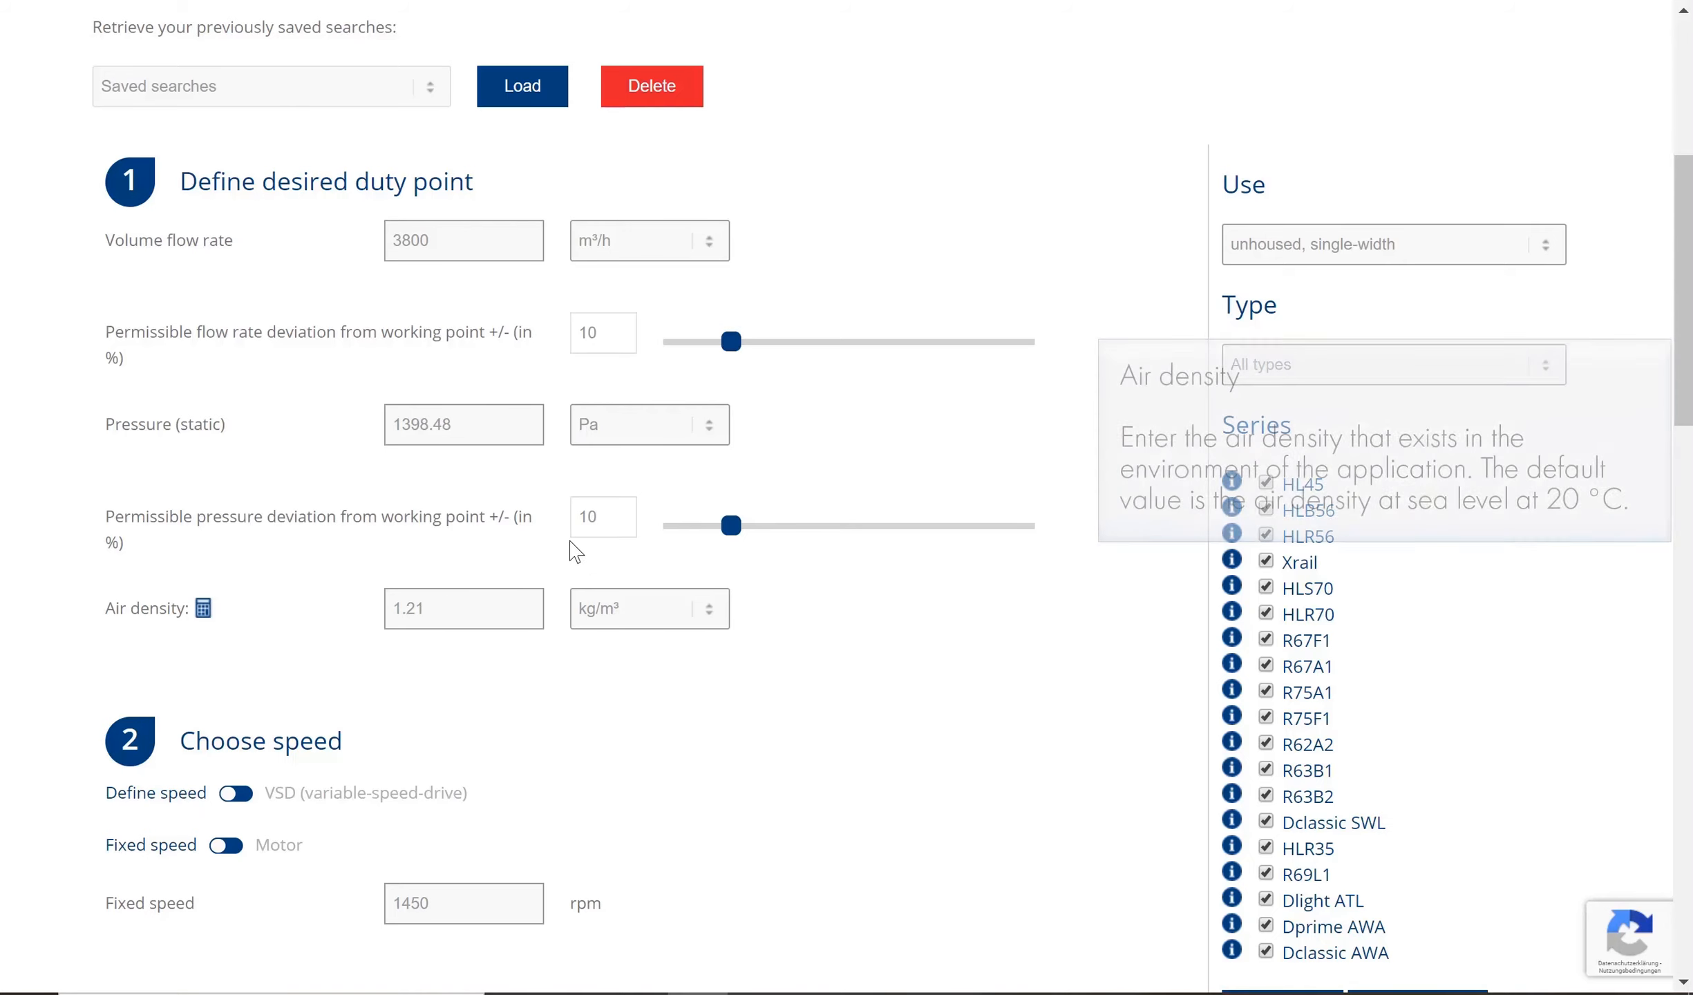
- Set the air density to 2.50 kg/m³
scroll(526, 560, down, 2)
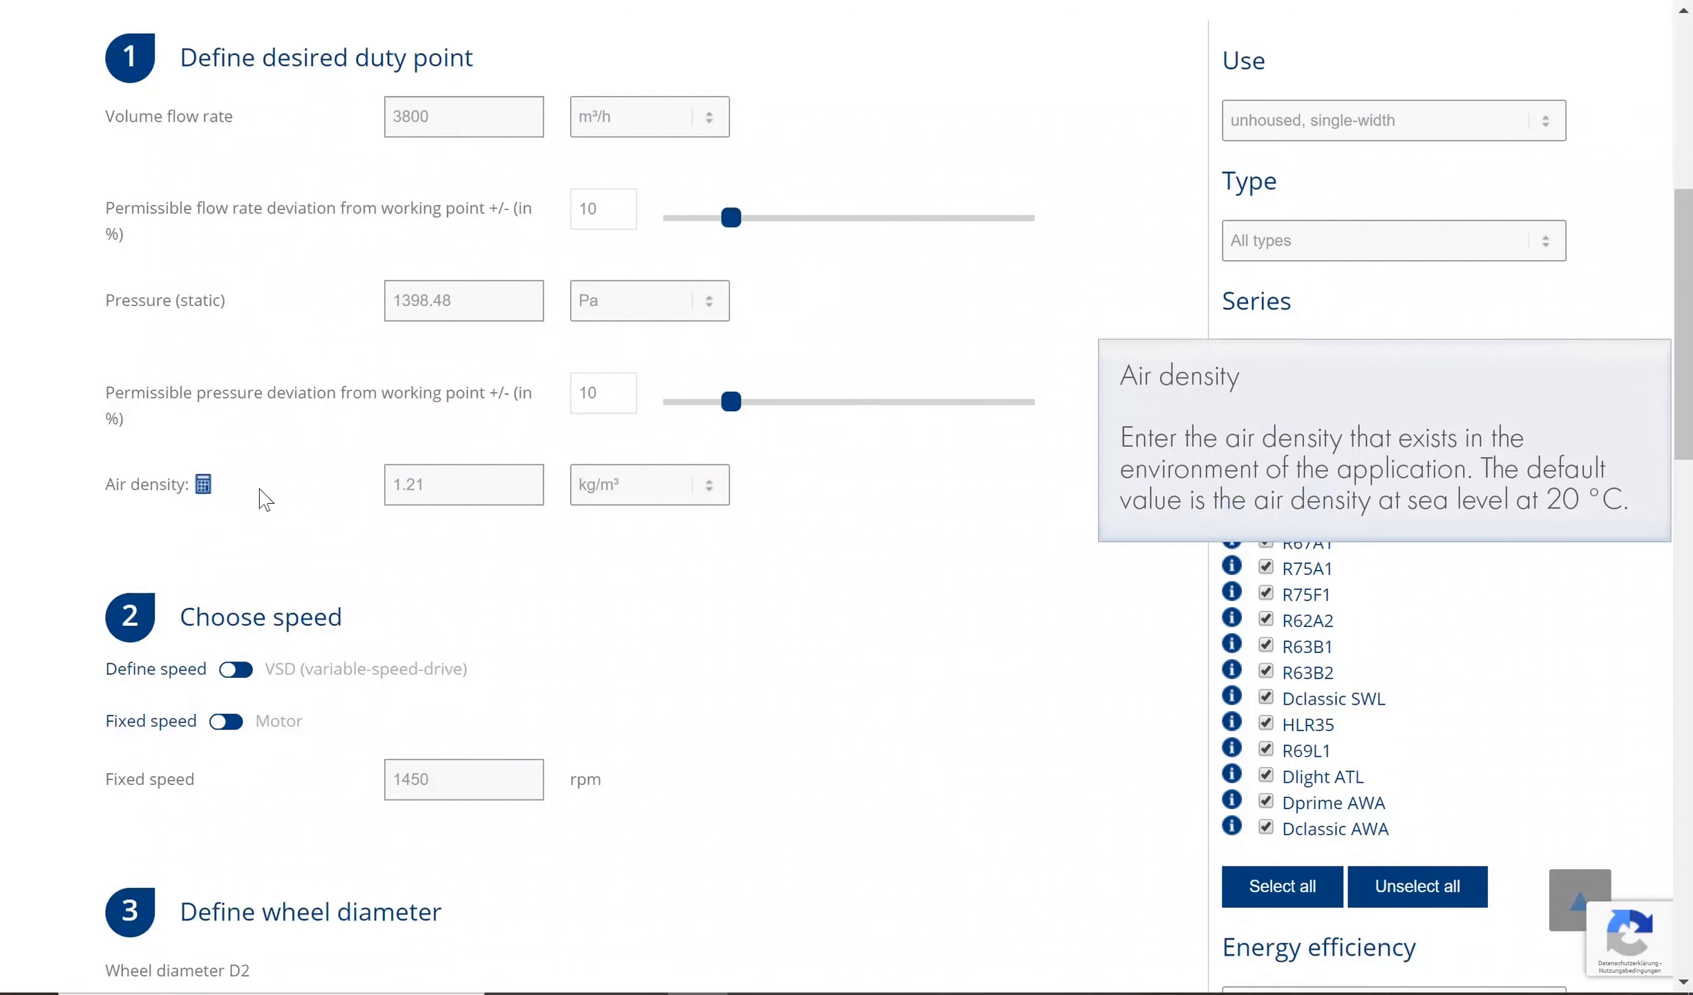
click(608, 498)
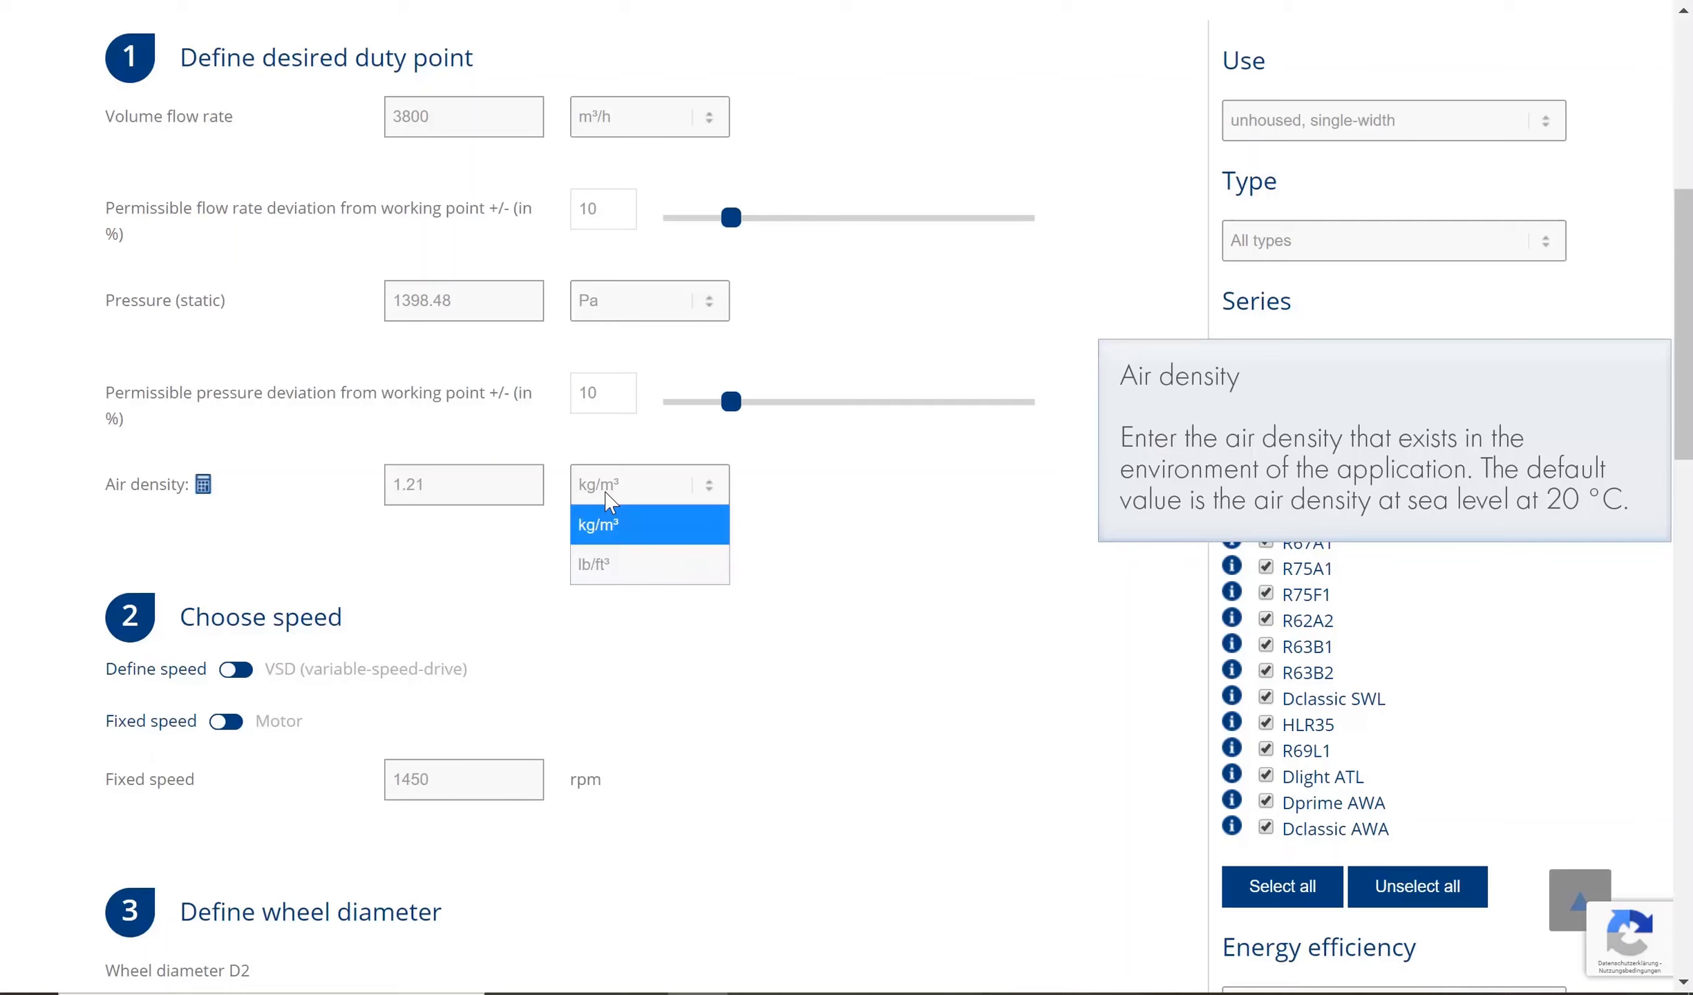
click(584, 496)
drag(424, 484, 388, 487)
text(2.50)
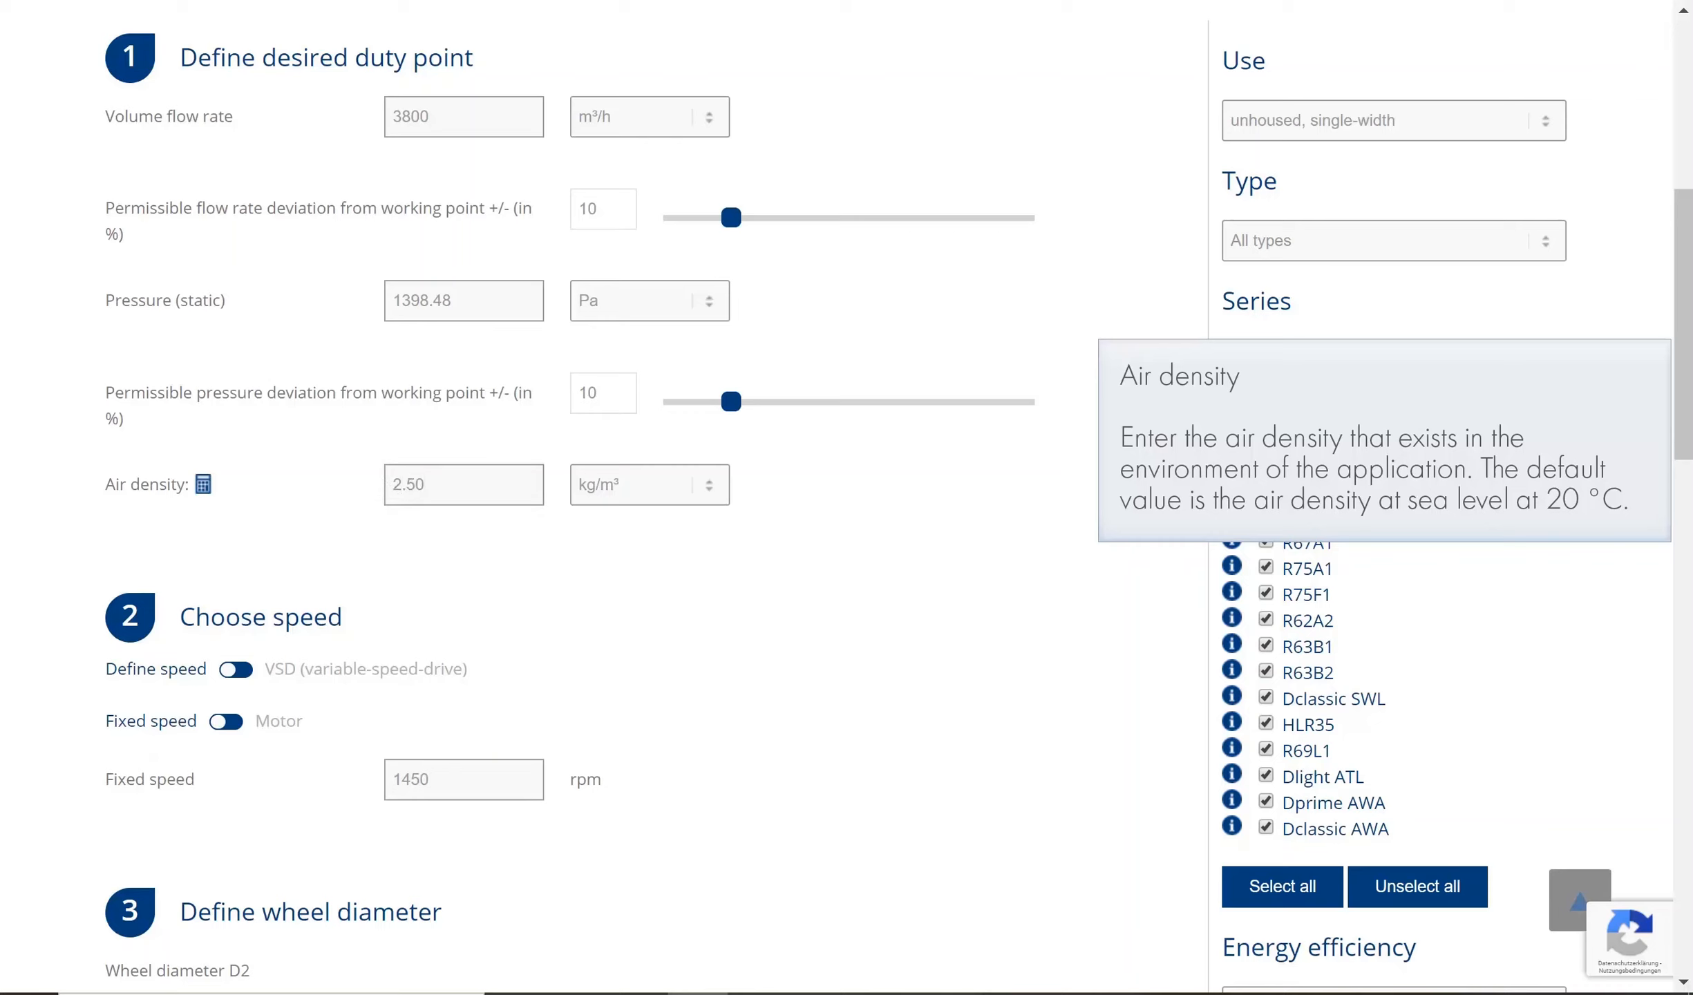
- Calculate the air density from a temperature of 240 °C and a barometric pressure of 500000 Pa
click(203, 486)
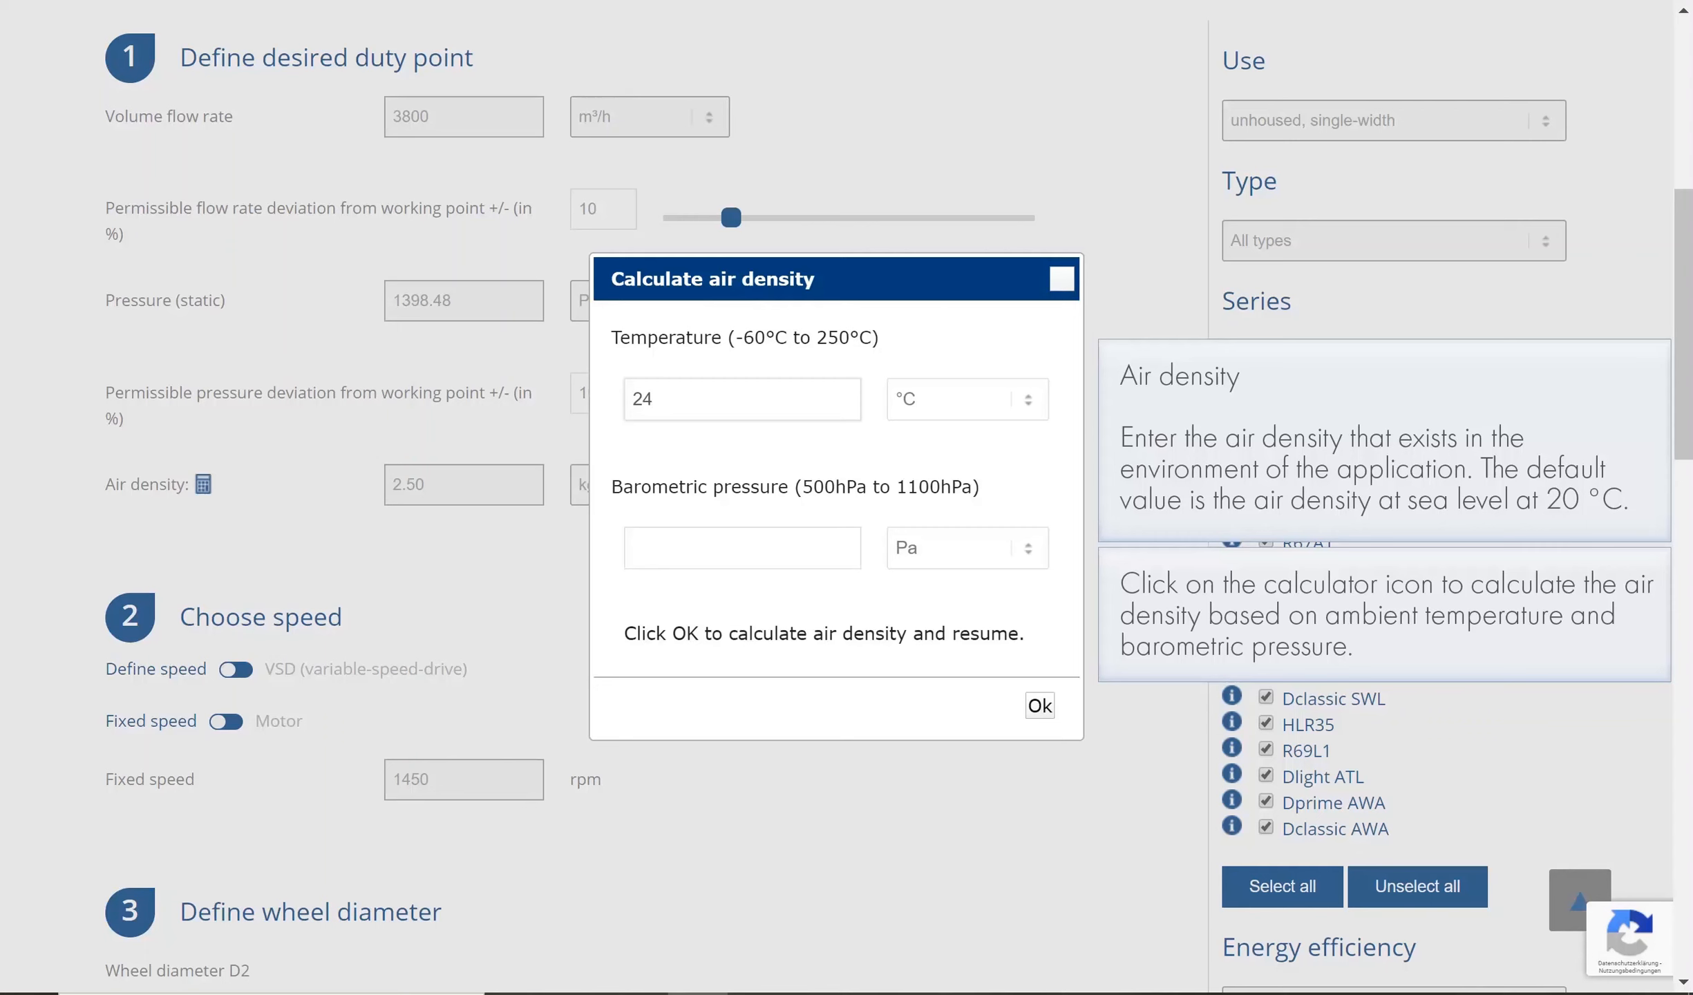
click(944, 408)
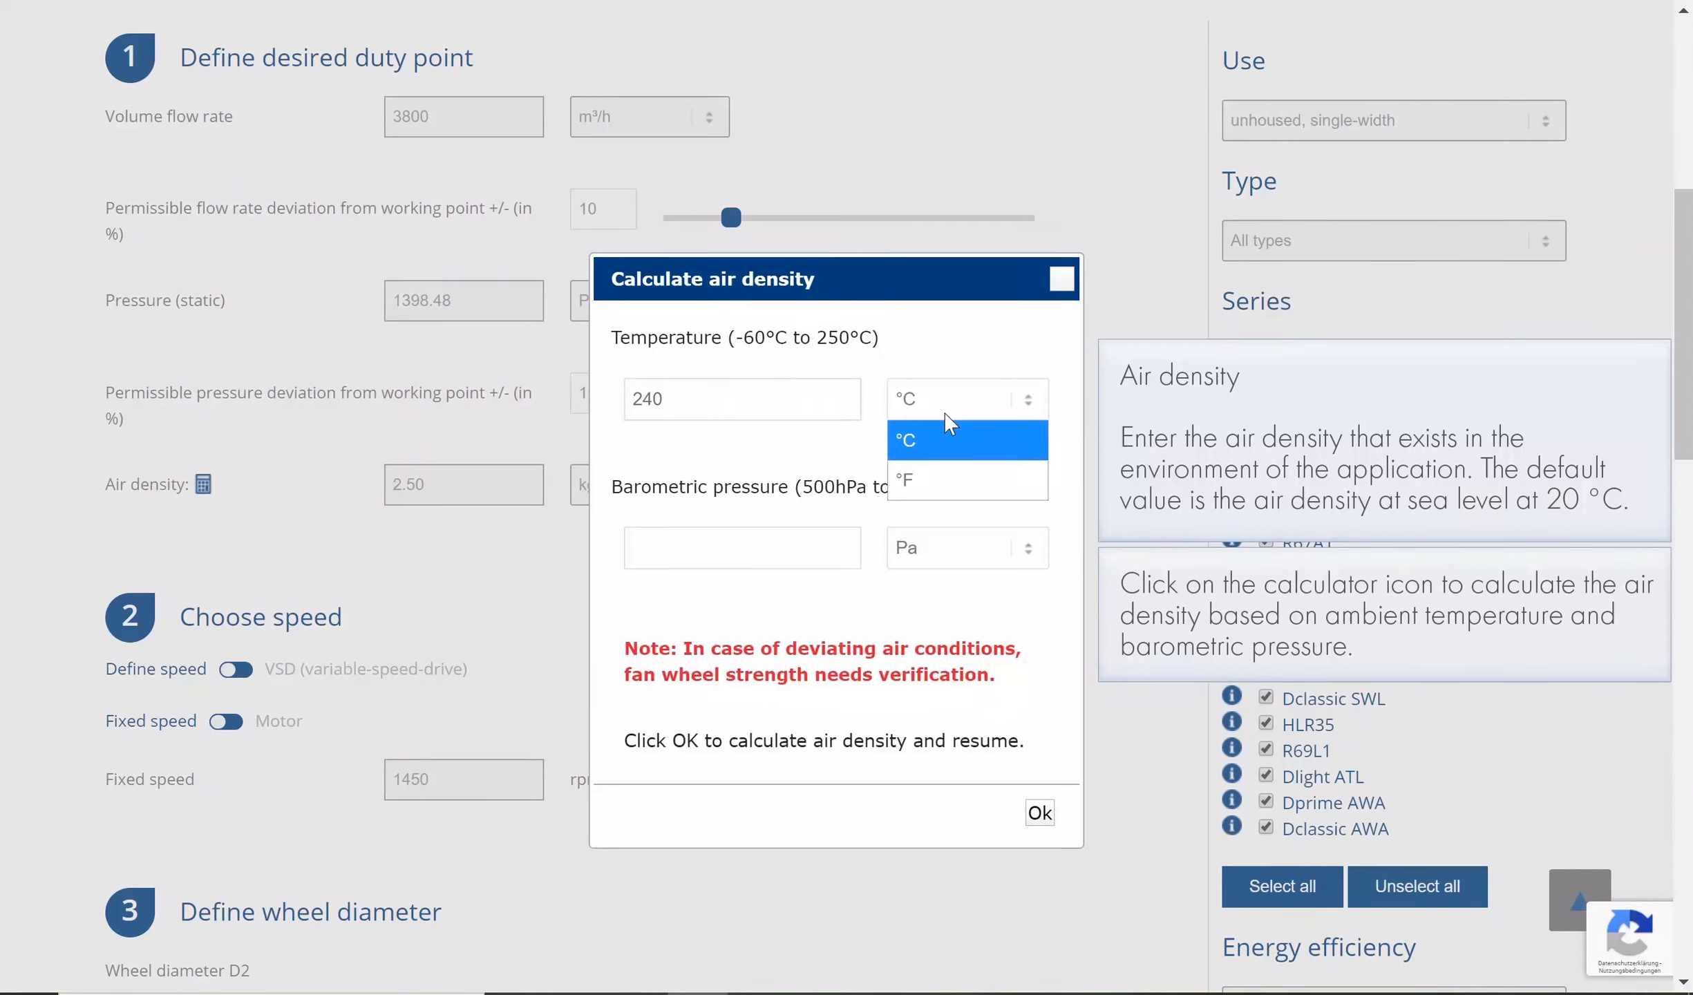
click(945, 414)
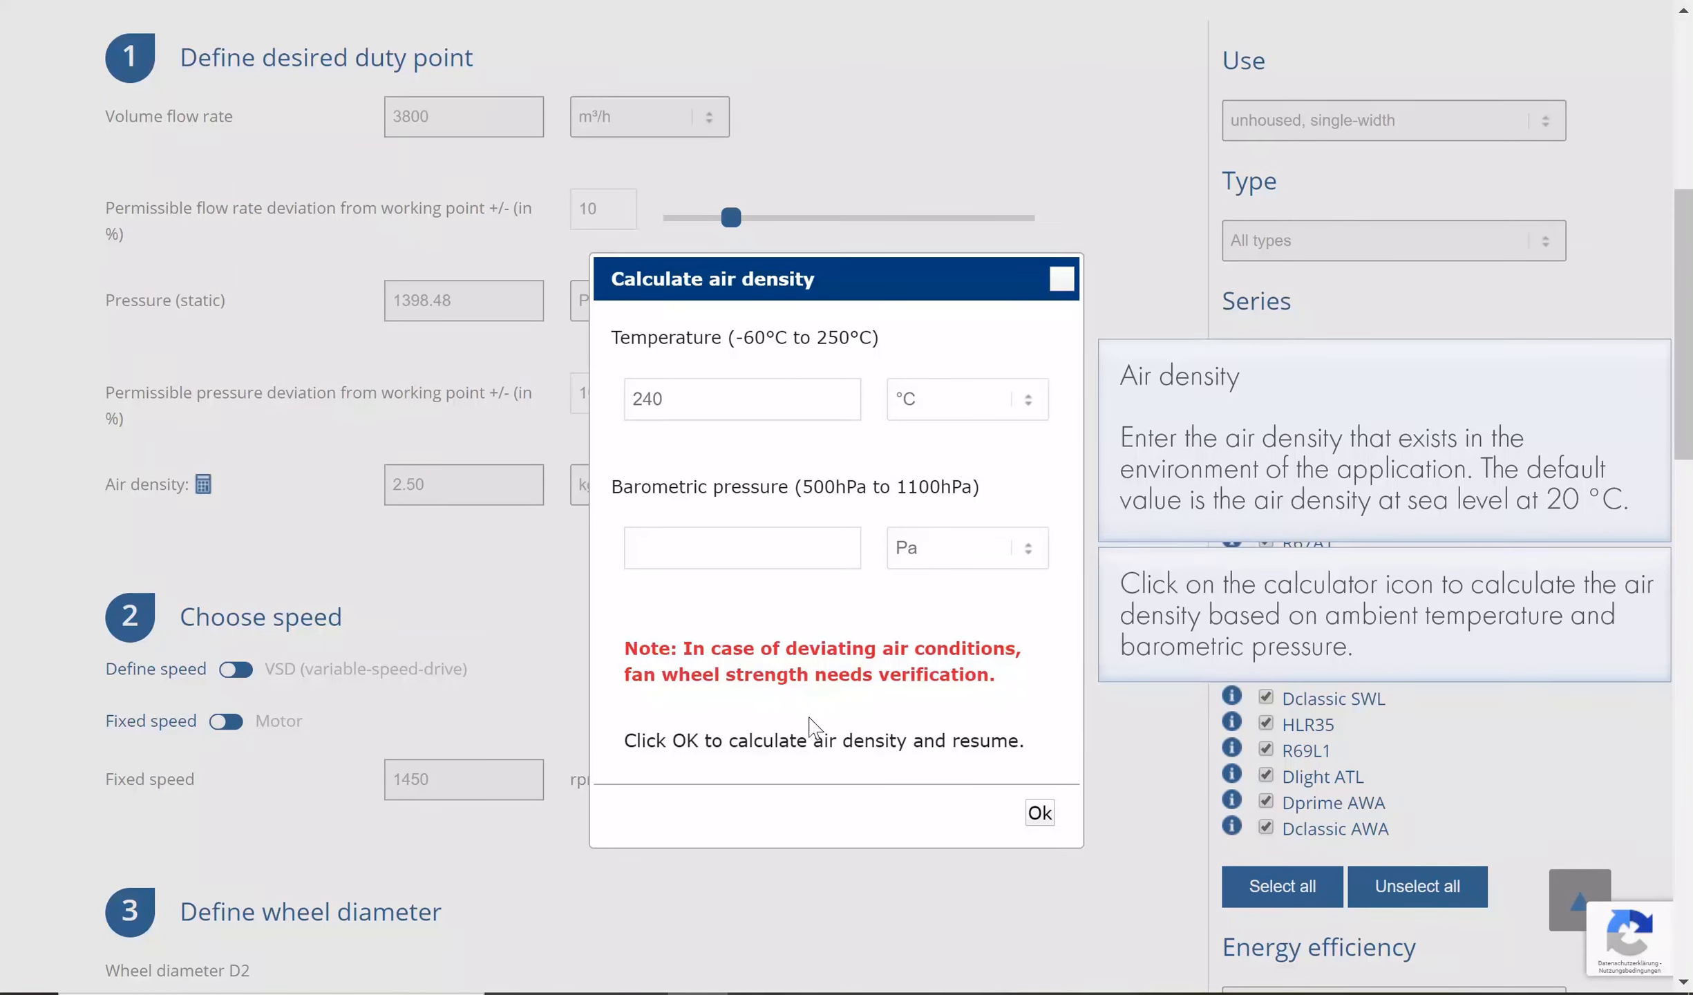
click(733, 548)
text(500000)
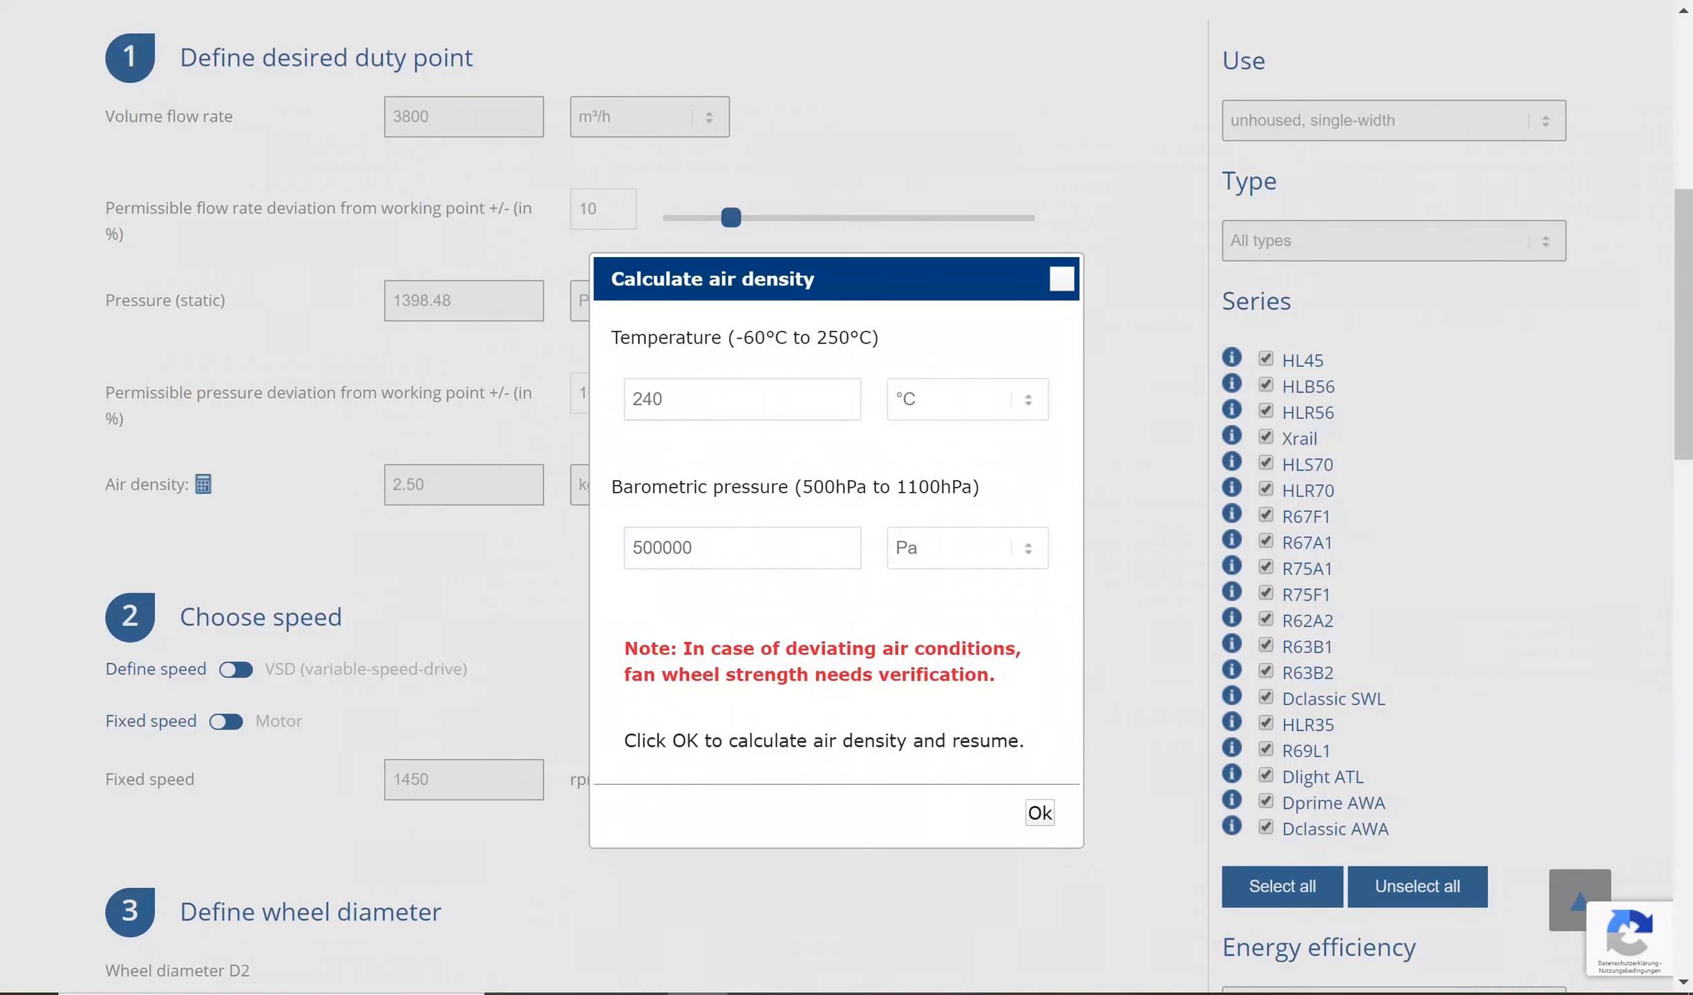
click(1036, 812)
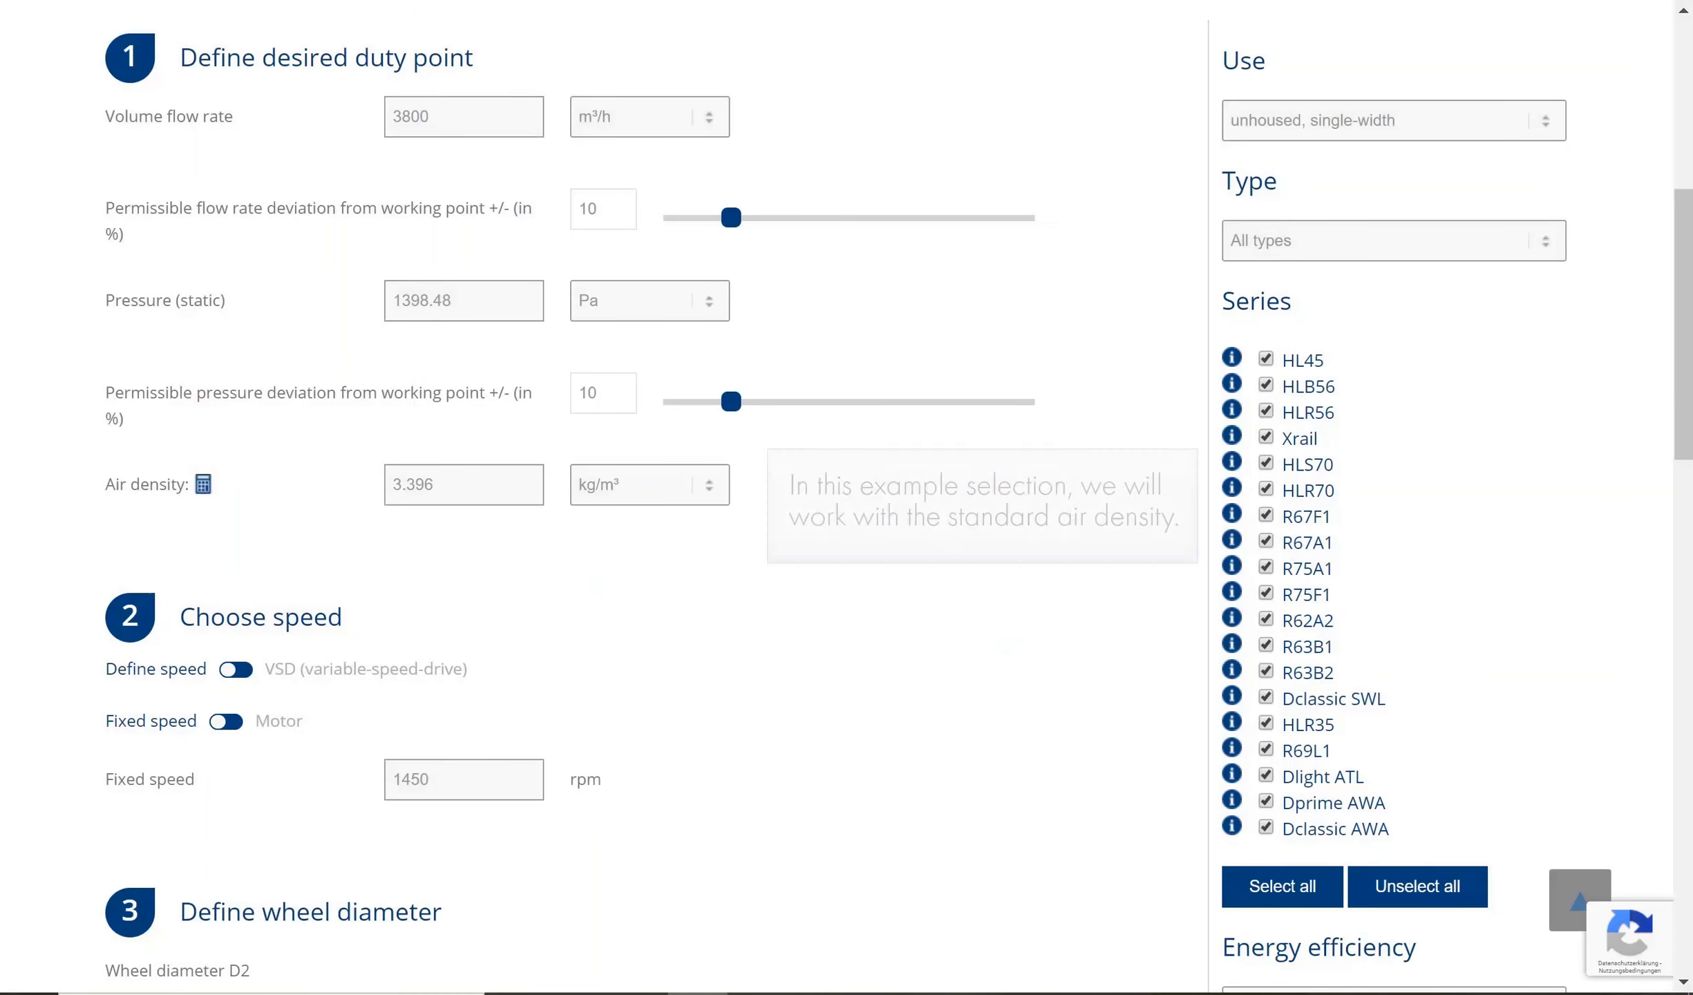
- Set the air density to 1.2 kg/m³
drag(434, 484, 338, 482)
text(2.1)
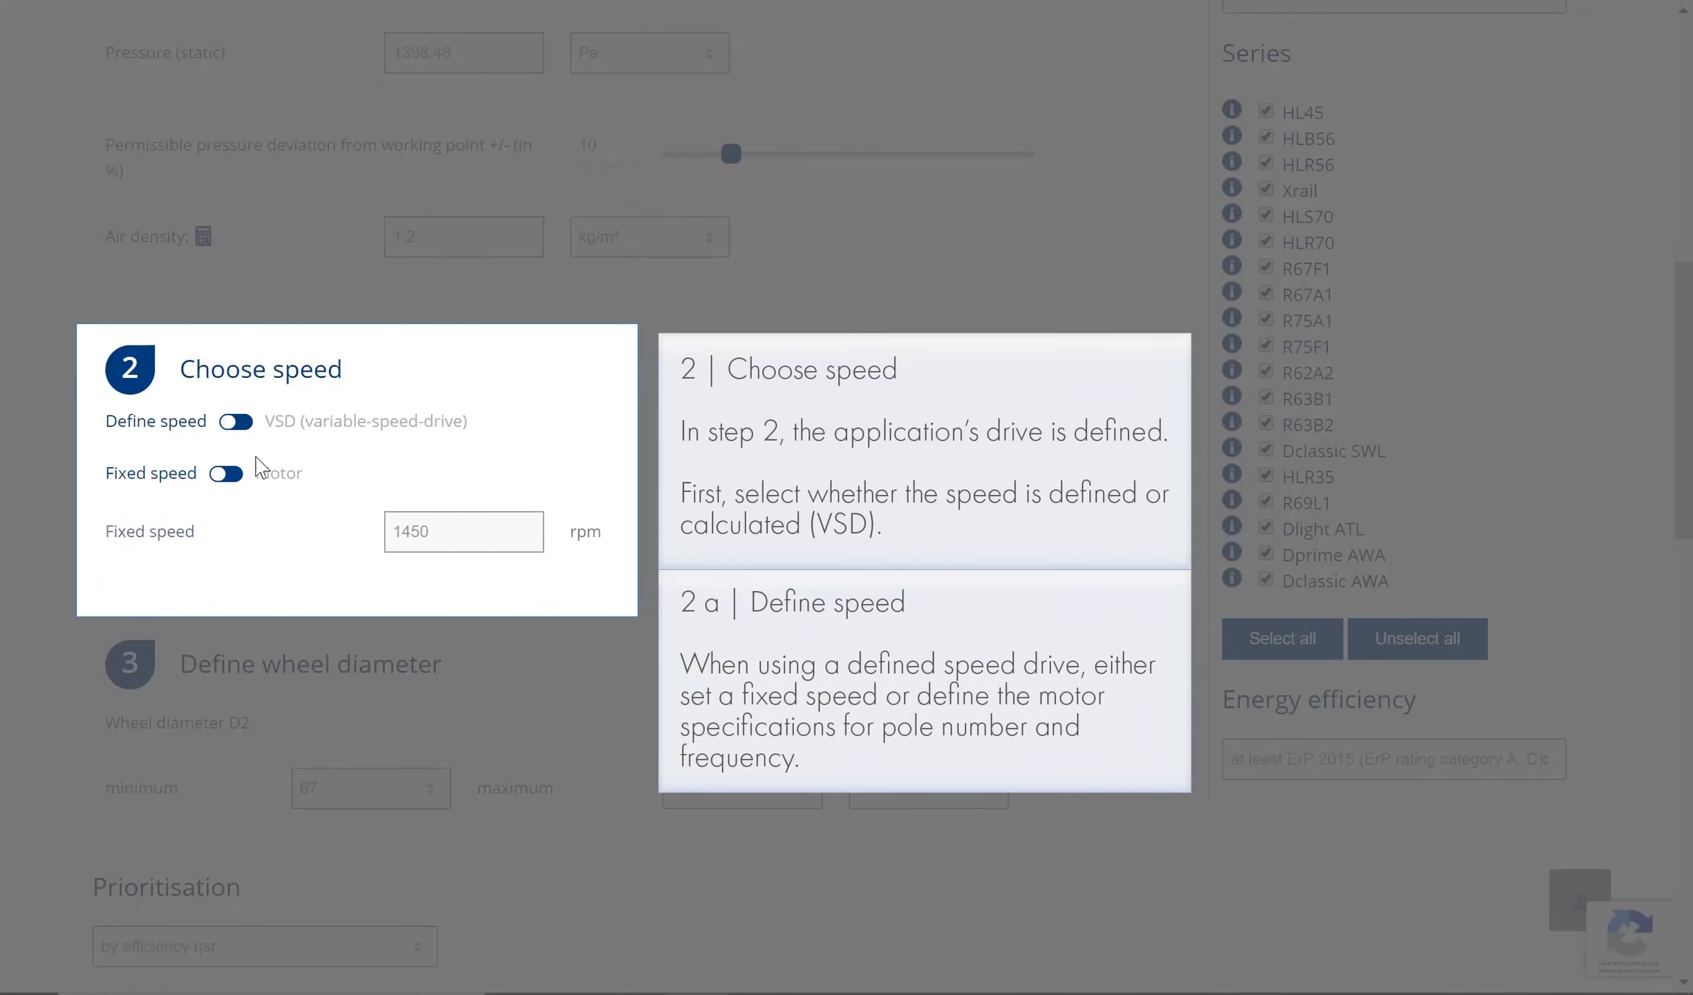
- Set the fixed speed to 2000 rpm
drag(441, 533, 381, 532)
text(2000)
scroll(457, 484, down, 1)
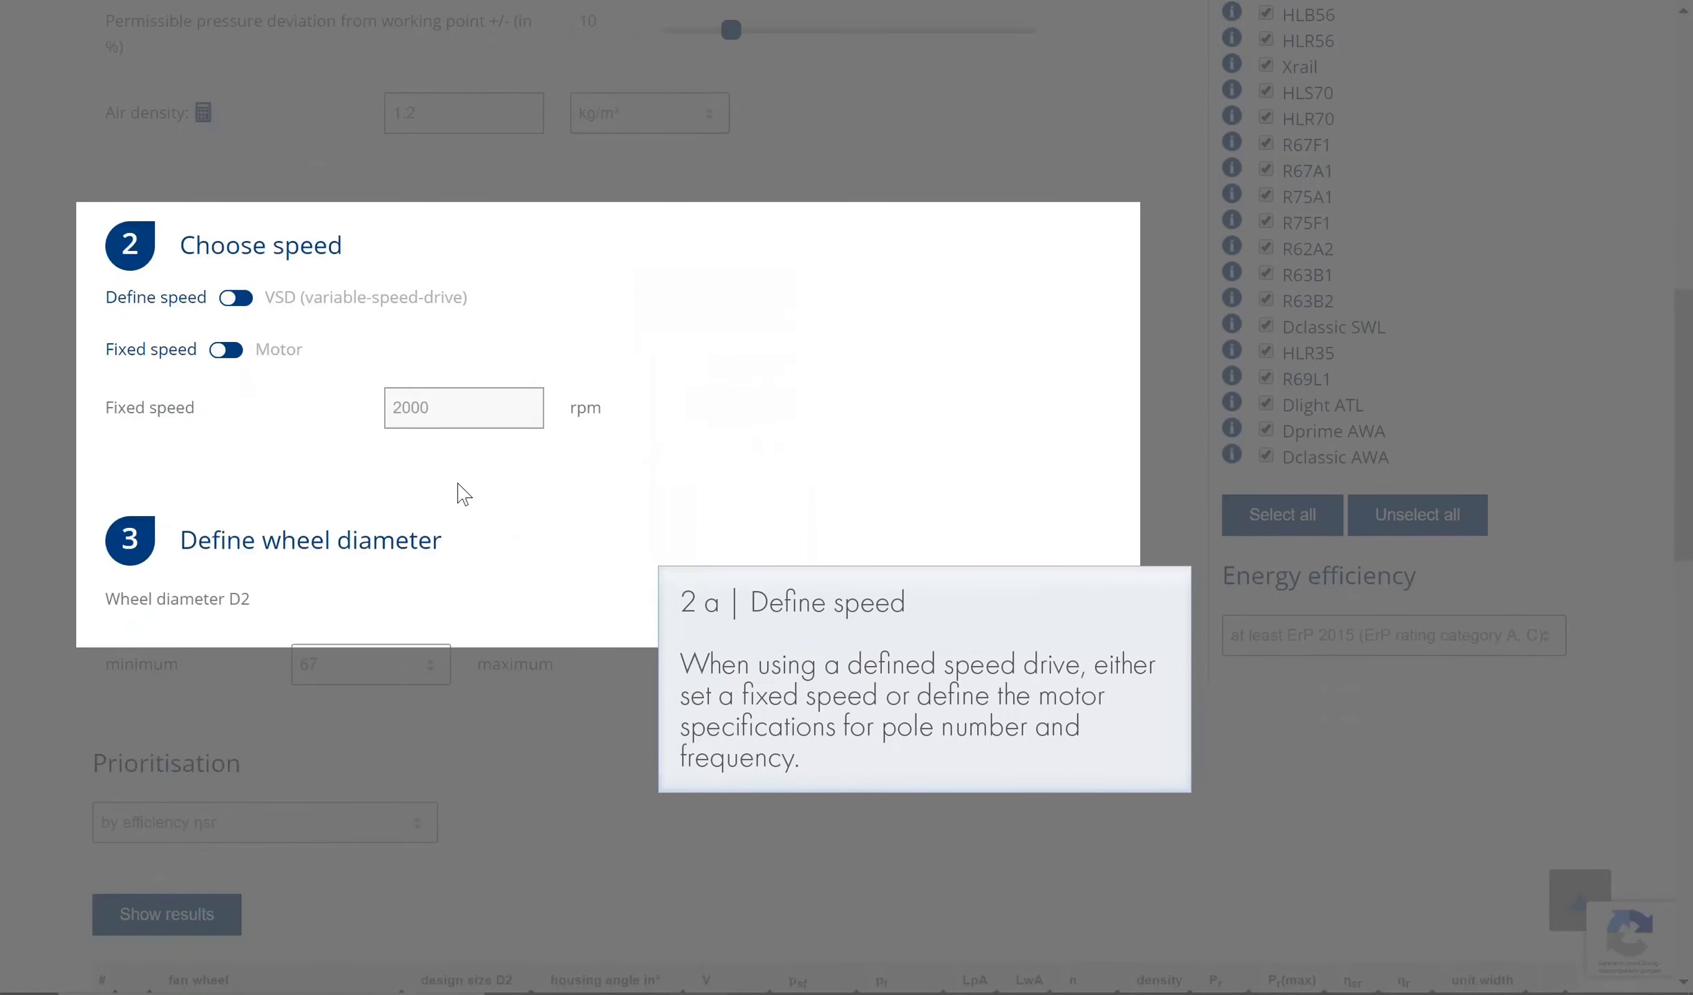
- Define the speed by motor instead, using a 2-pole motor at a frequency of 50 Hz
click(228, 351)
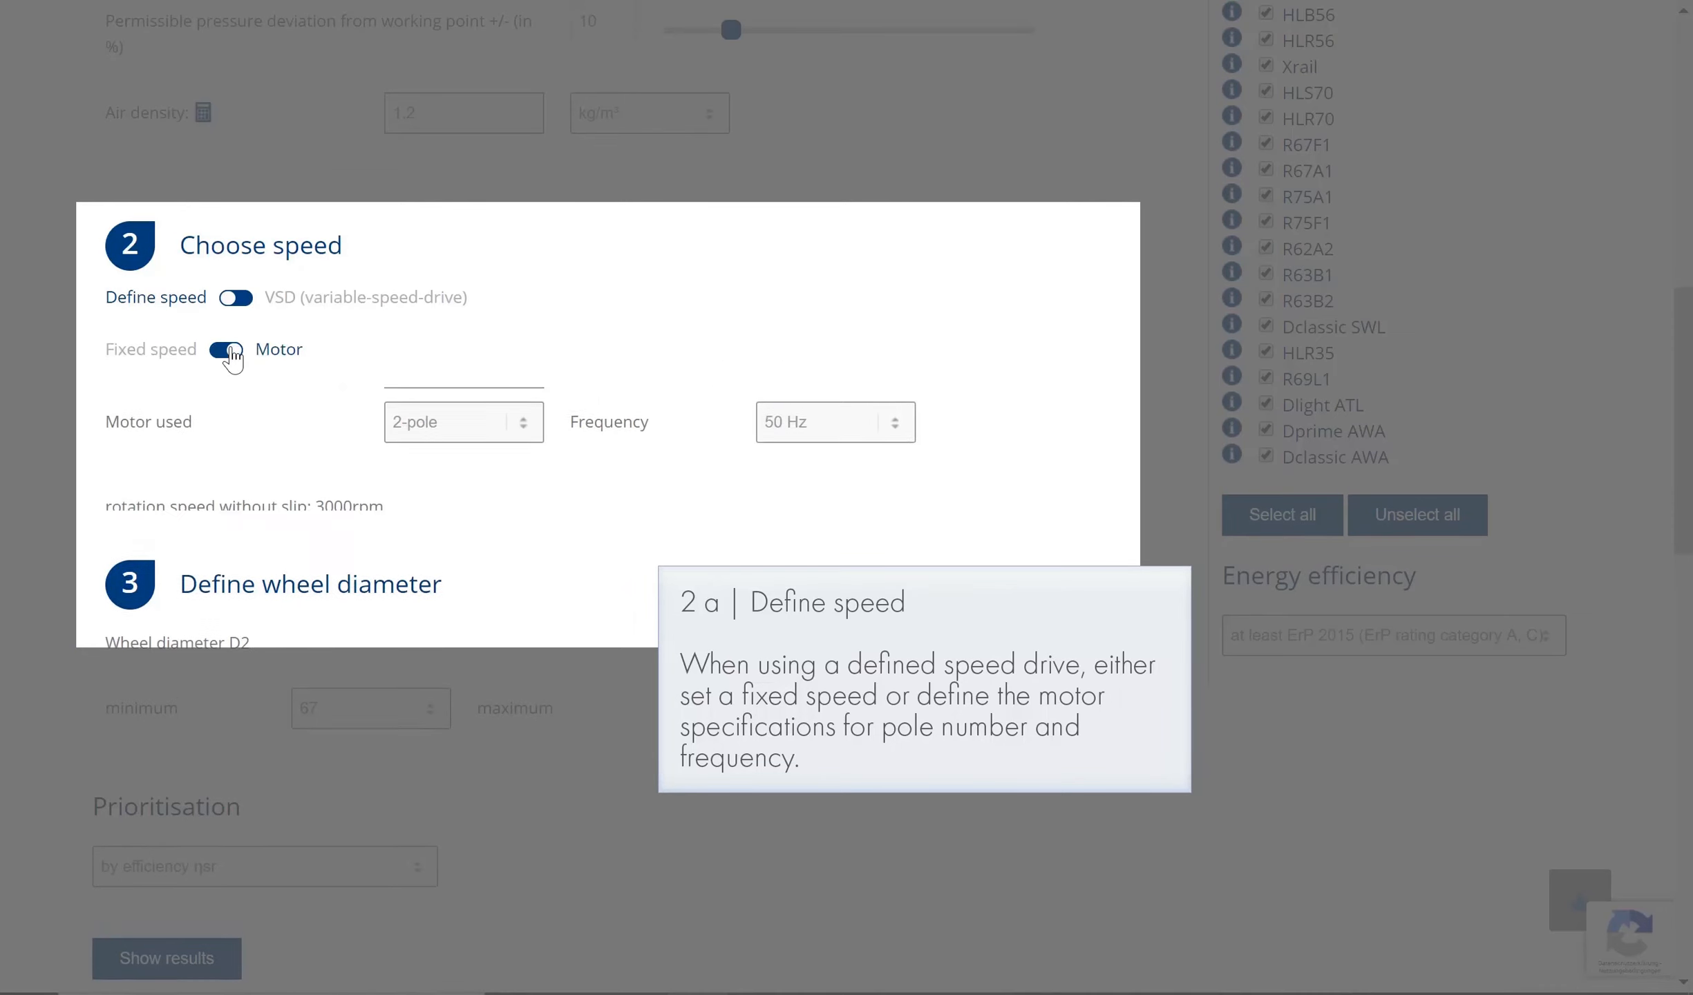
click(441, 420)
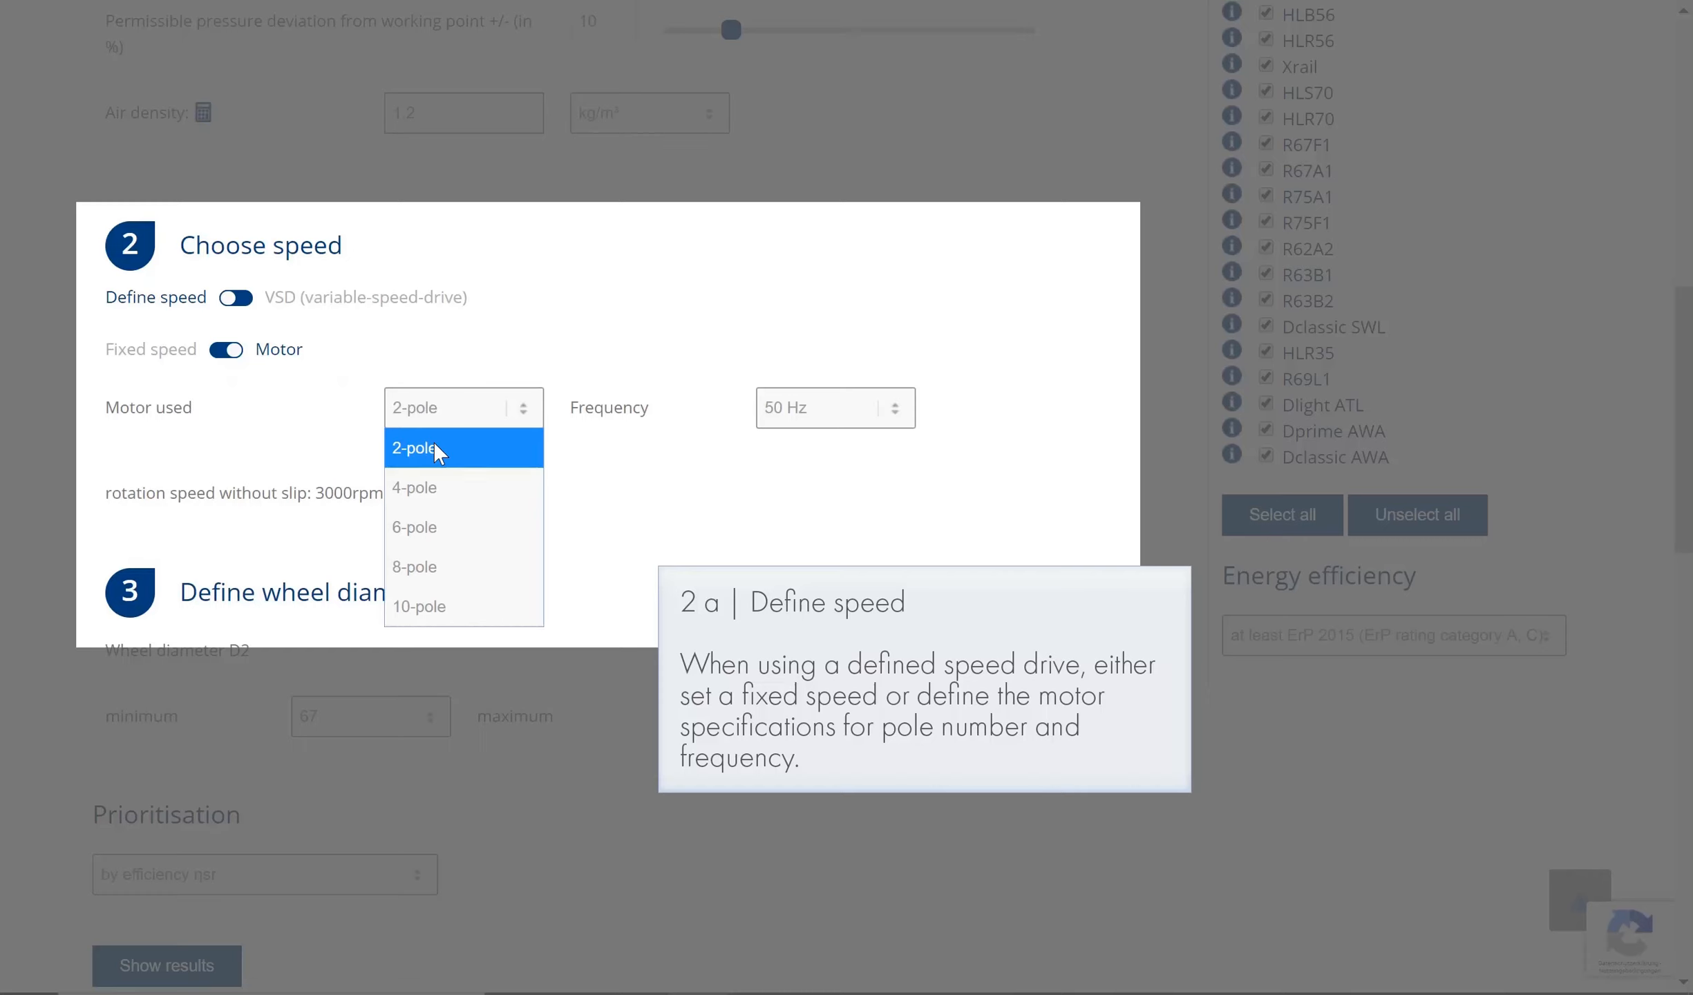
click(436, 414)
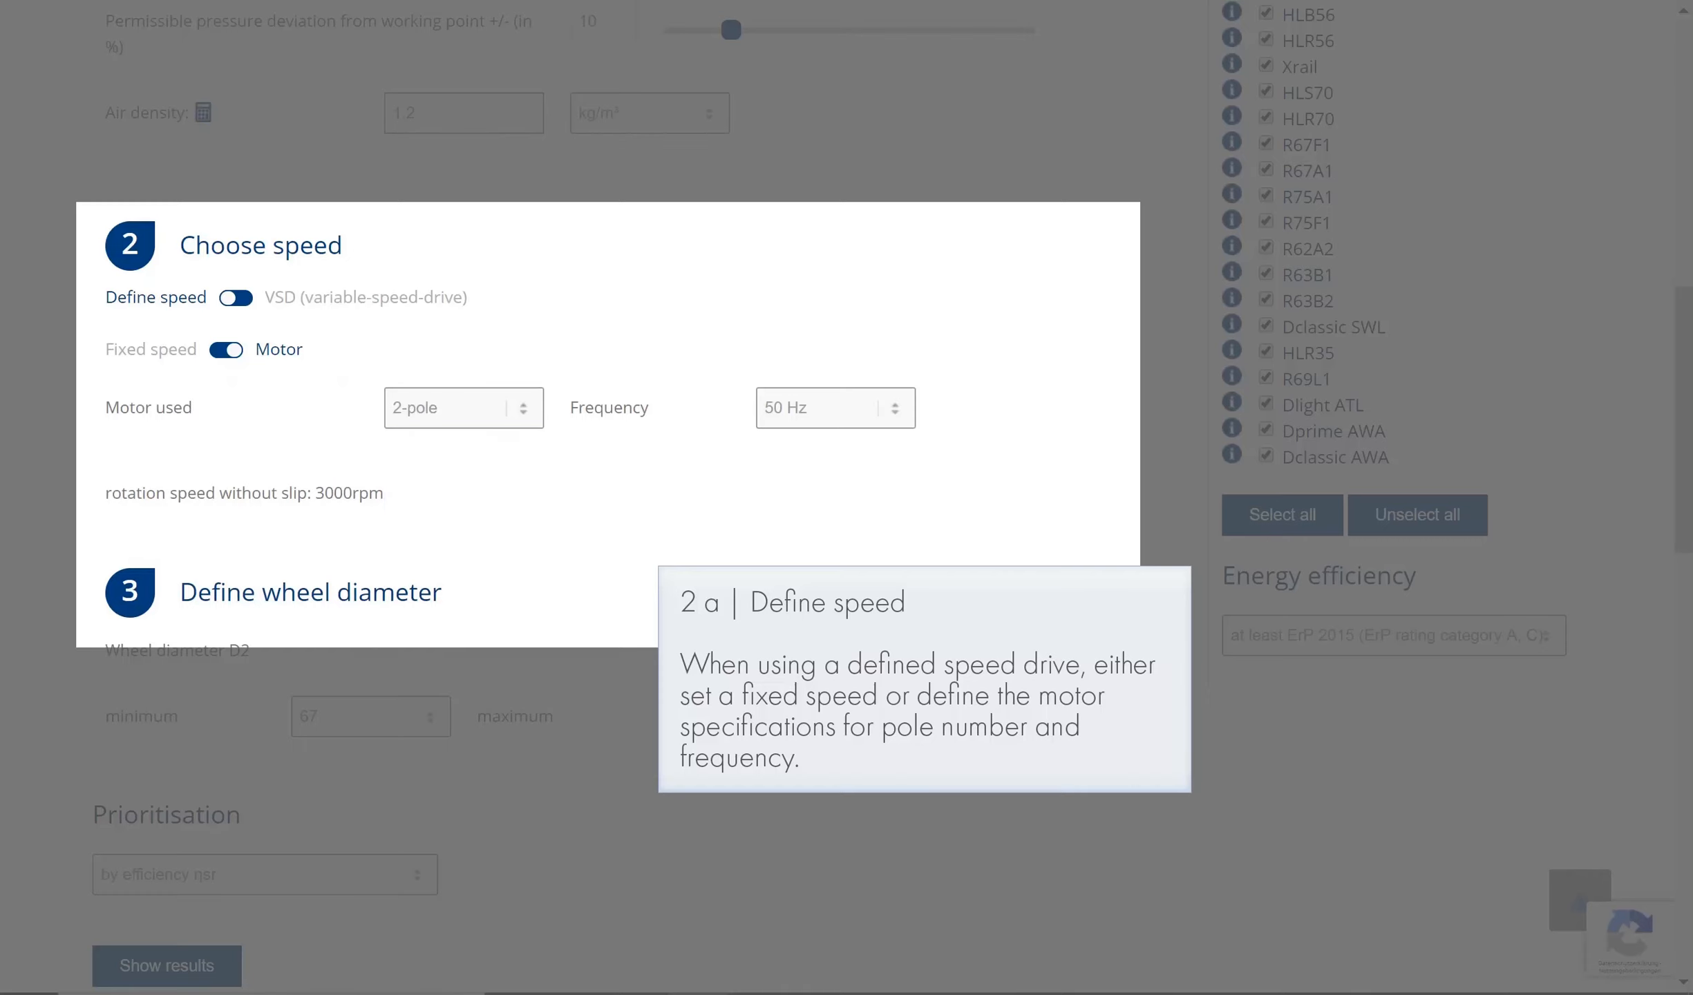
click(805, 420)
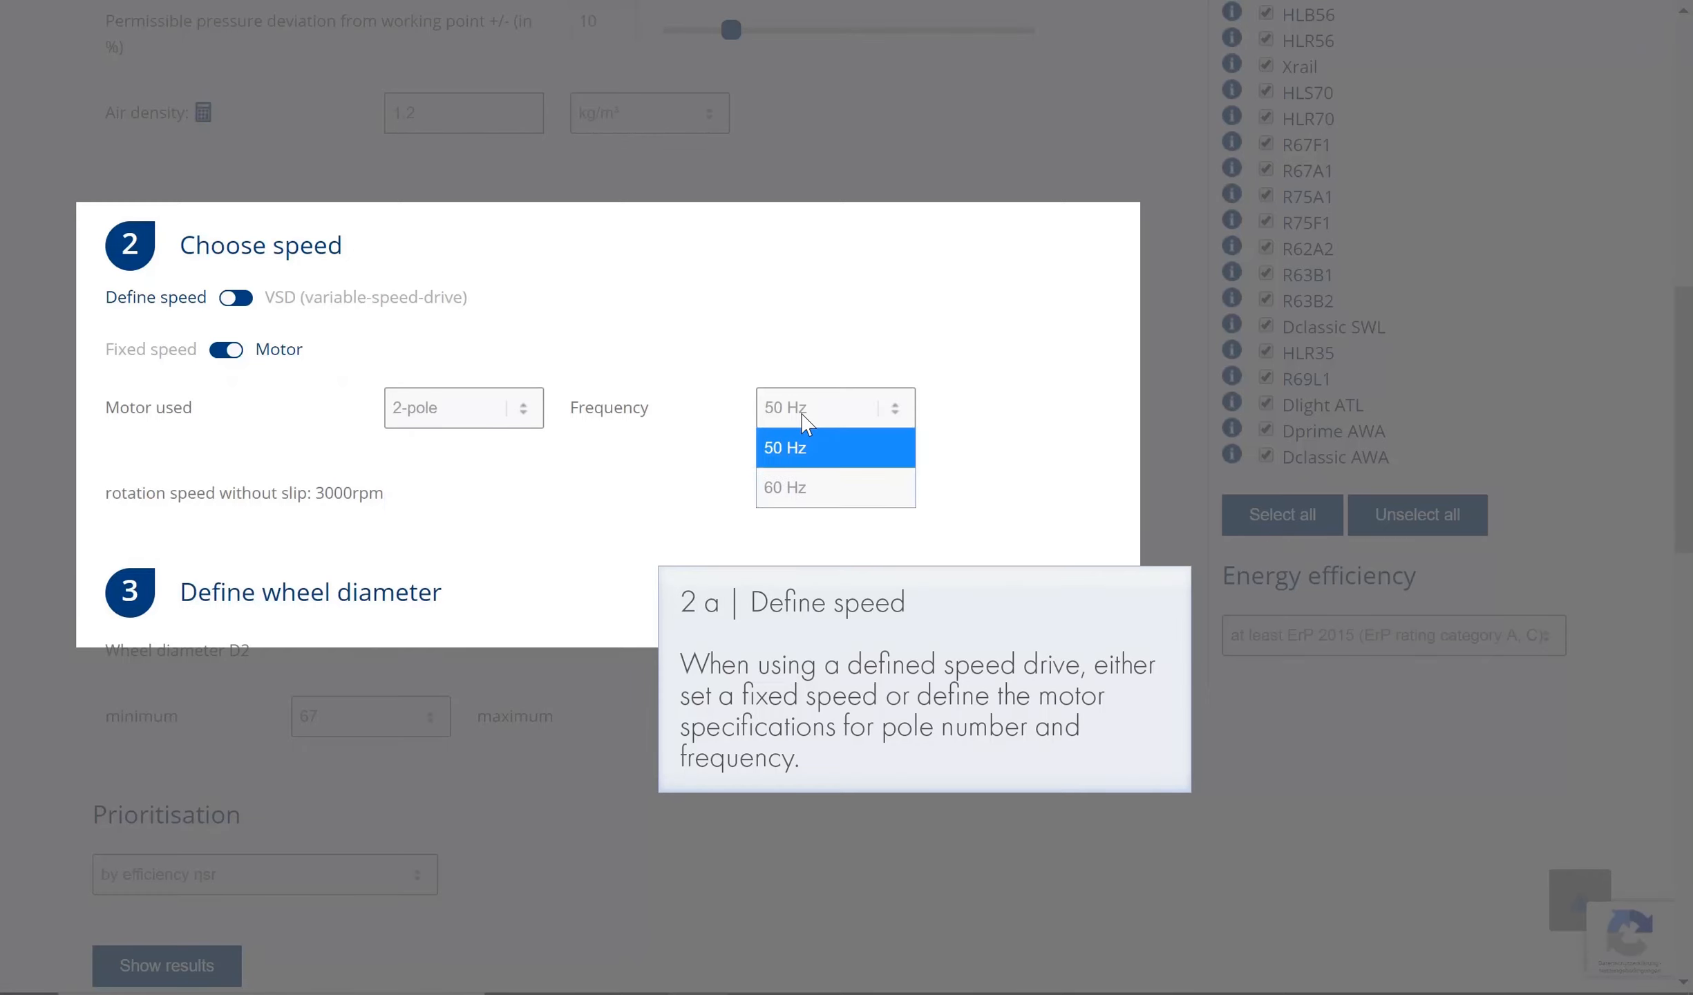
click(803, 414)
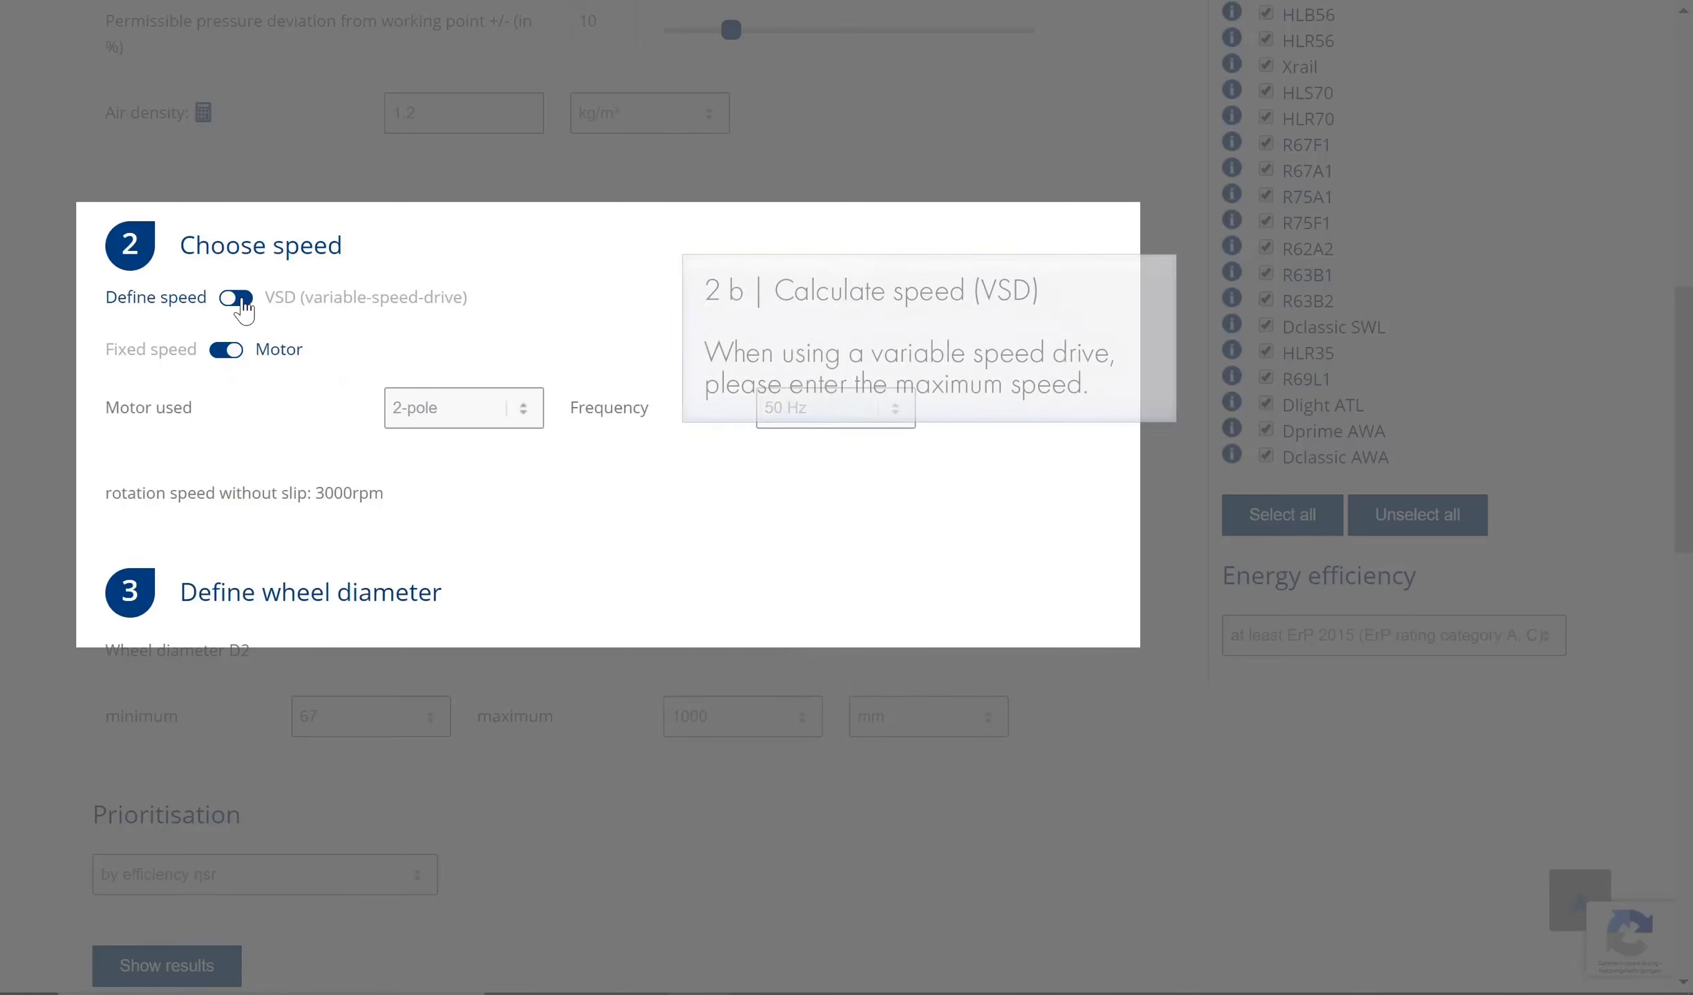
- Switch the speed definition to VSD (variable-speed-drive) with a maximum speed of 2500 rpm
click(236, 298)
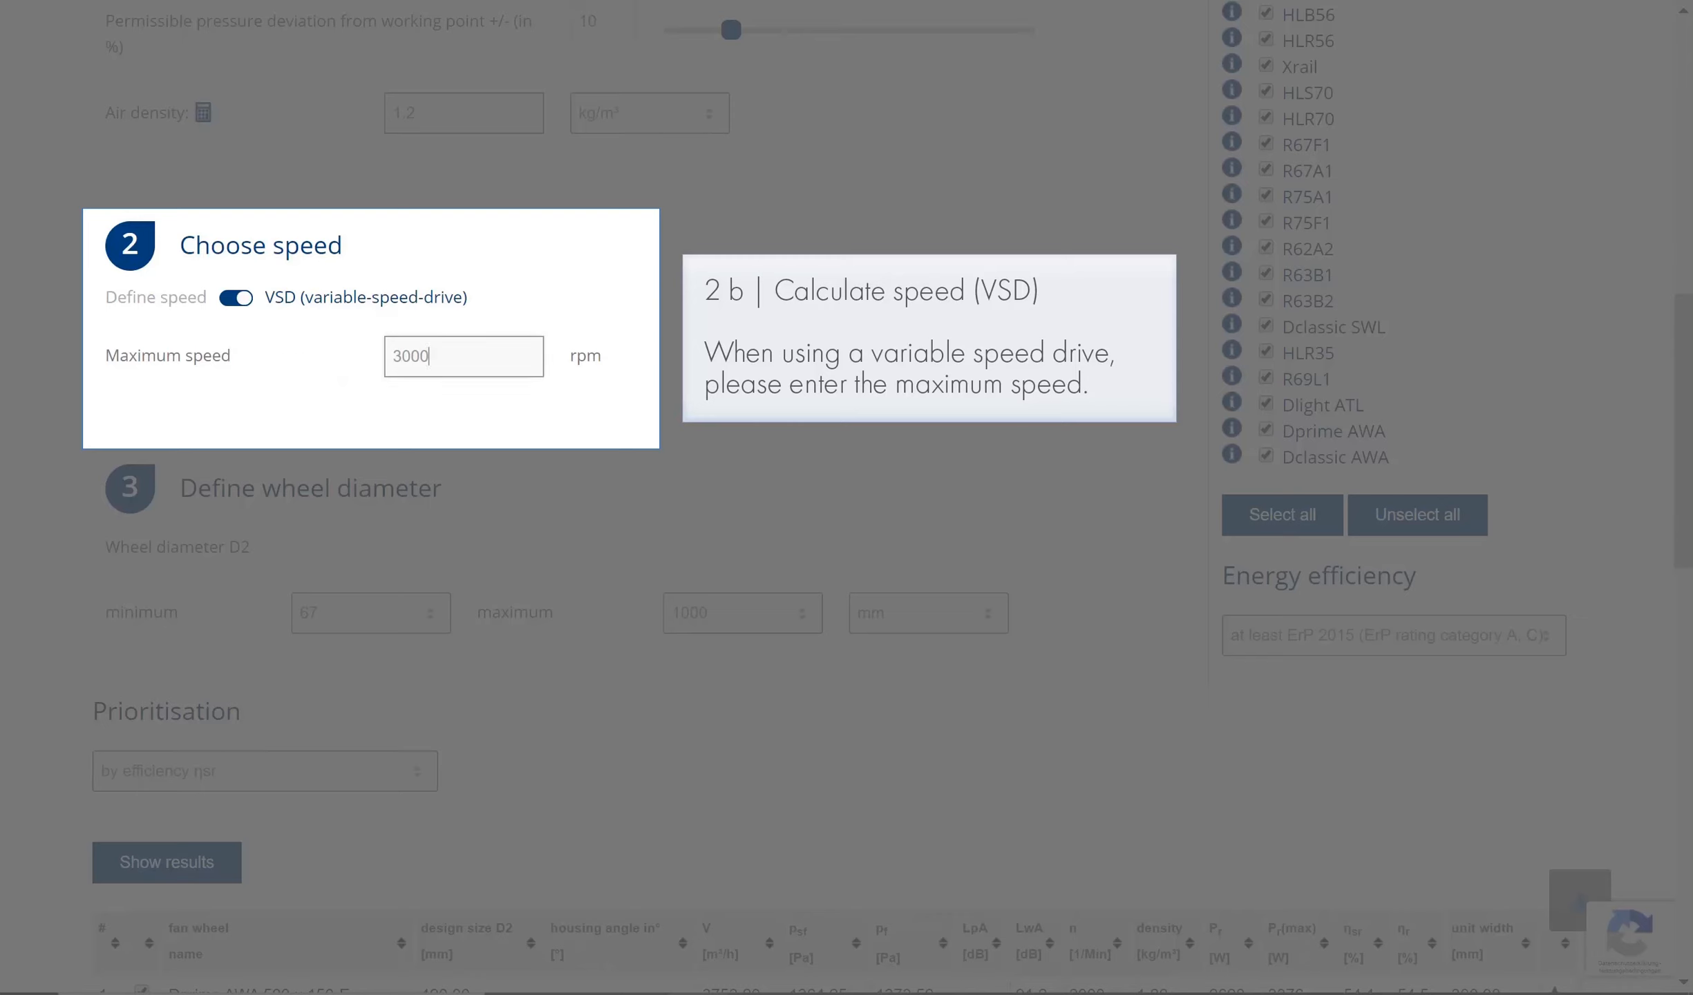
drag(429, 356, 340, 352)
text(2500)
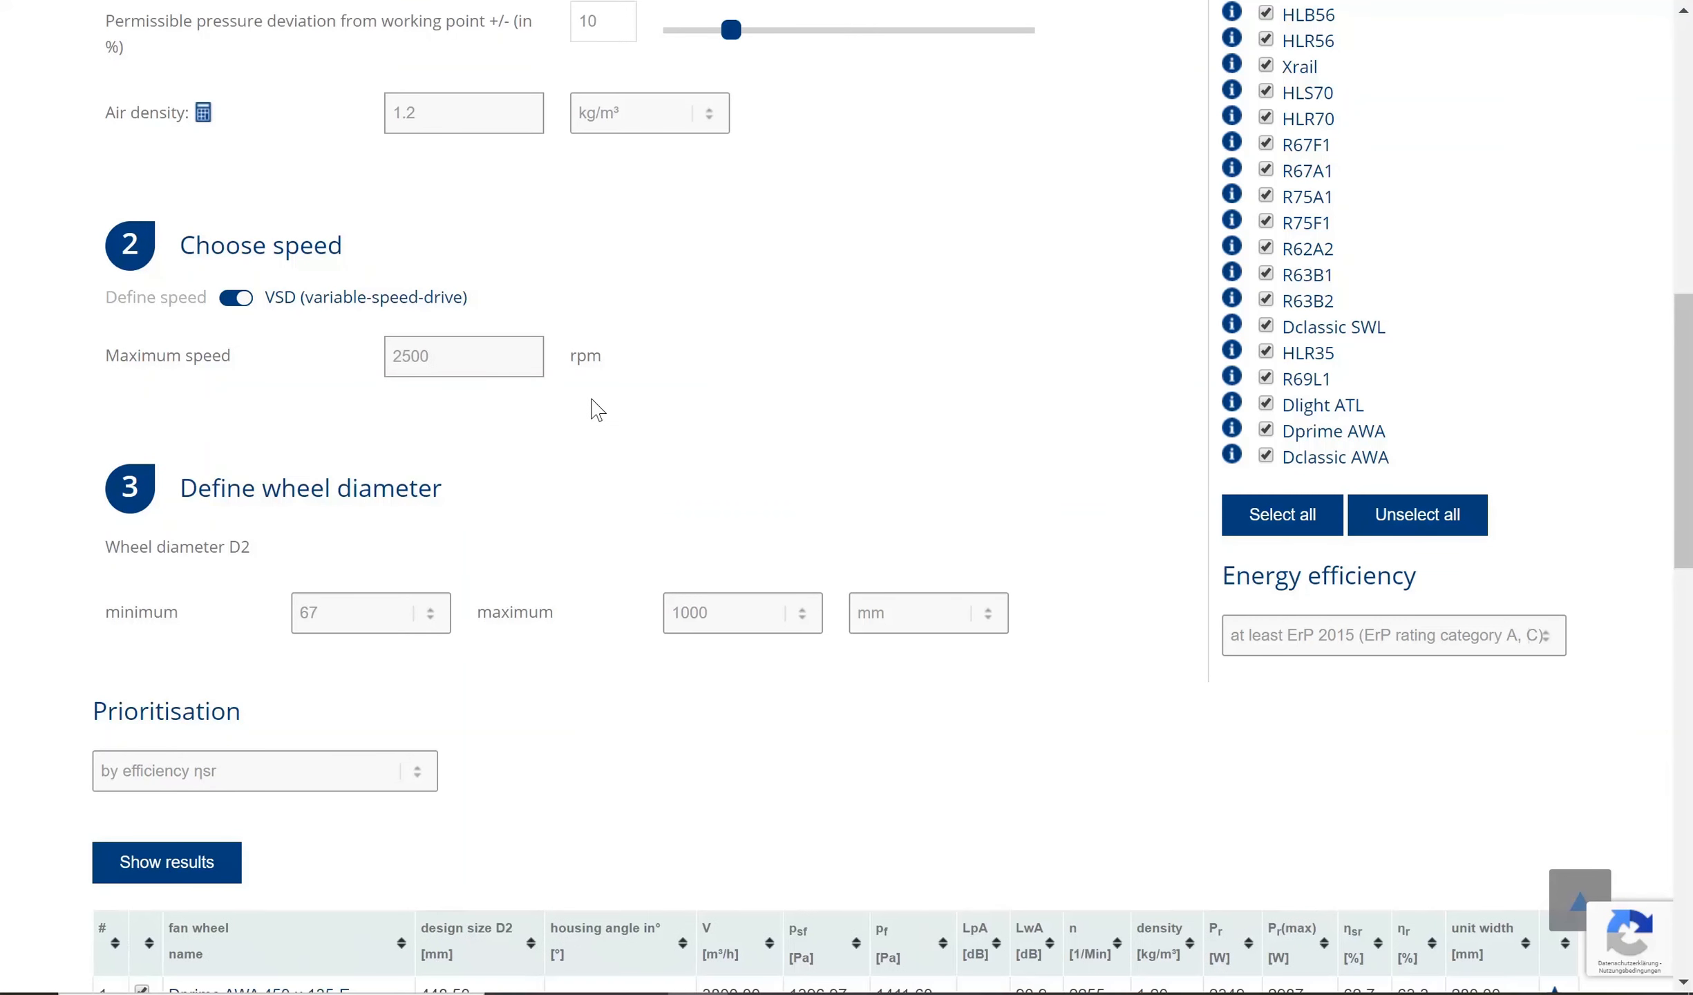
- Limit the wheel diameter D2 to a minimum of 355 and a maximum of 630, in mm
scroll(595, 409, down, 2)
scroll(594, 409, down, 2)
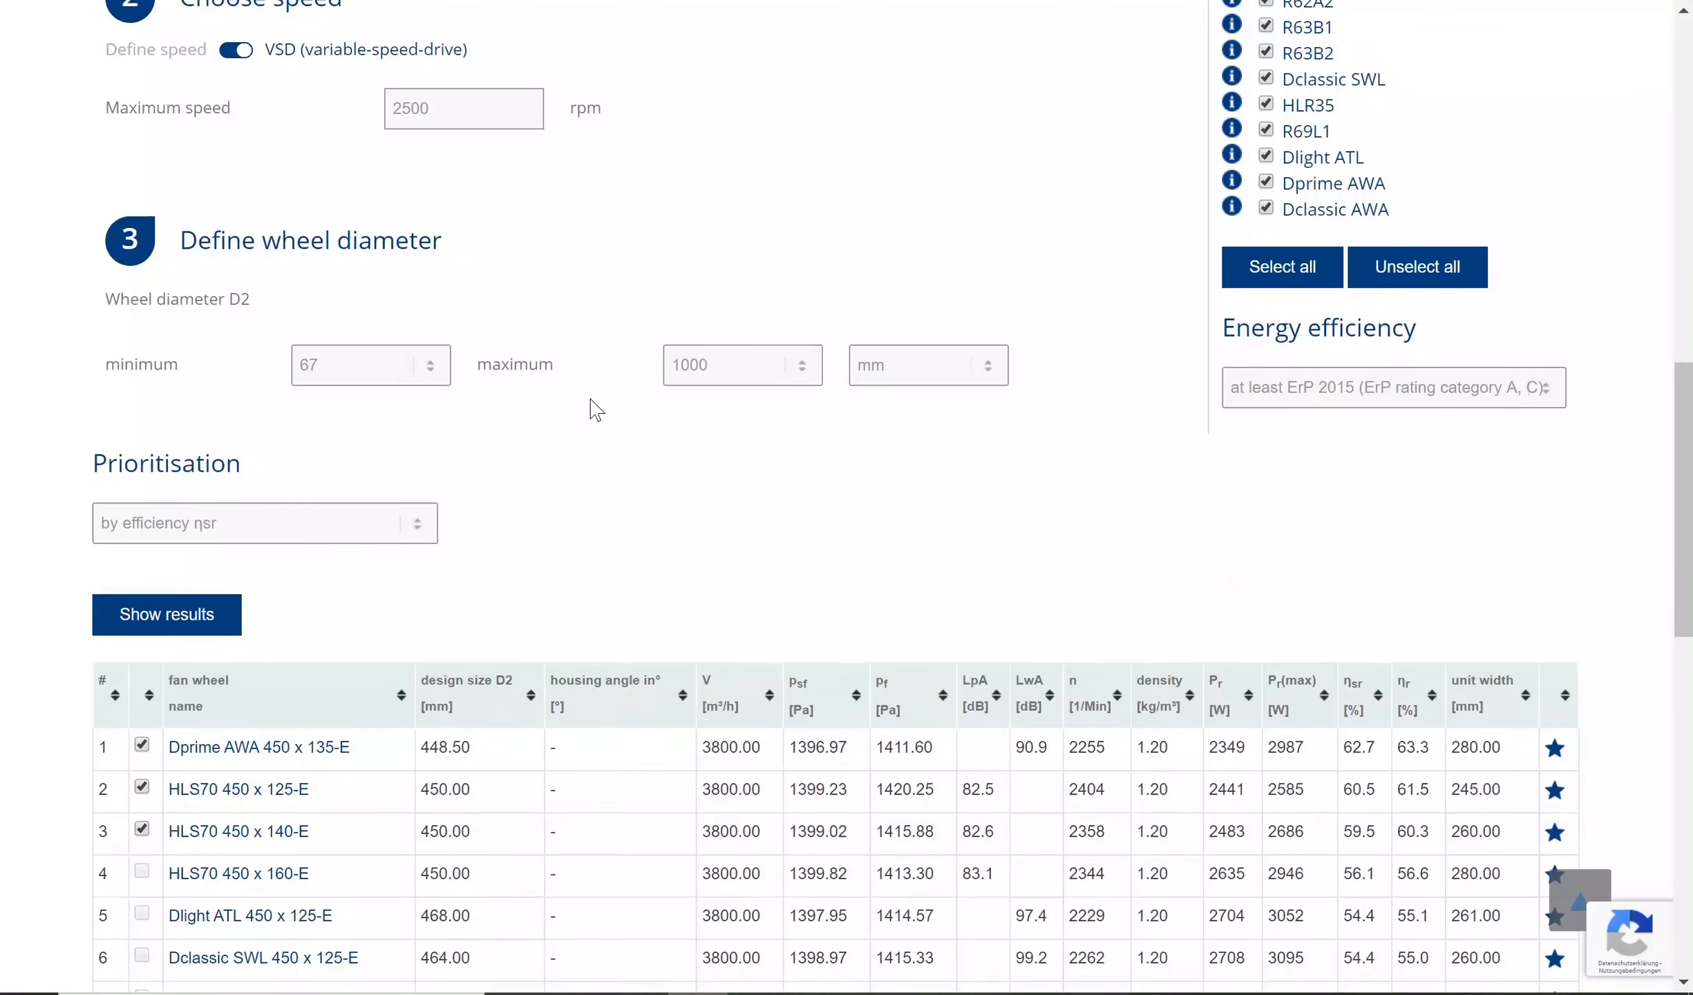
scroll(595, 409, down, 2)
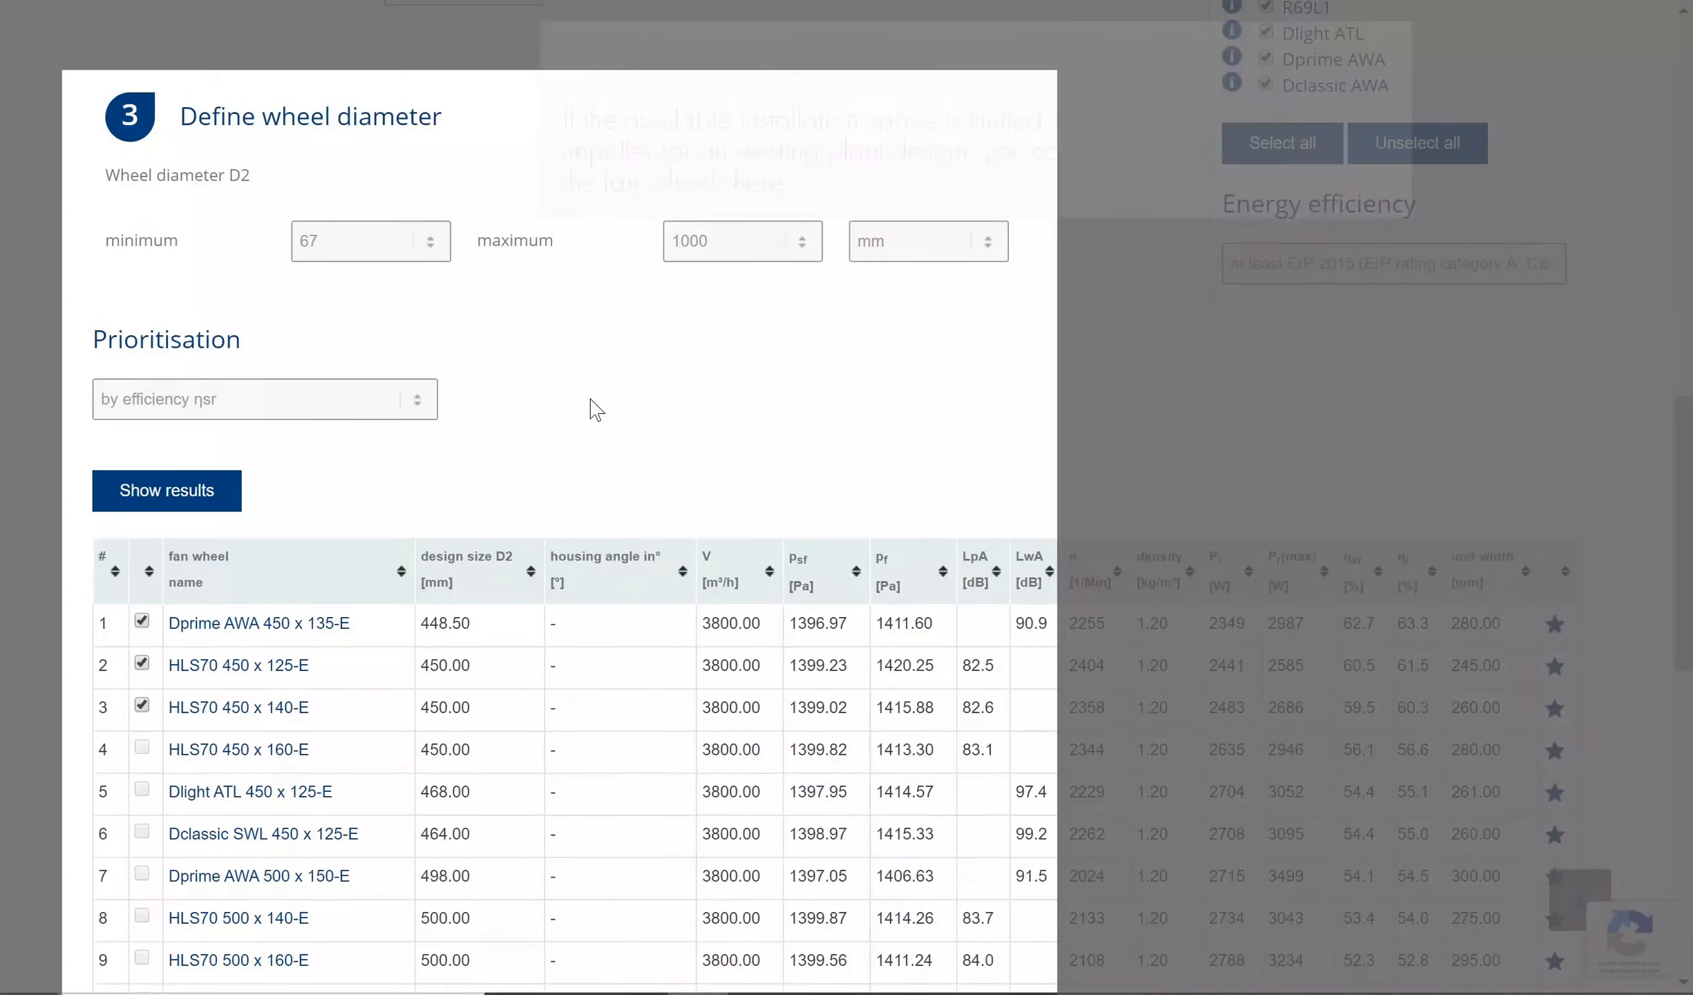
click(373, 255)
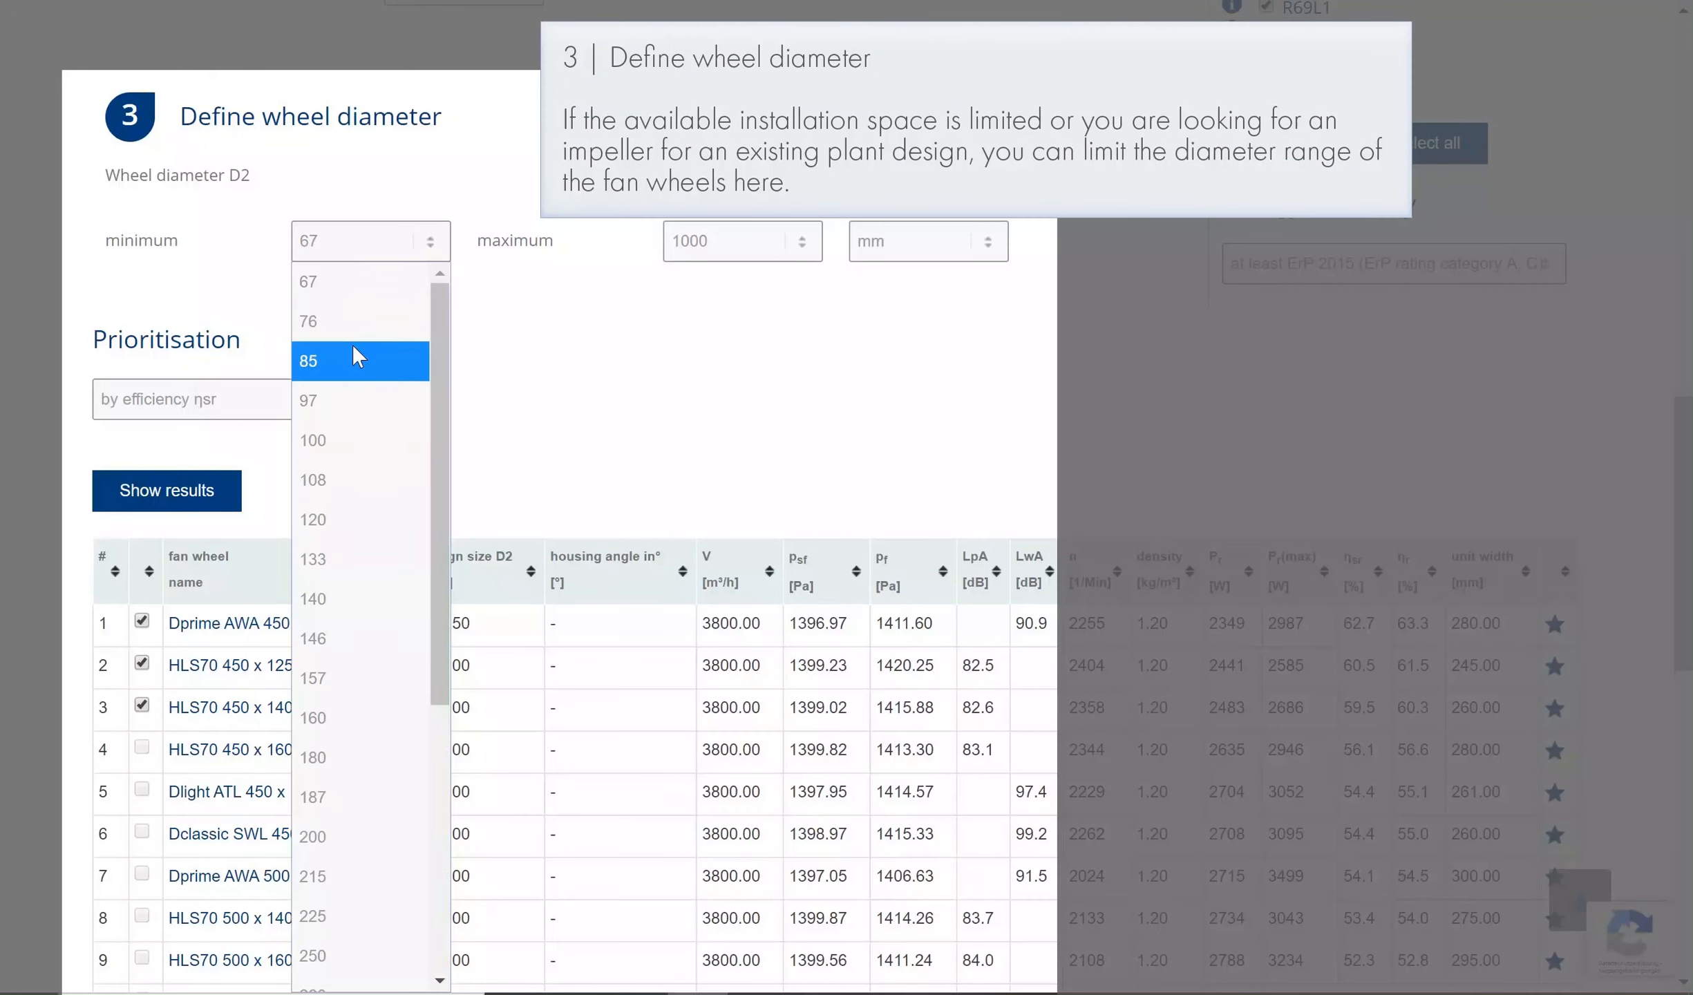
scroll(352, 349, down, 5)
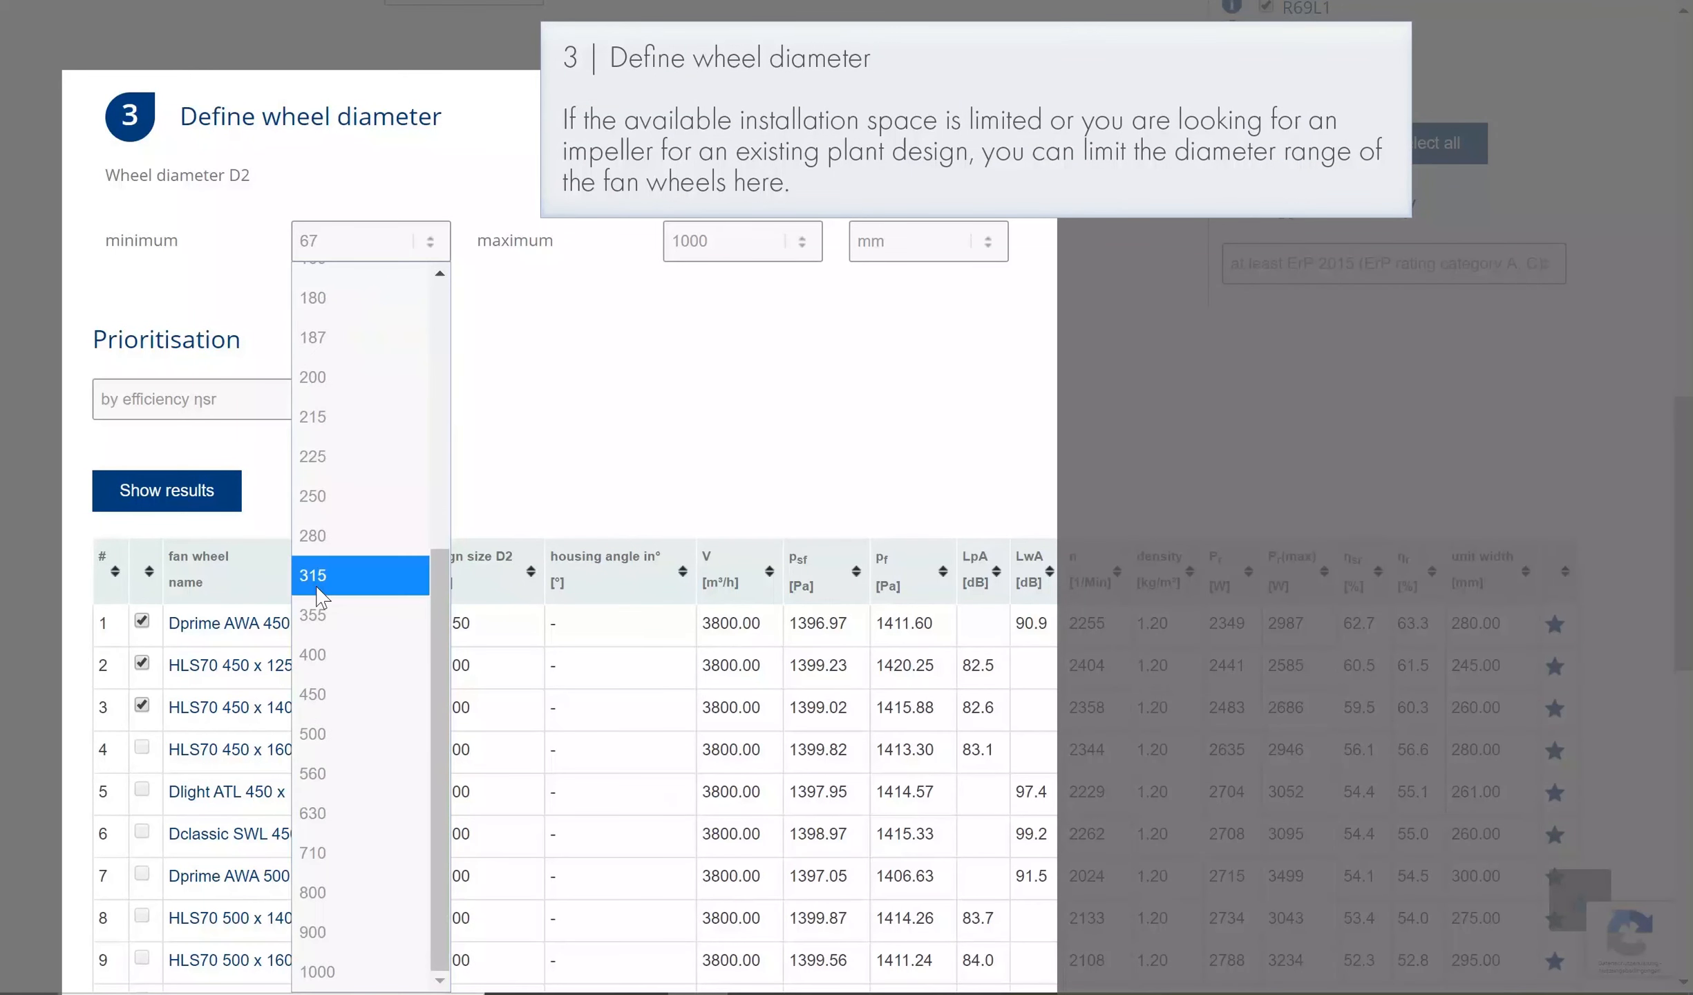
click(325, 619)
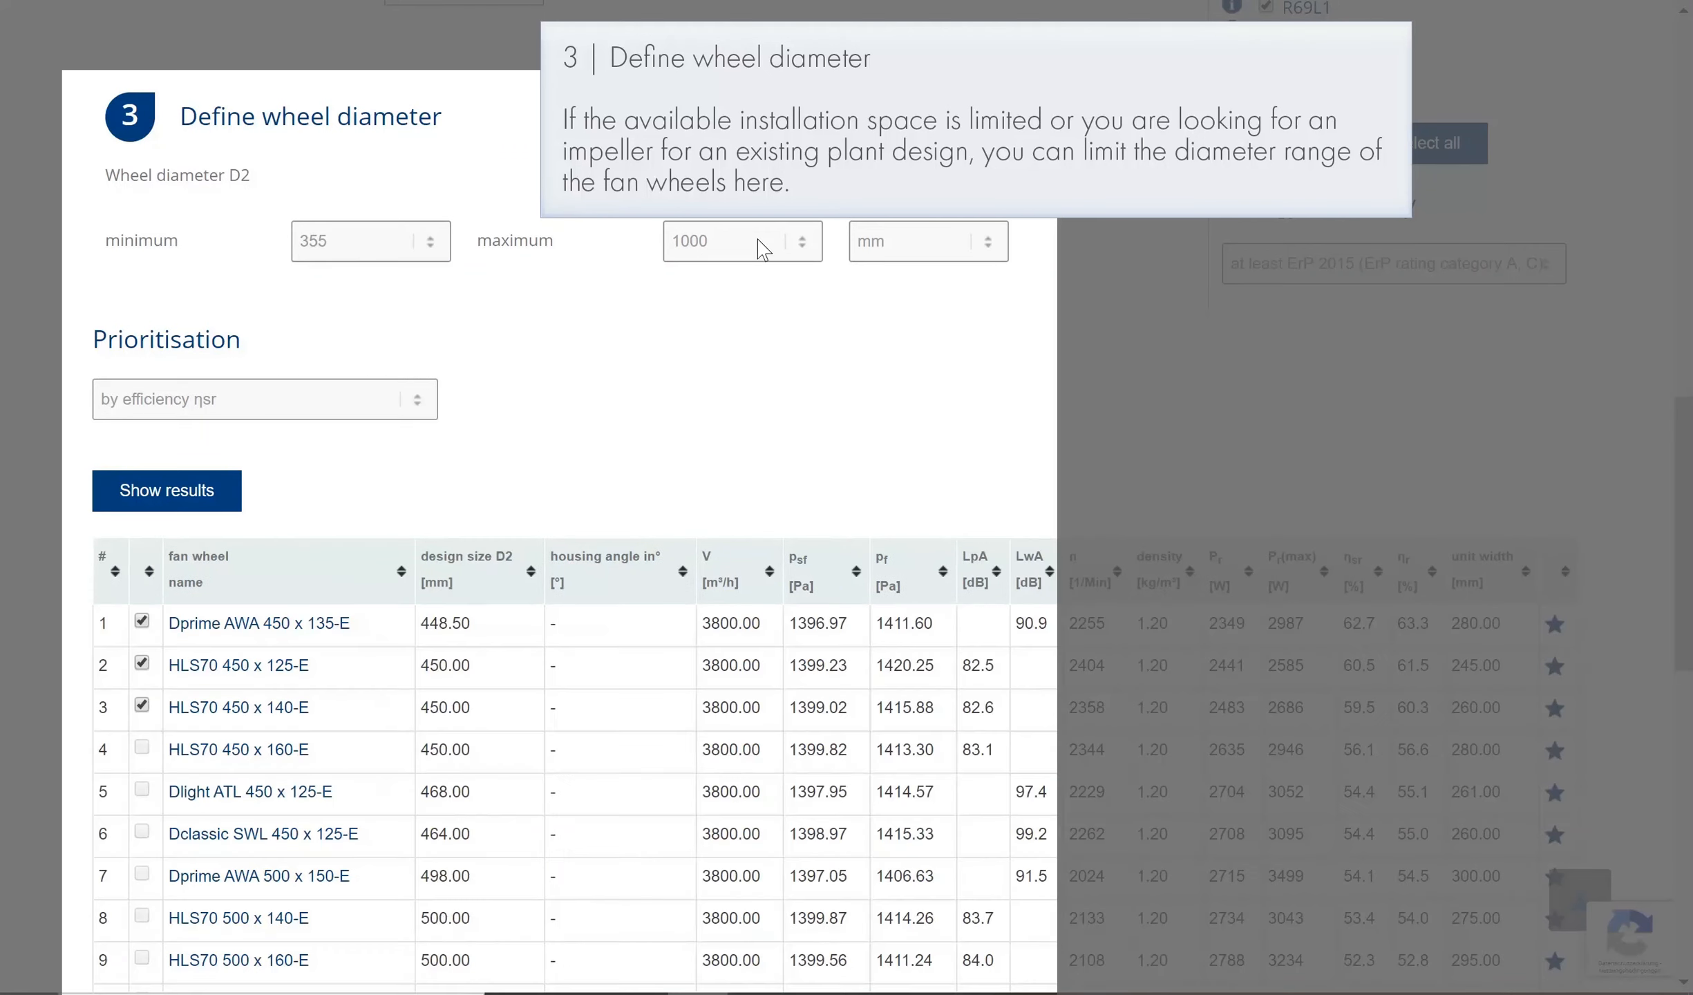
click(762, 247)
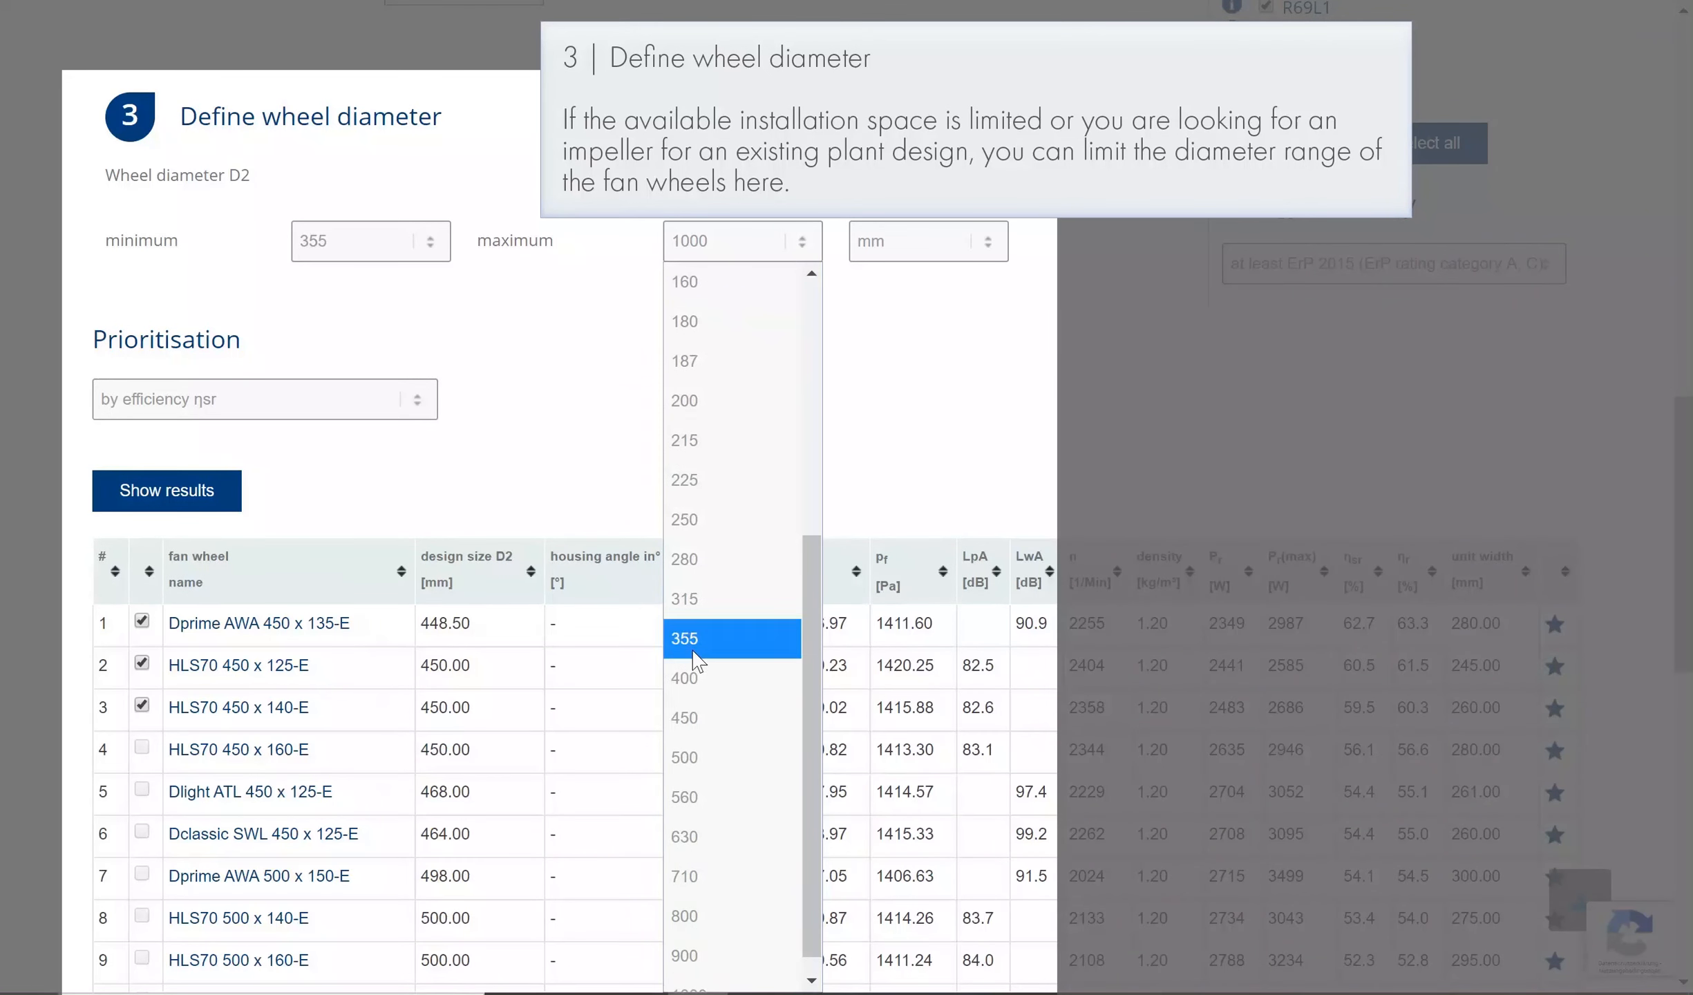
click(689, 826)
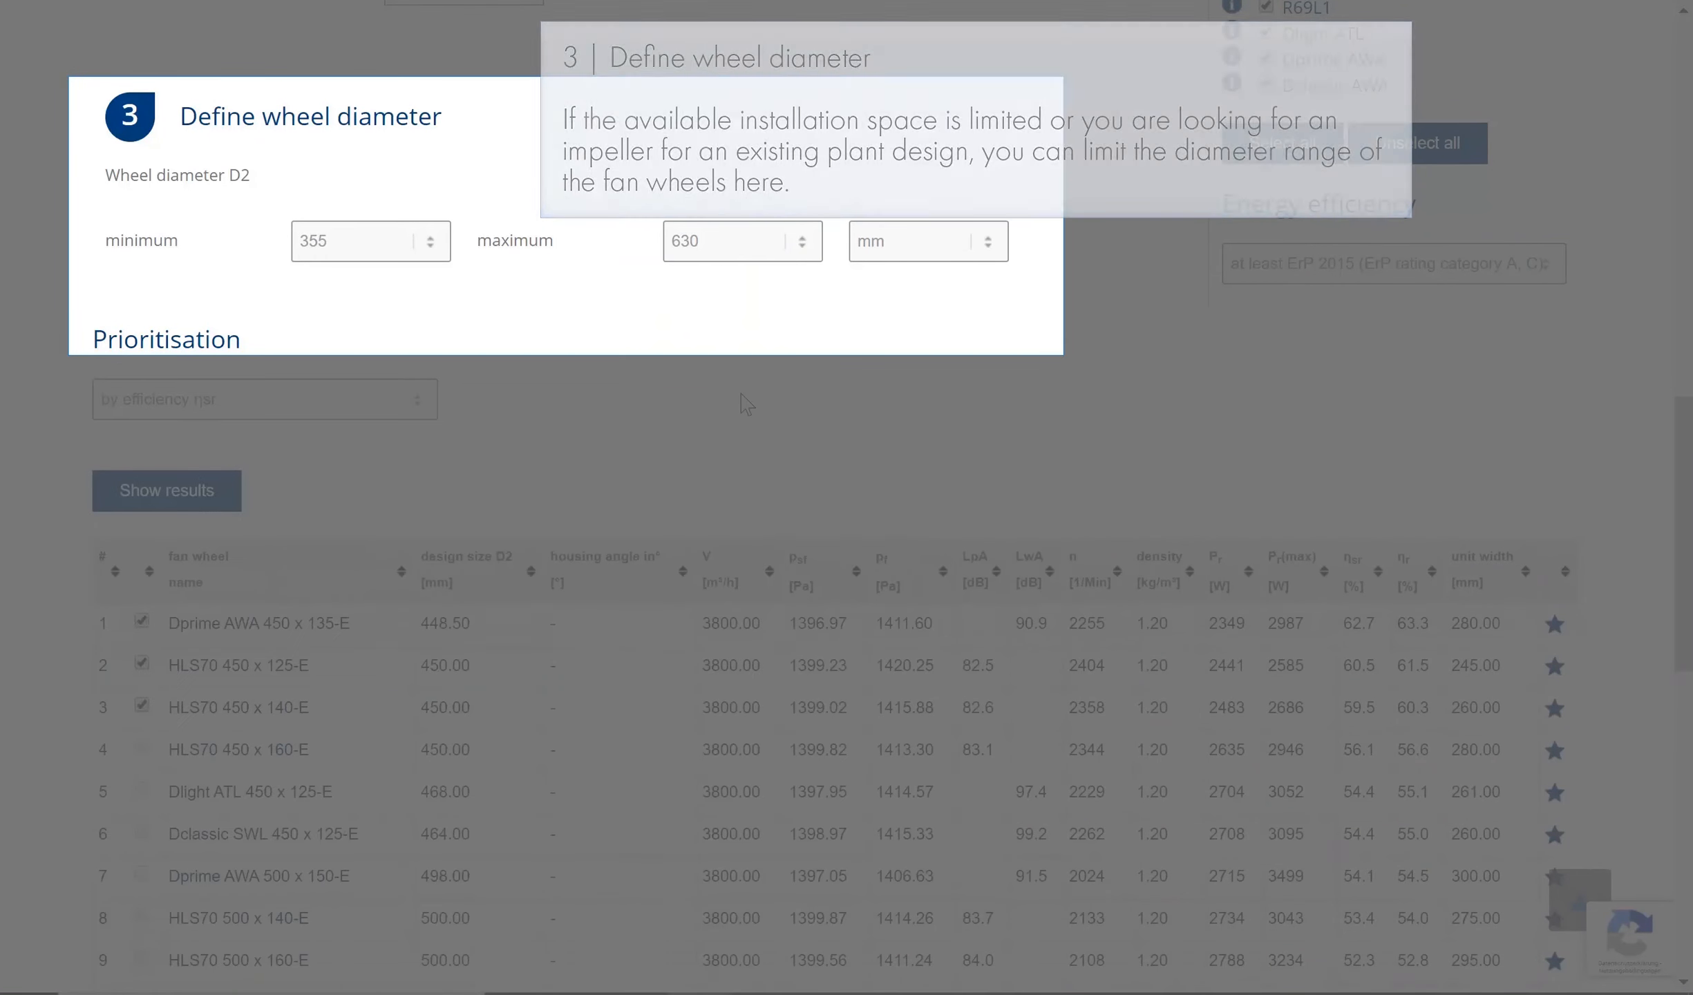
click(892, 253)
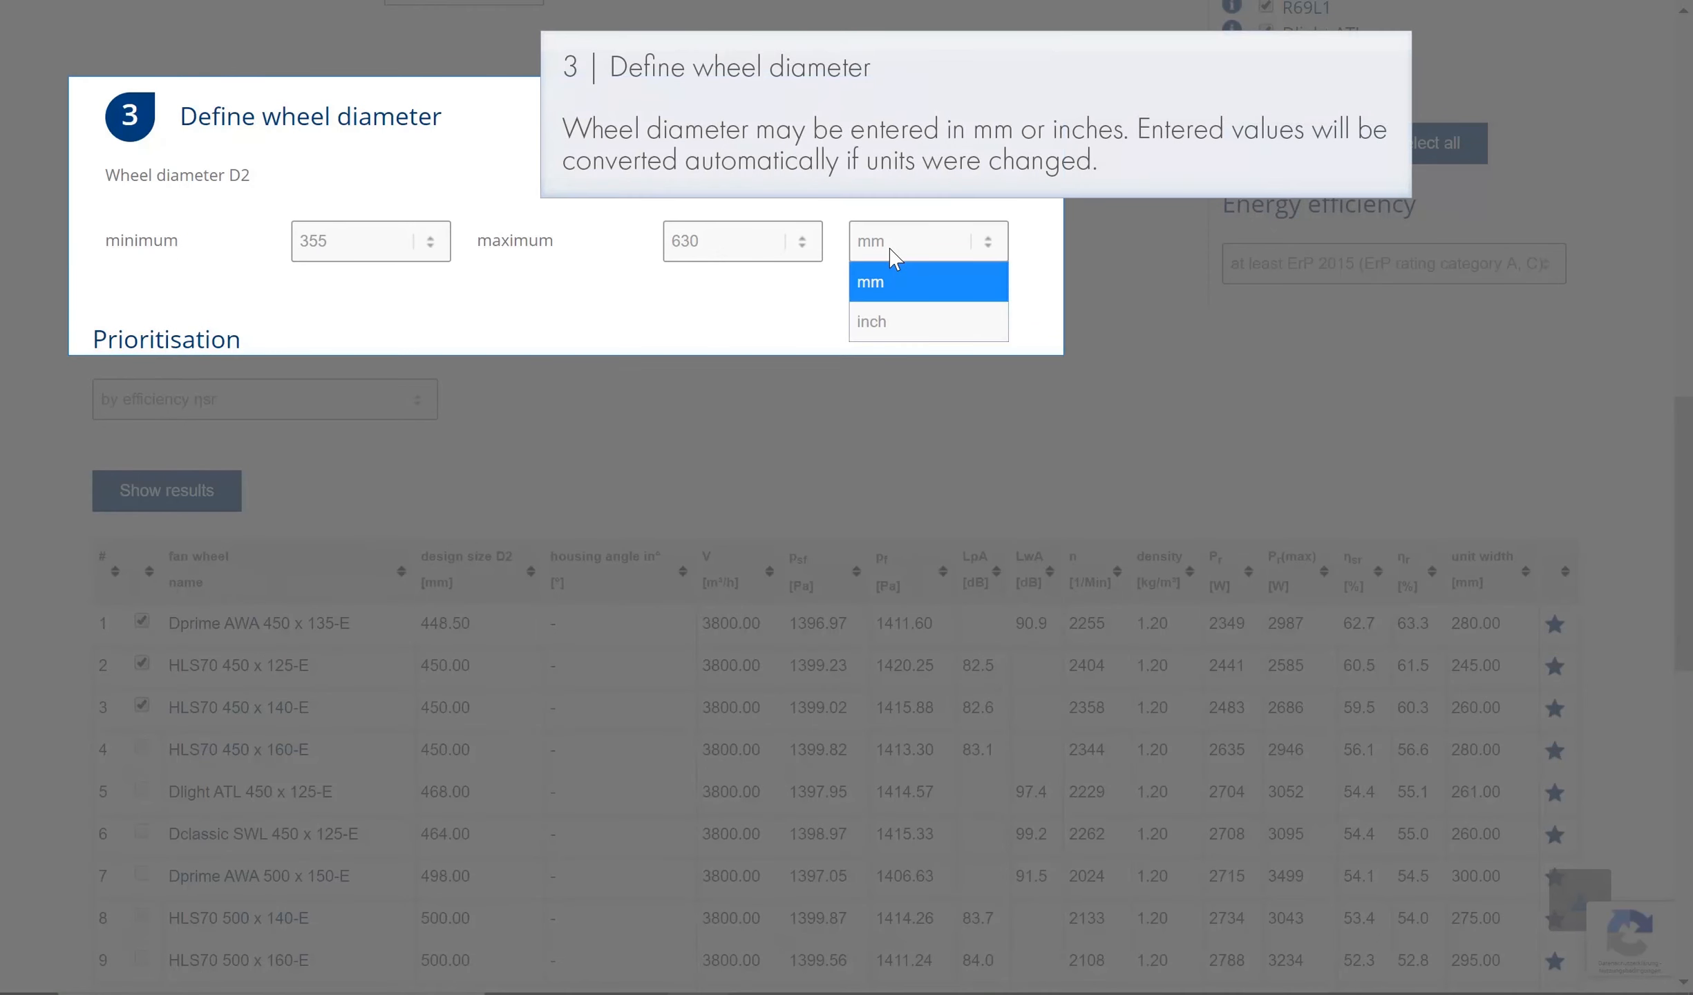
click(895, 258)
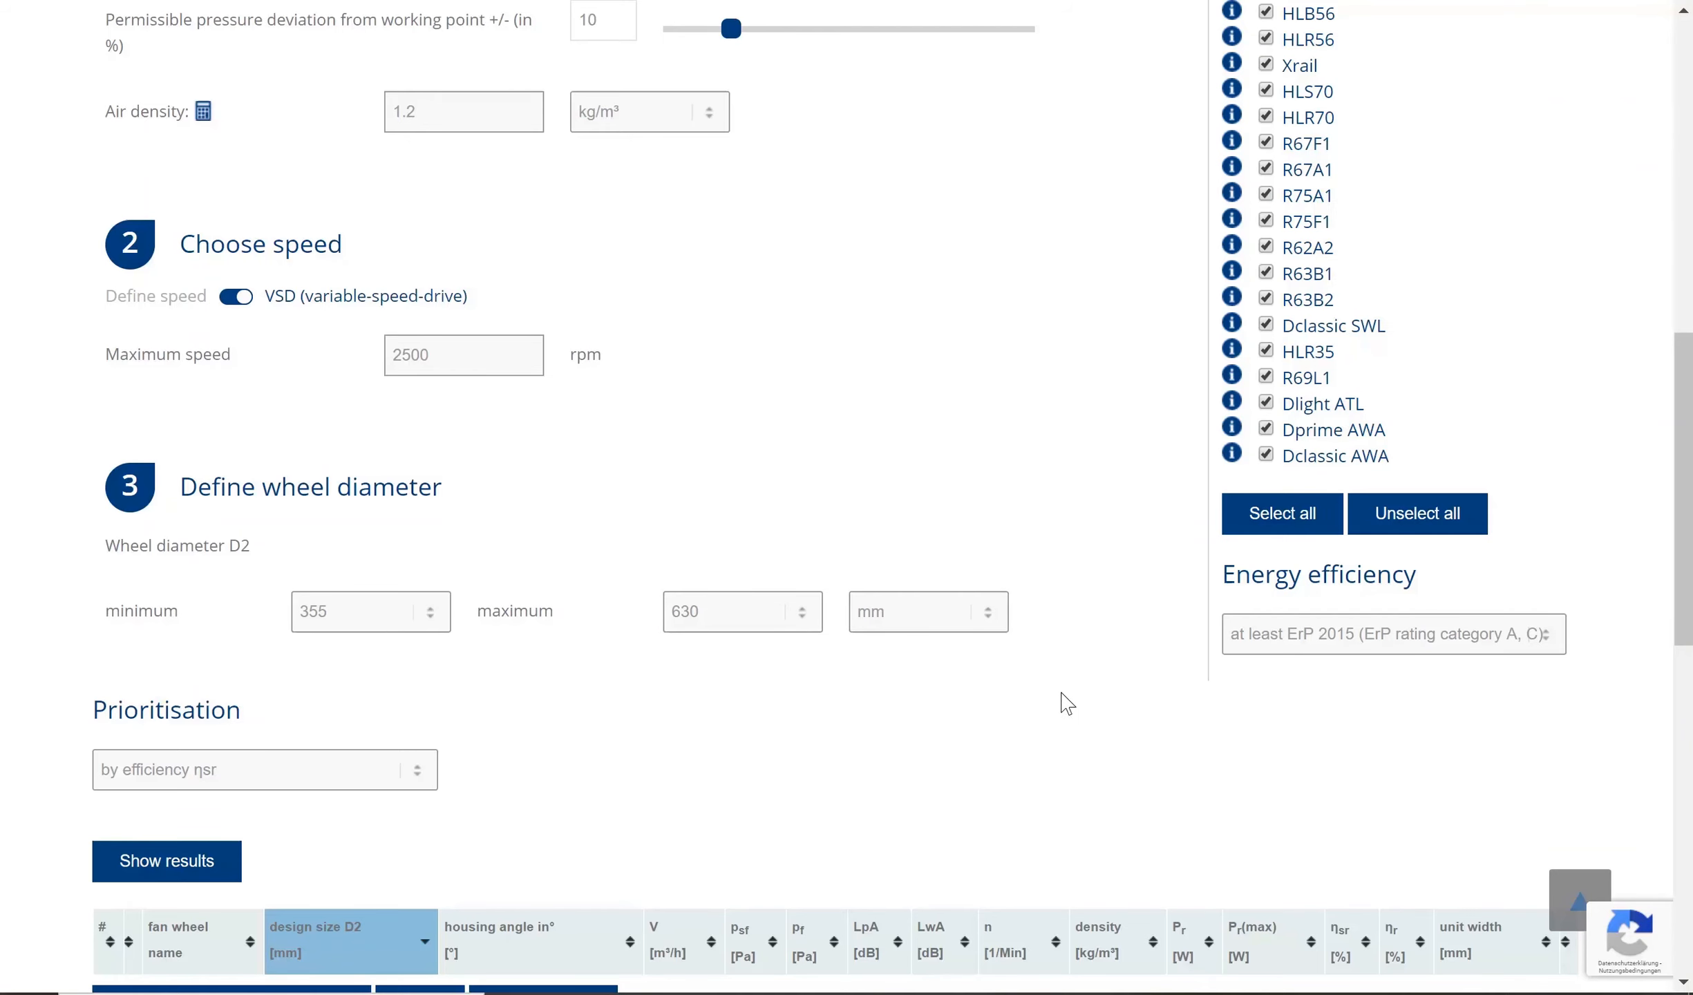
- Set the use filter to "Operation in a box: dimensions = 1,5 x D2"
scroll(1085, 699, up, 6)
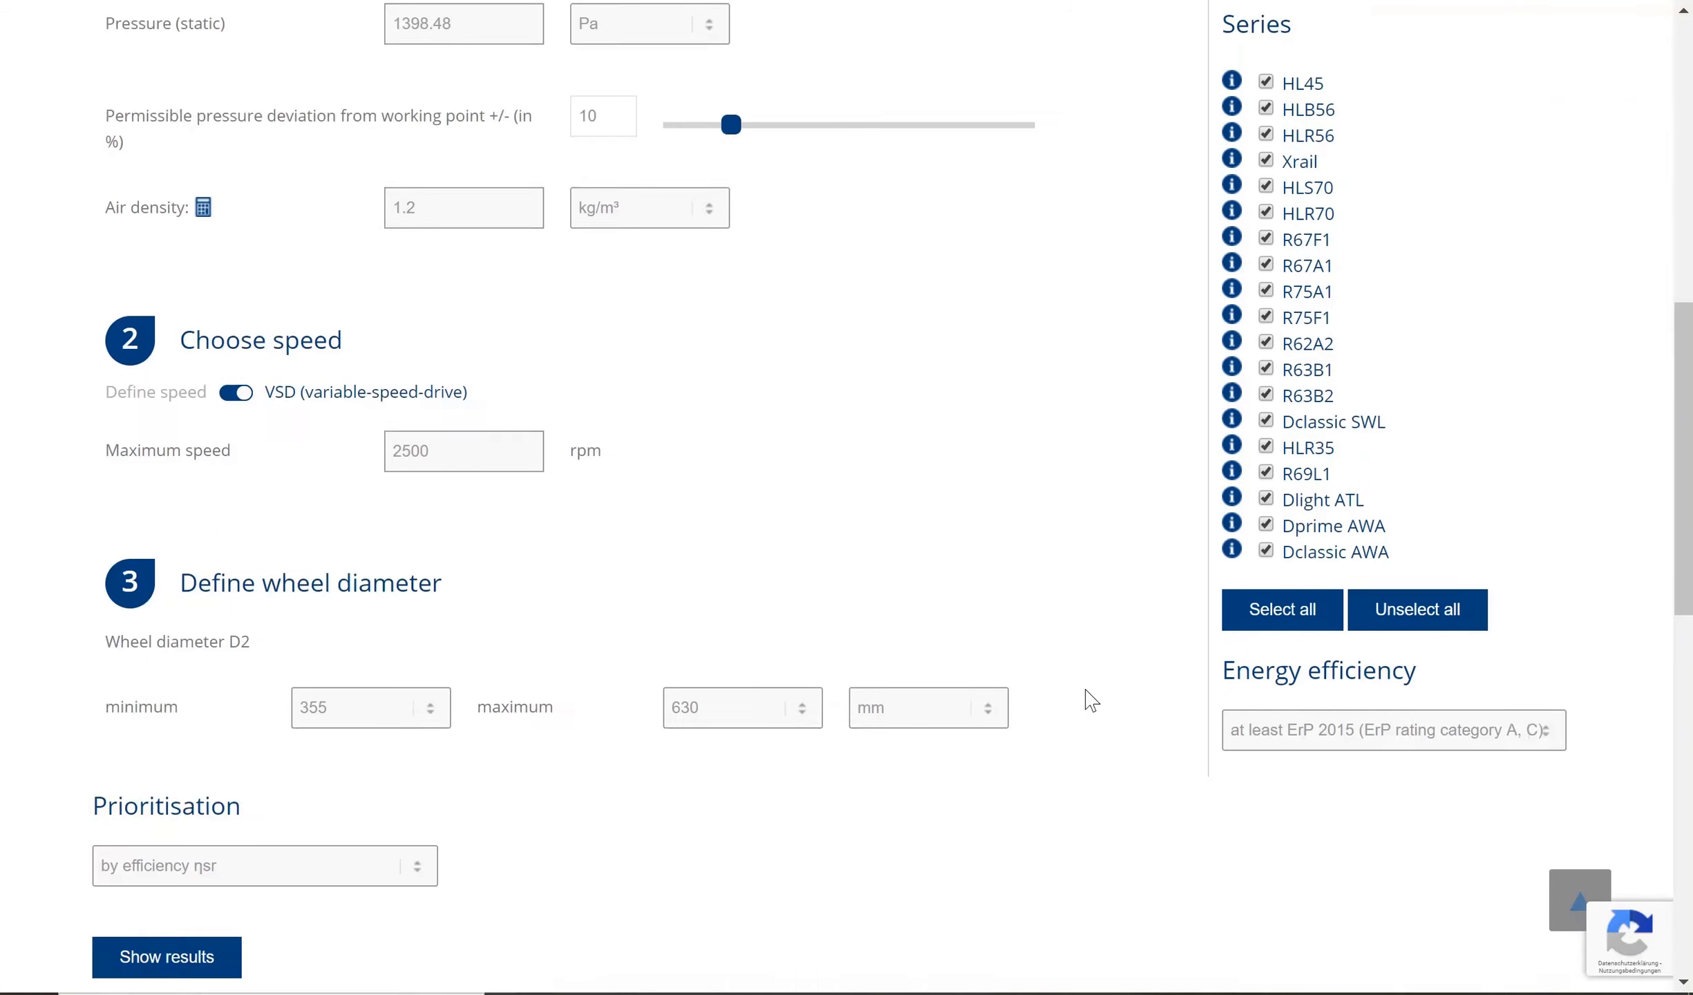
scroll(1090, 699, up, 2)
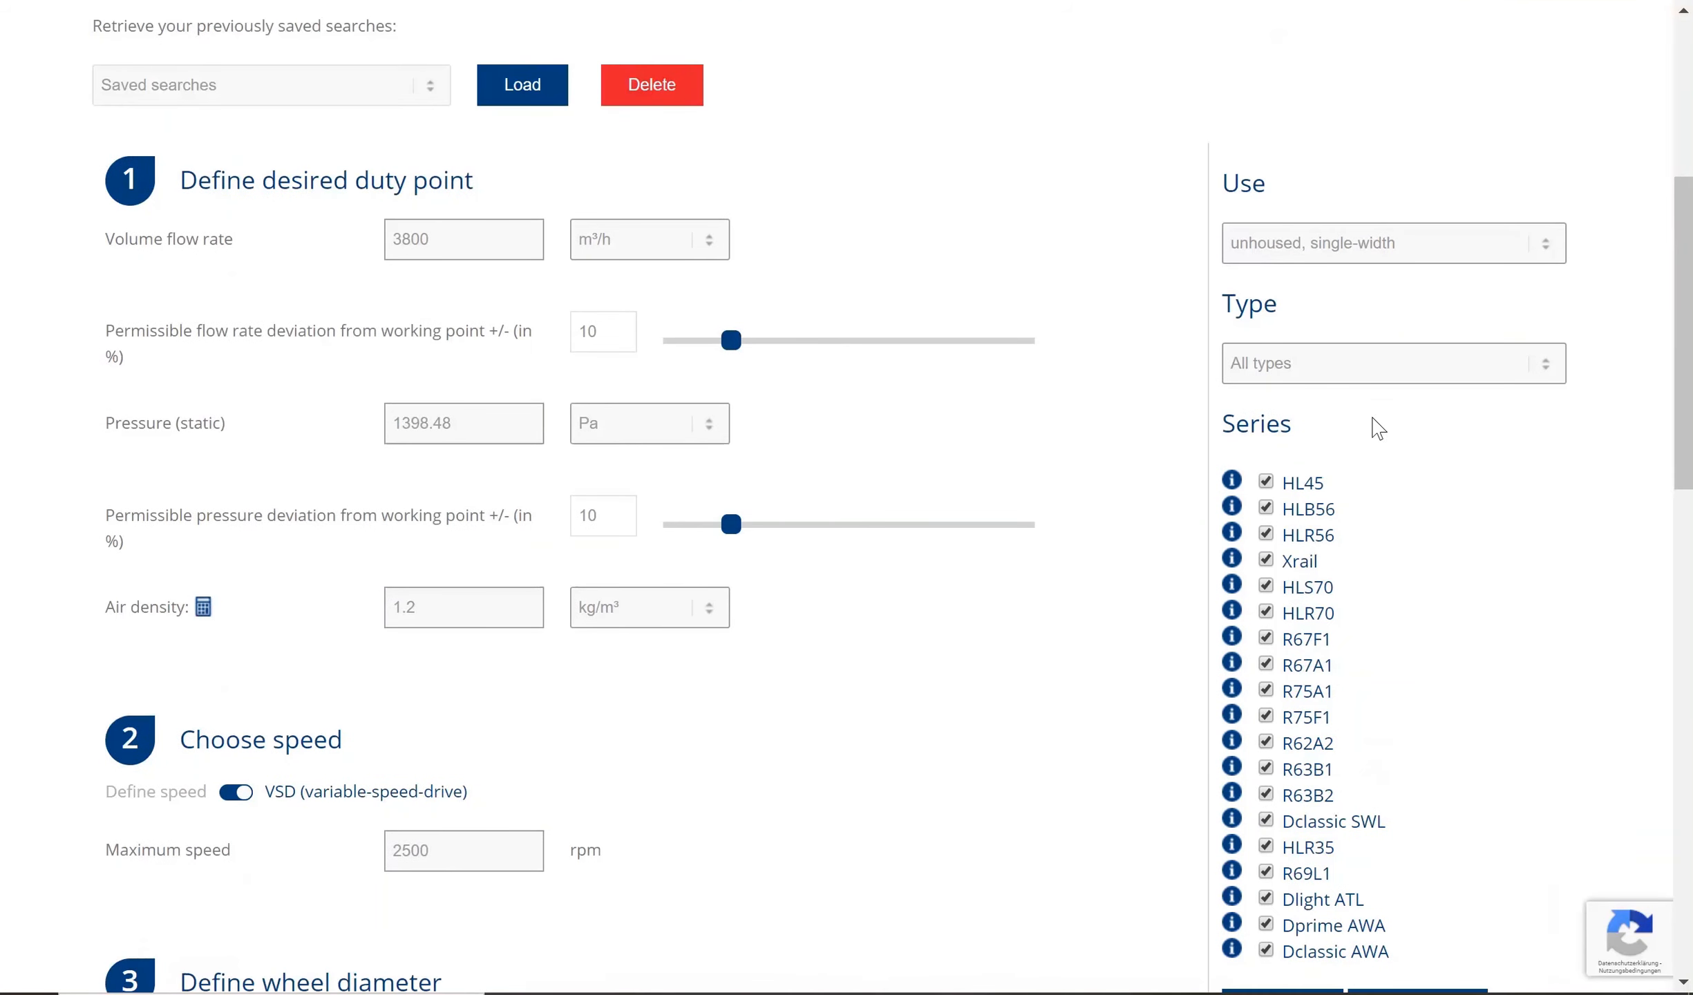
click(1385, 249)
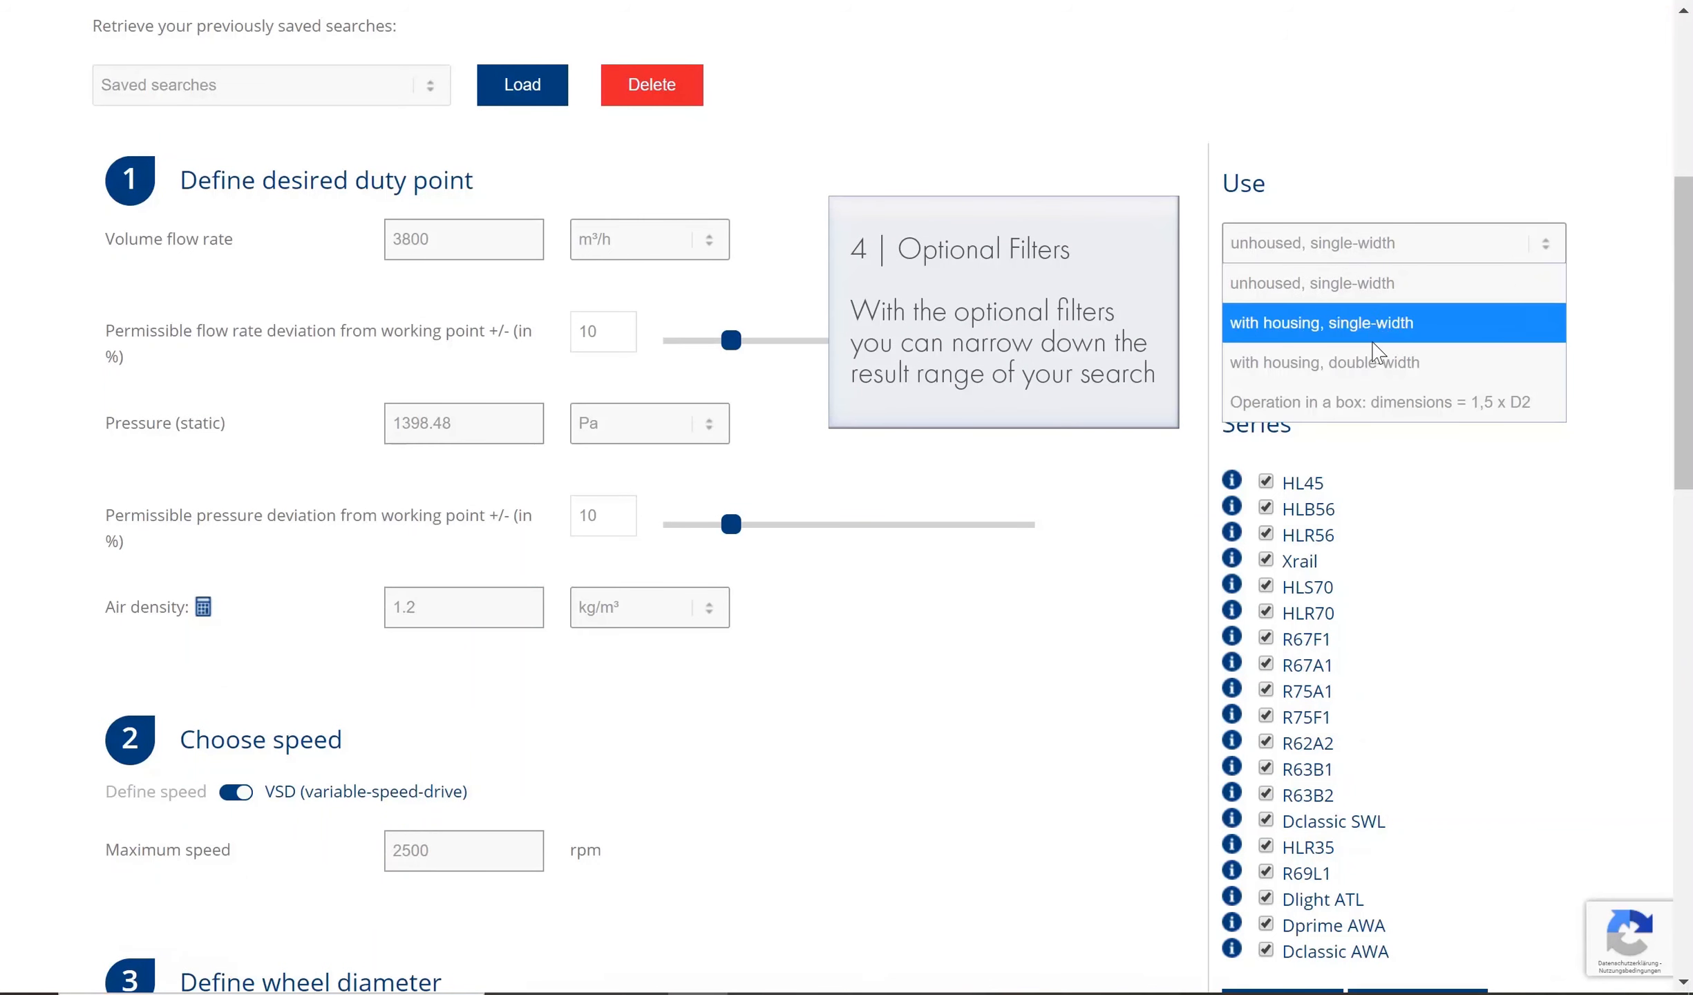
click(1372, 389)
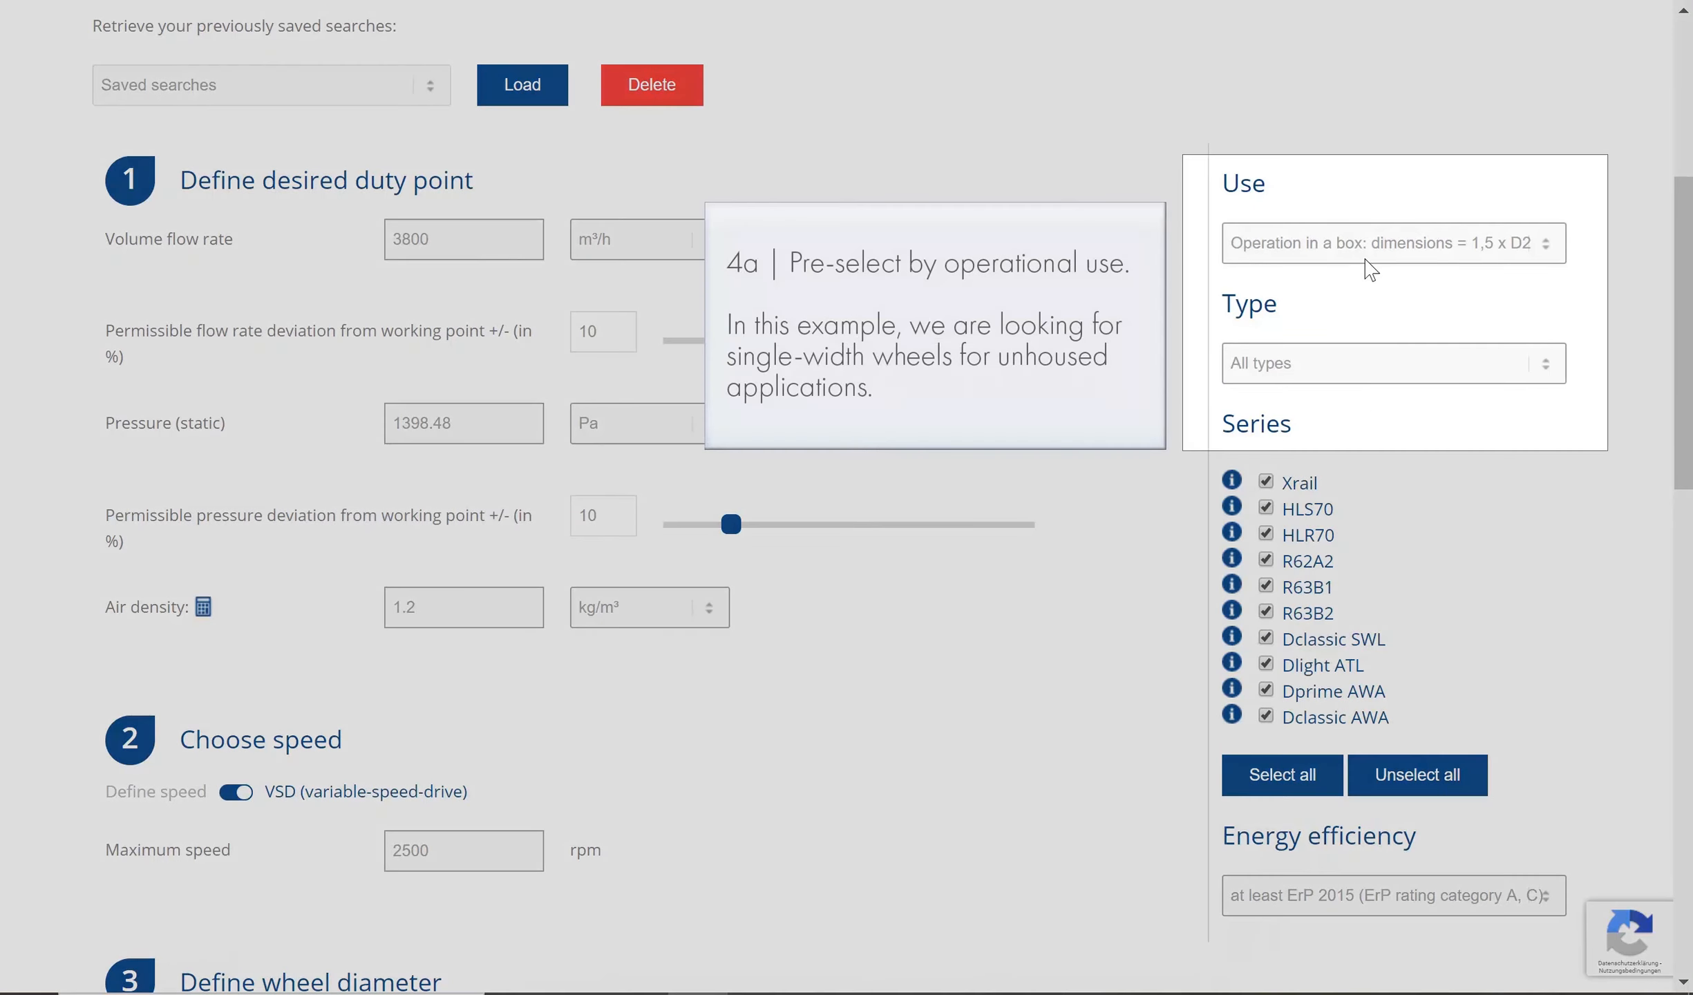
- Set the use filter to "unhoused, single-width" and the type filter to "Backward-curved fan wheels"
click(1370, 259)
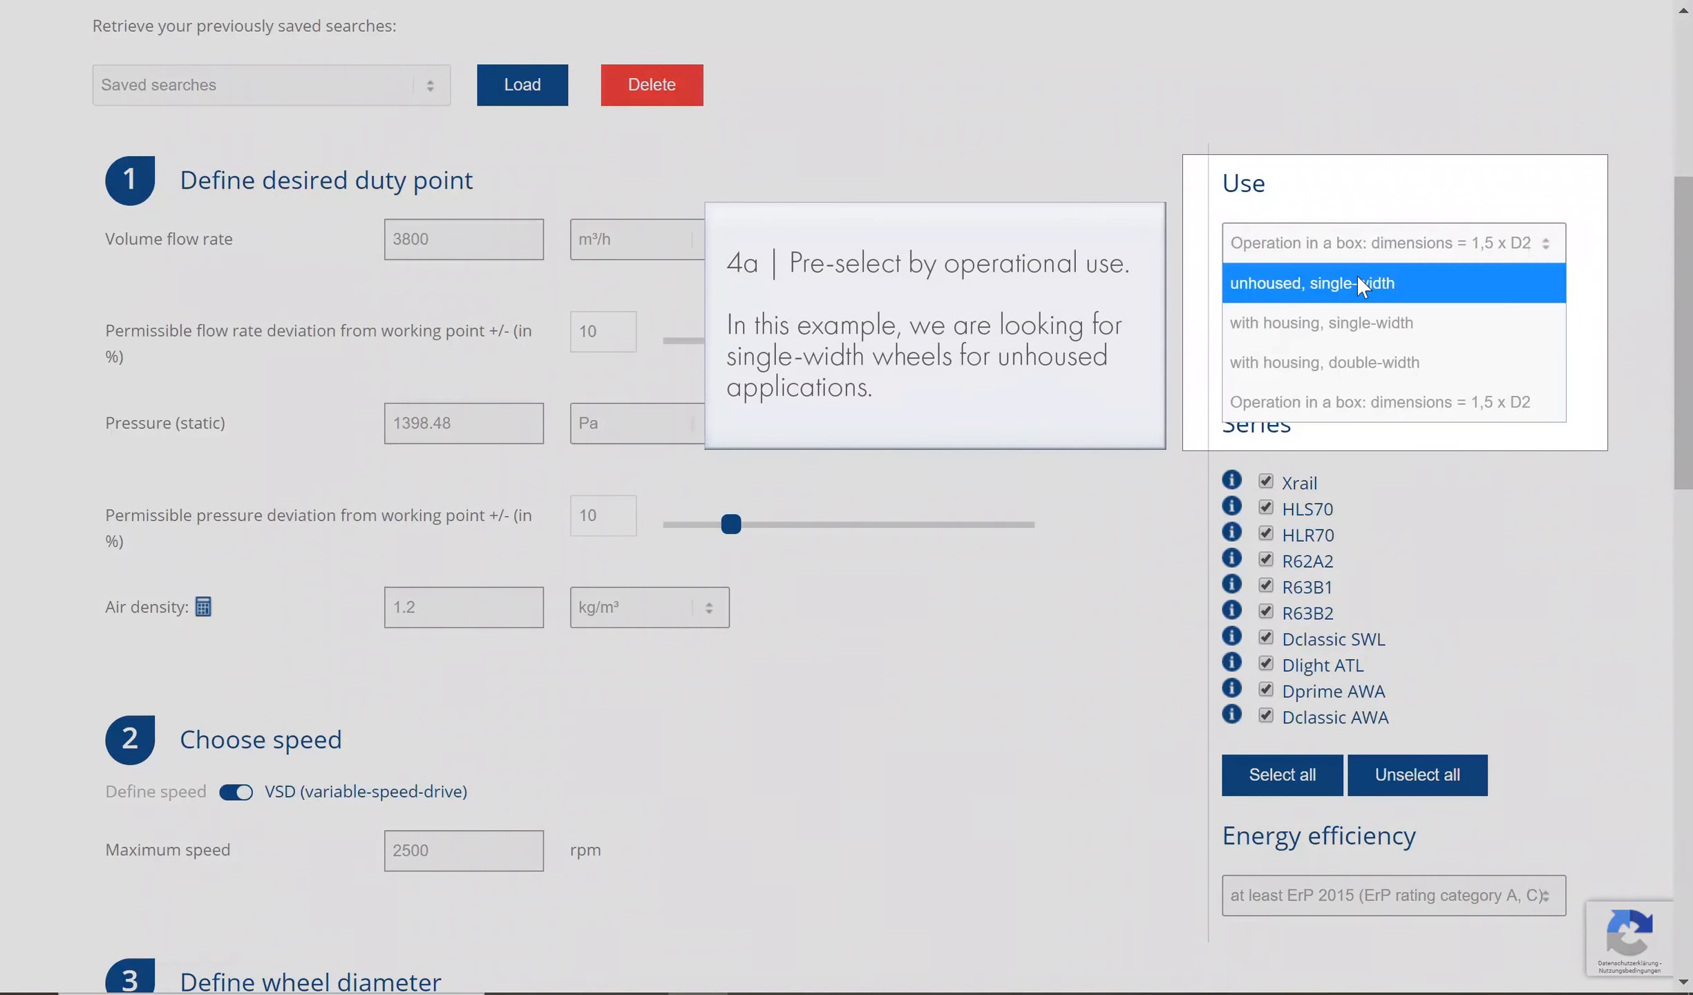
click(1357, 276)
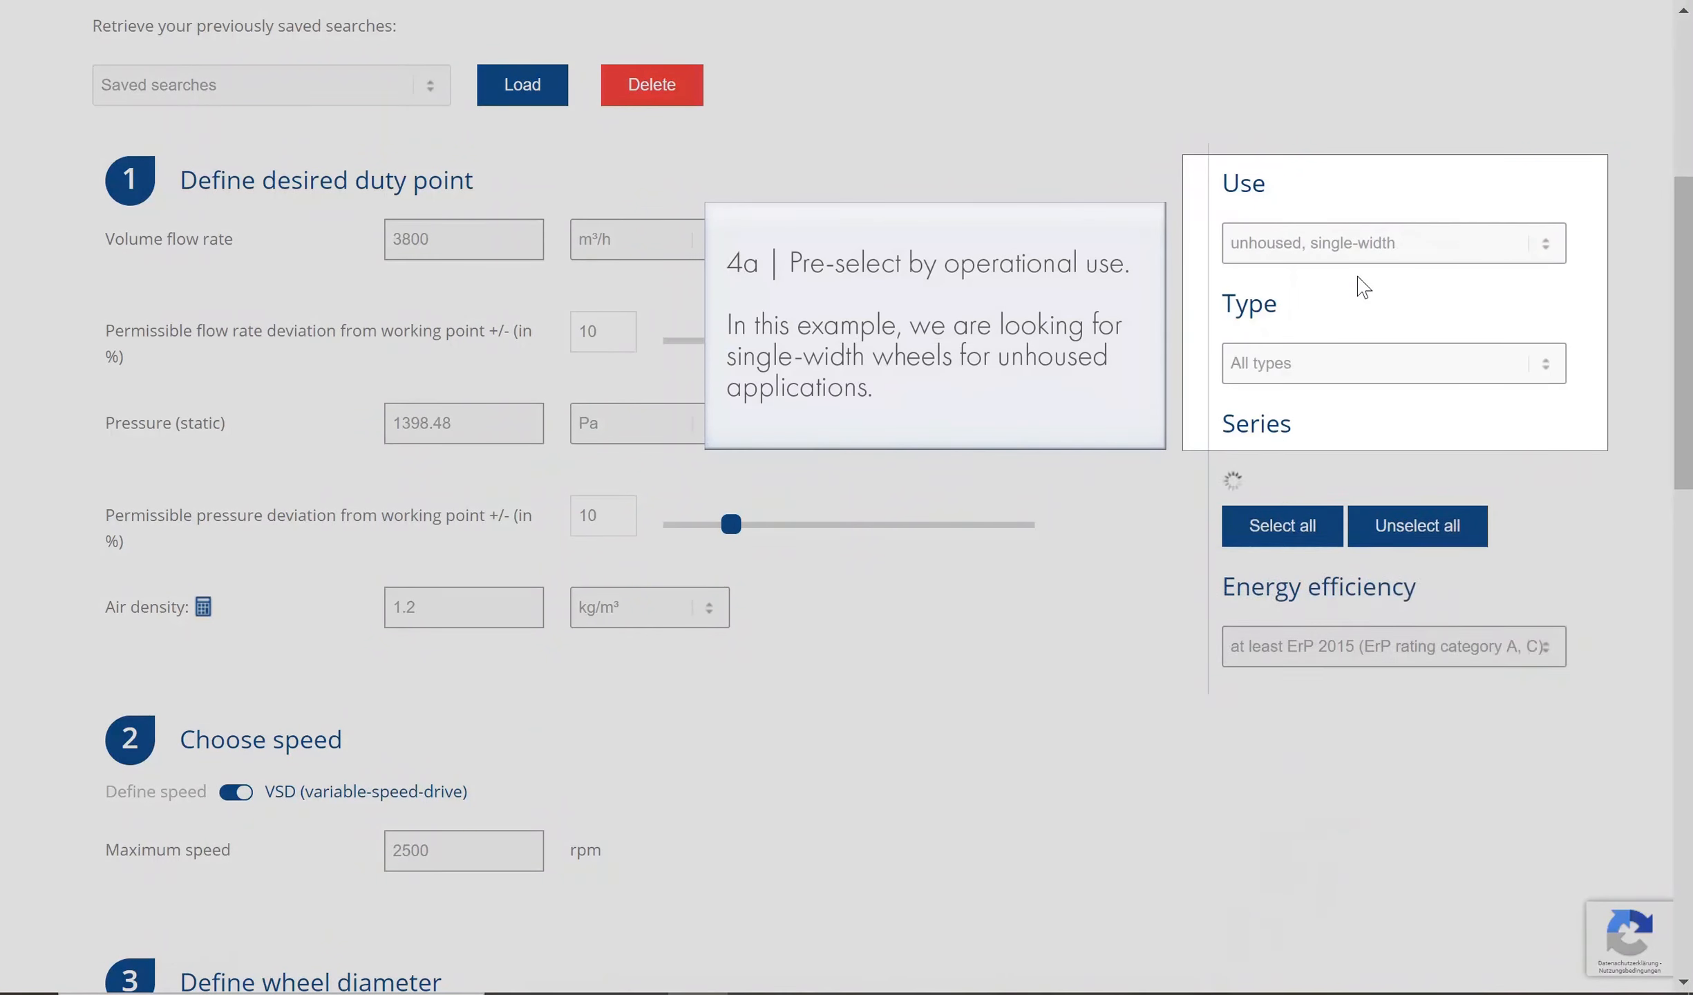
click(1336, 374)
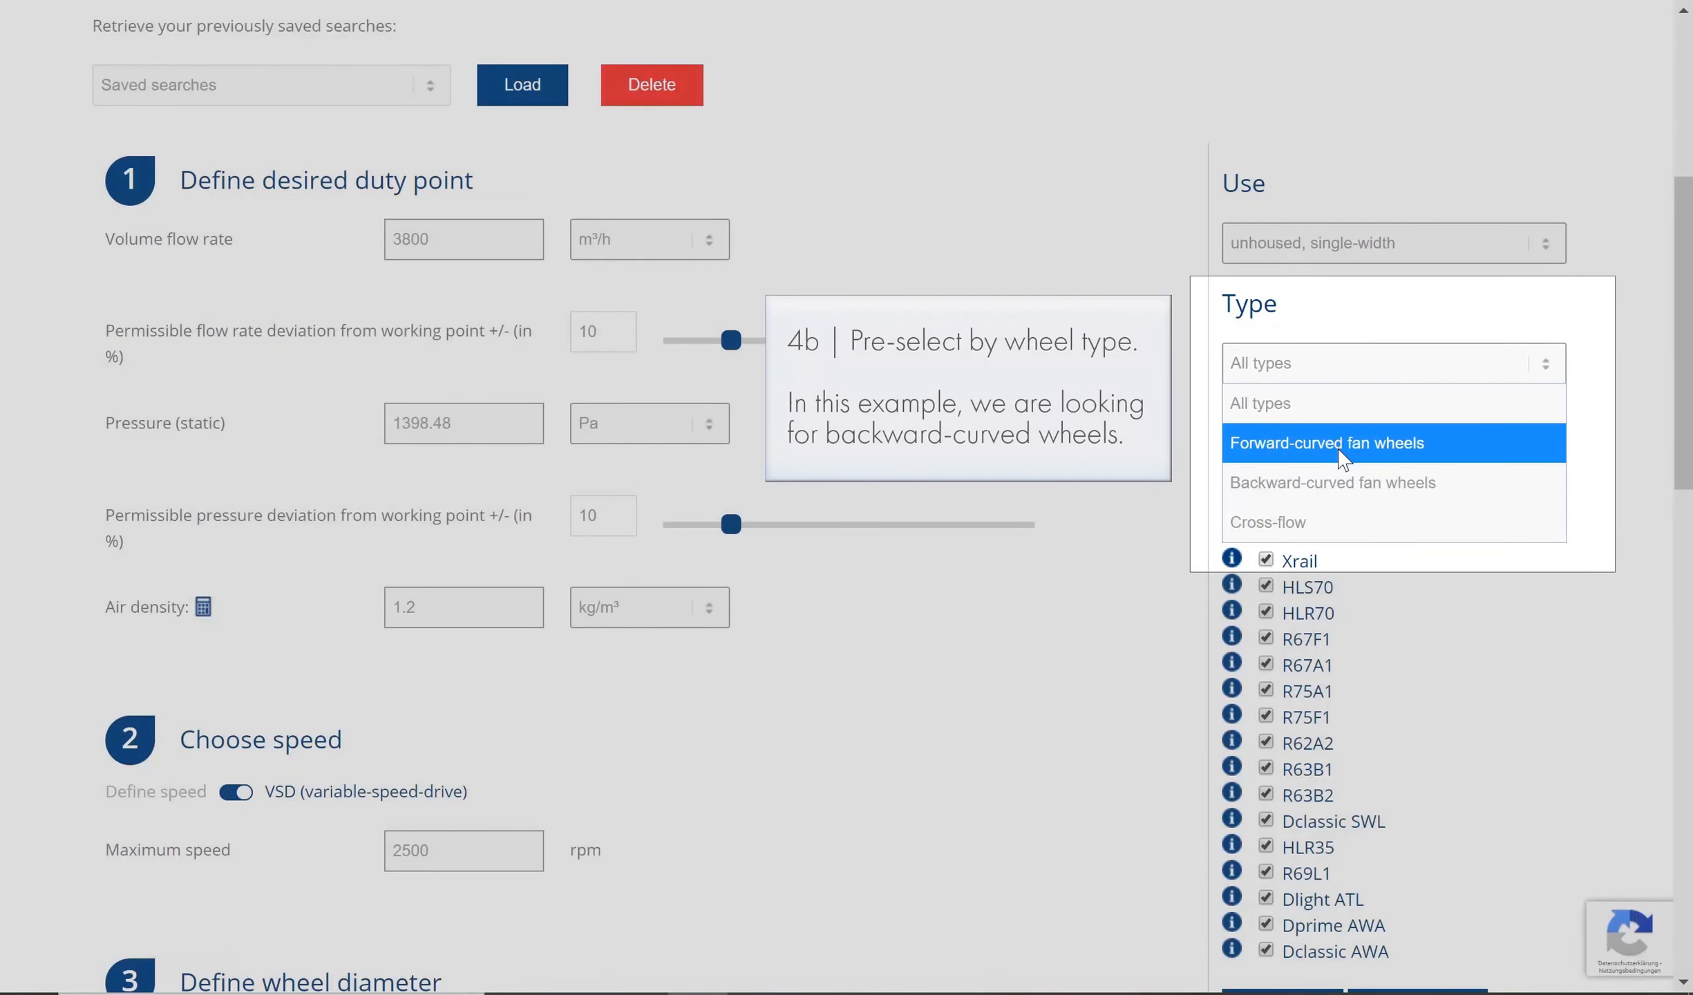
click(1339, 479)
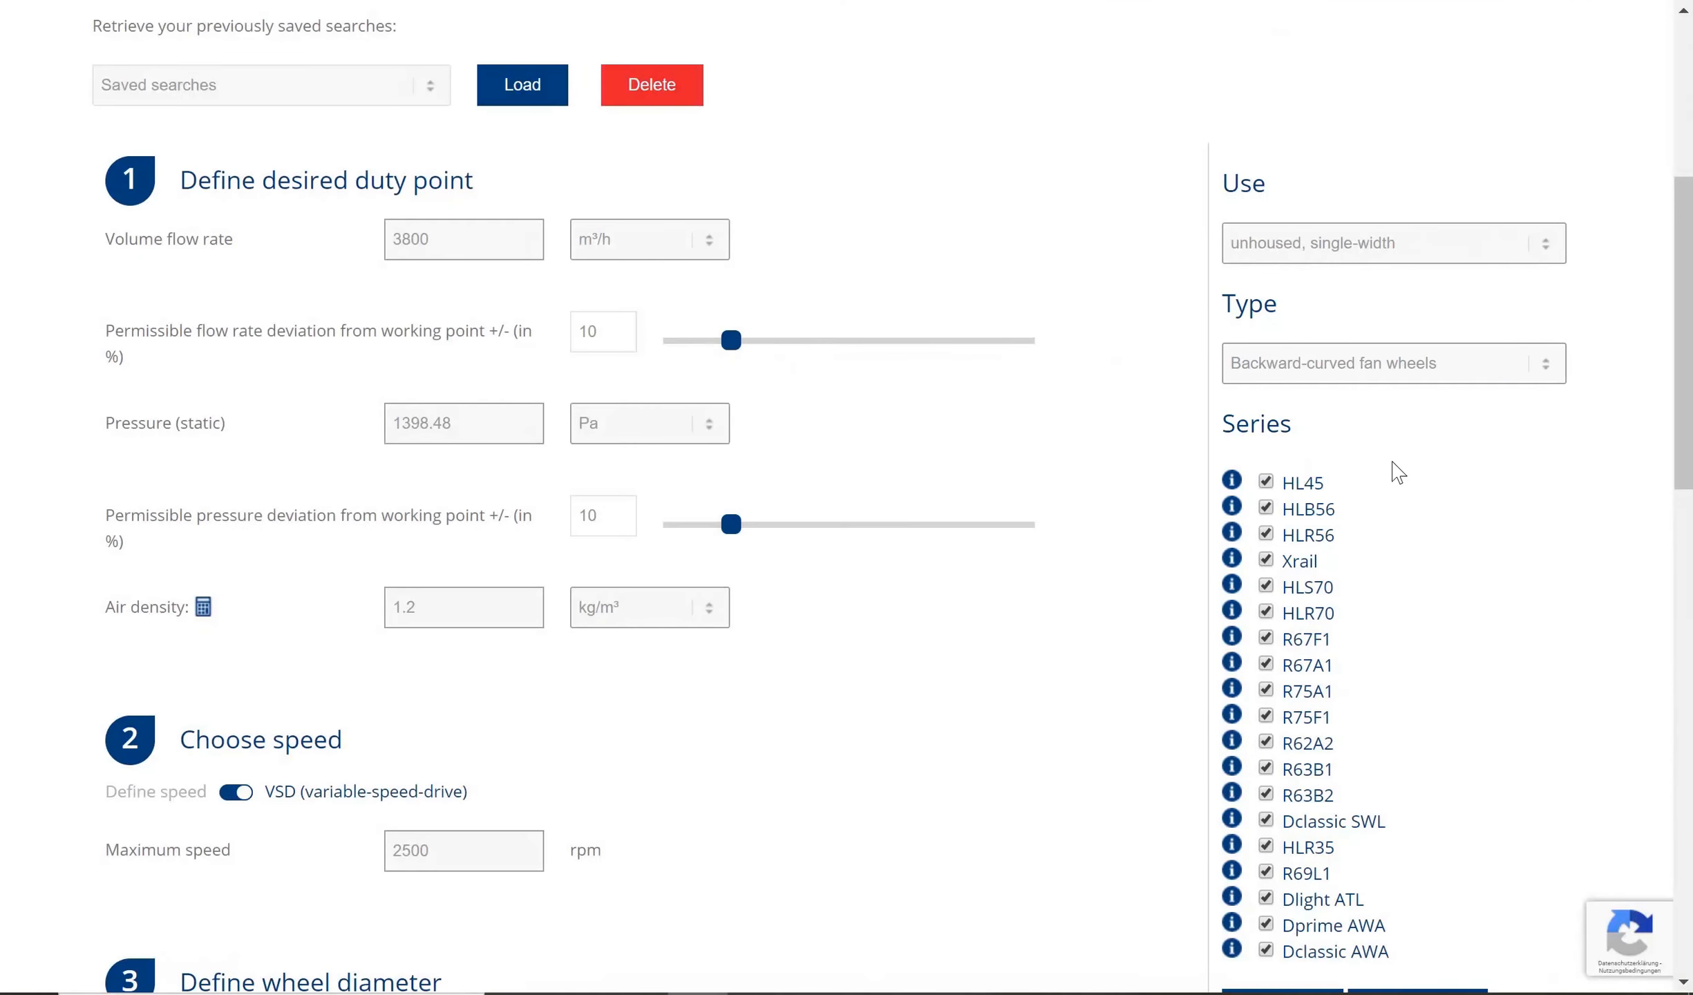
- Limit the series filter to Dclassic AWA, Dprime AWA, Dlight ATL and Dclassic SWL by clearing all series and selecting only these
scroll(1396, 470, down, 3)
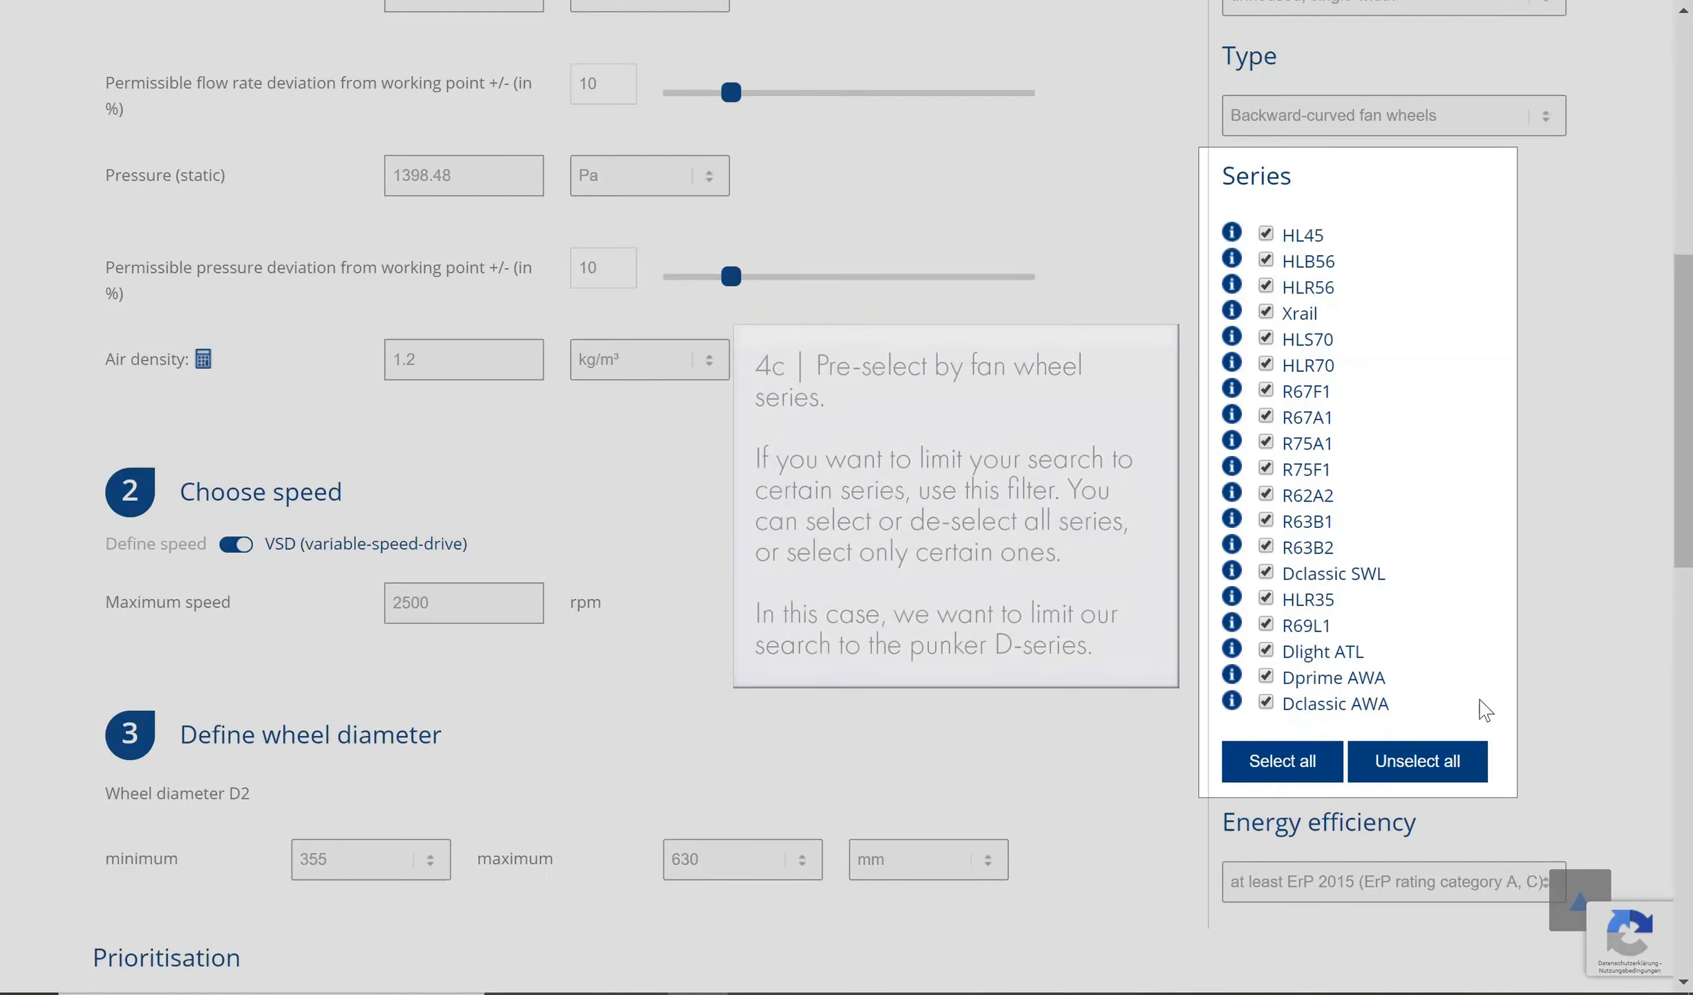
click(1436, 763)
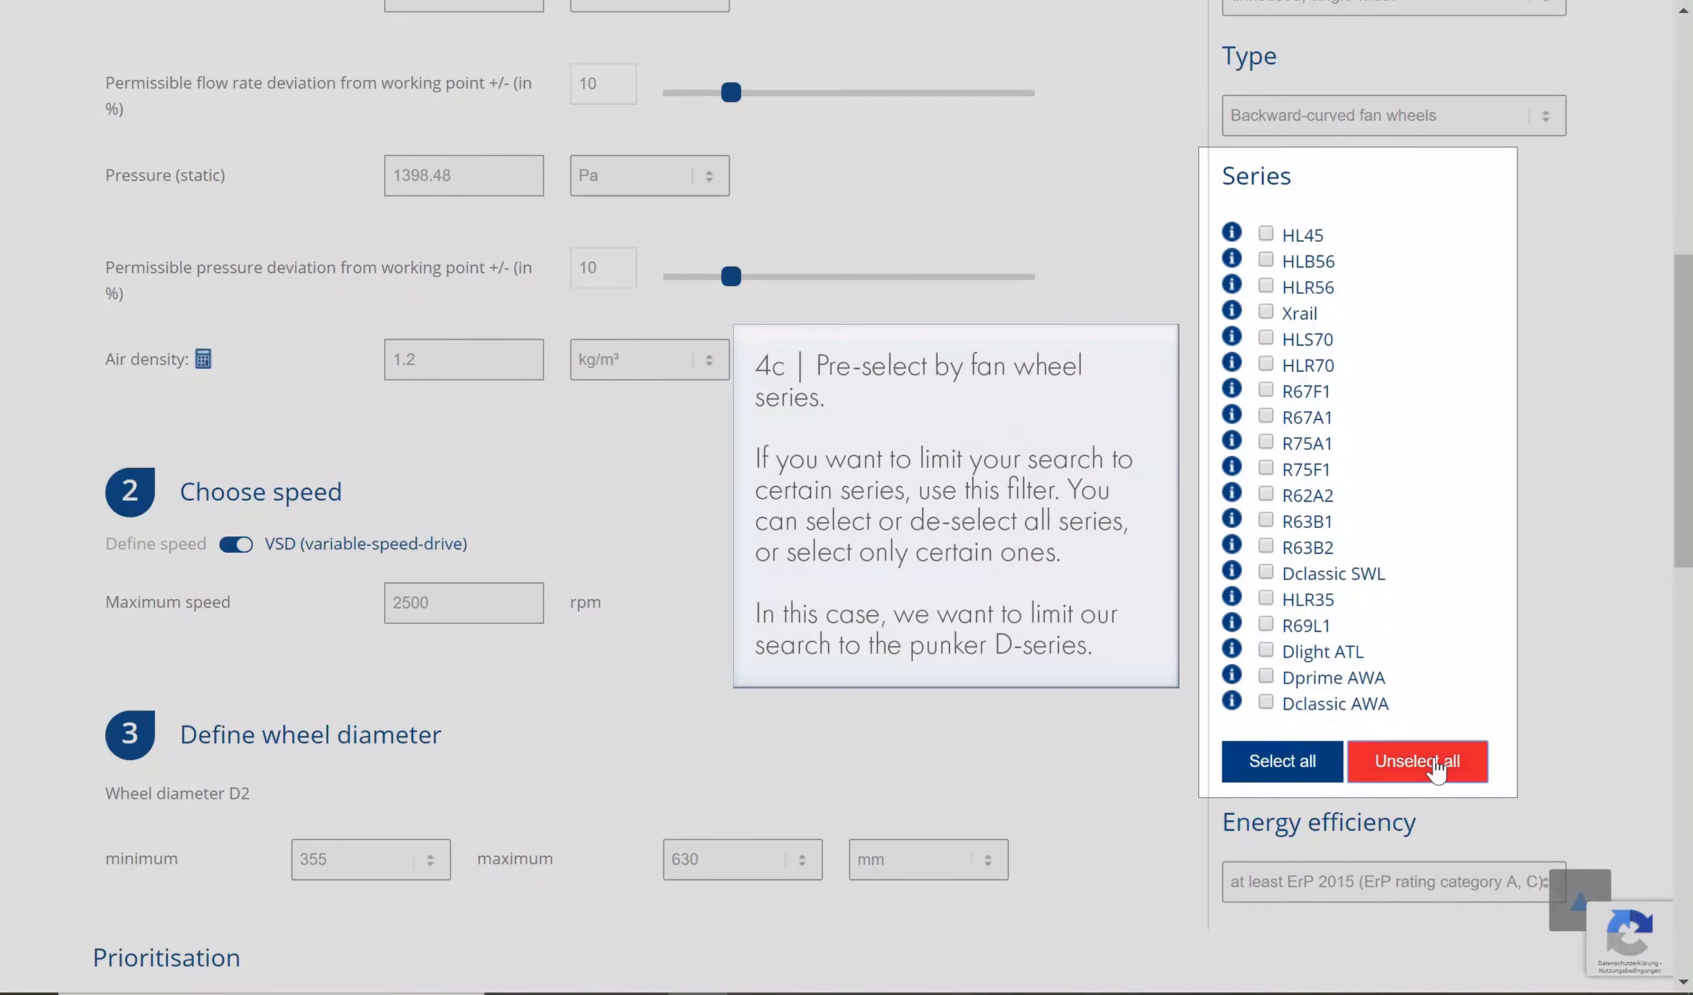
click(1301, 705)
click(1300, 680)
click(1300, 653)
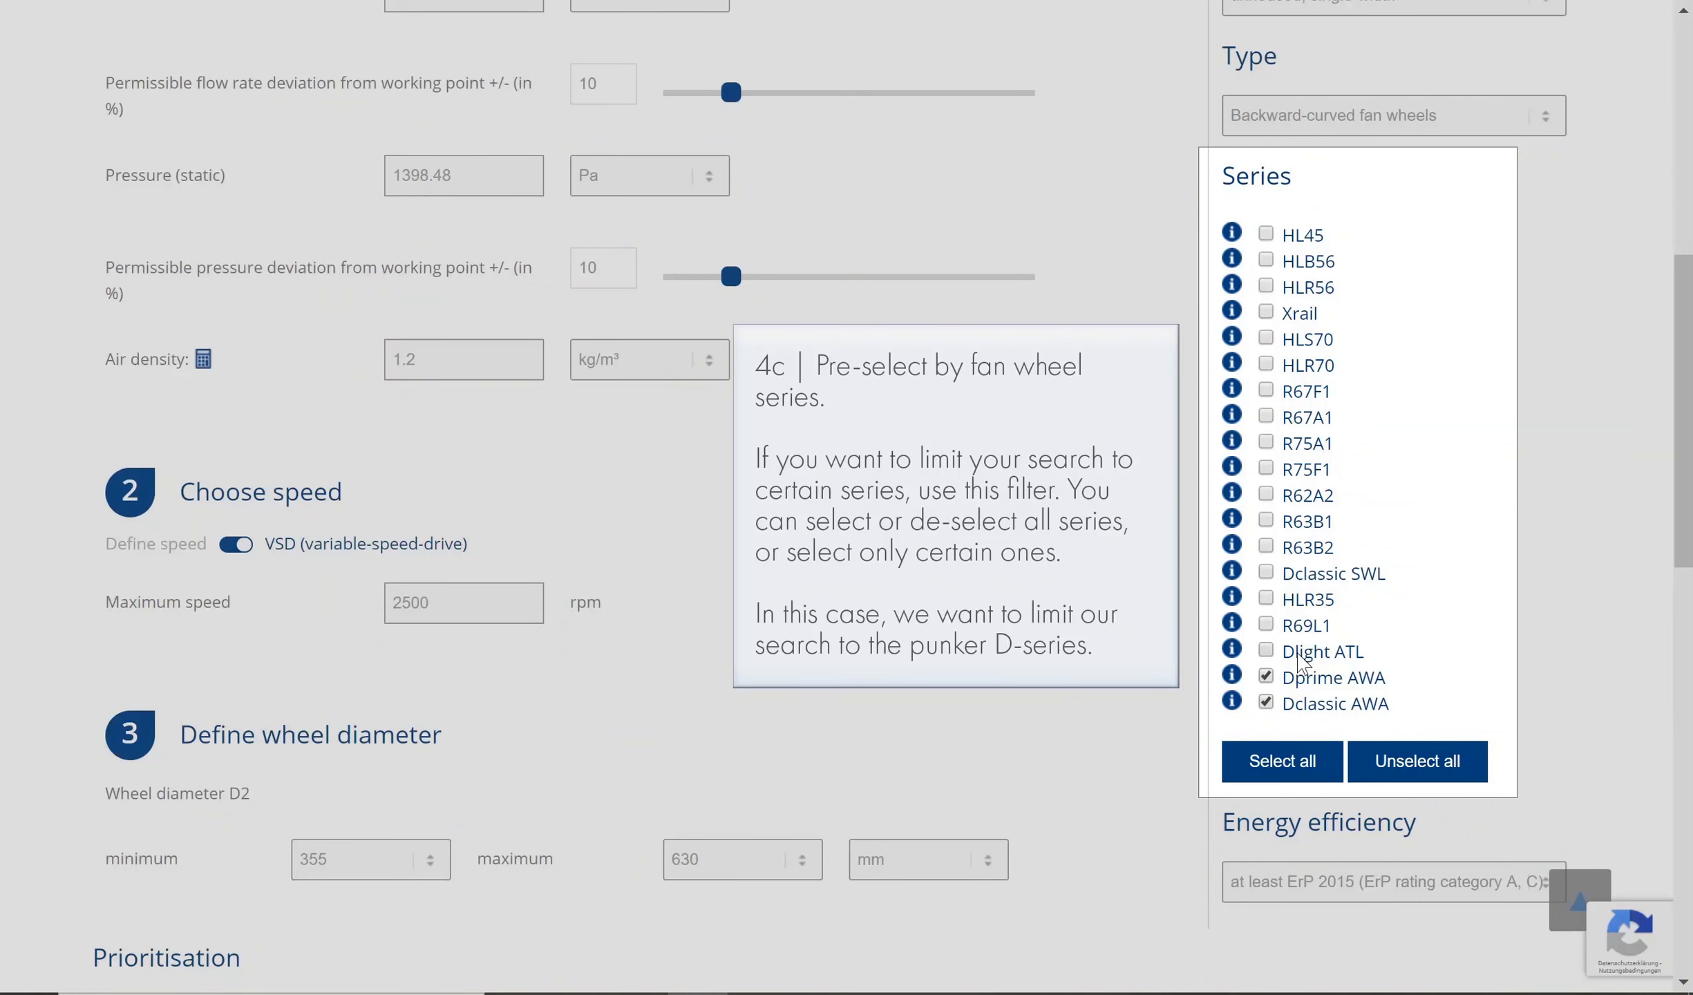
click(1308, 576)
- Set the energy efficiency filter to "show all" and show the matching fan wheel results
scroll(1372, 715, down, 2)
scroll(1372, 714, down, 2)
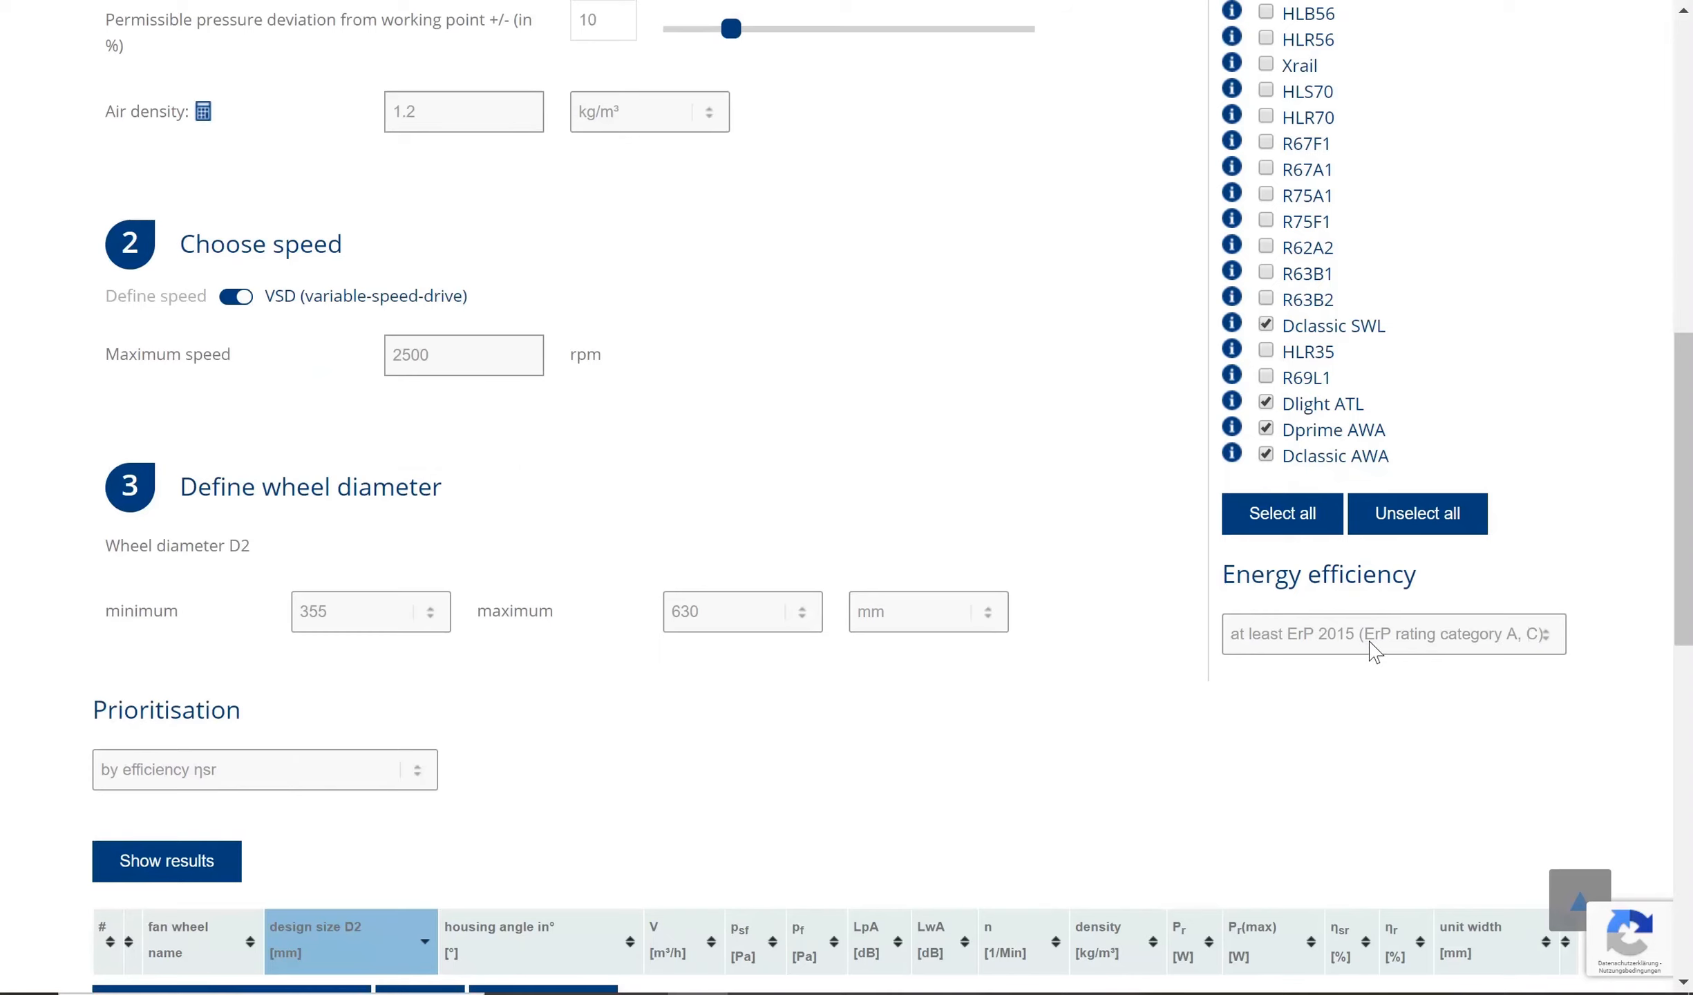
scroll(1372, 649, down, 2)
click(1366, 522)
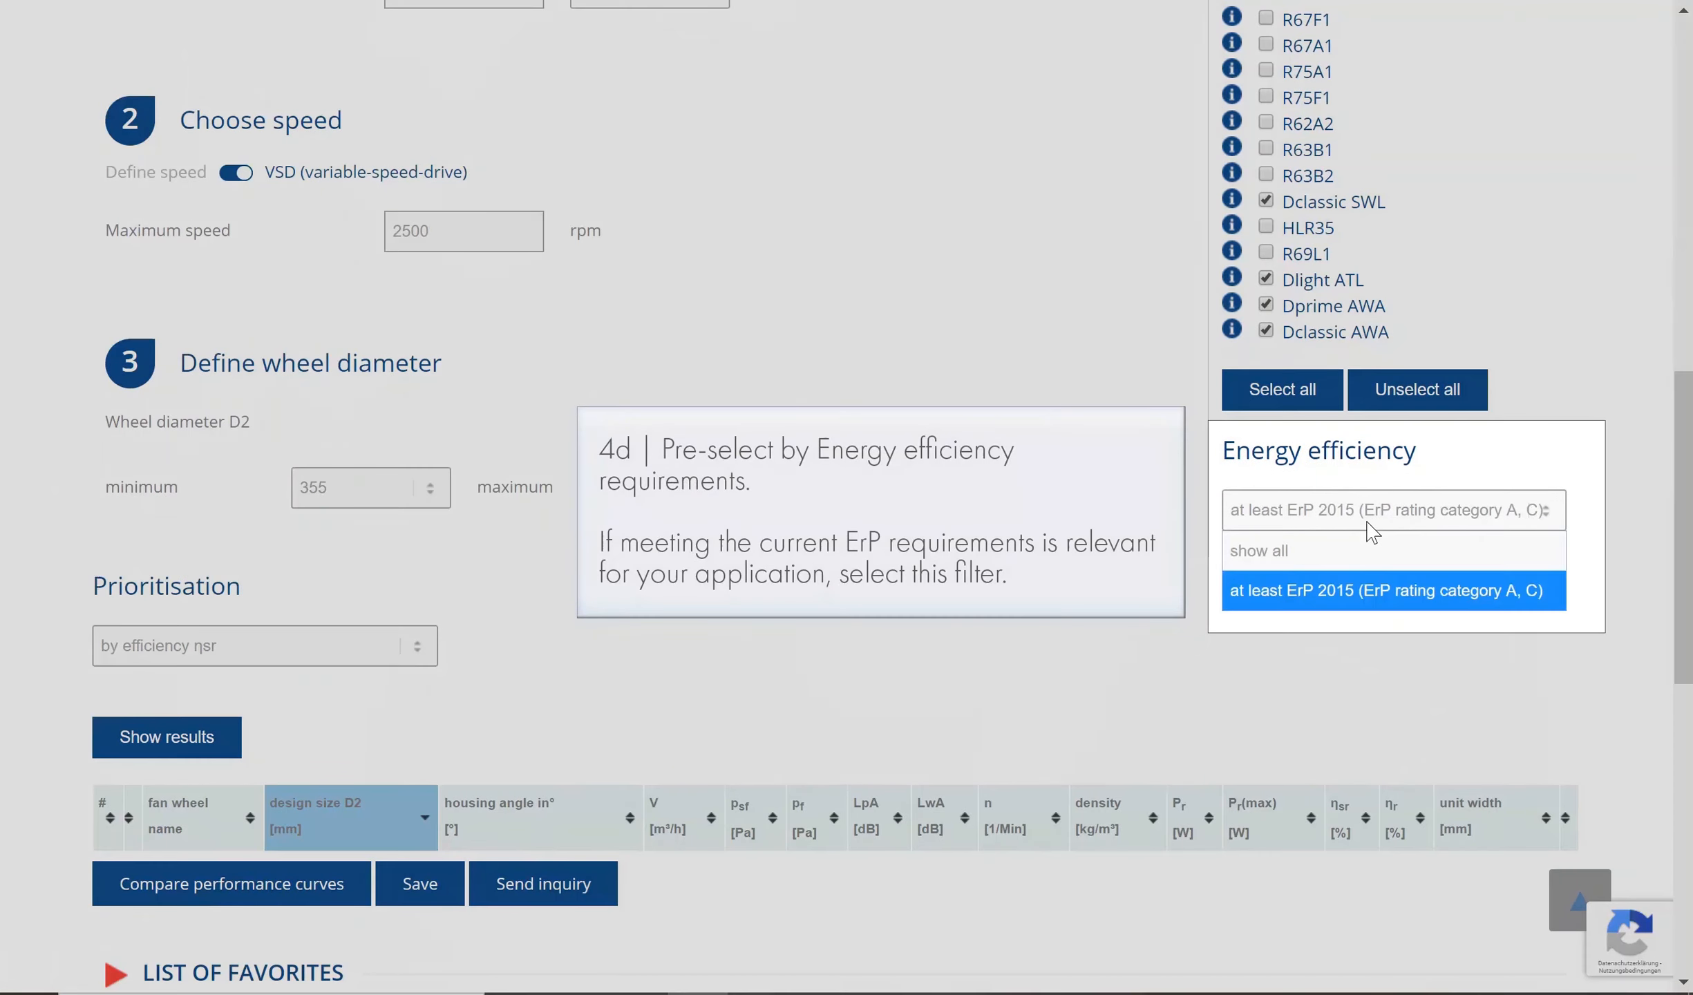
click(1358, 540)
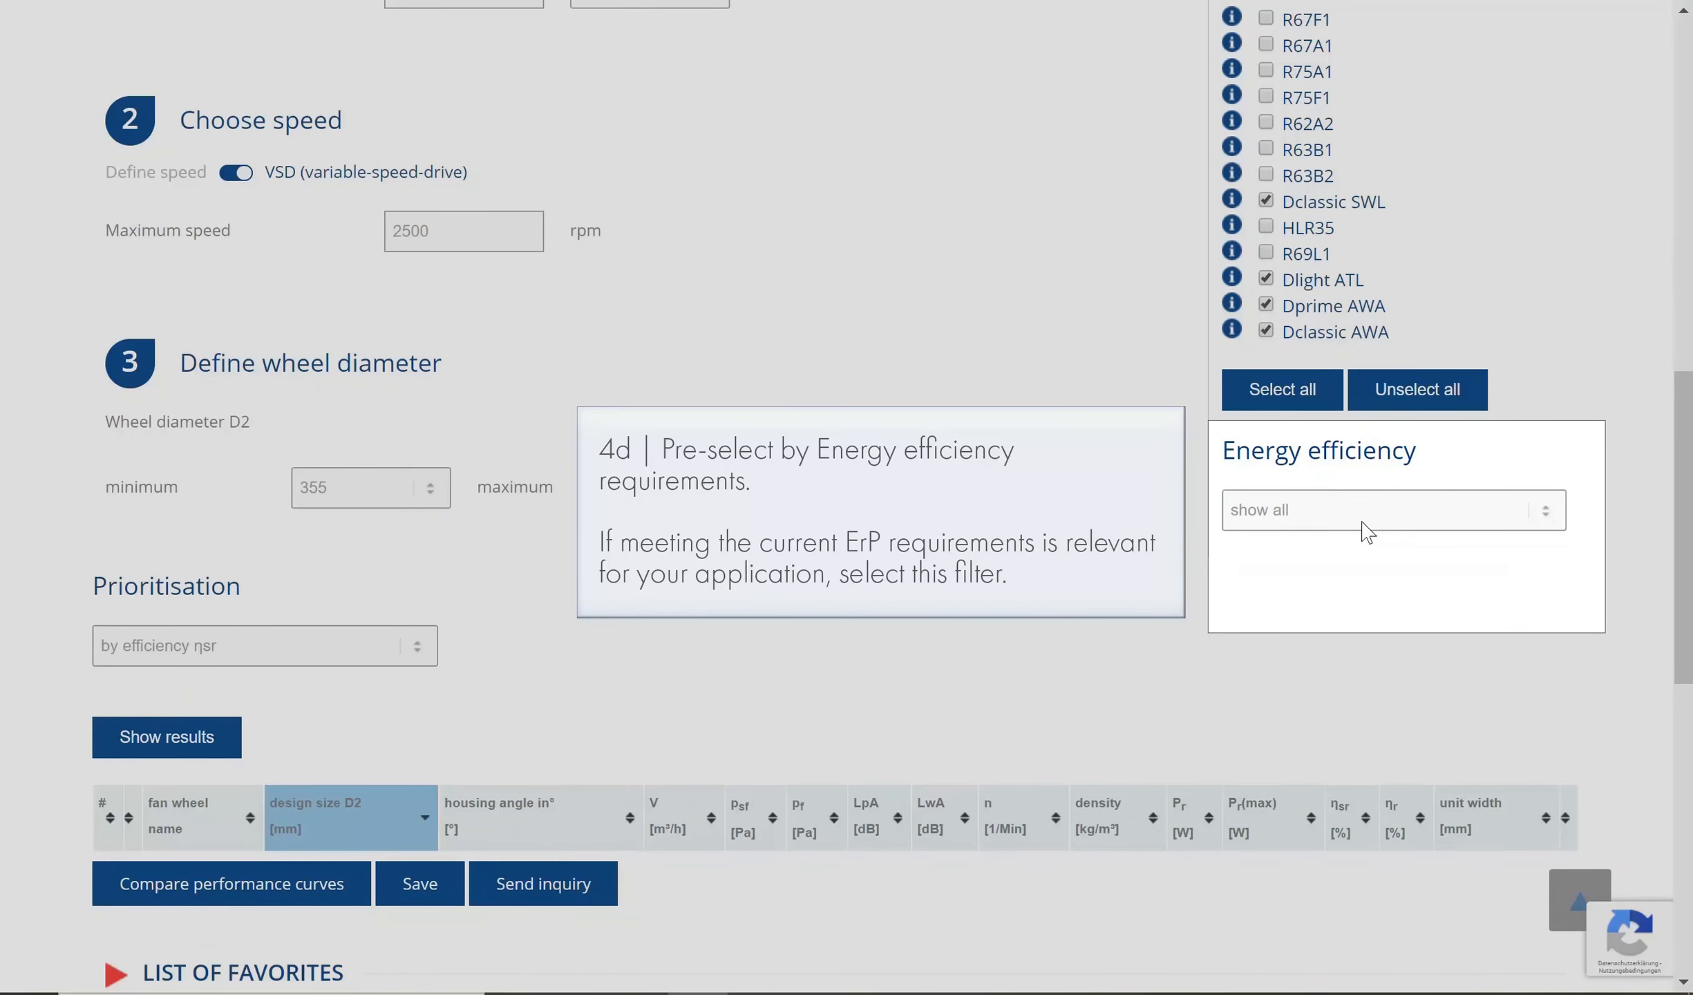
click(1366, 526)
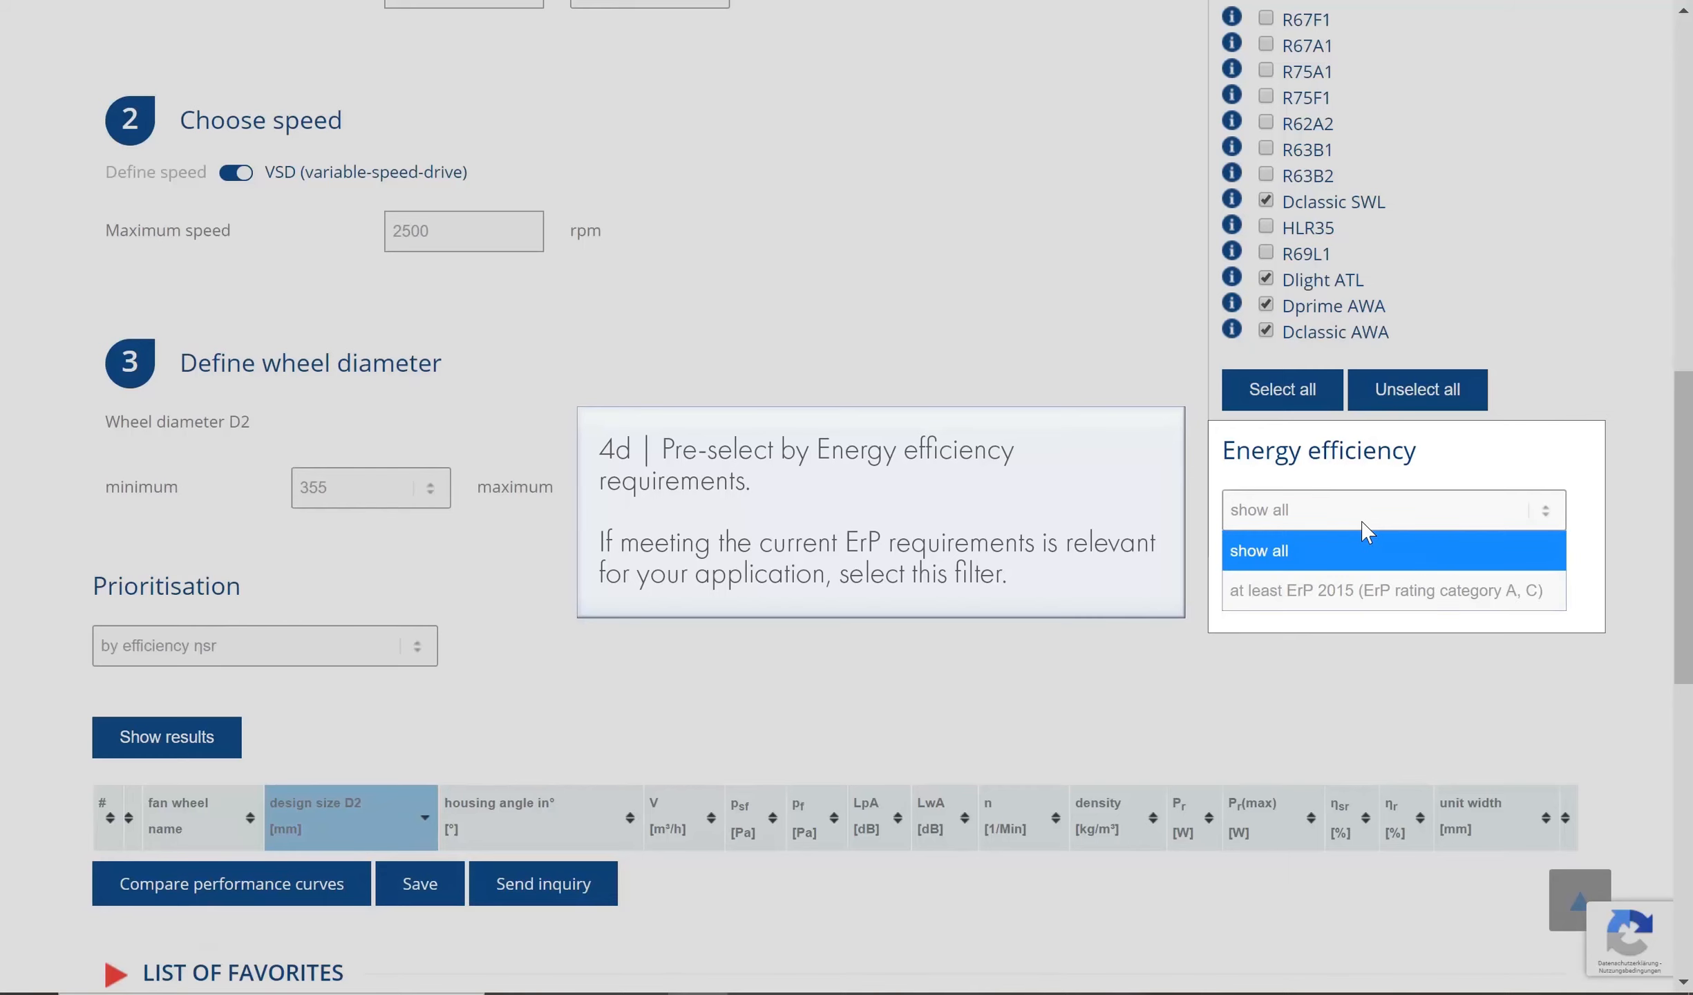
click(1354, 577)
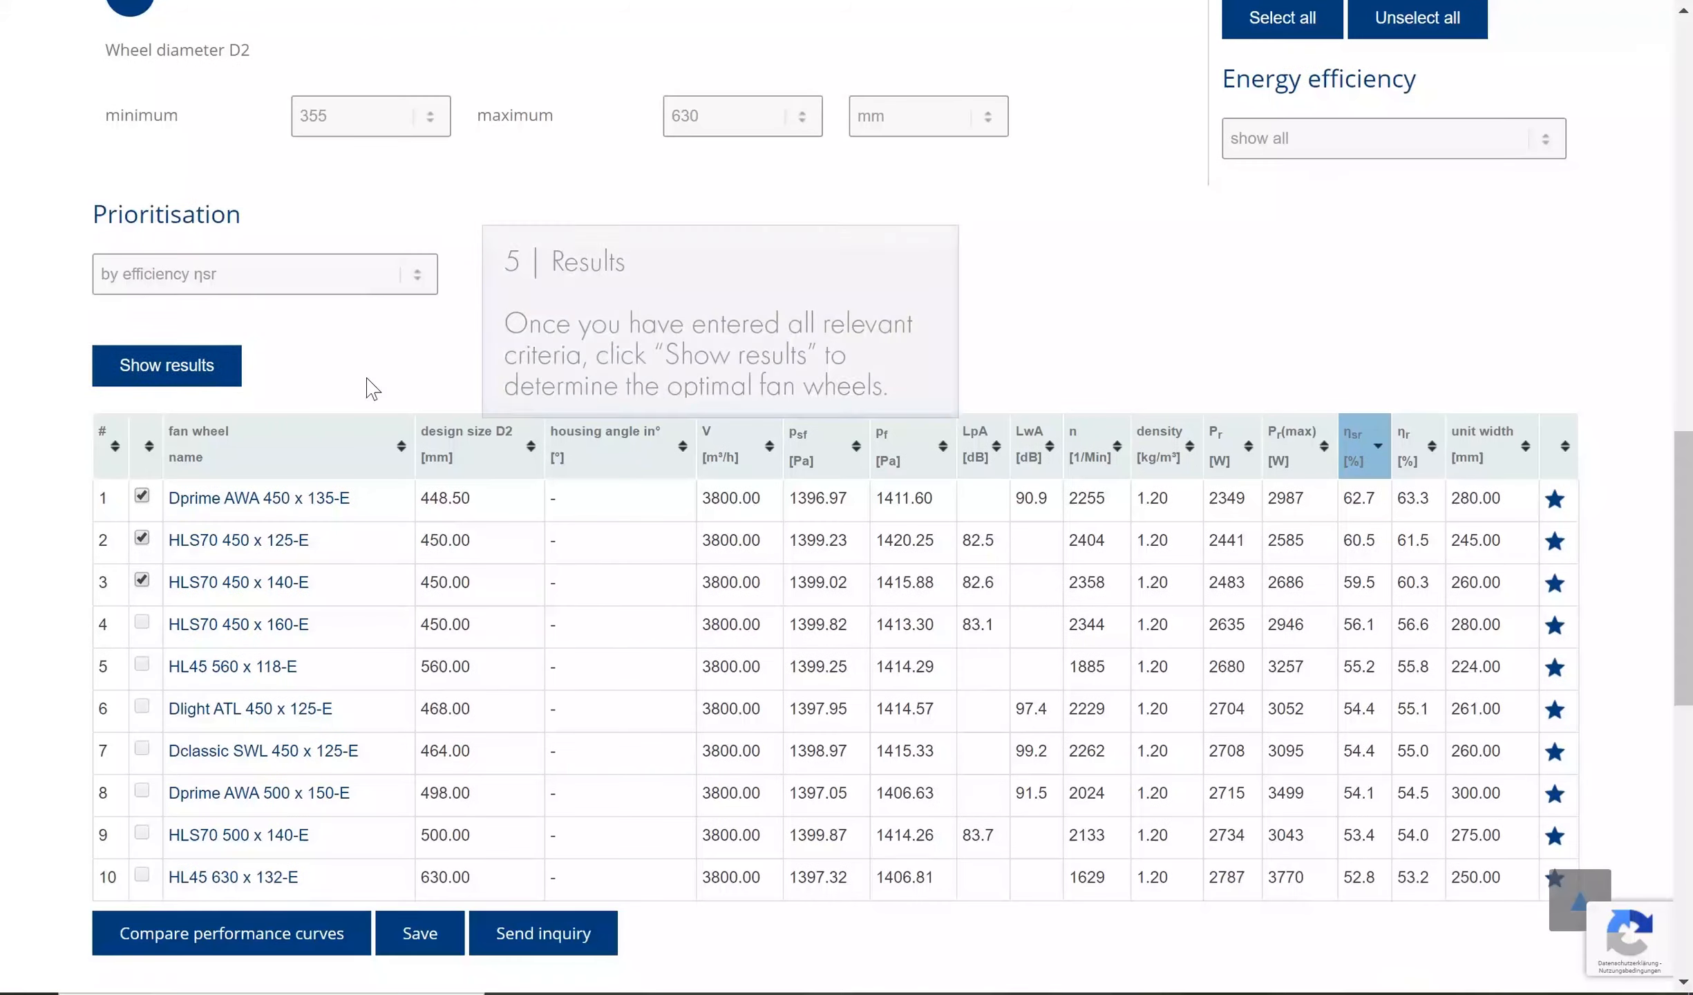
click(166, 365)
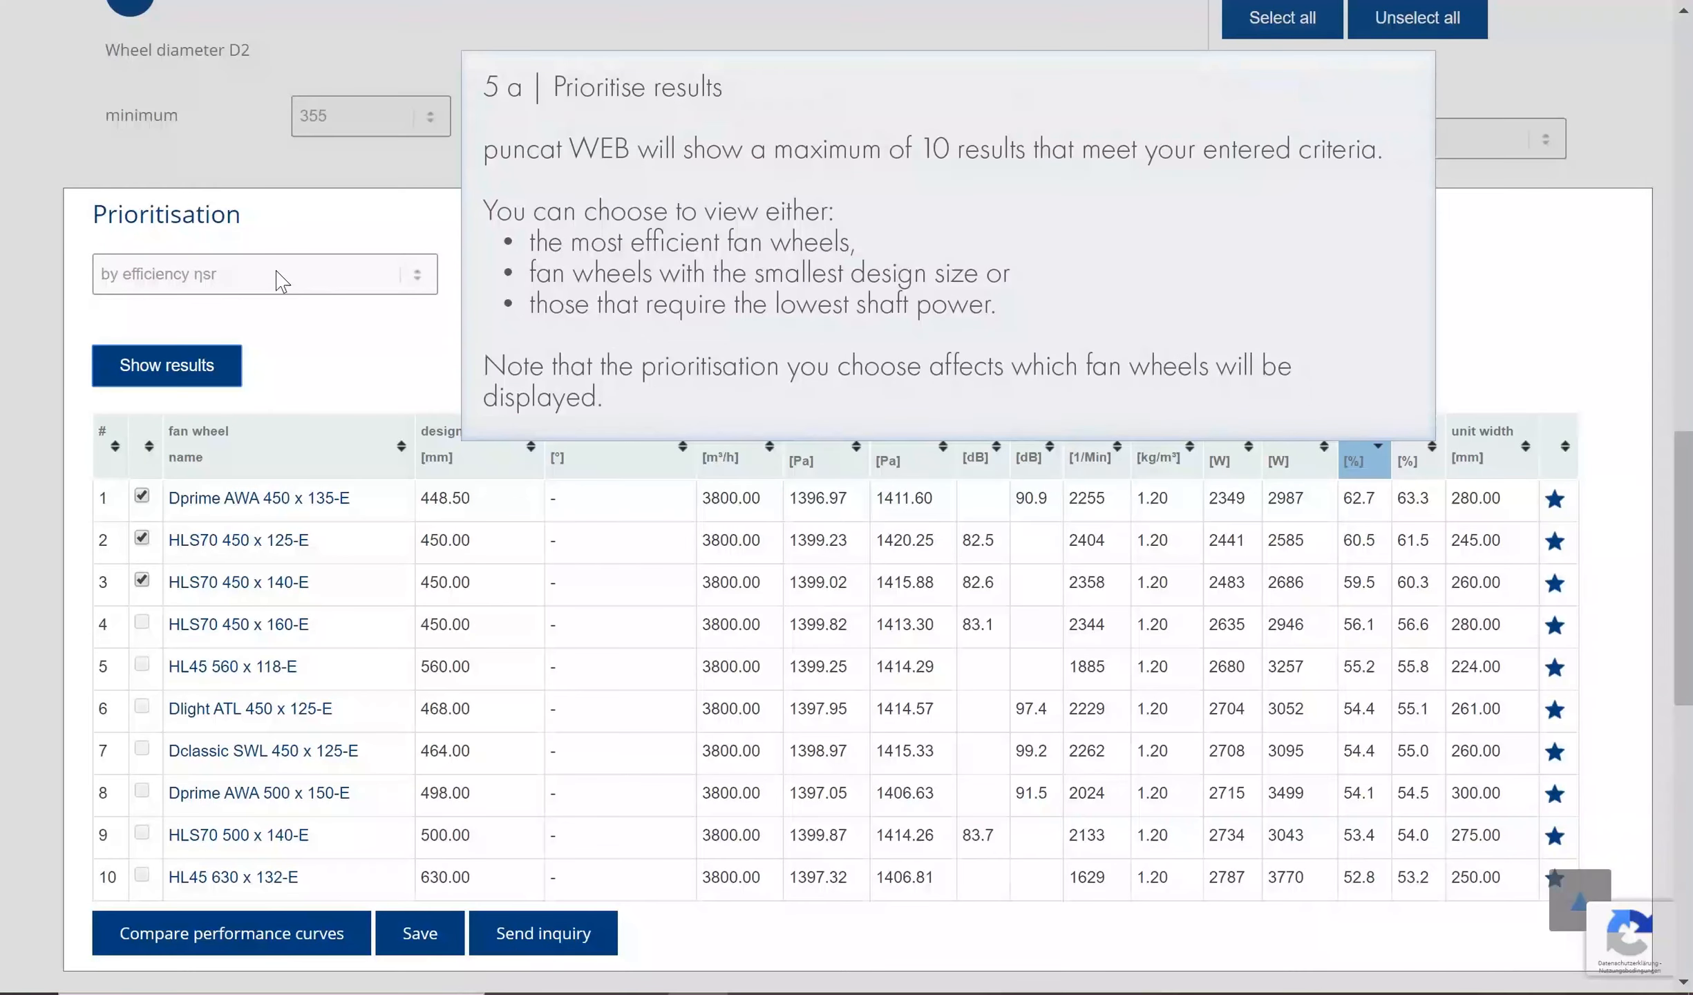
- View the results prioritised by design size D2 and by shaft power Pr, and return the prioritisation to efficiency ηsr
click(276, 275)
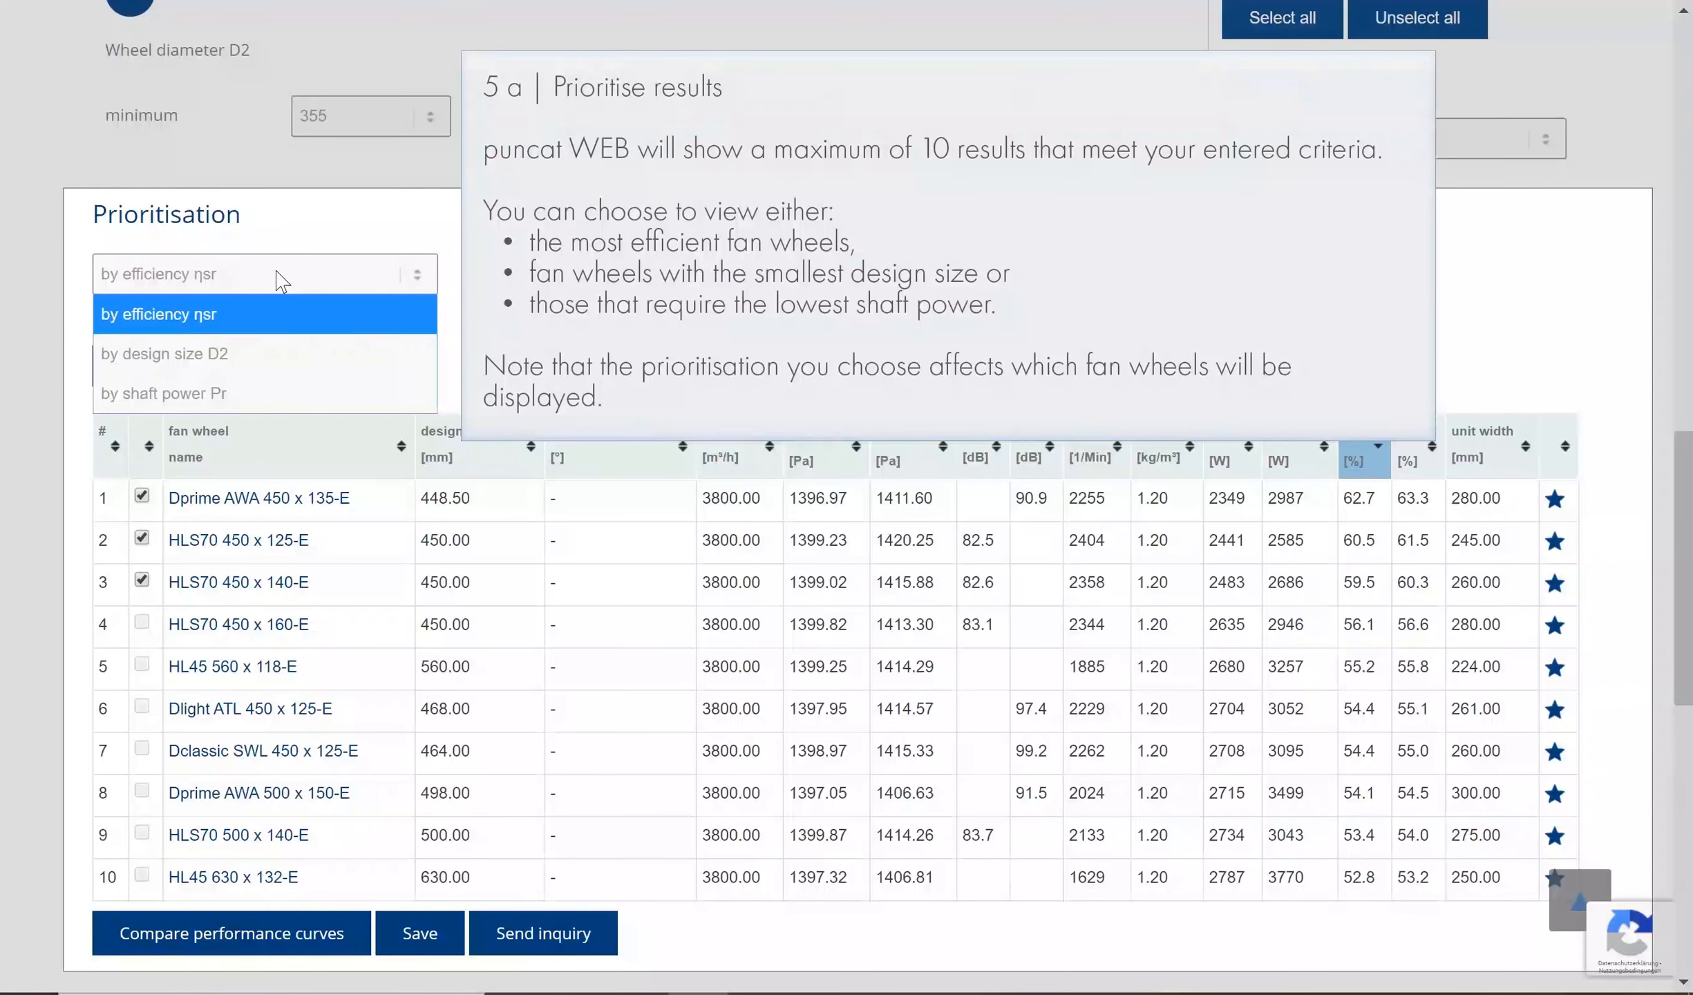
click(245, 353)
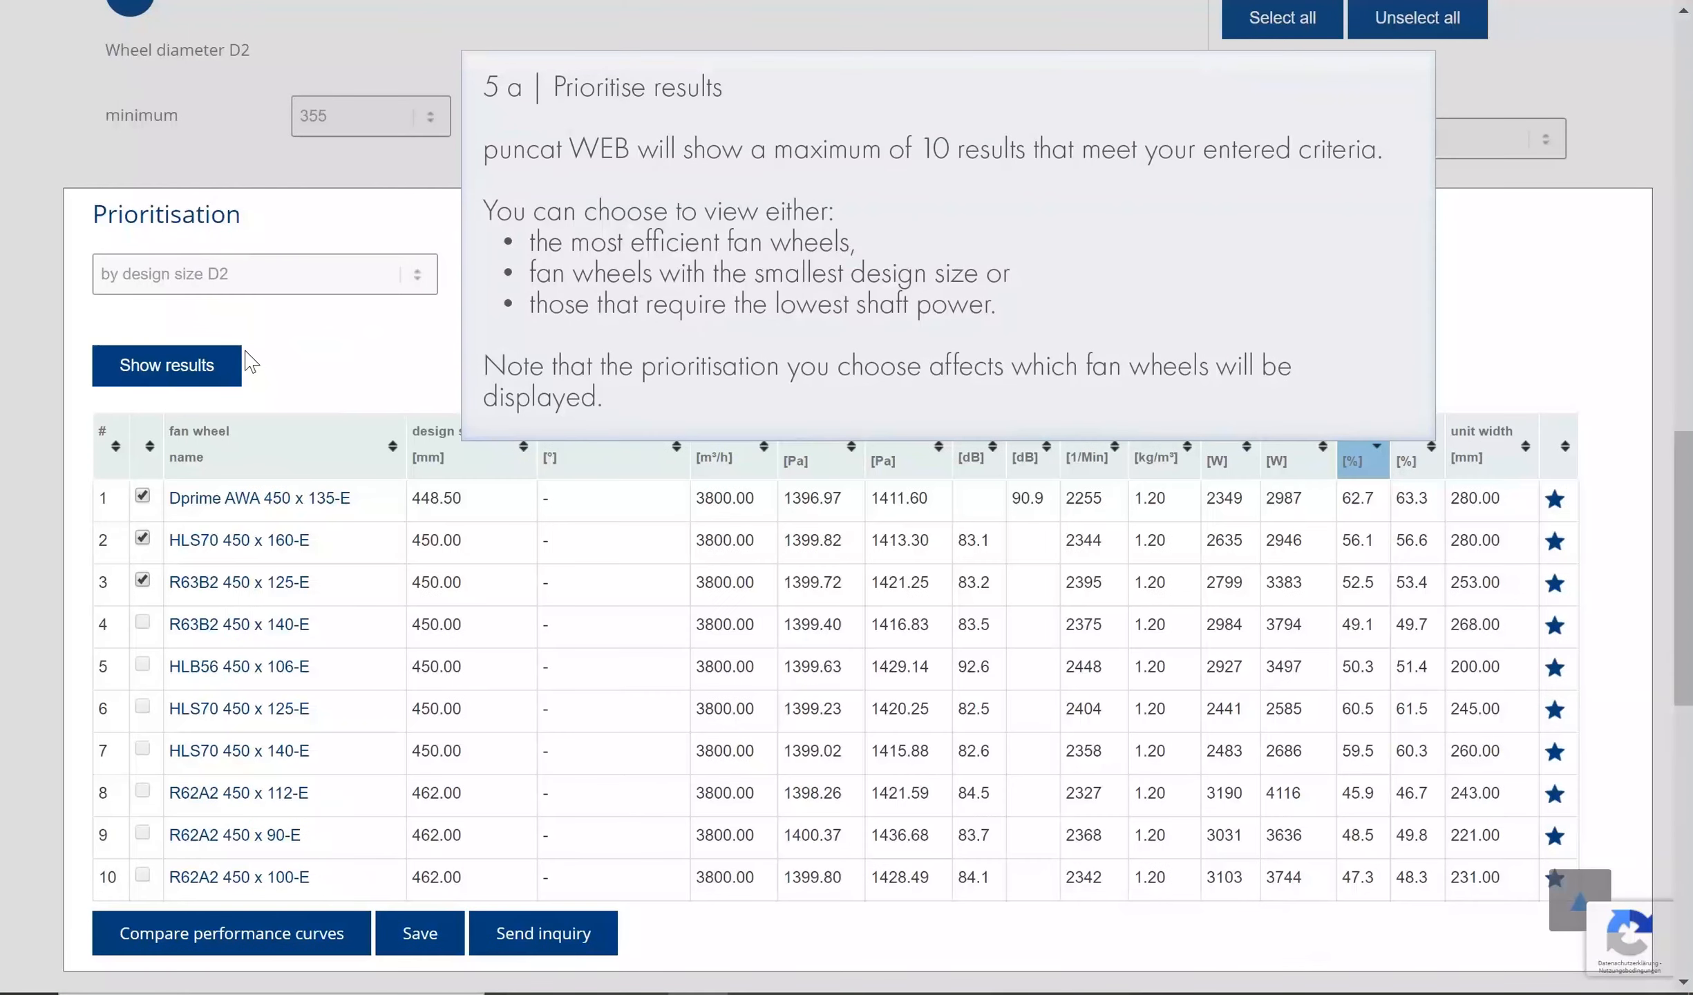
click(242, 275)
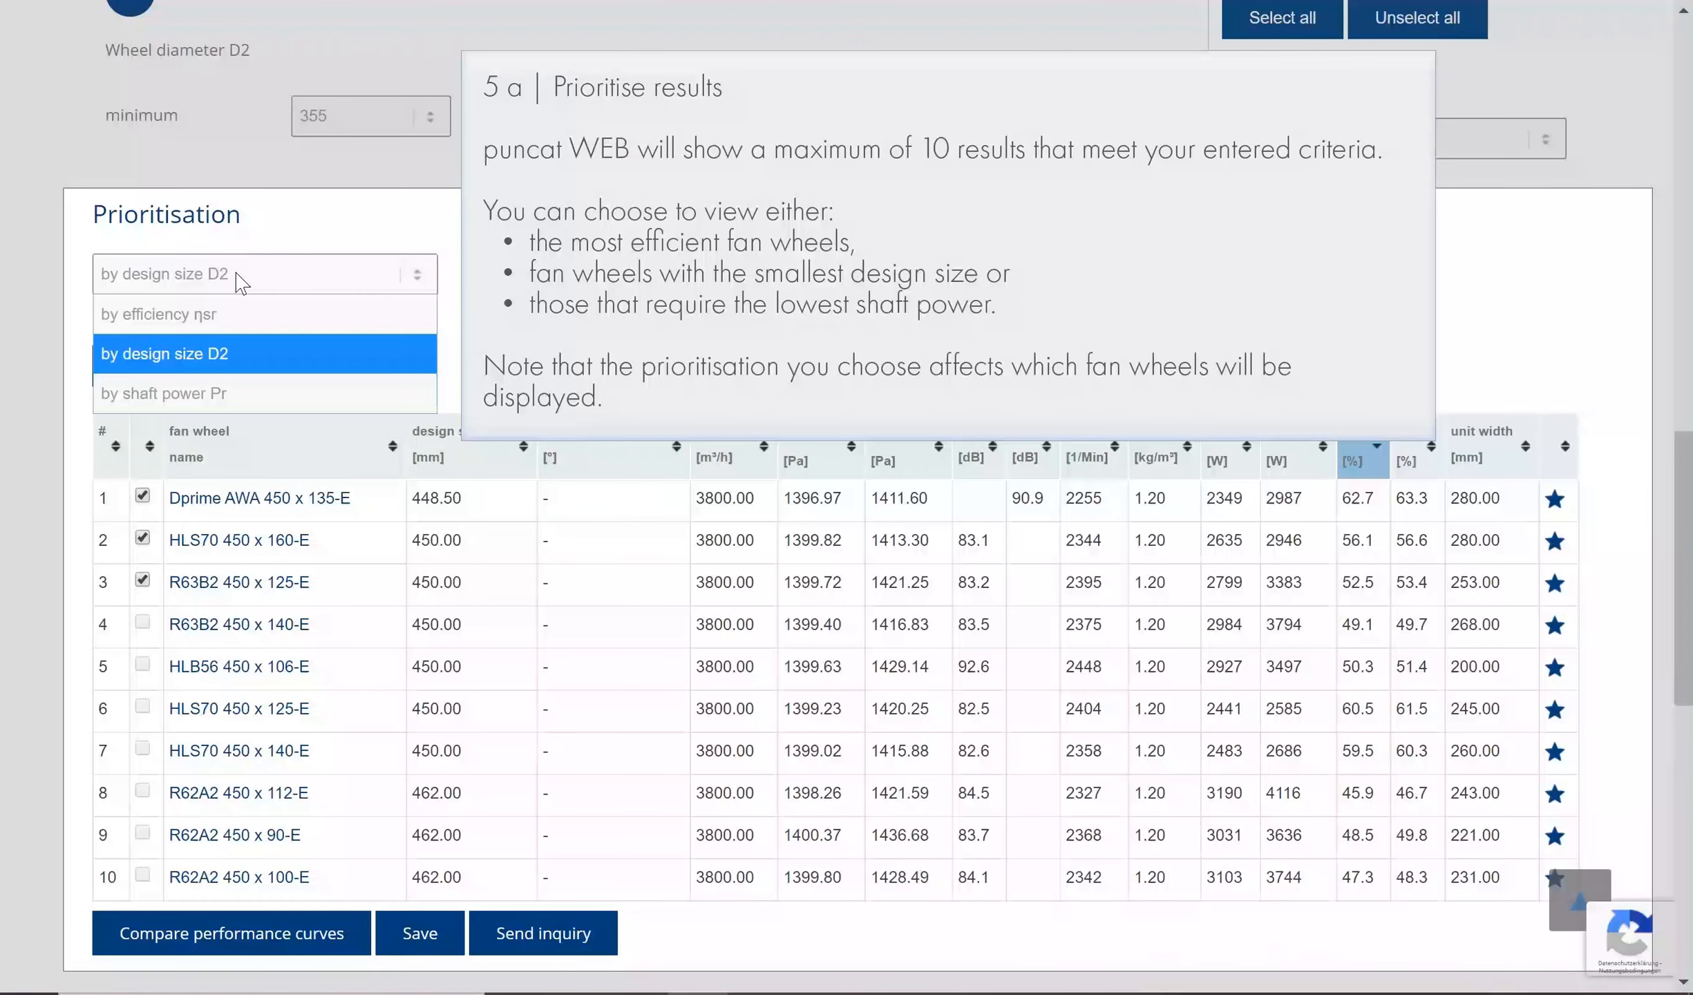
click(199, 393)
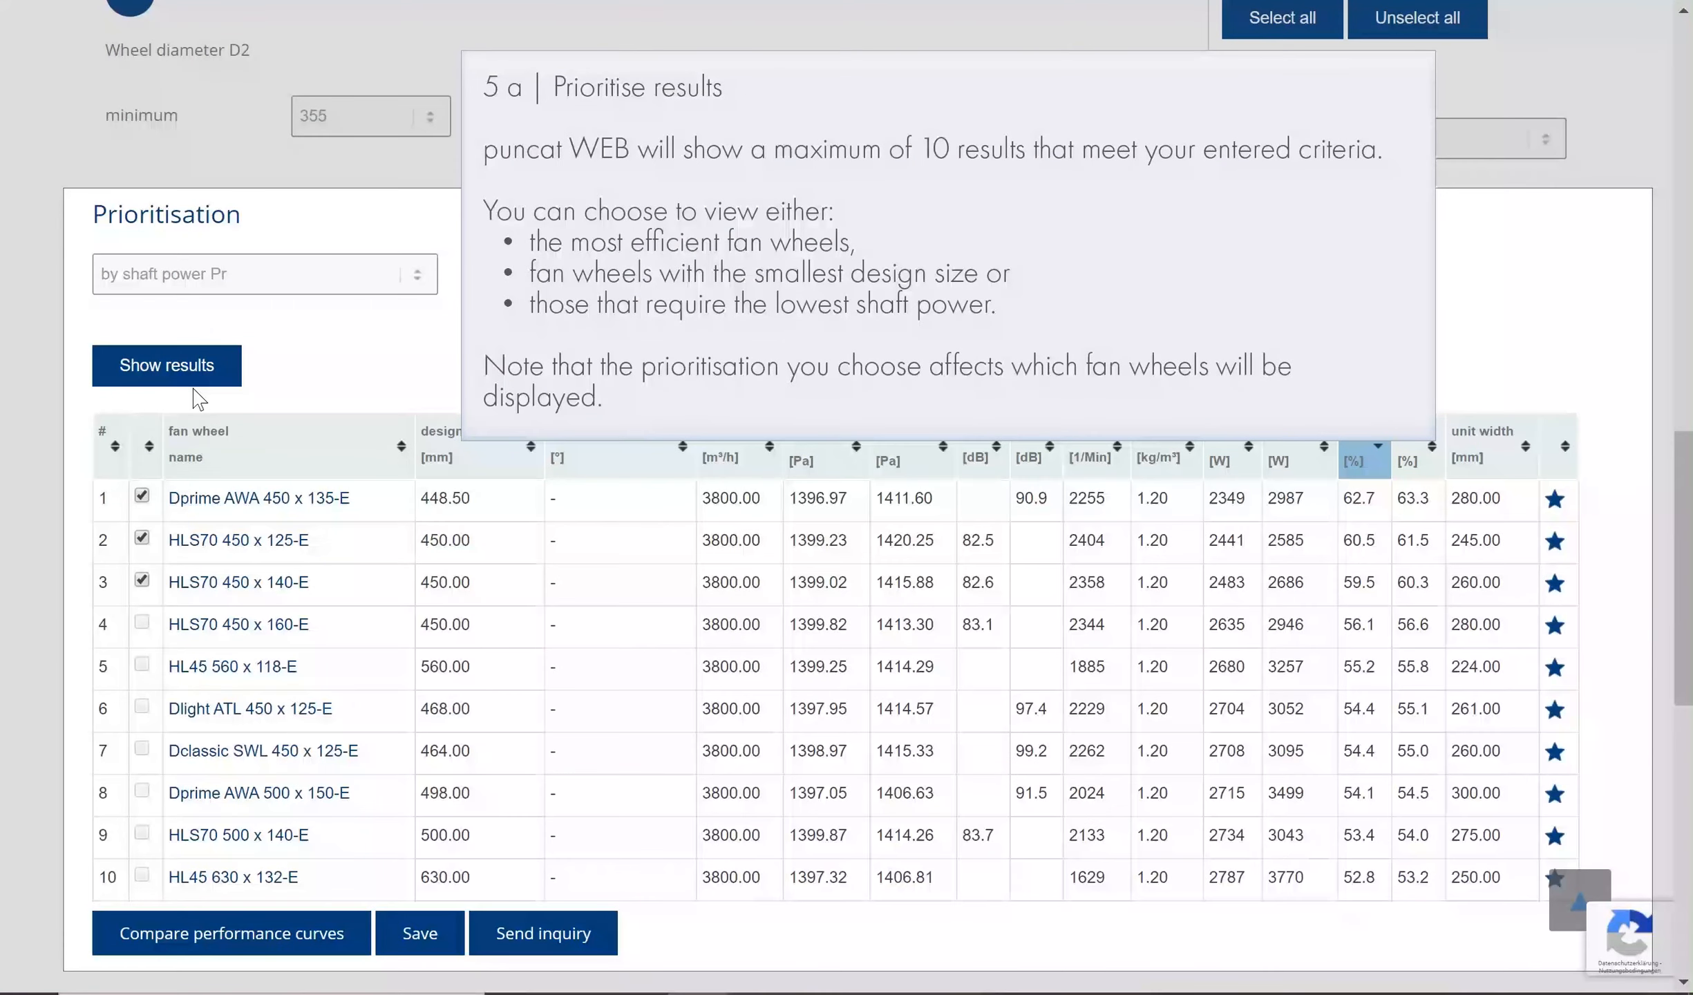
click(196, 287)
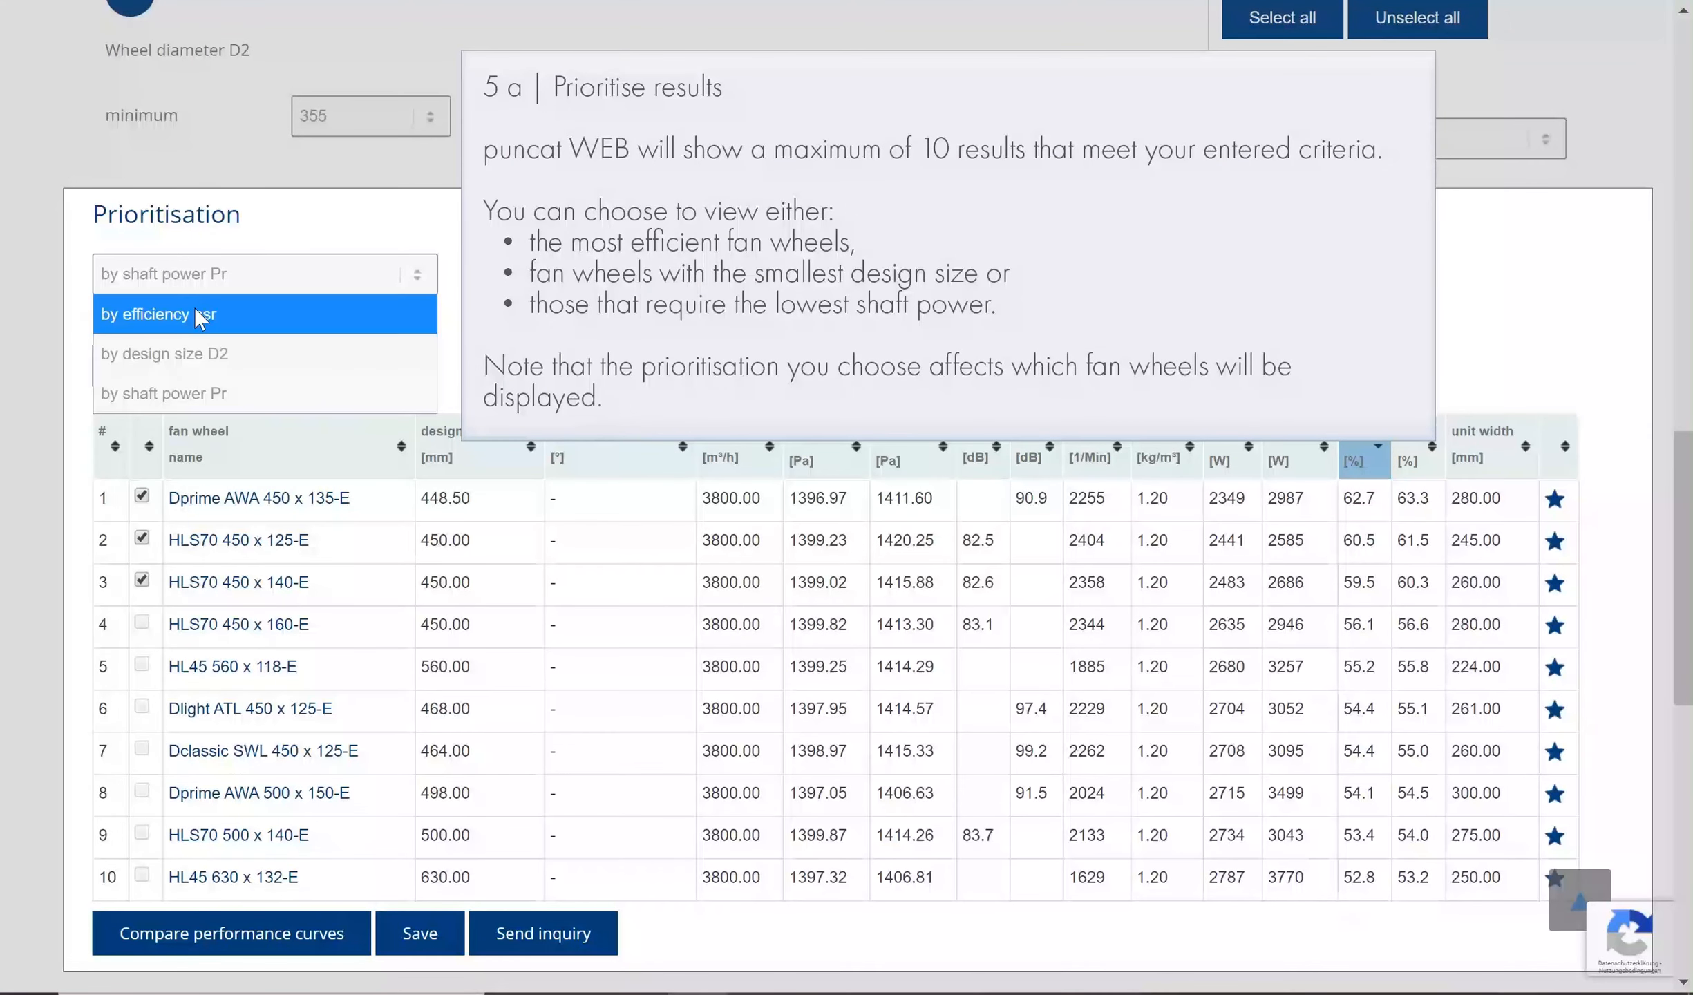
click(196, 312)
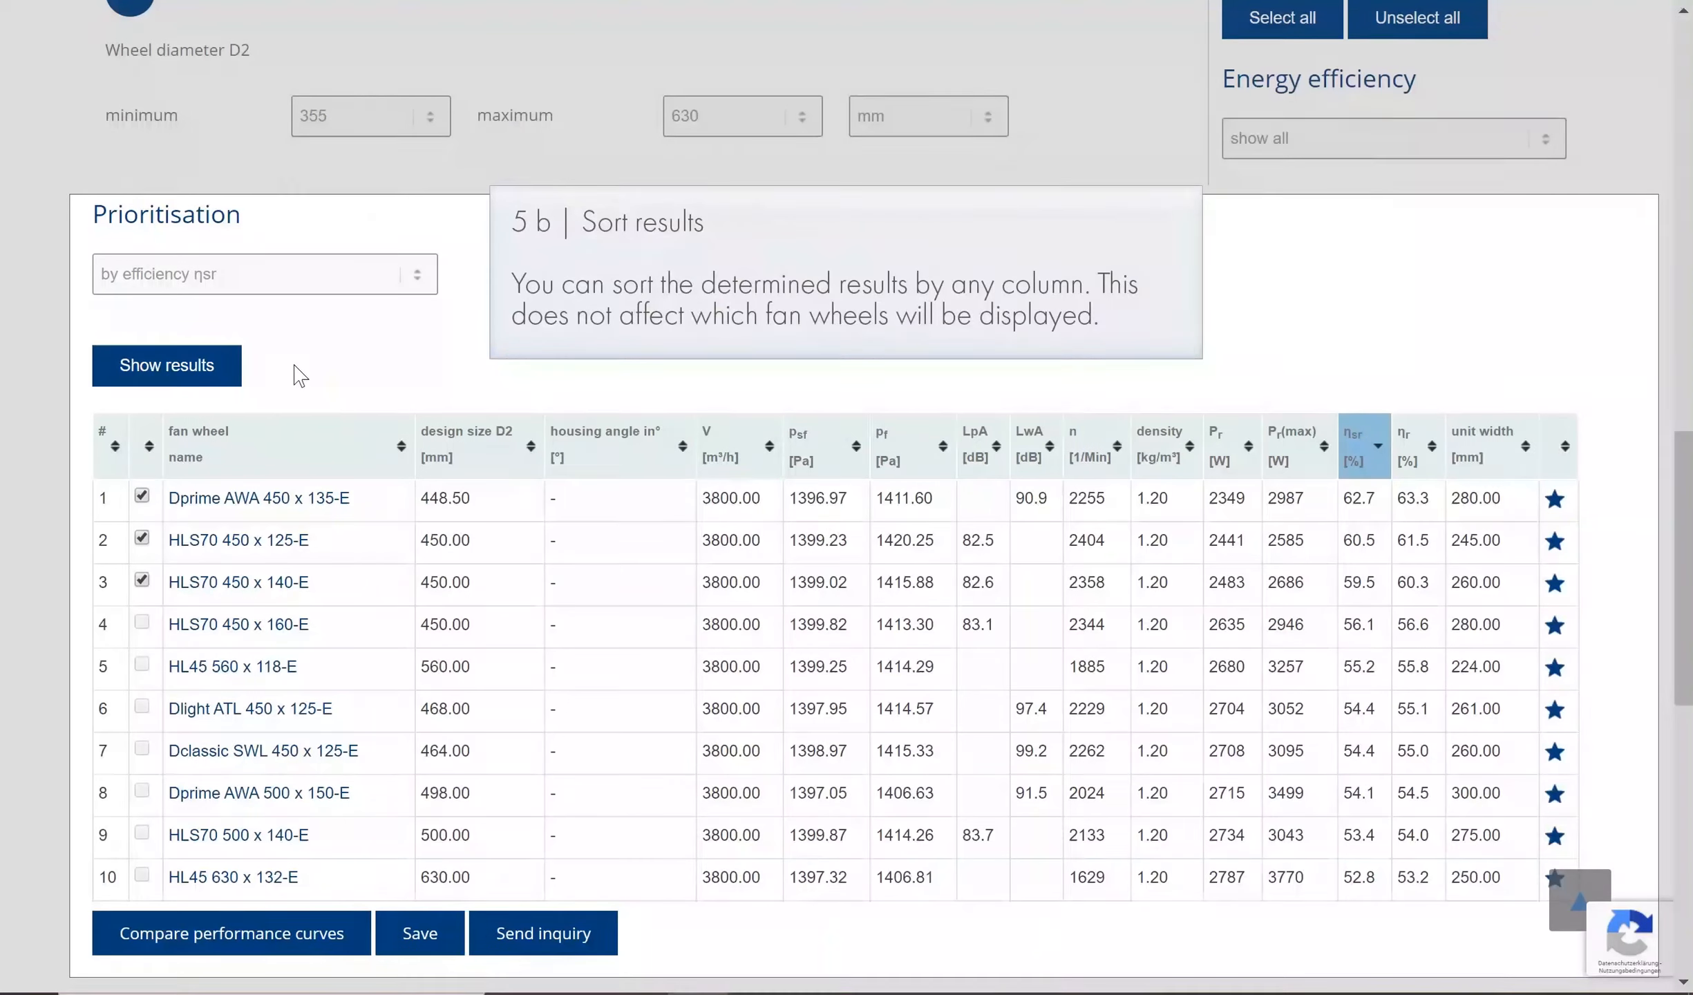
- Sort the results by design size D2 in ascending order and open the details of Dprime AWA 450 x 135-E
click(532, 449)
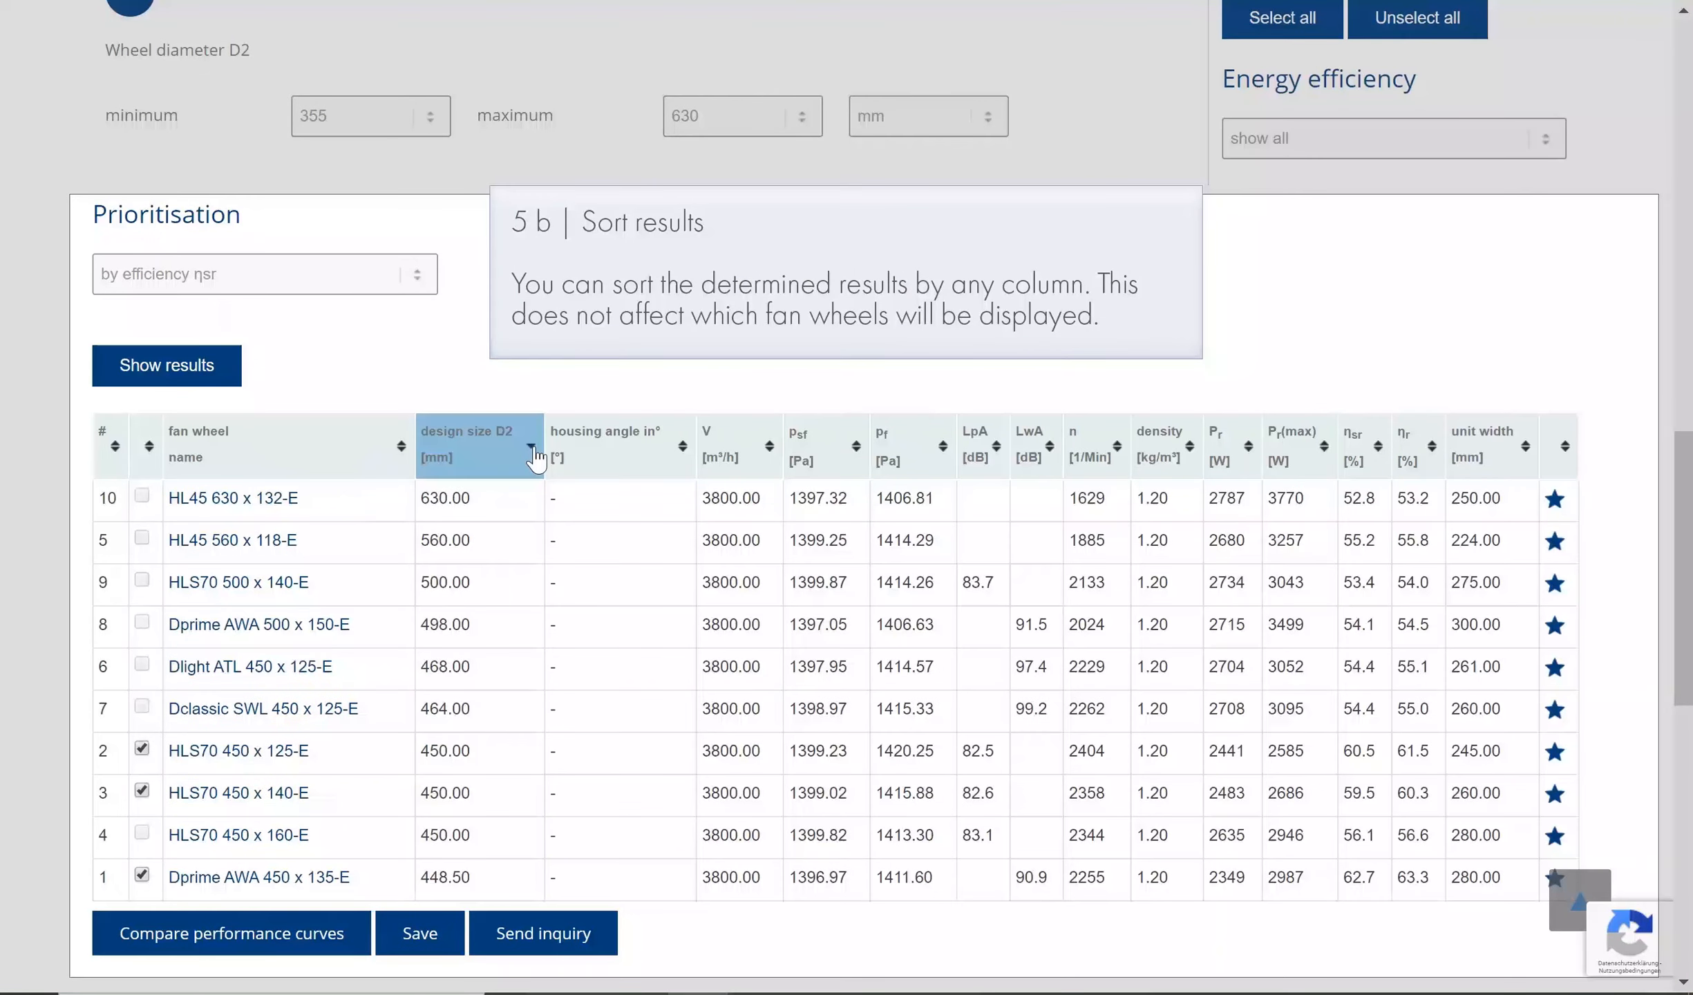
click(533, 450)
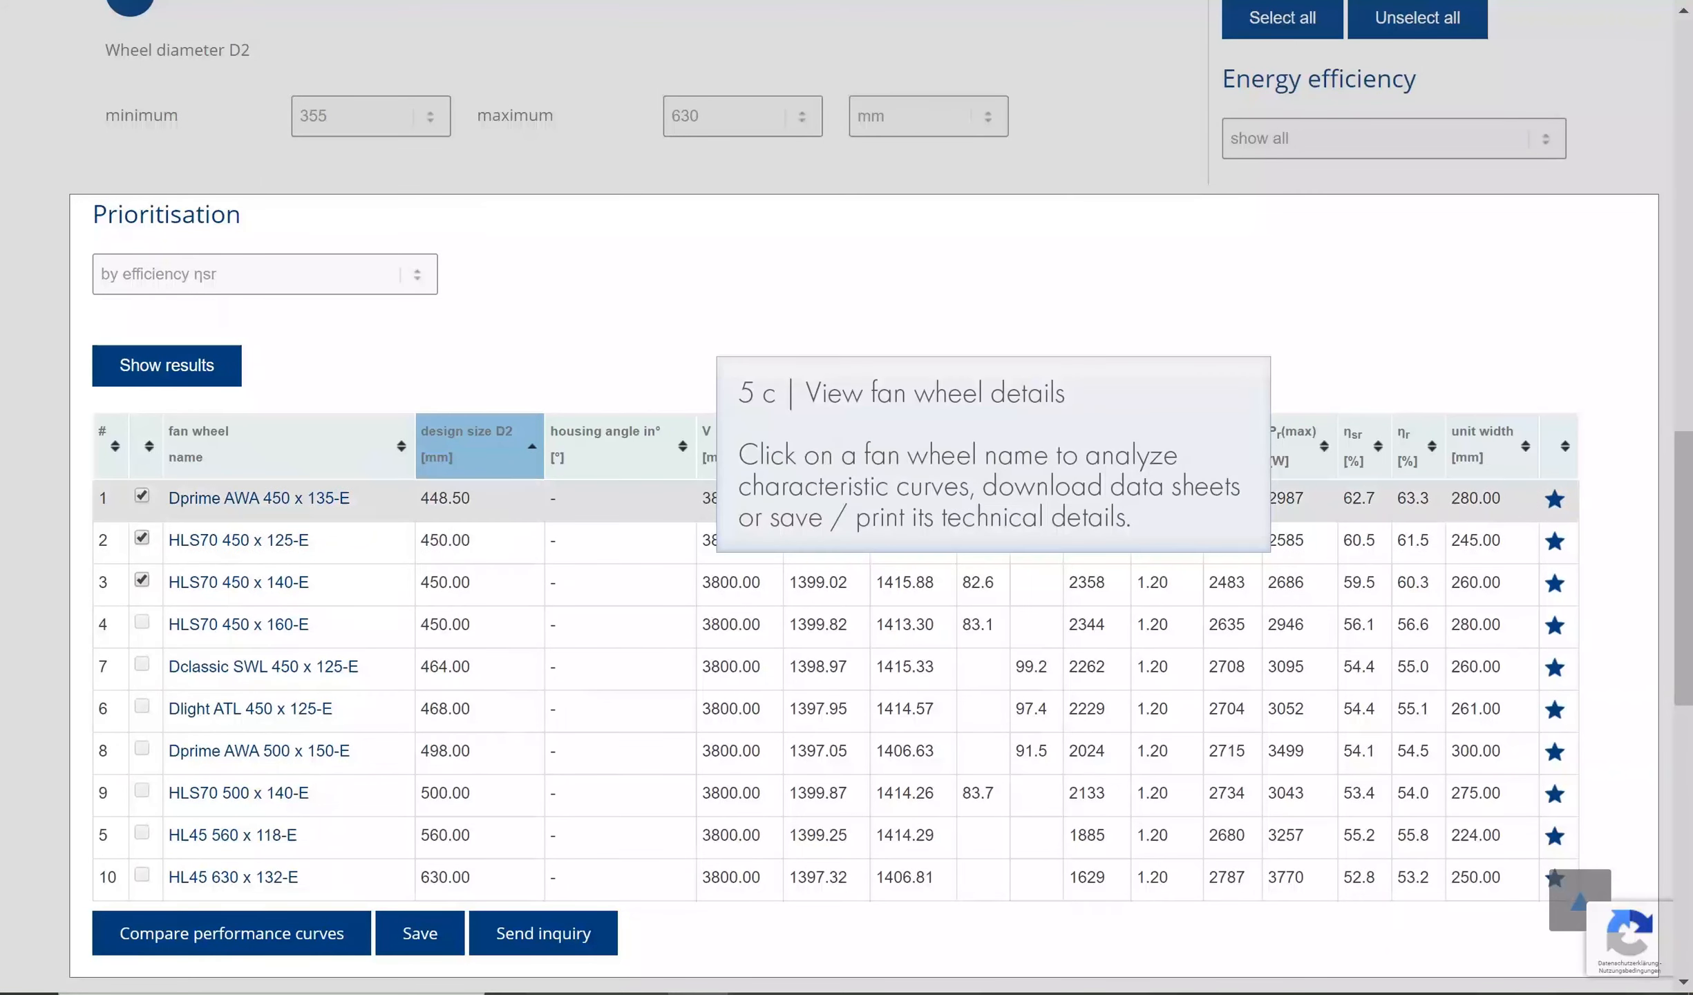
click(247, 499)
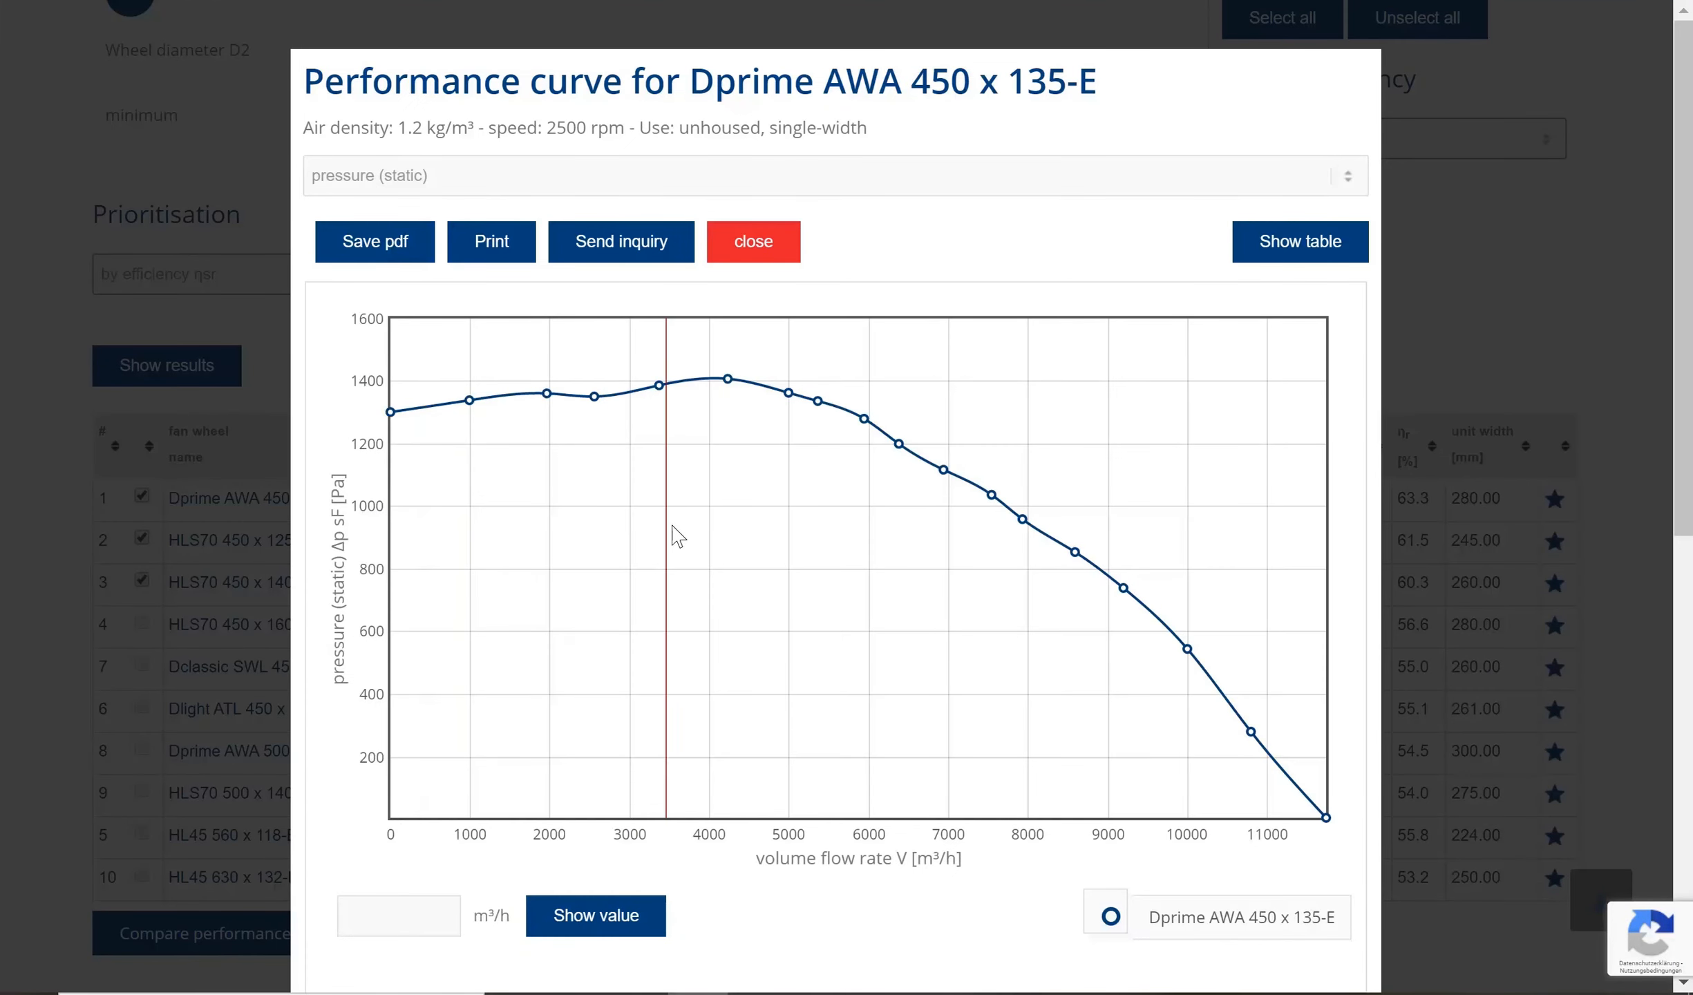
- Generate a system curve through an operating point at about 3715 m³/h on the static pressure curve
click(687, 539)
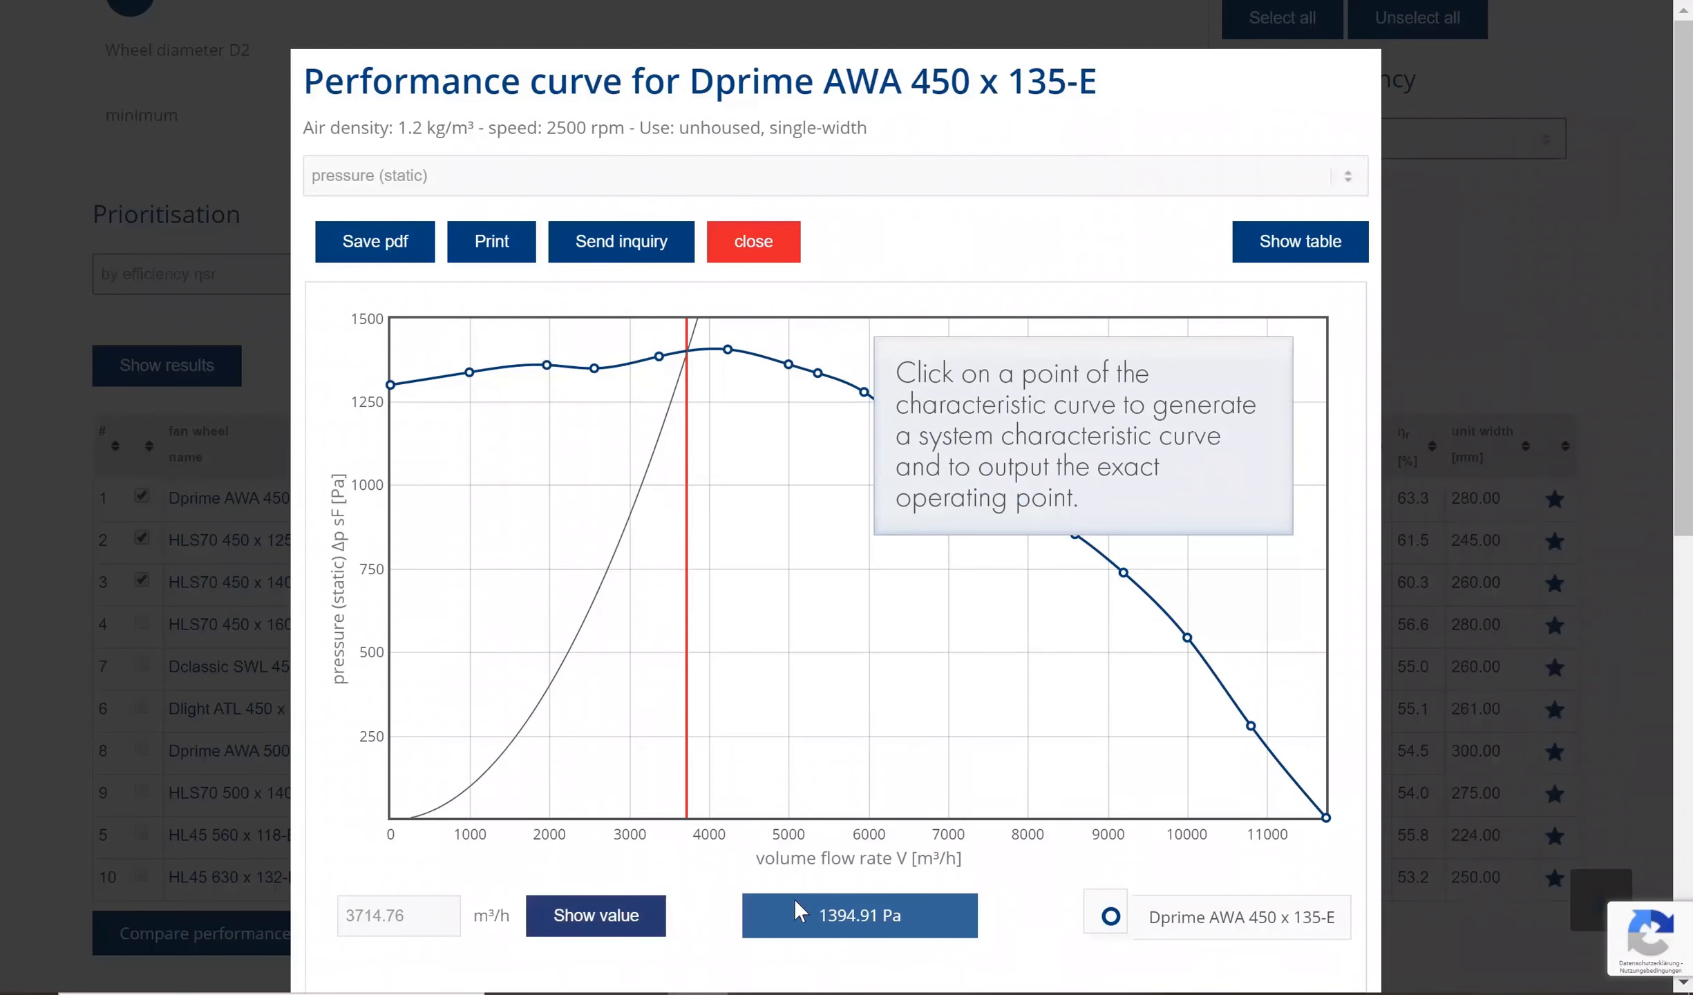
scroll(1077, 563, down, 2)
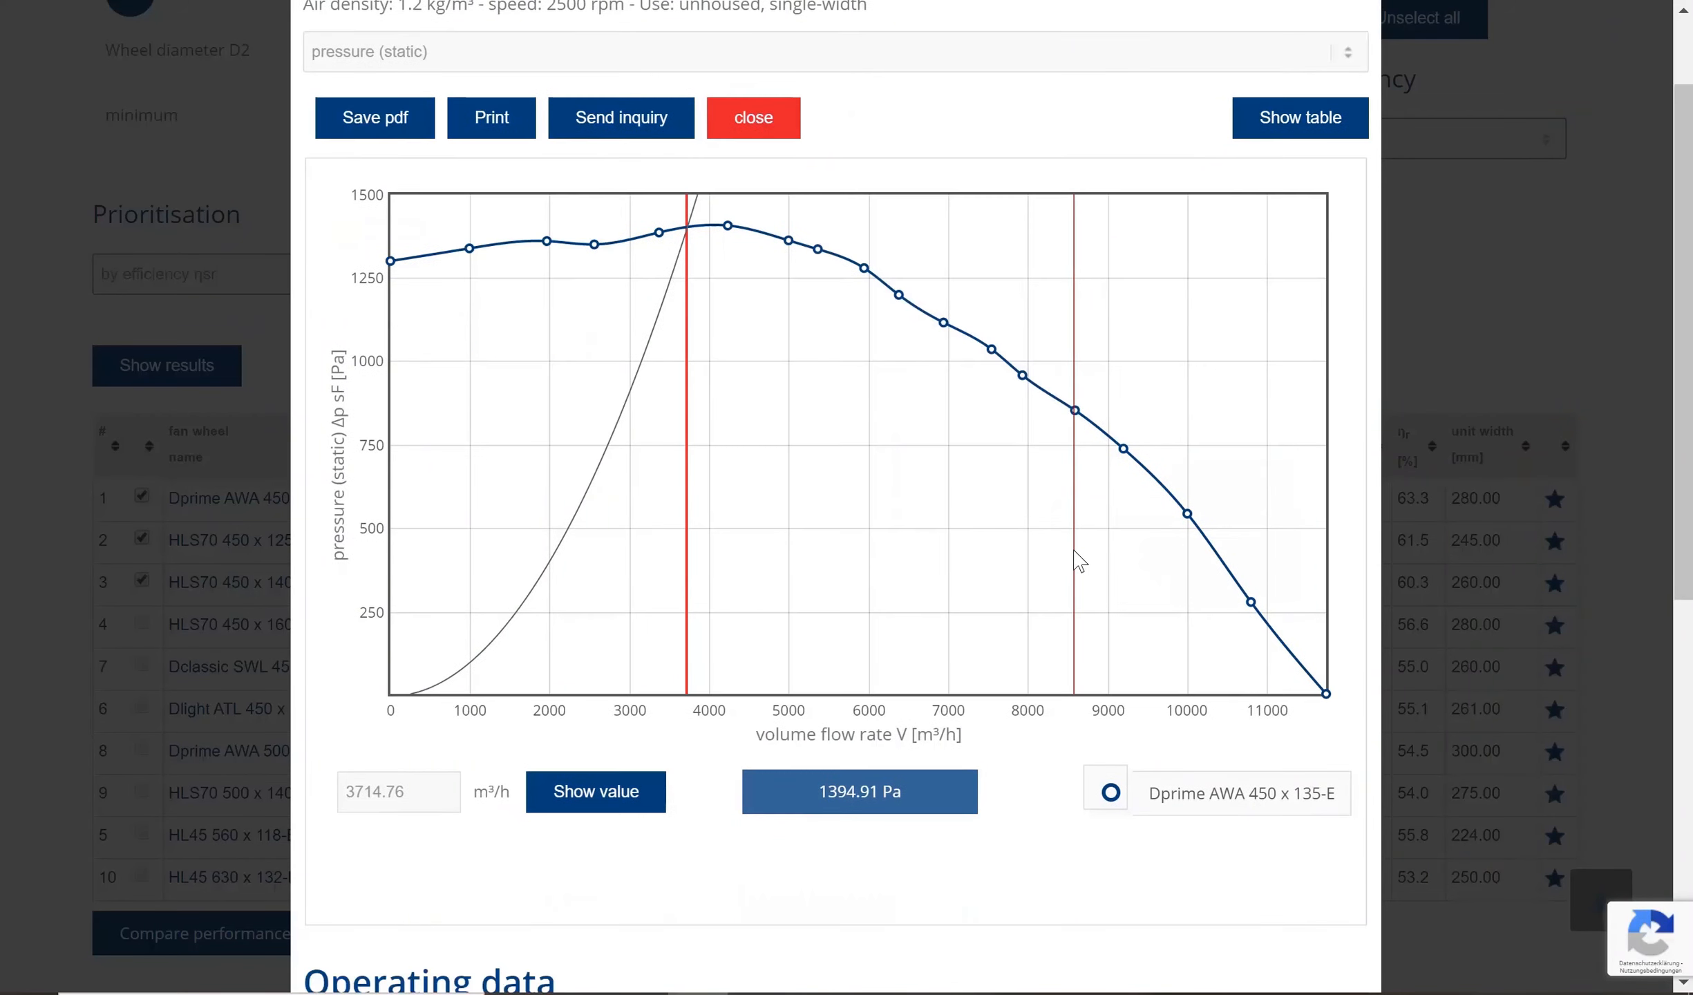
scroll(1024, 485, up, 2)
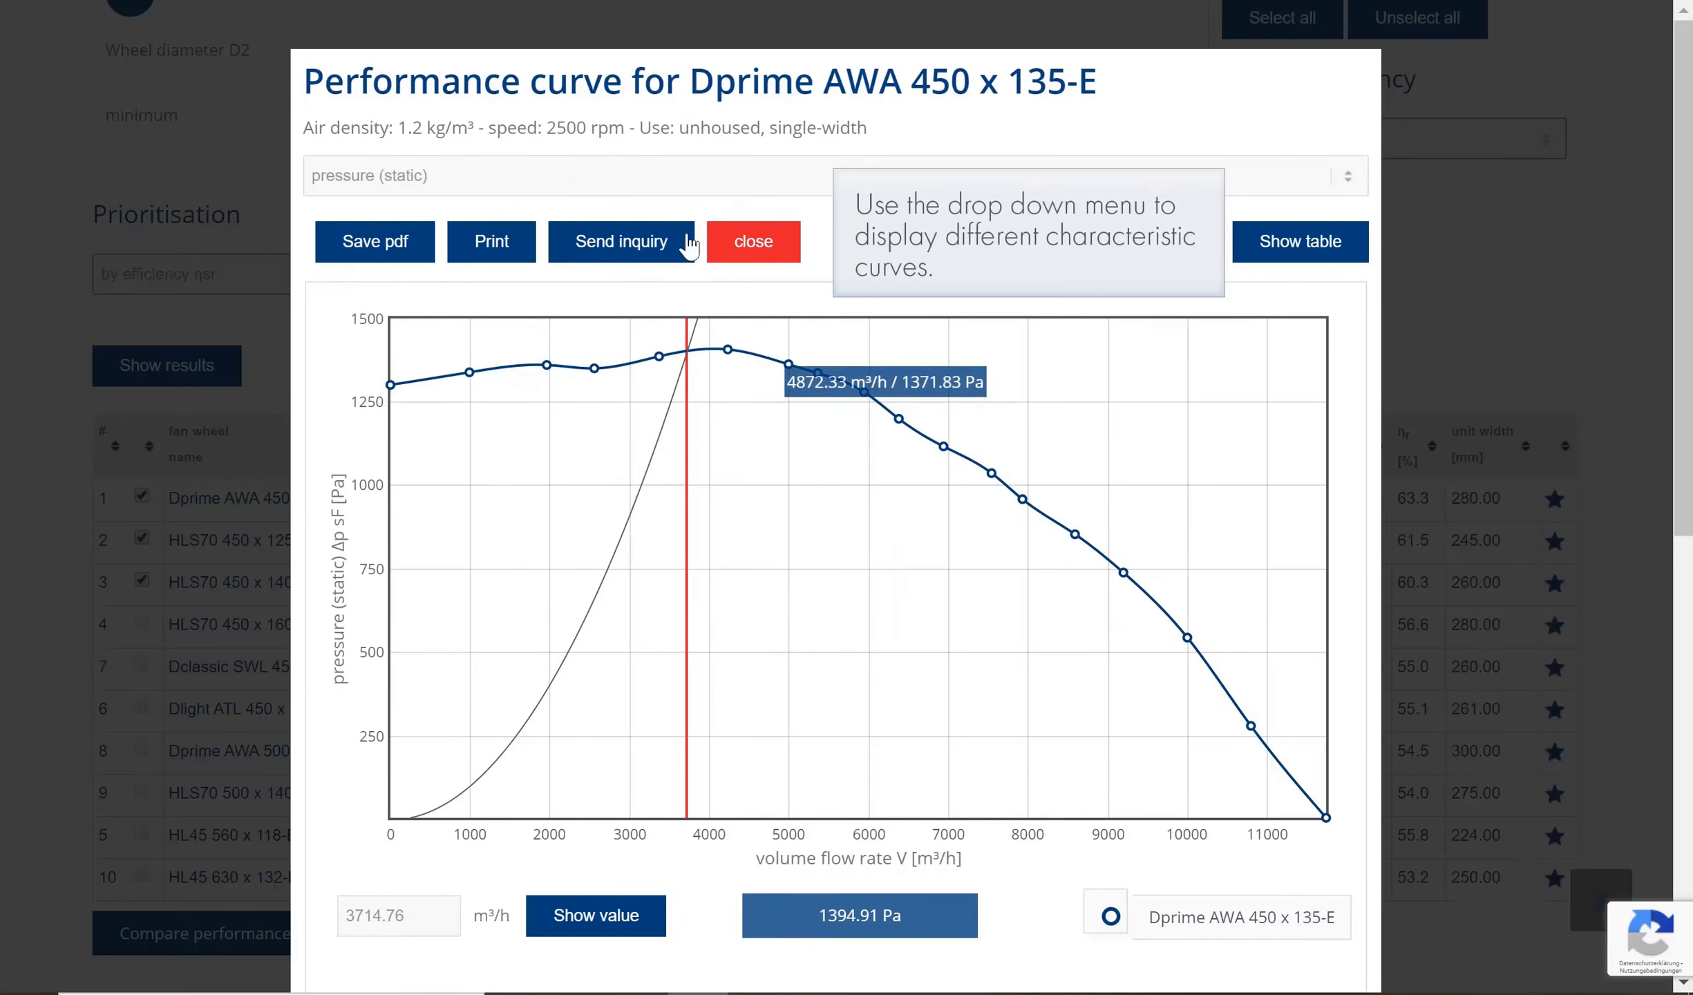
- Display the wheel's mechanical efficiency static curve and its sound pressure level A-weighted curve
click(570, 179)
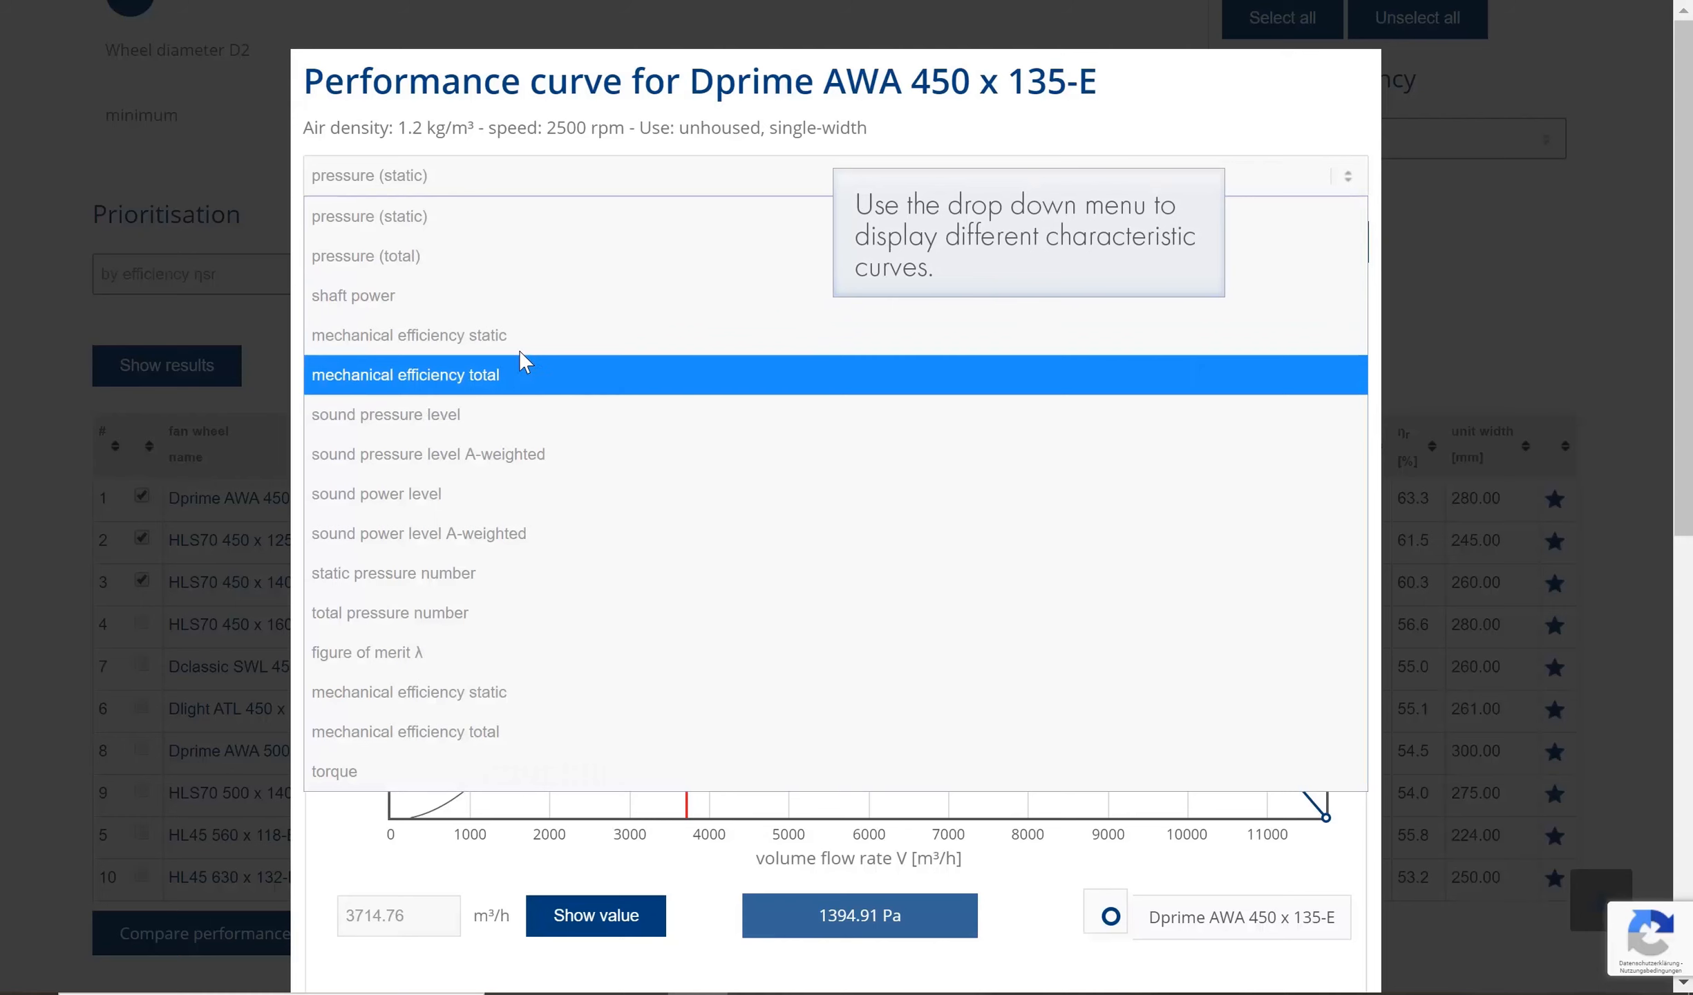
click(487, 332)
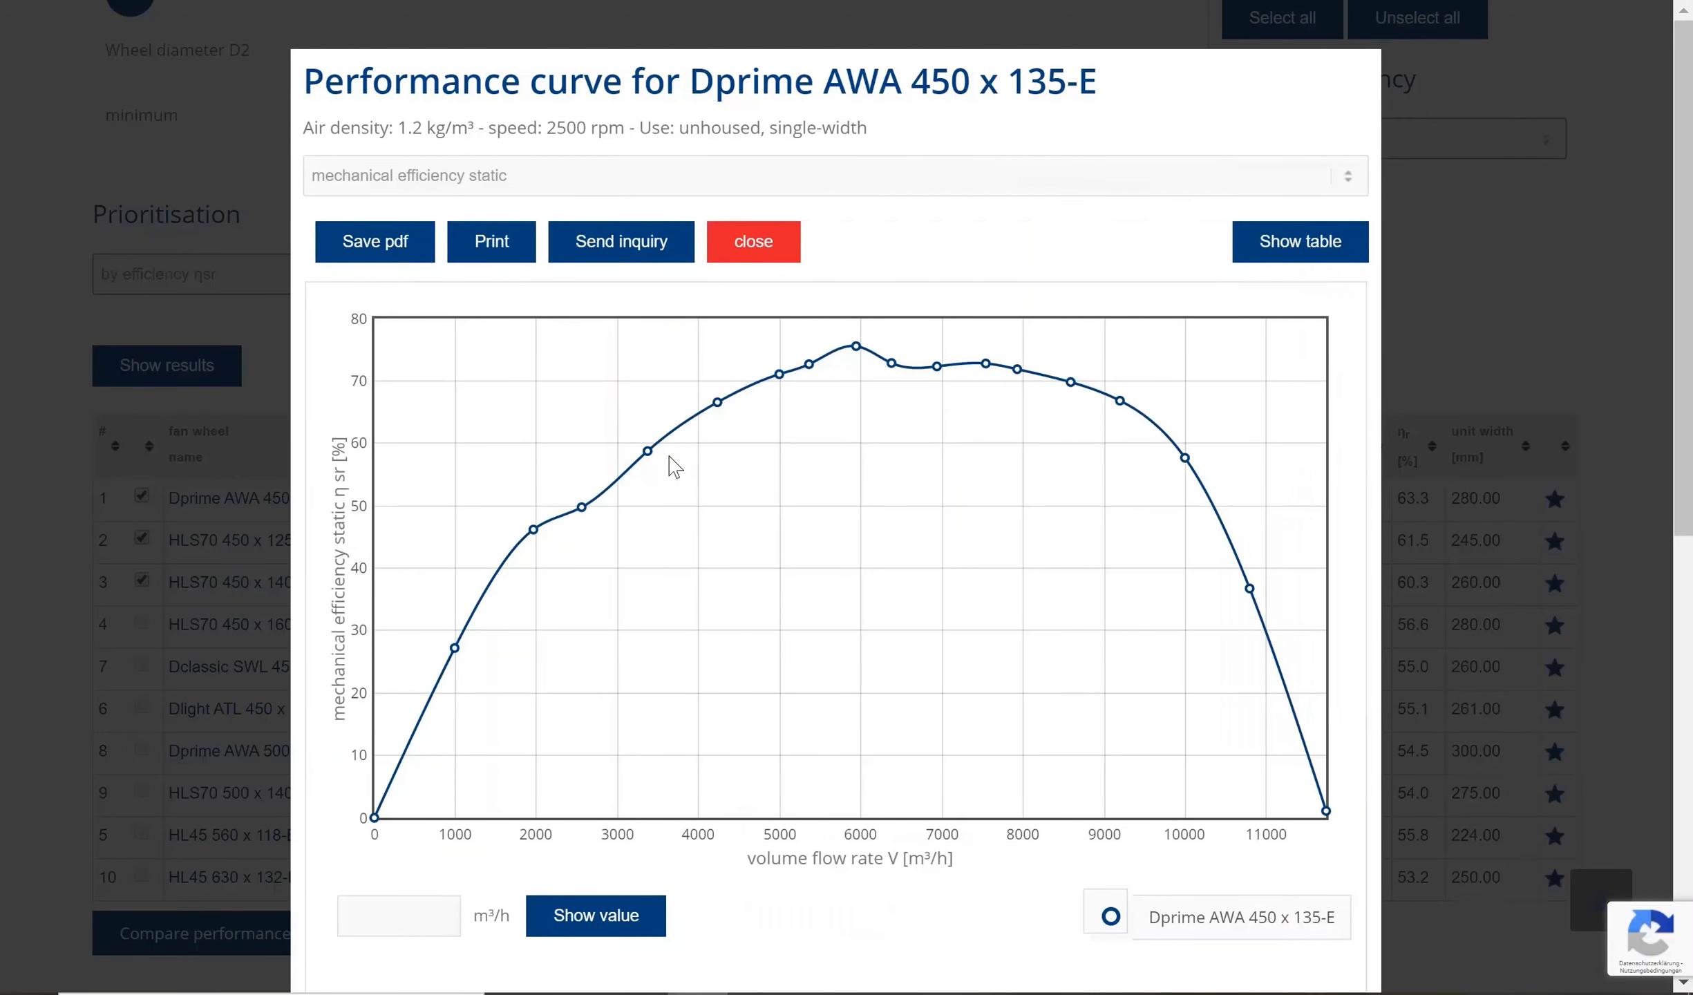
click(565, 178)
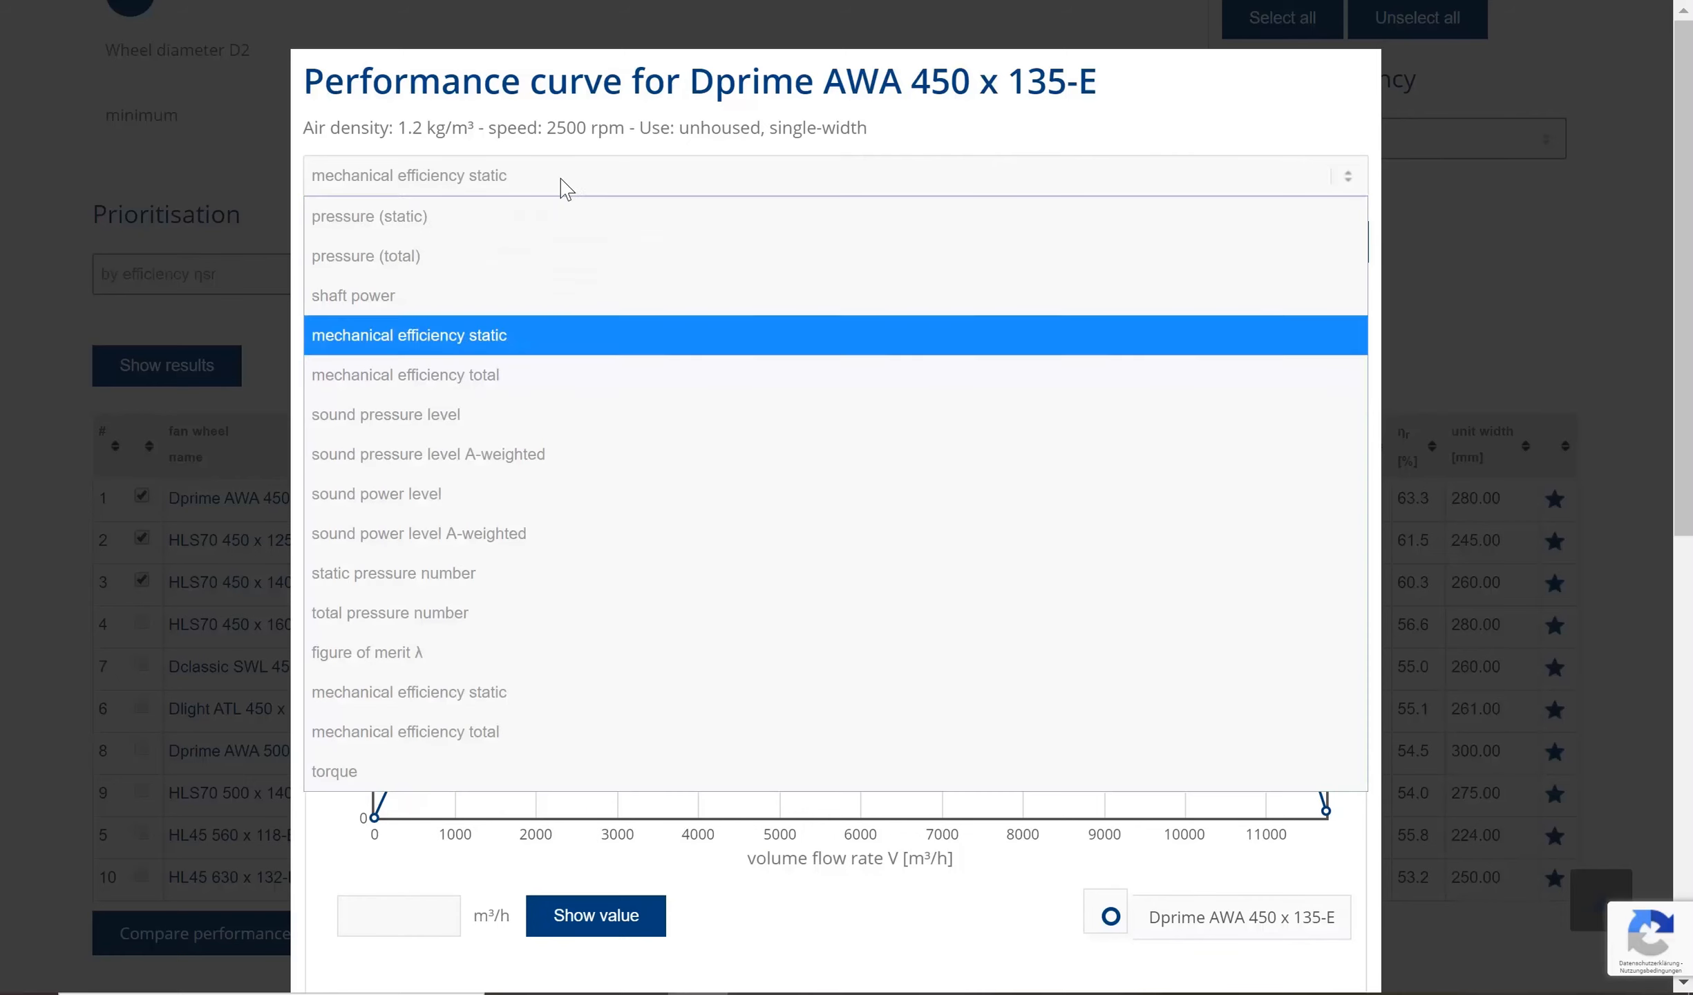
click(543, 455)
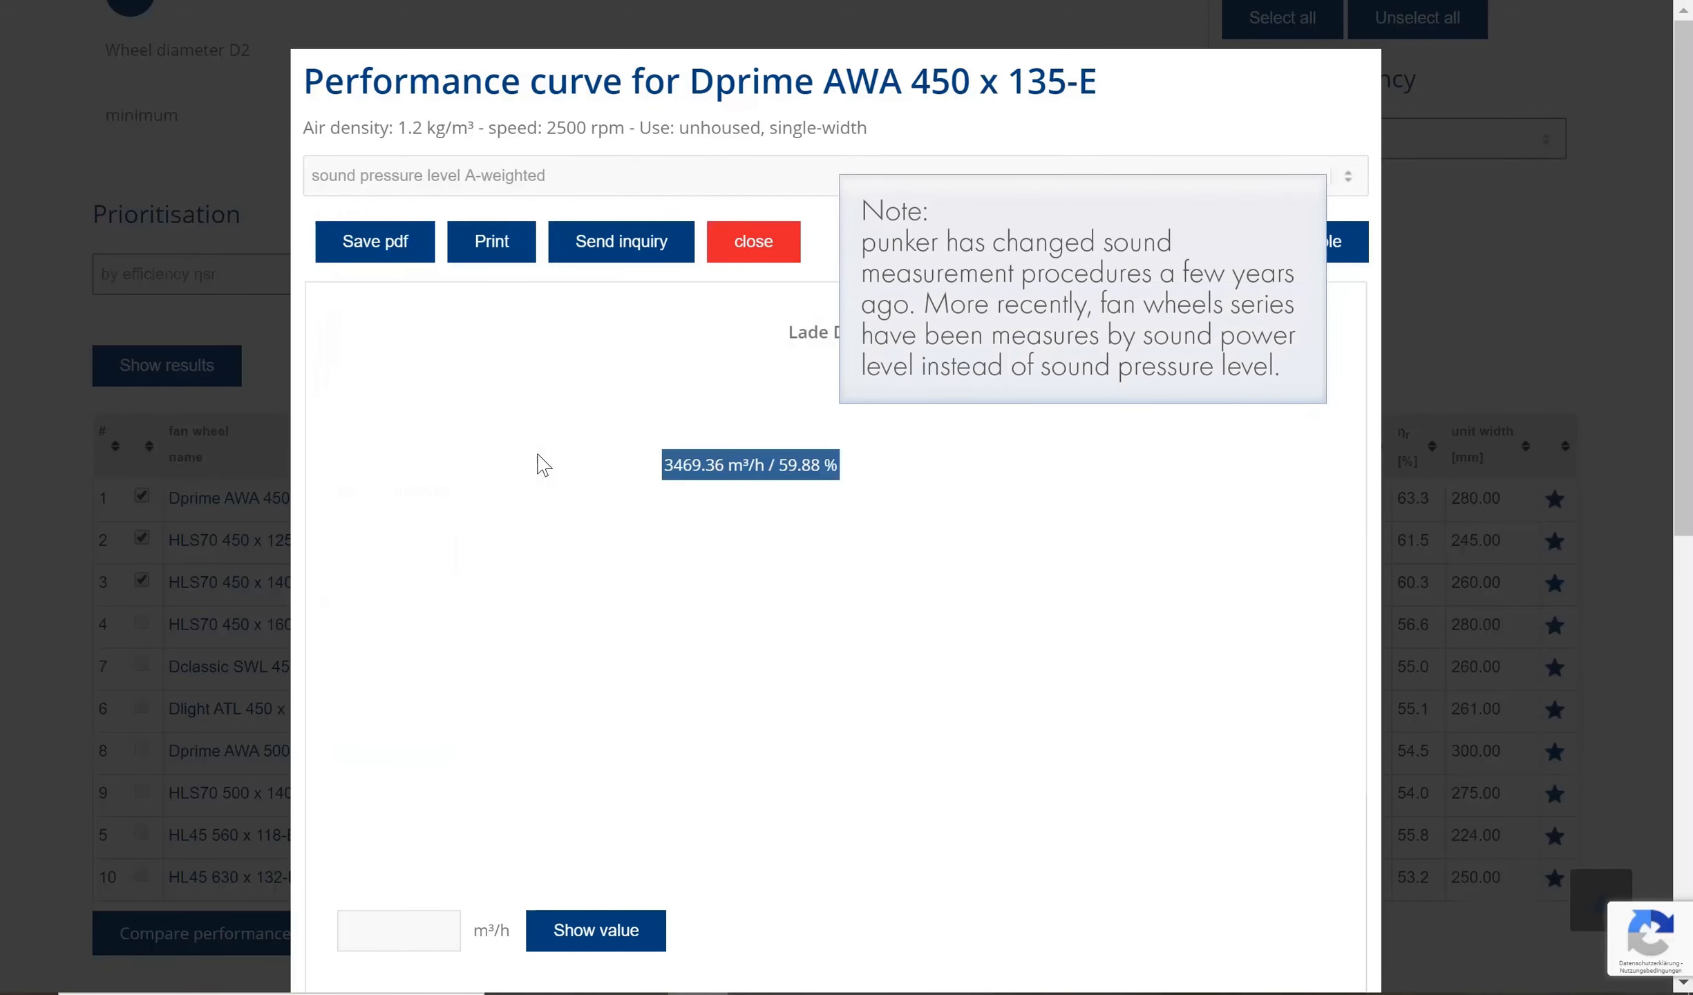
- Display the sound power level A-weighted curve and return the chart to pressure (static)
click(499, 178)
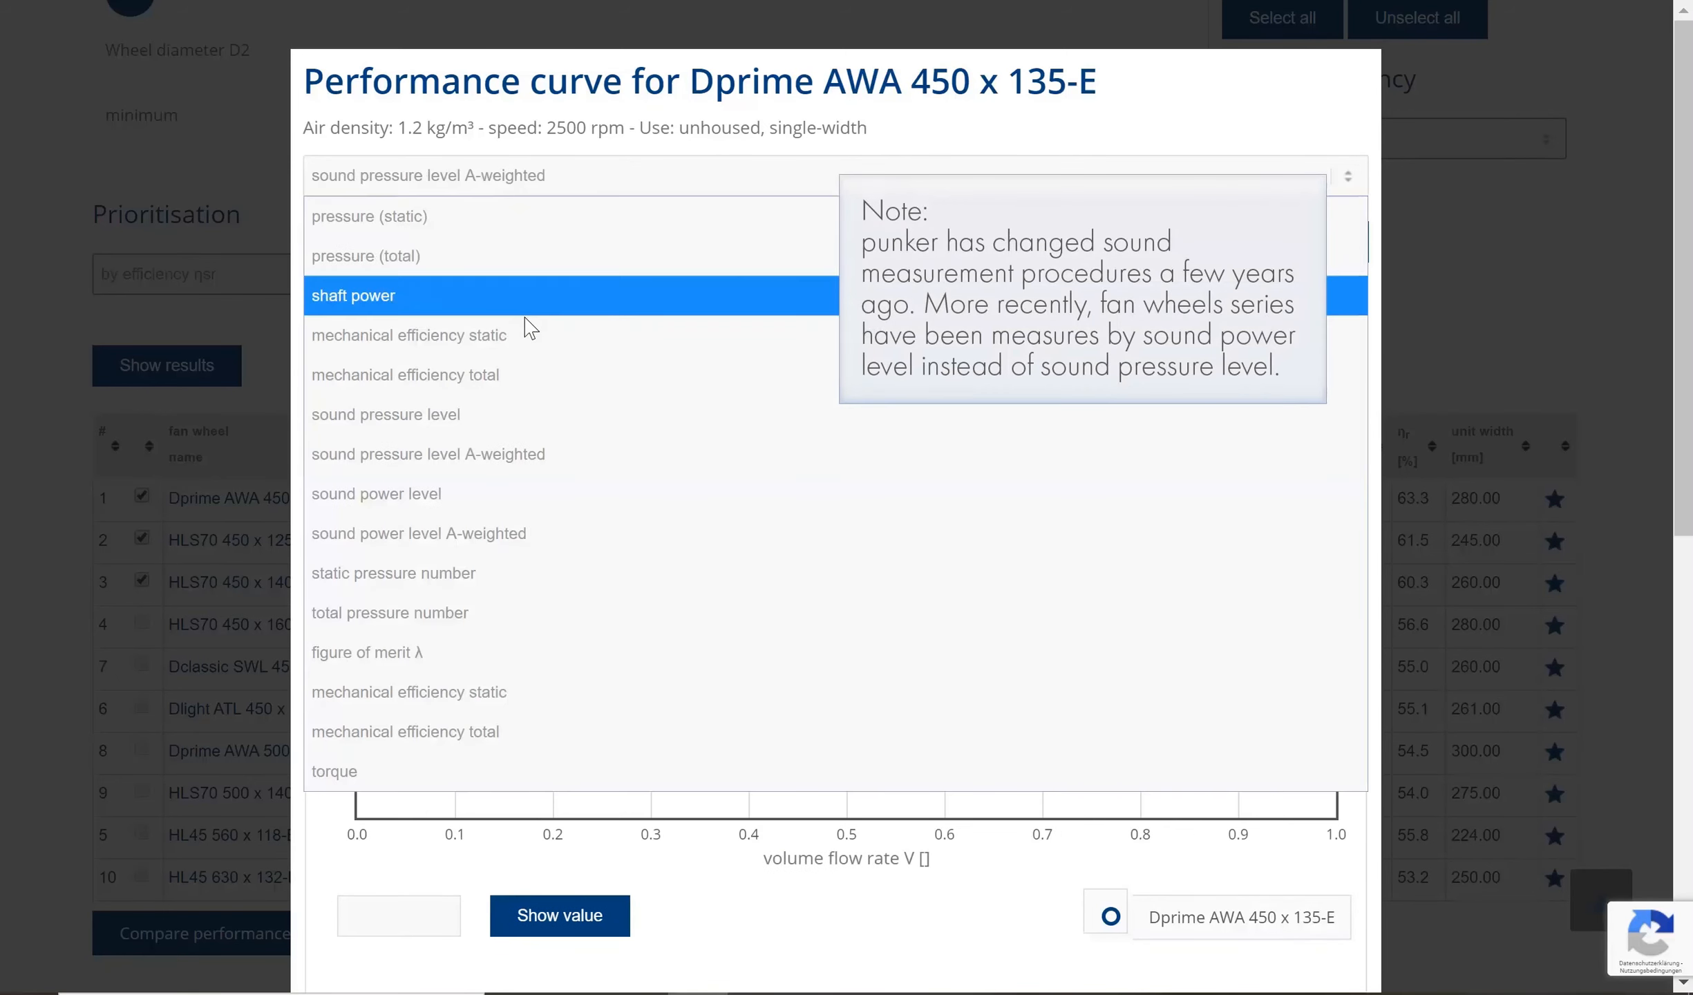
click(496, 535)
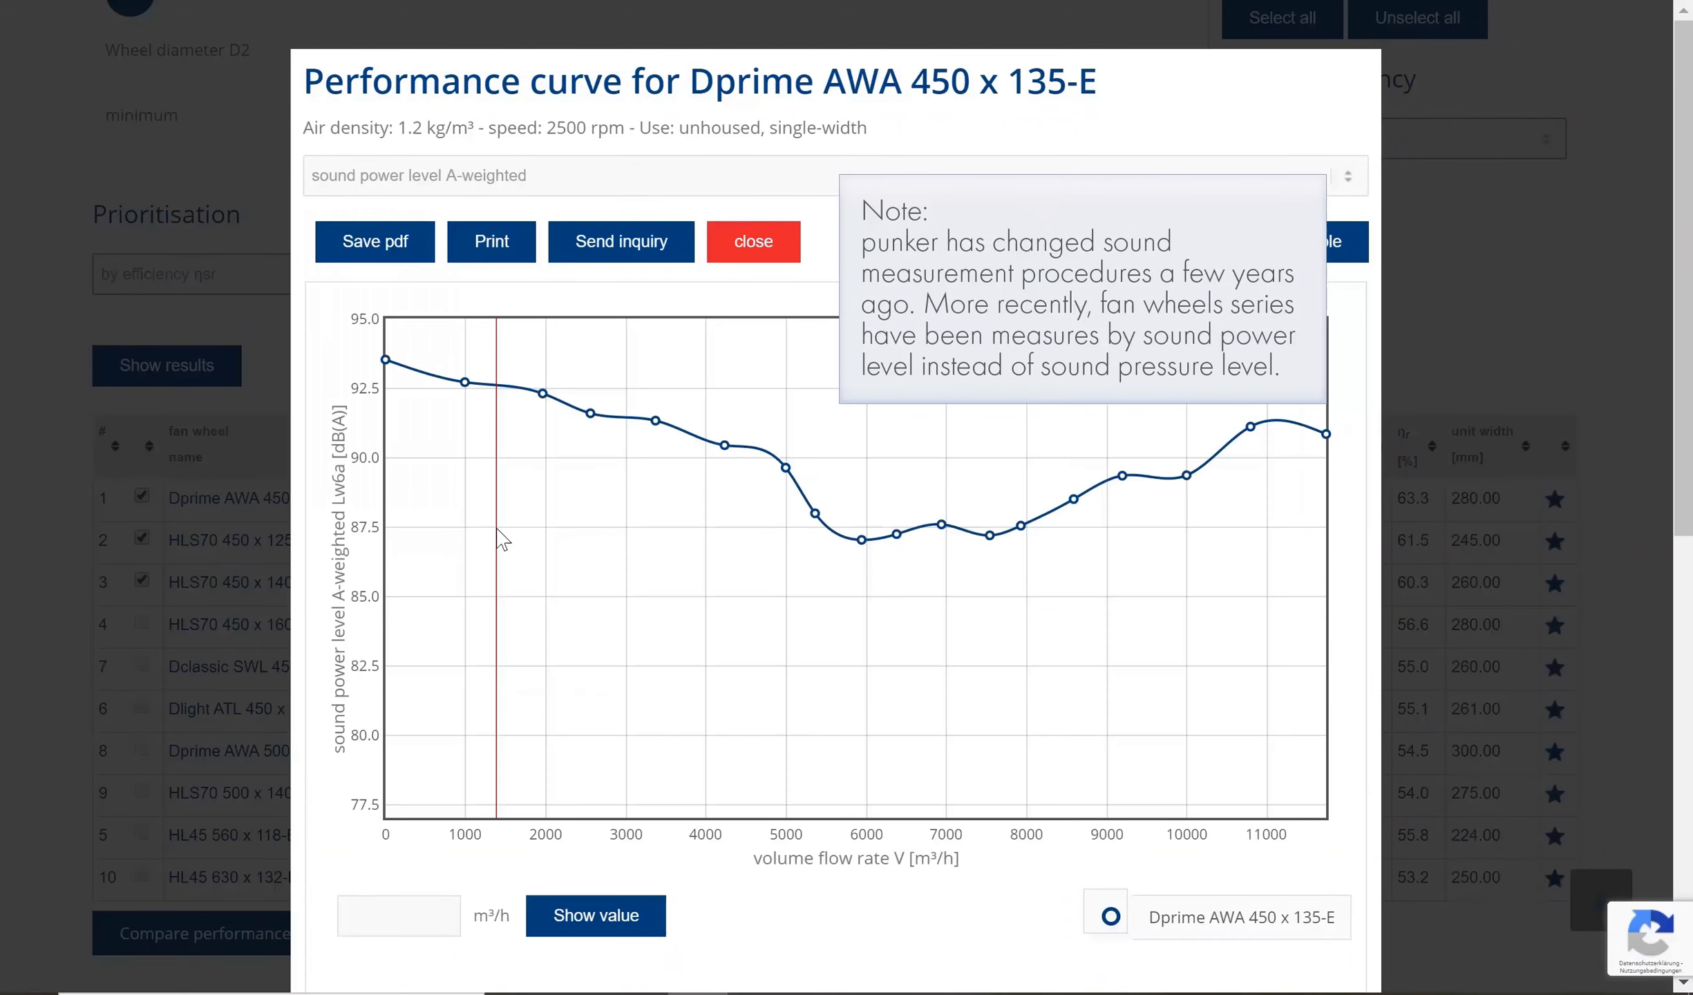
click(486, 177)
click(464, 215)
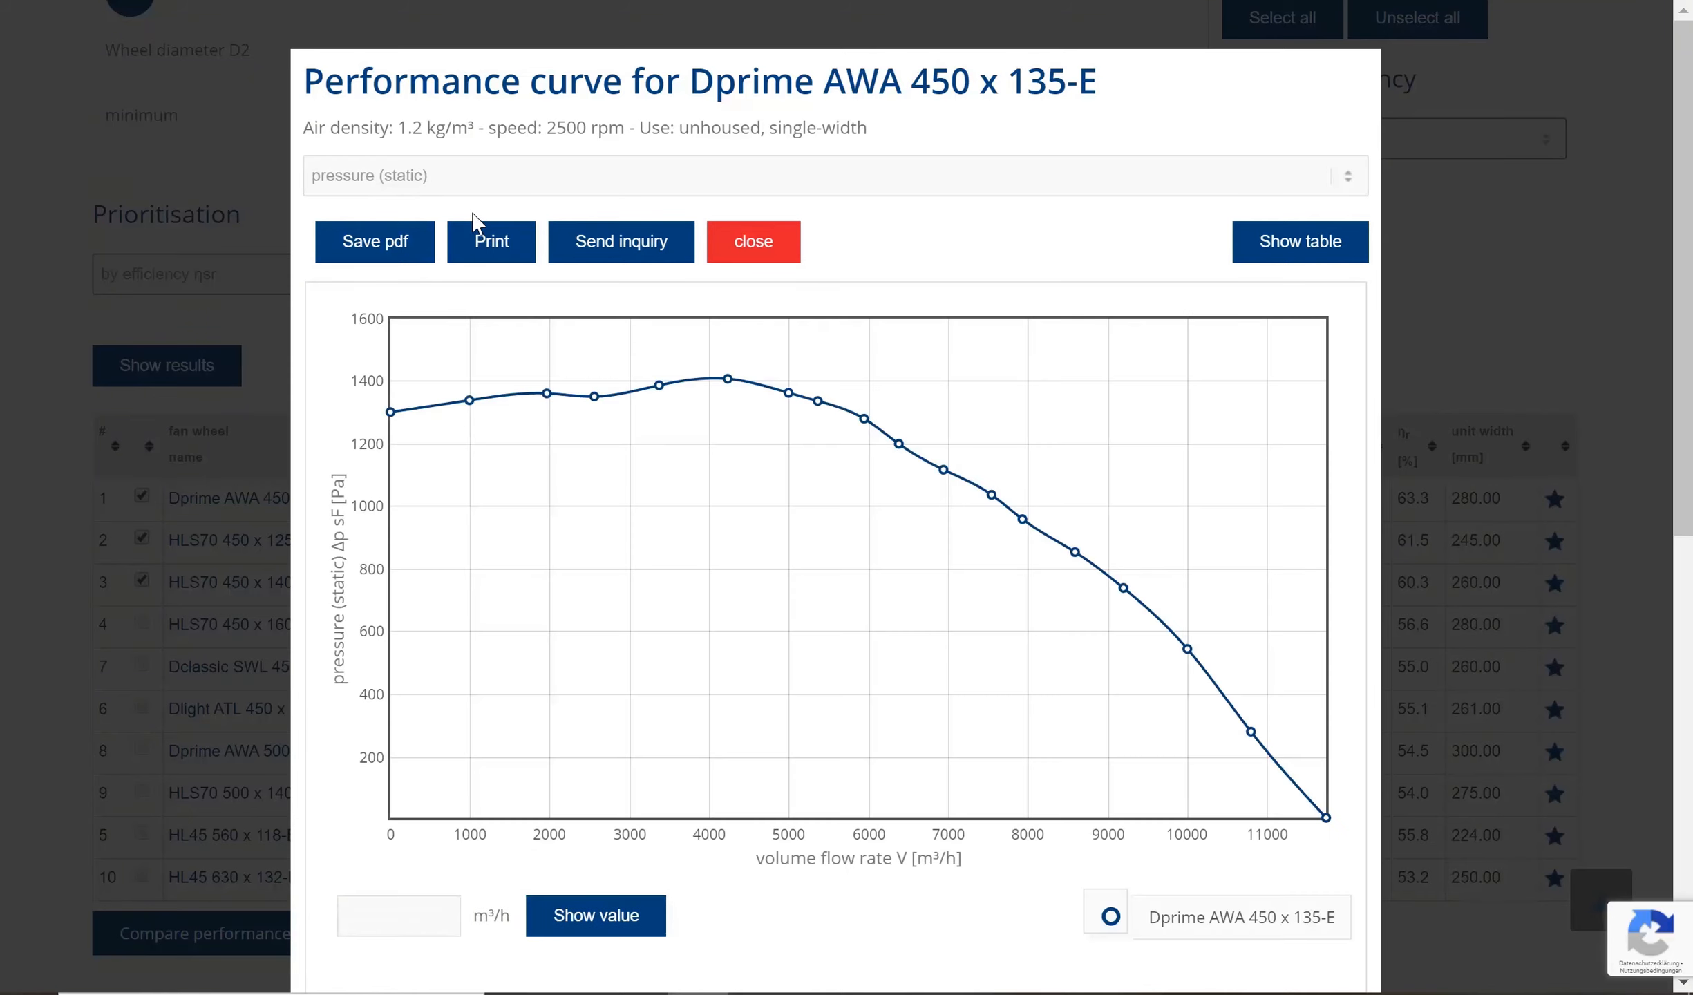
- Examine the wheel's operating data, and open its data sheet to read through the dimensions table and technical features
scroll(477, 230, down, 9)
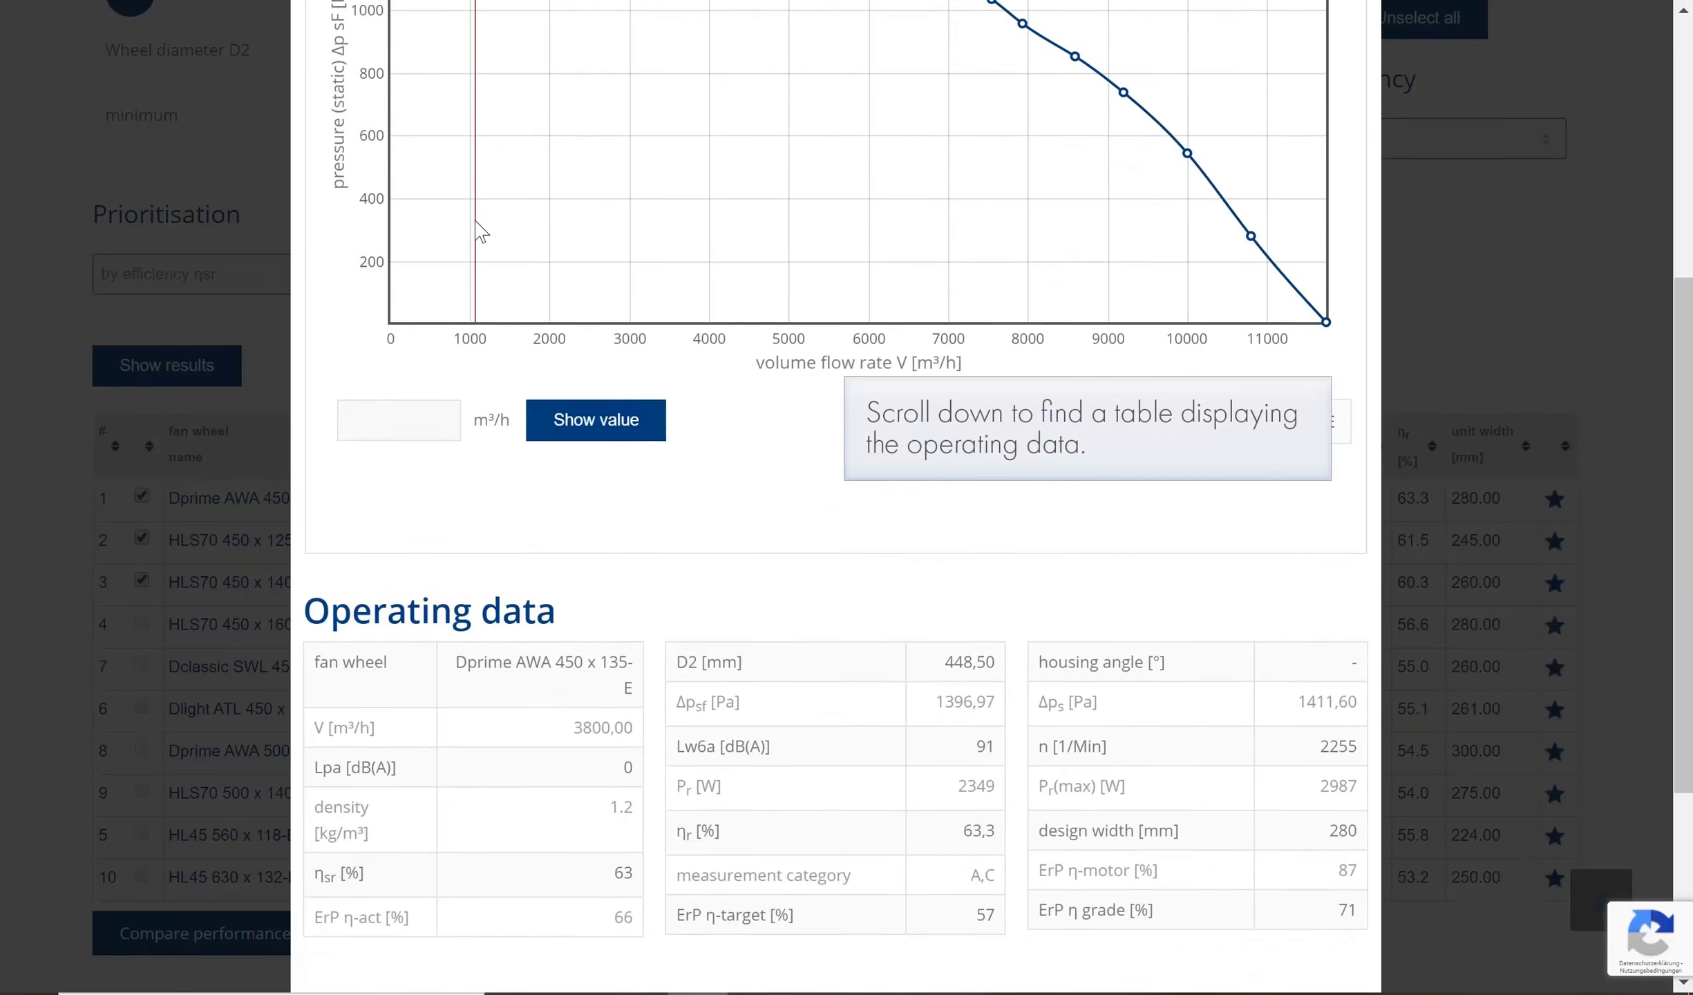
scroll(475, 232, down, 2)
scroll(694, 411, down, 2)
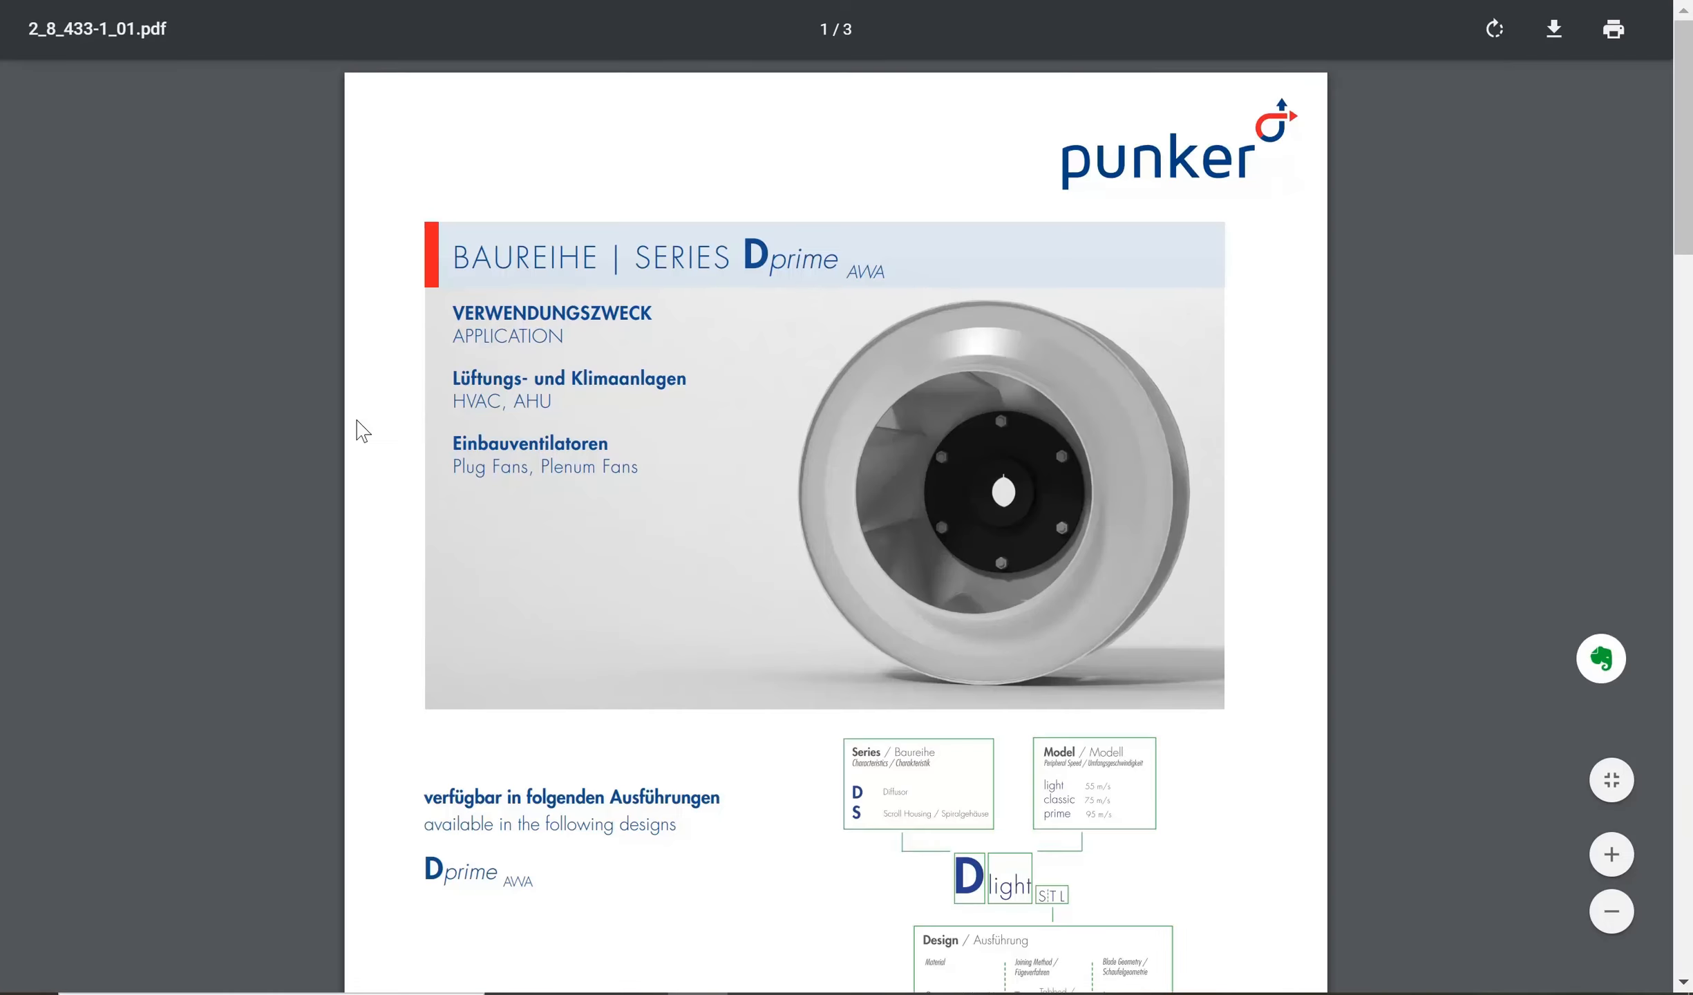
scroll(470, 484, down, 12)
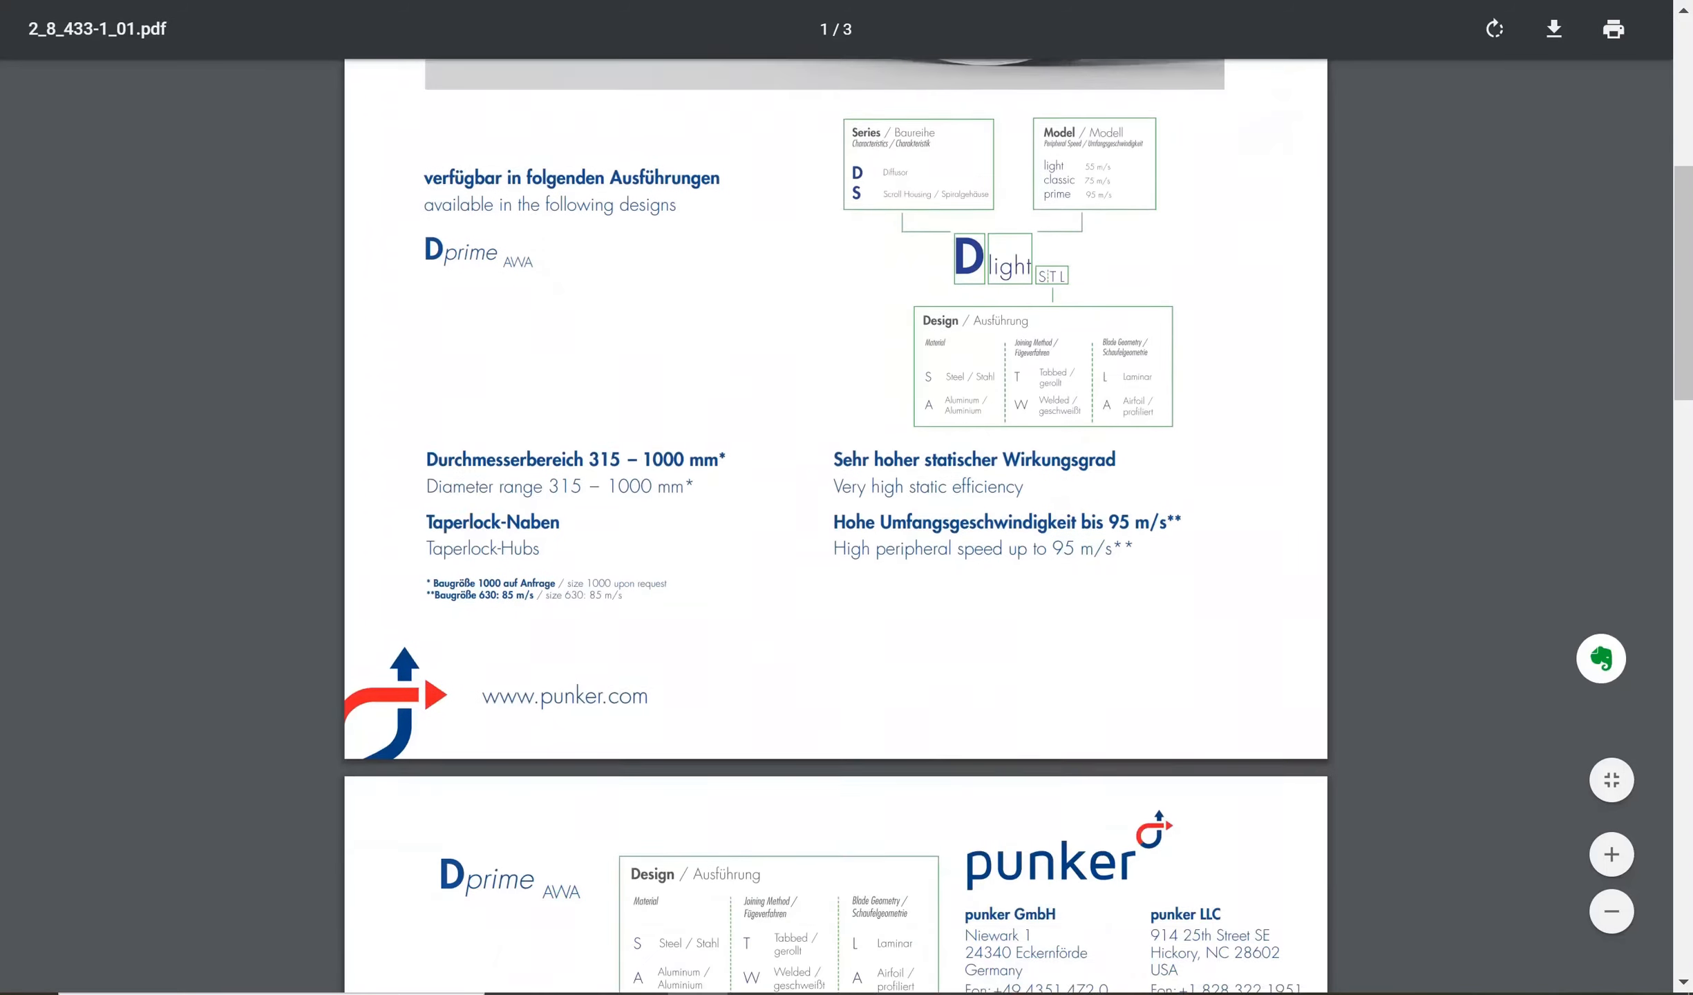
scroll(479, 501, down, 15)
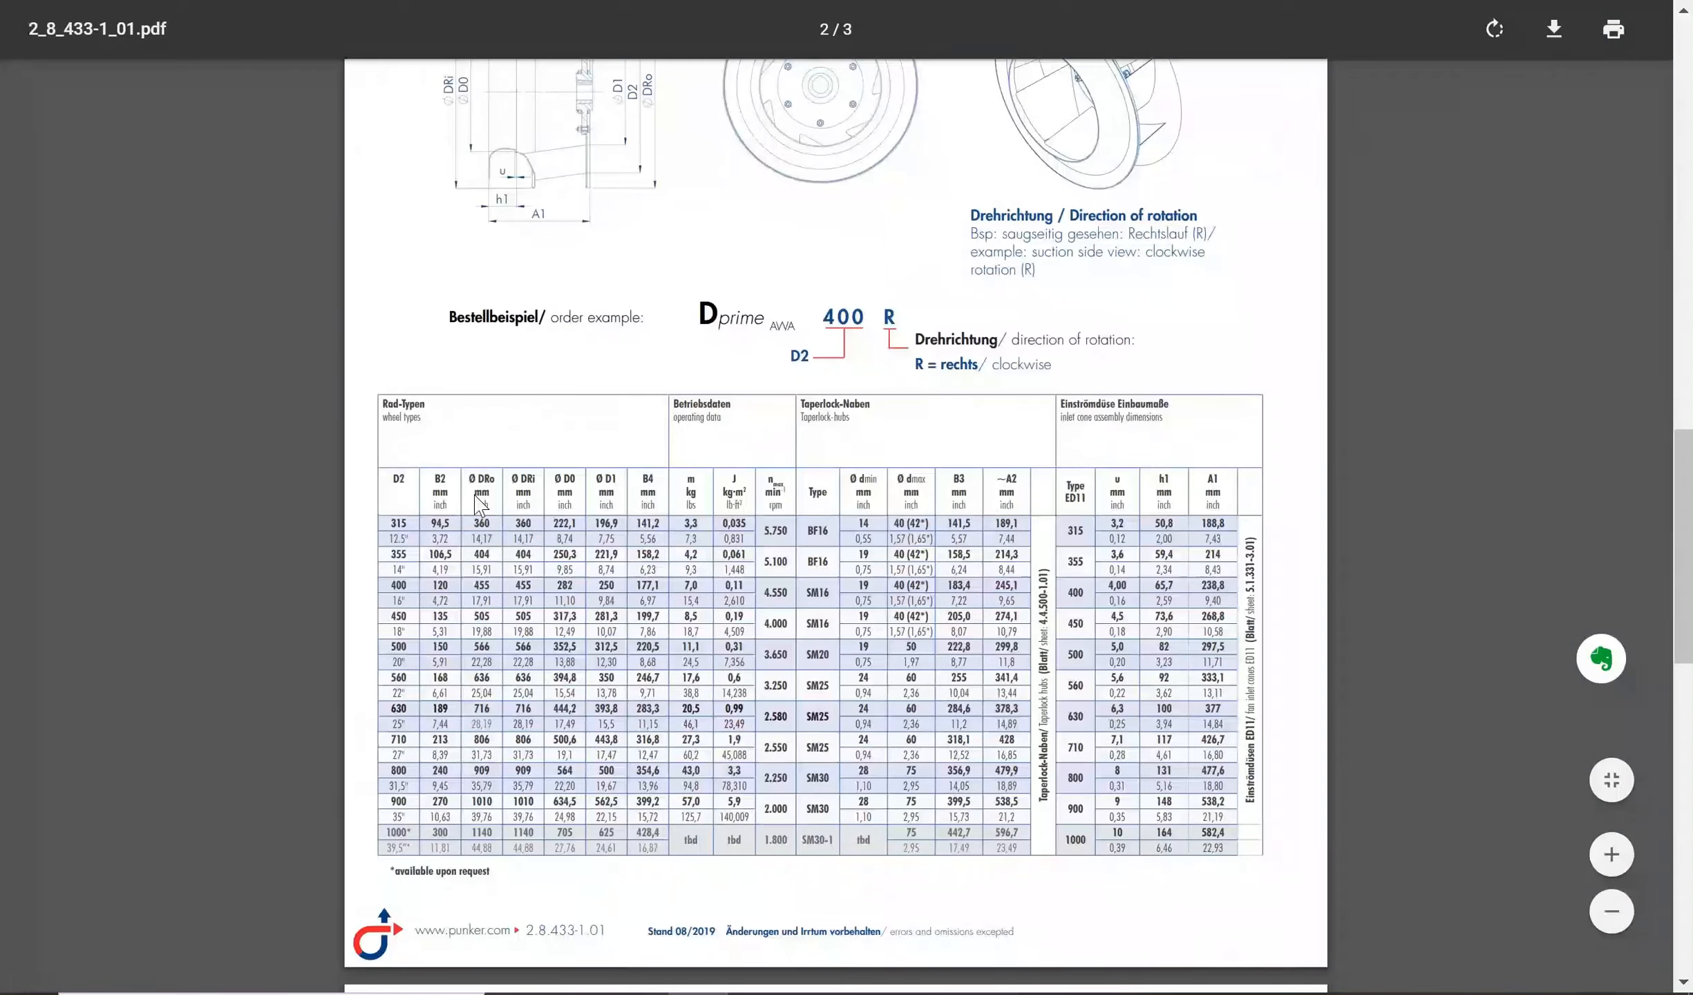
scroll(479, 501, down, 13)
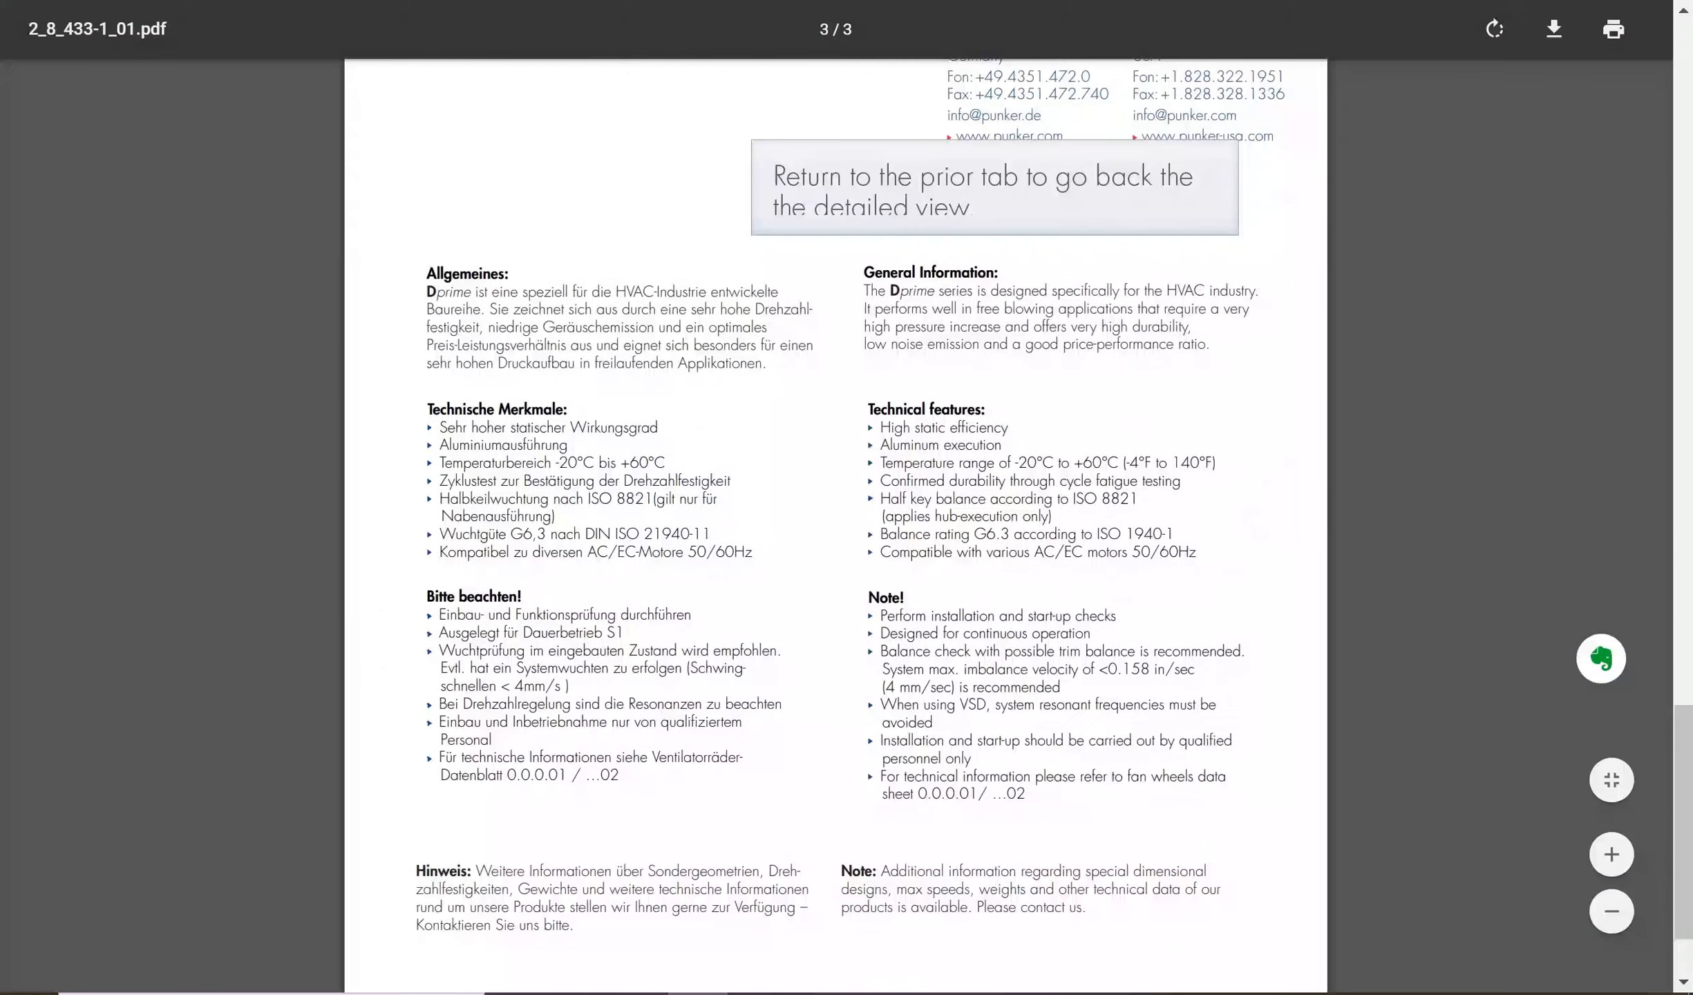
- Return to the wheel's detailed view and open the inlet cone data sheet for ED11/450
key(ctrl+shift+Tab)
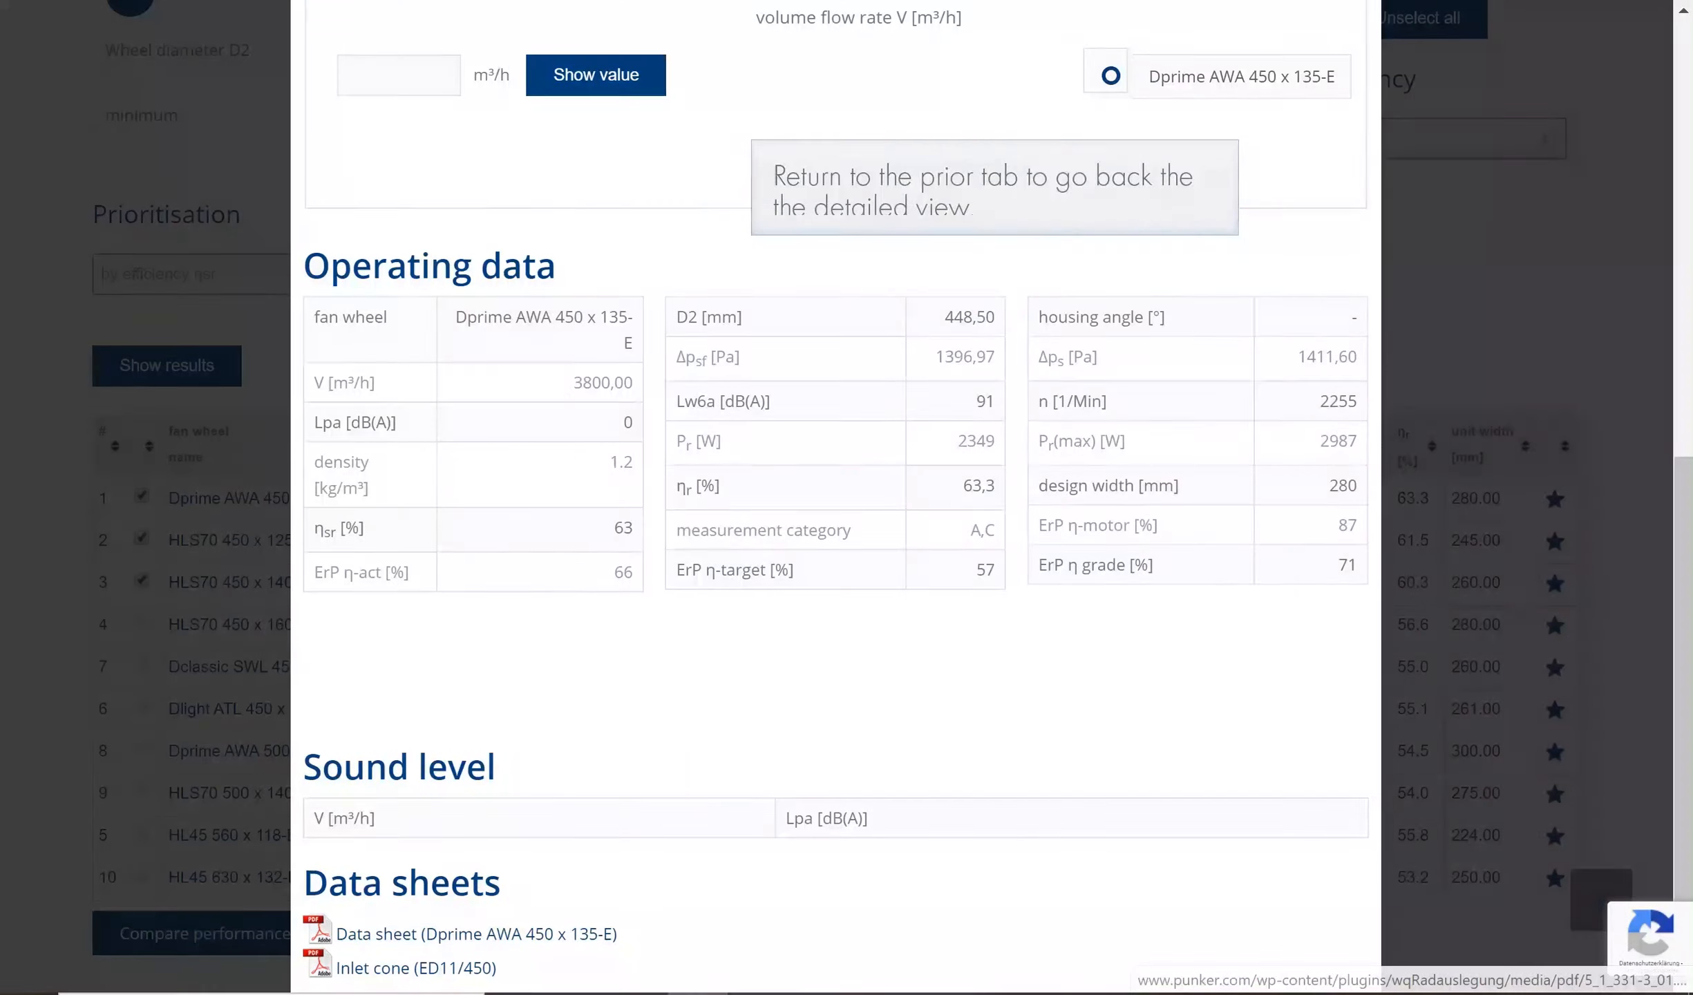
click(423, 969)
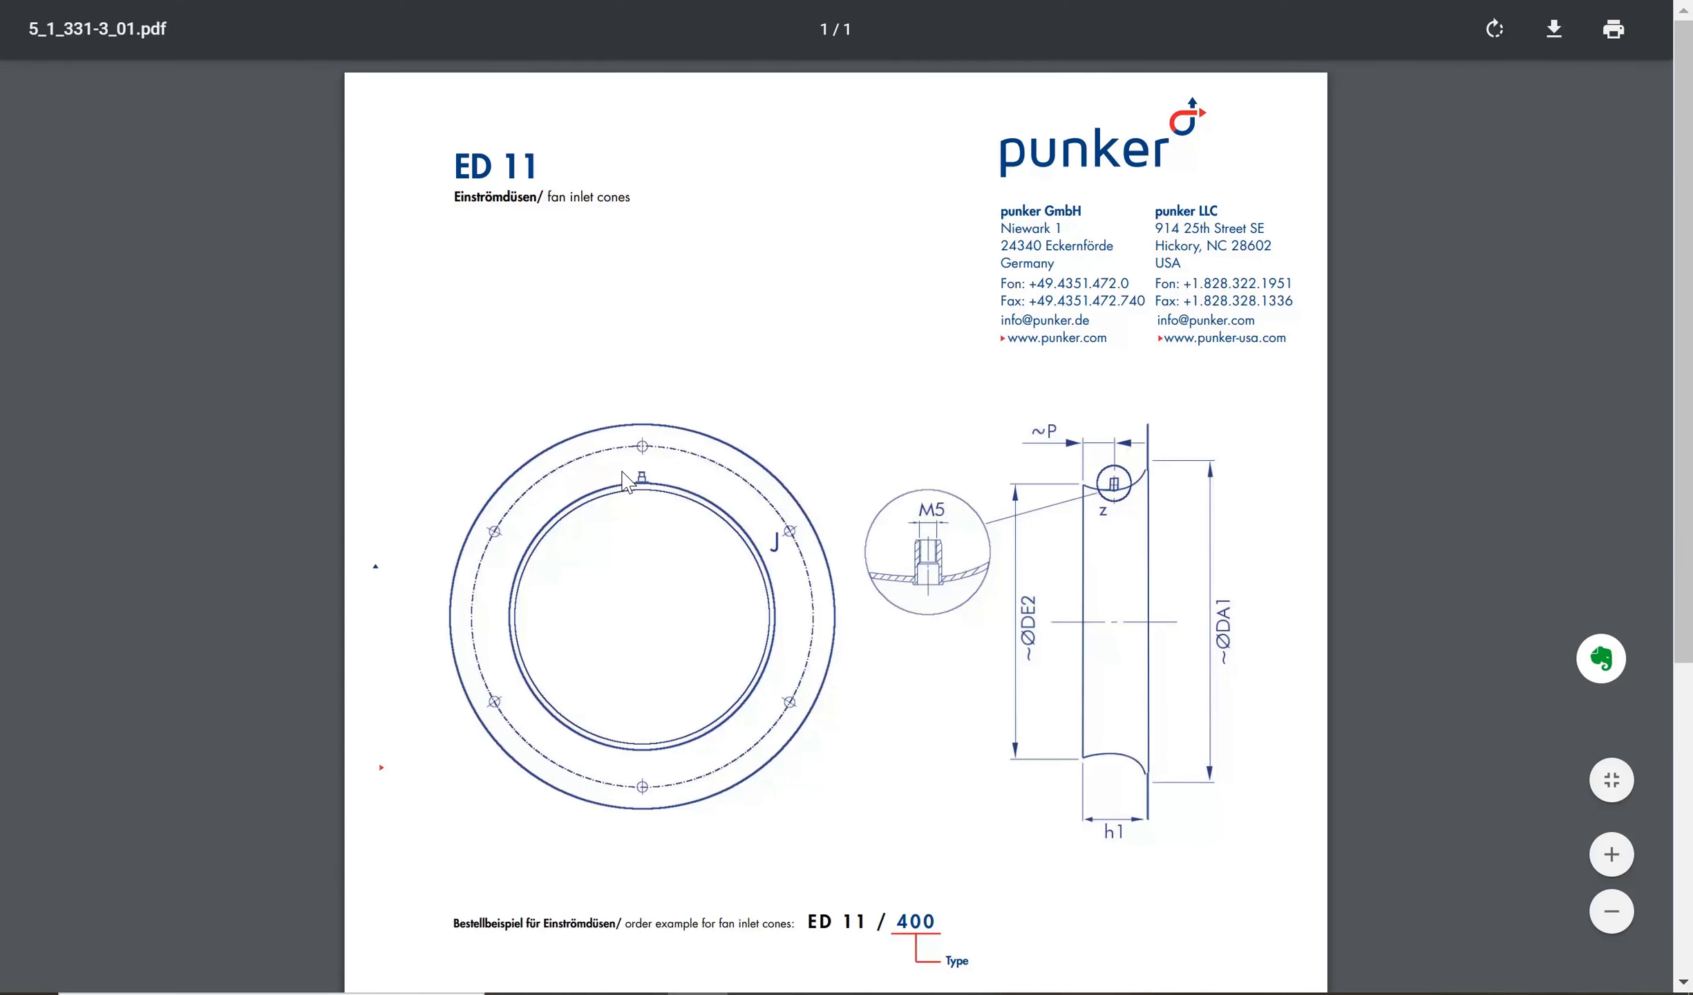
- Read the ED 11 inlet cone dimensions table and return to the performance chart in the wheel's detailed view
scroll(624, 475, down, 6)
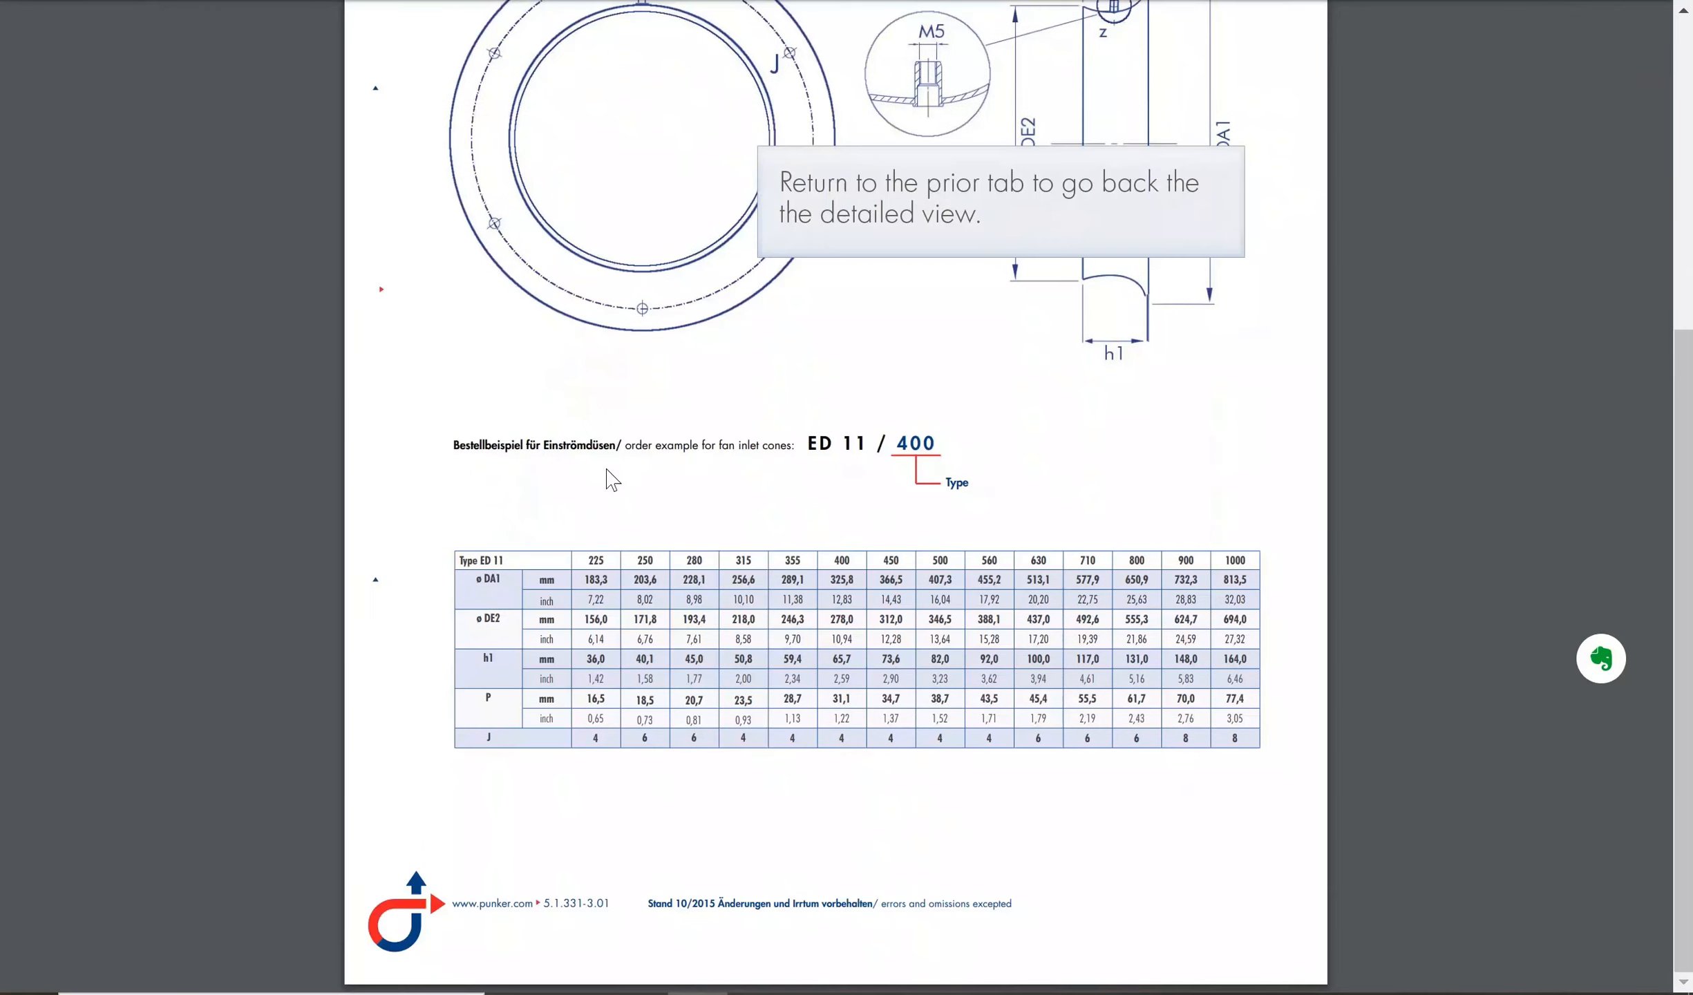
click(142, 2)
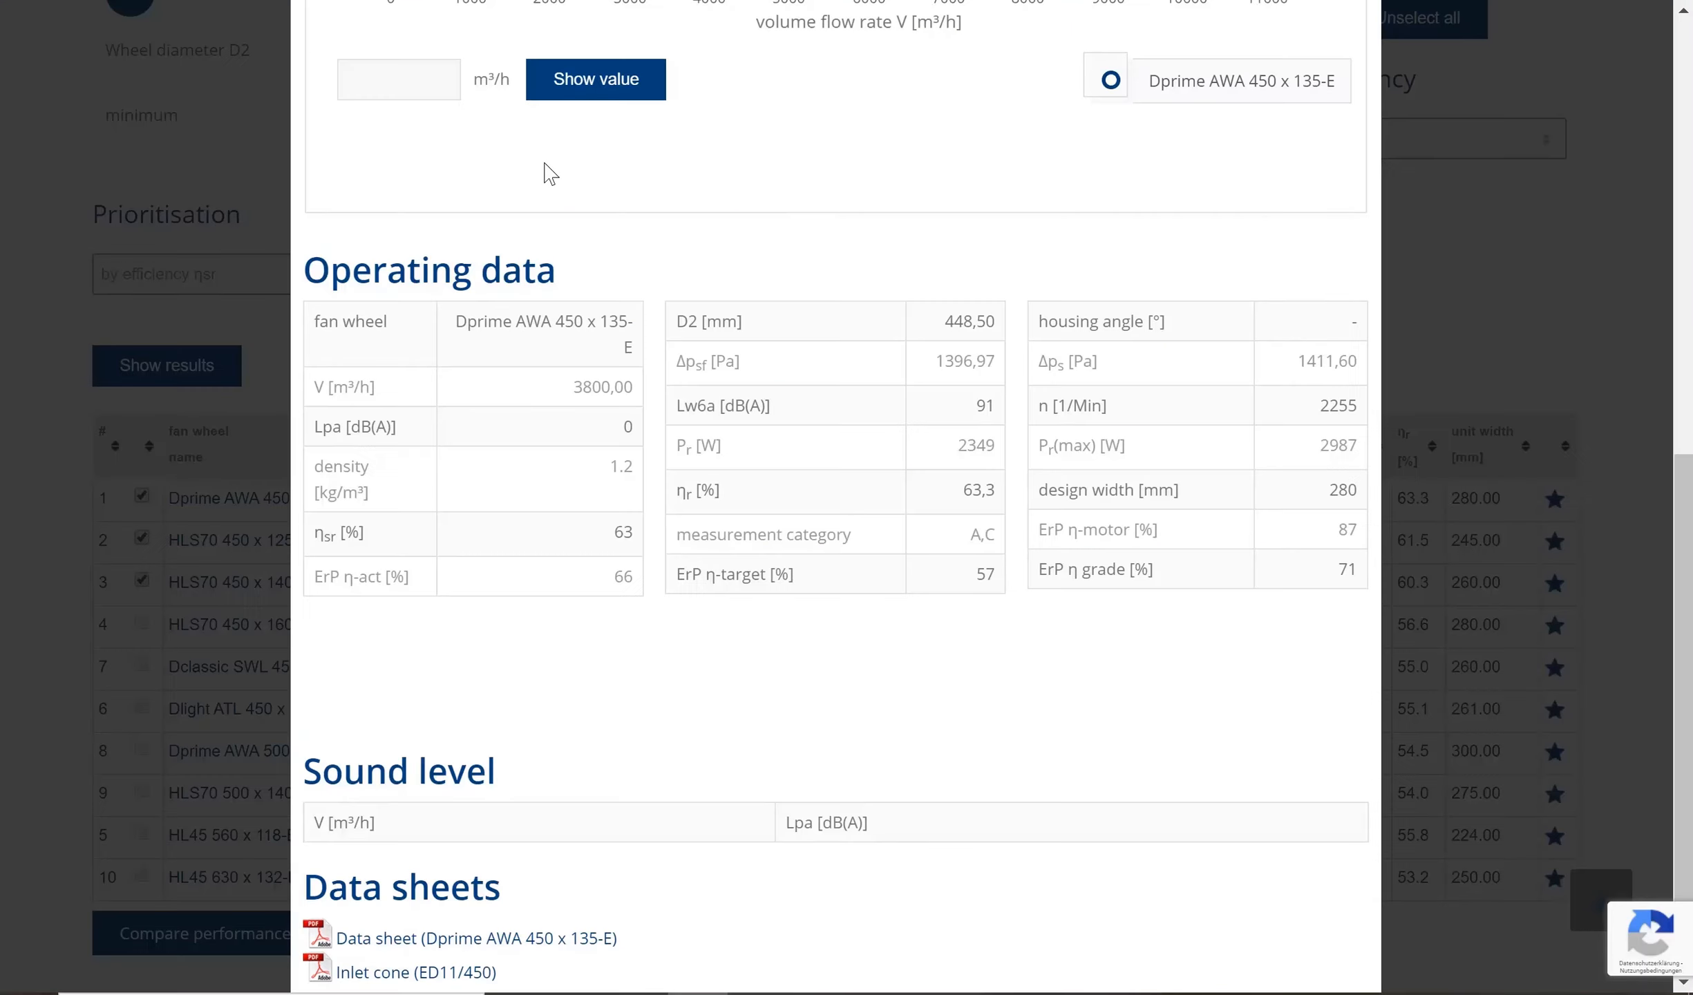
scroll(954, 360, up, 10)
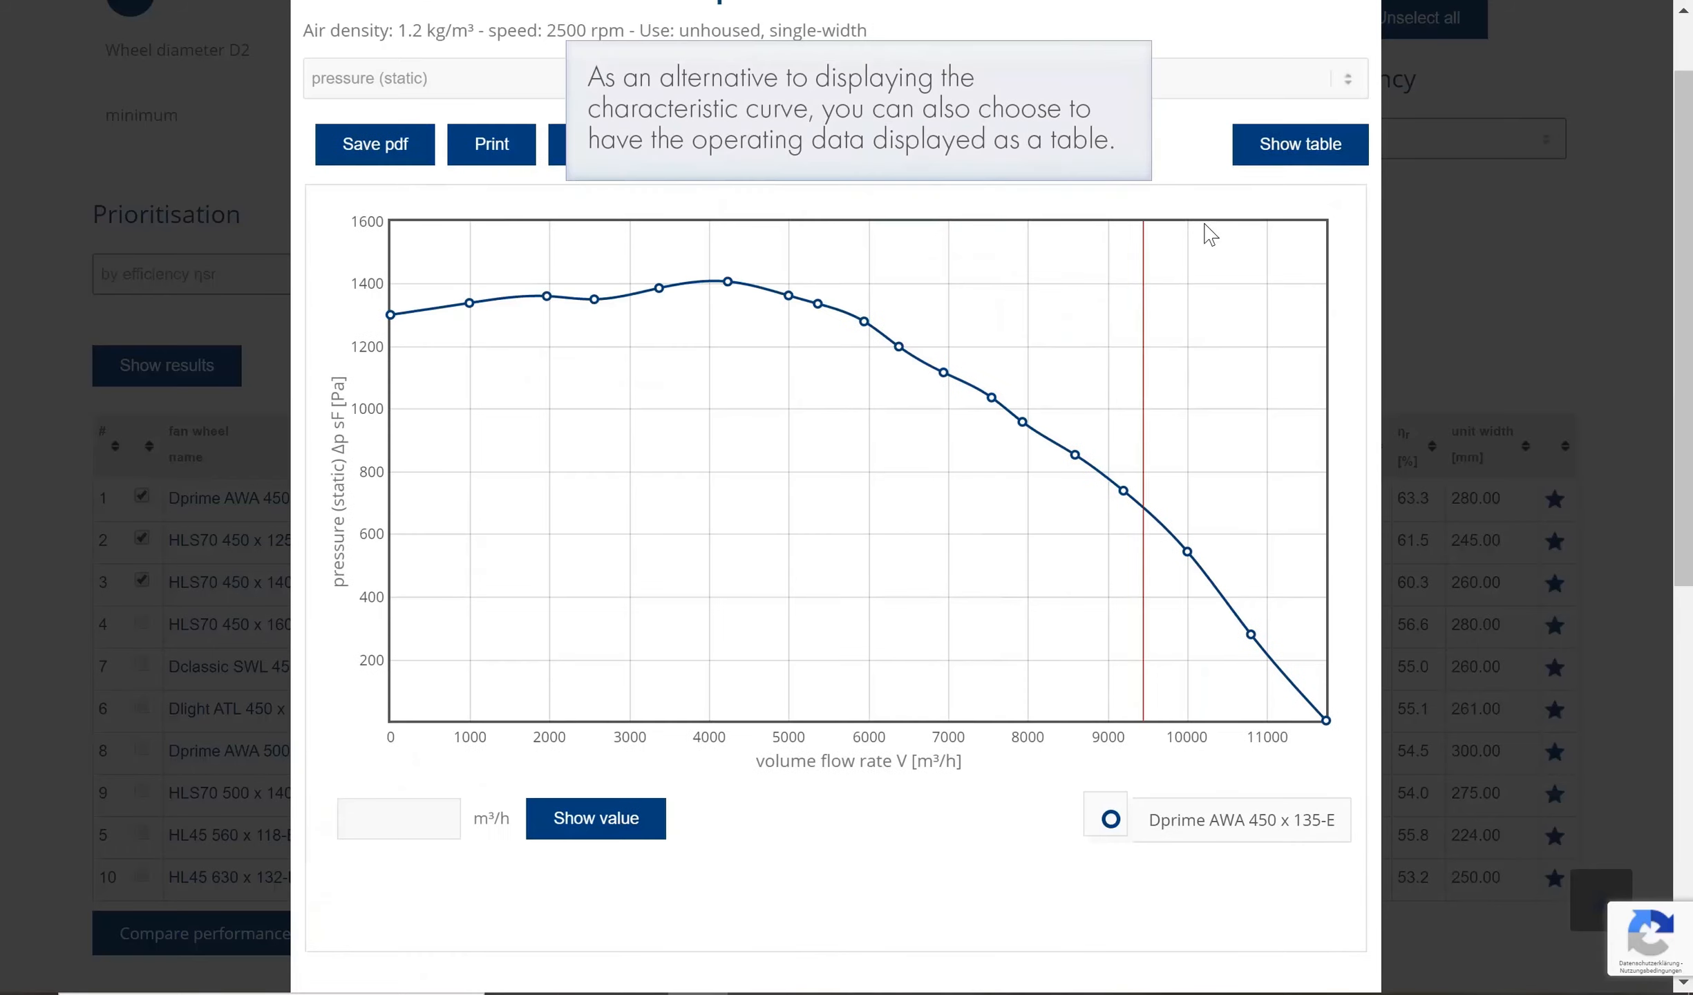
- Display the pressure (static) data as a table and switch back to the curve
click(1294, 148)
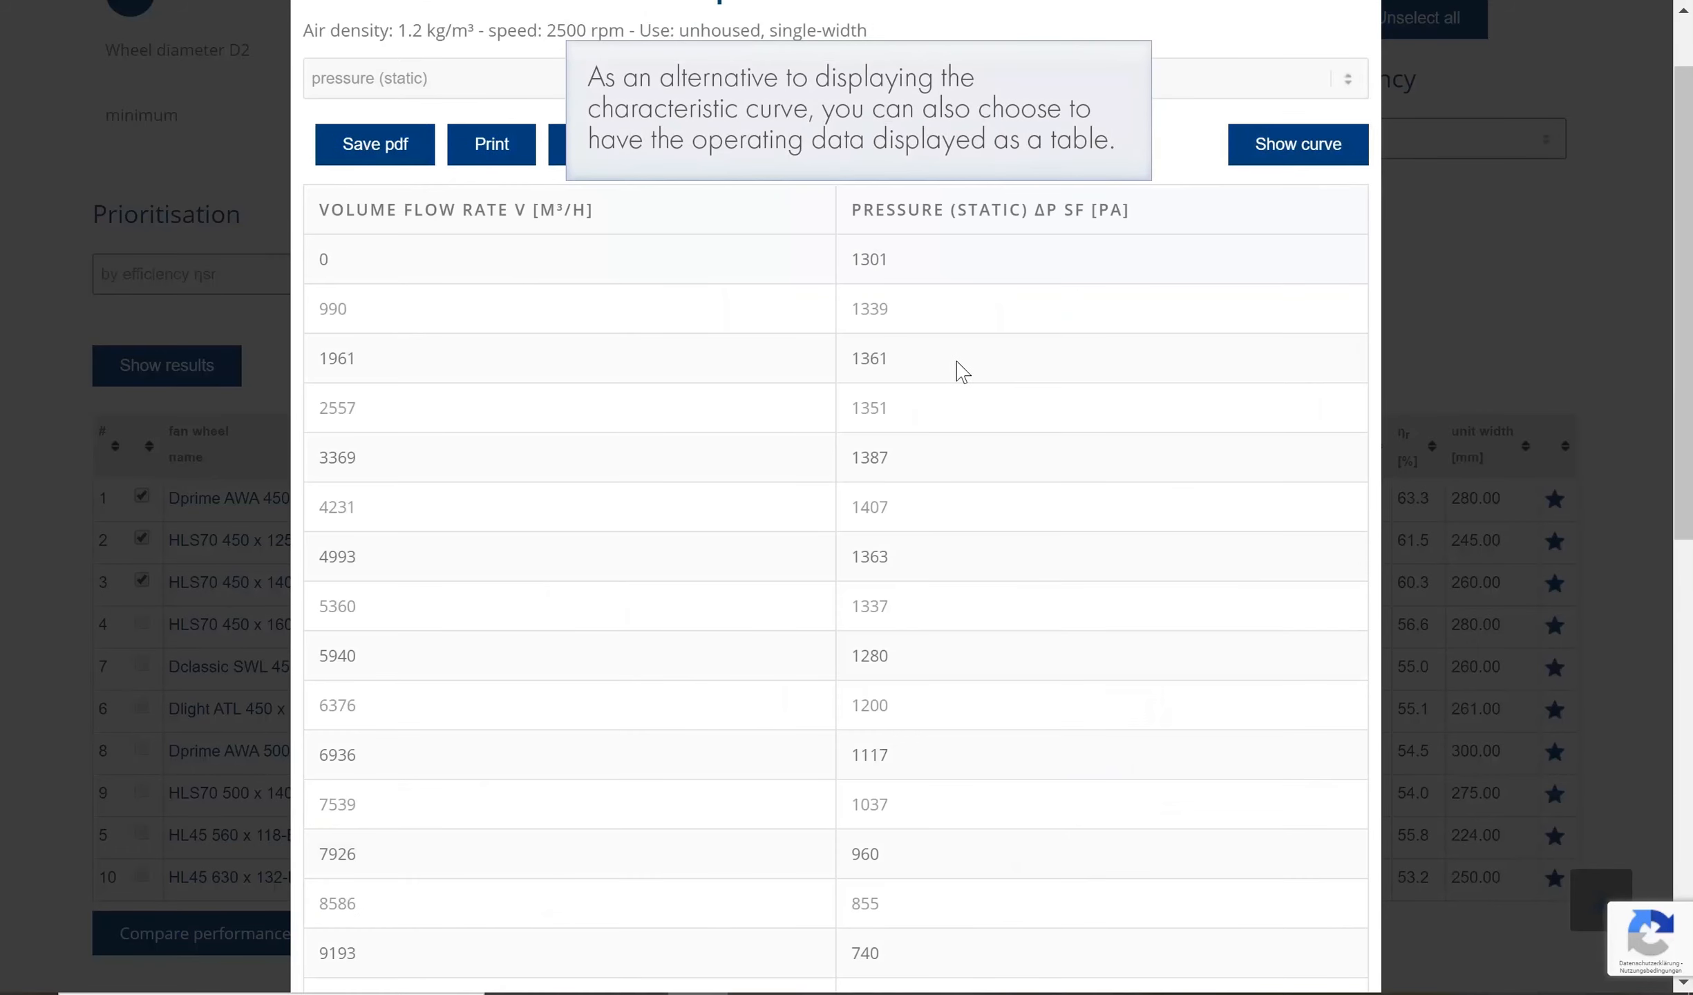
scroll(957, 374, up, 2)
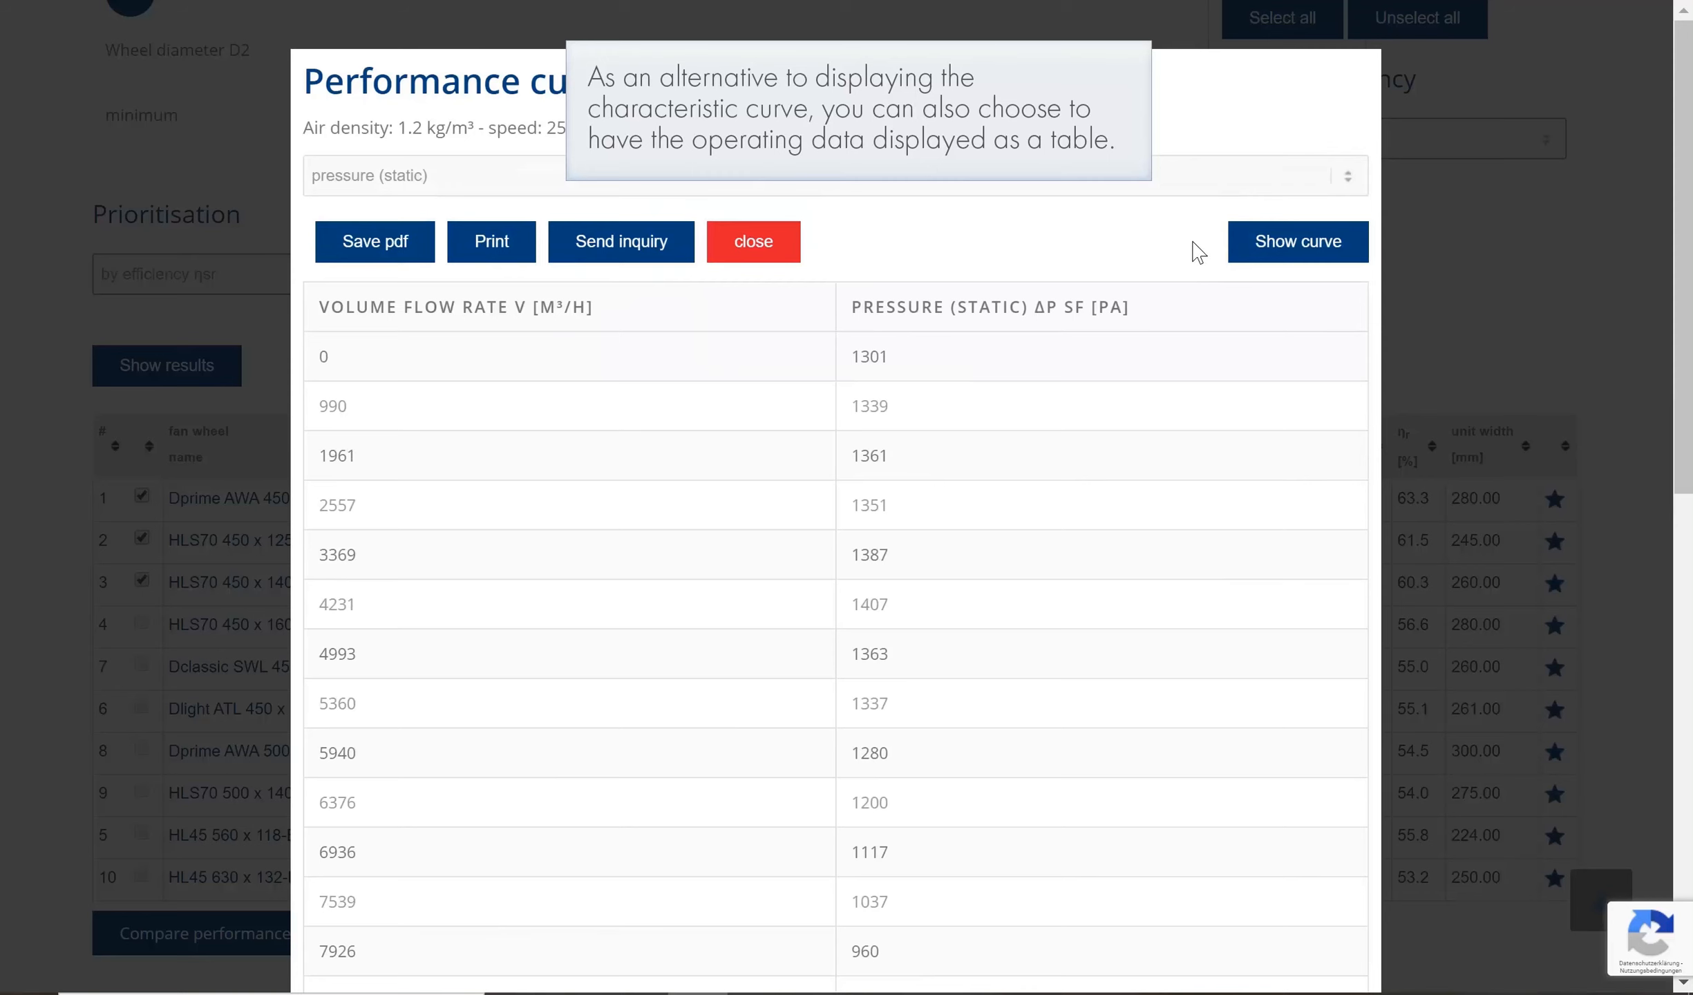
click(1272, 247)
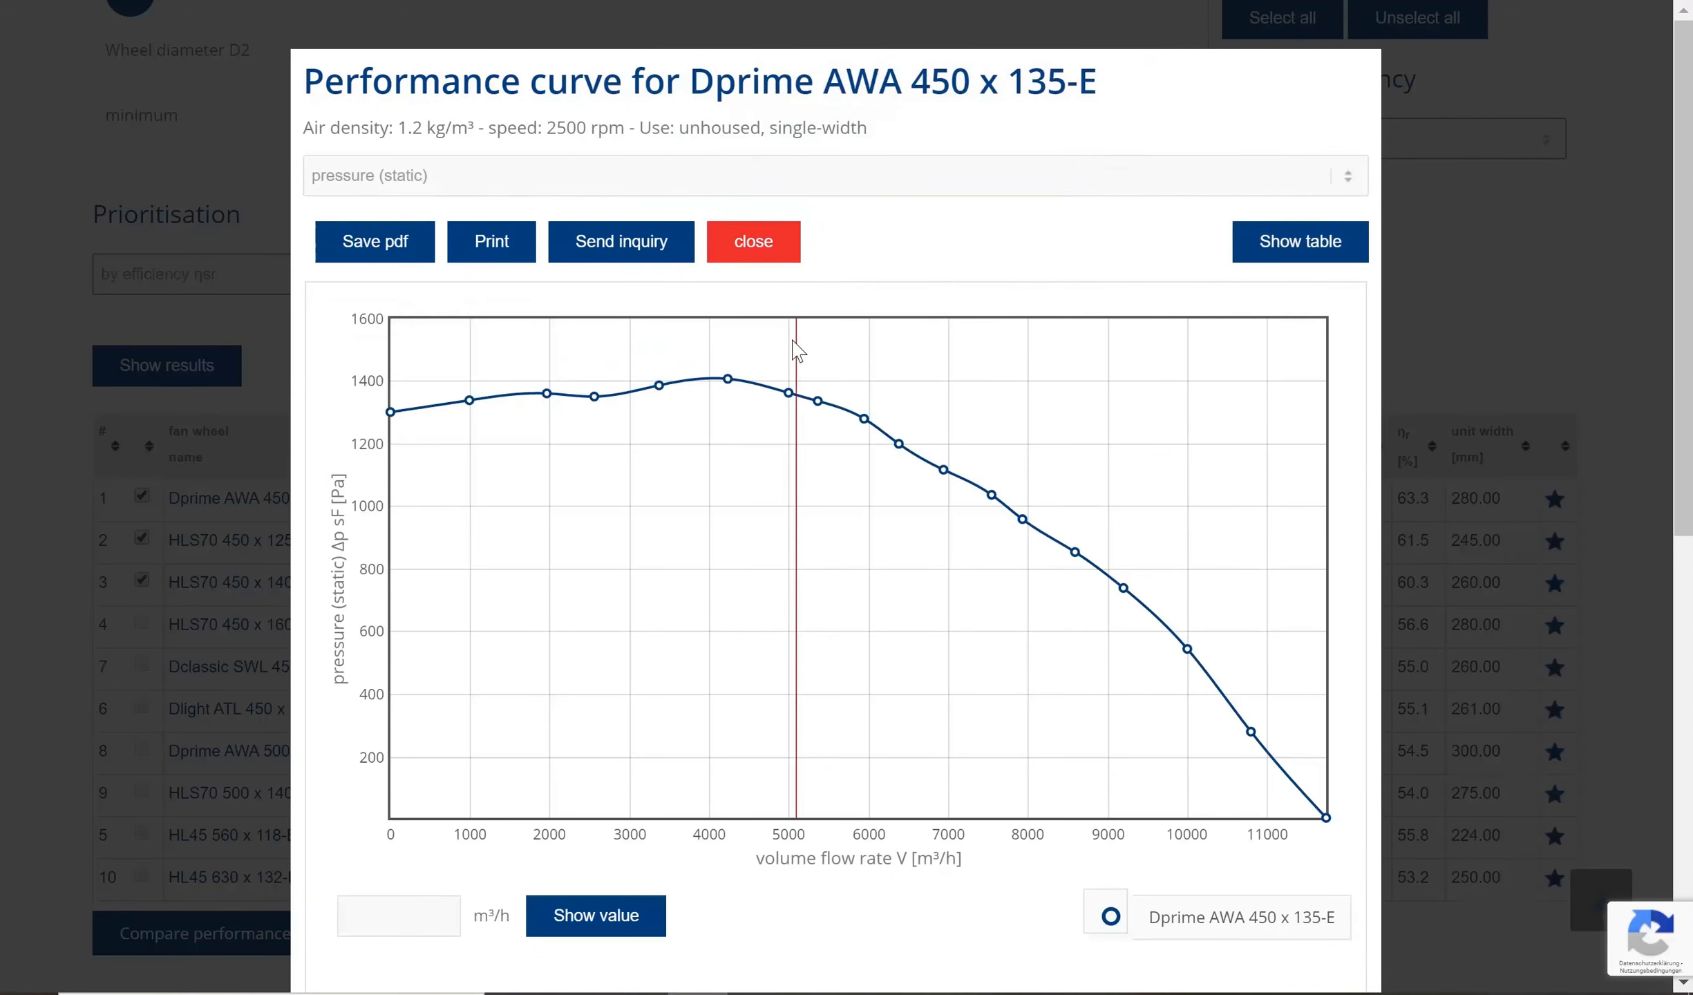
- Close the detailed view and compare the performance curves of Dprime AWA 450 x 135-E, HLS70 450 x 125-E and HLS70 450 x 160-E
scroll(798, 351, down, 3)
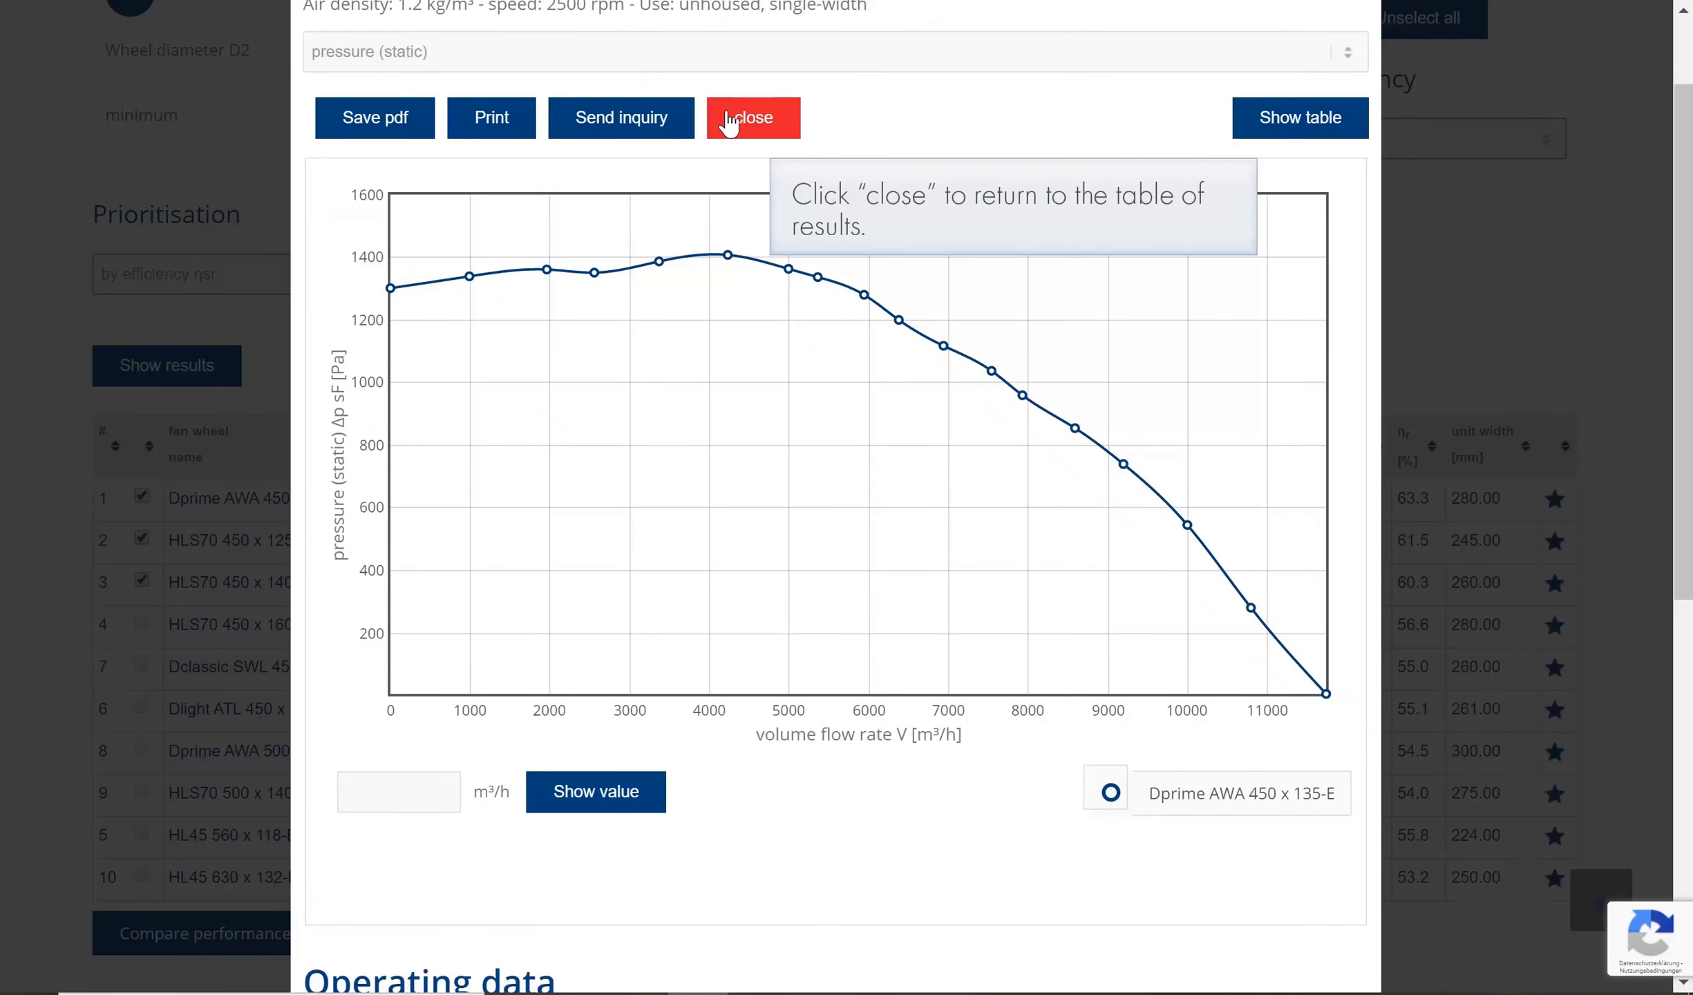
click(729, 123)
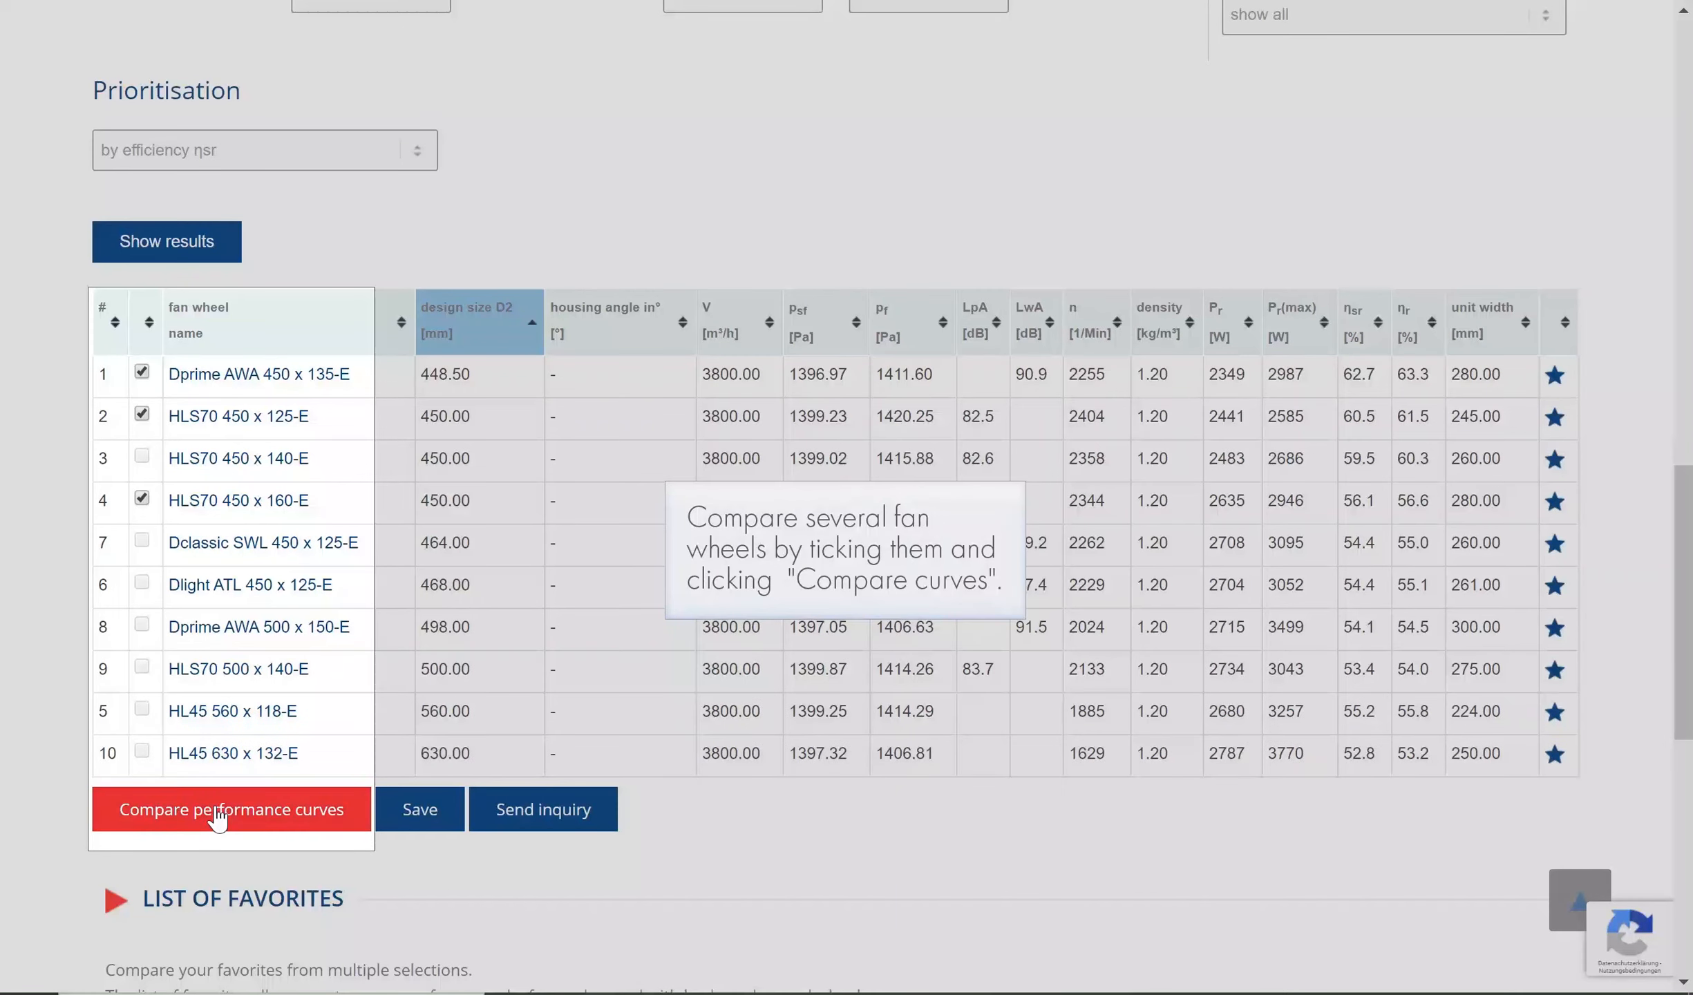
click(215, 804)
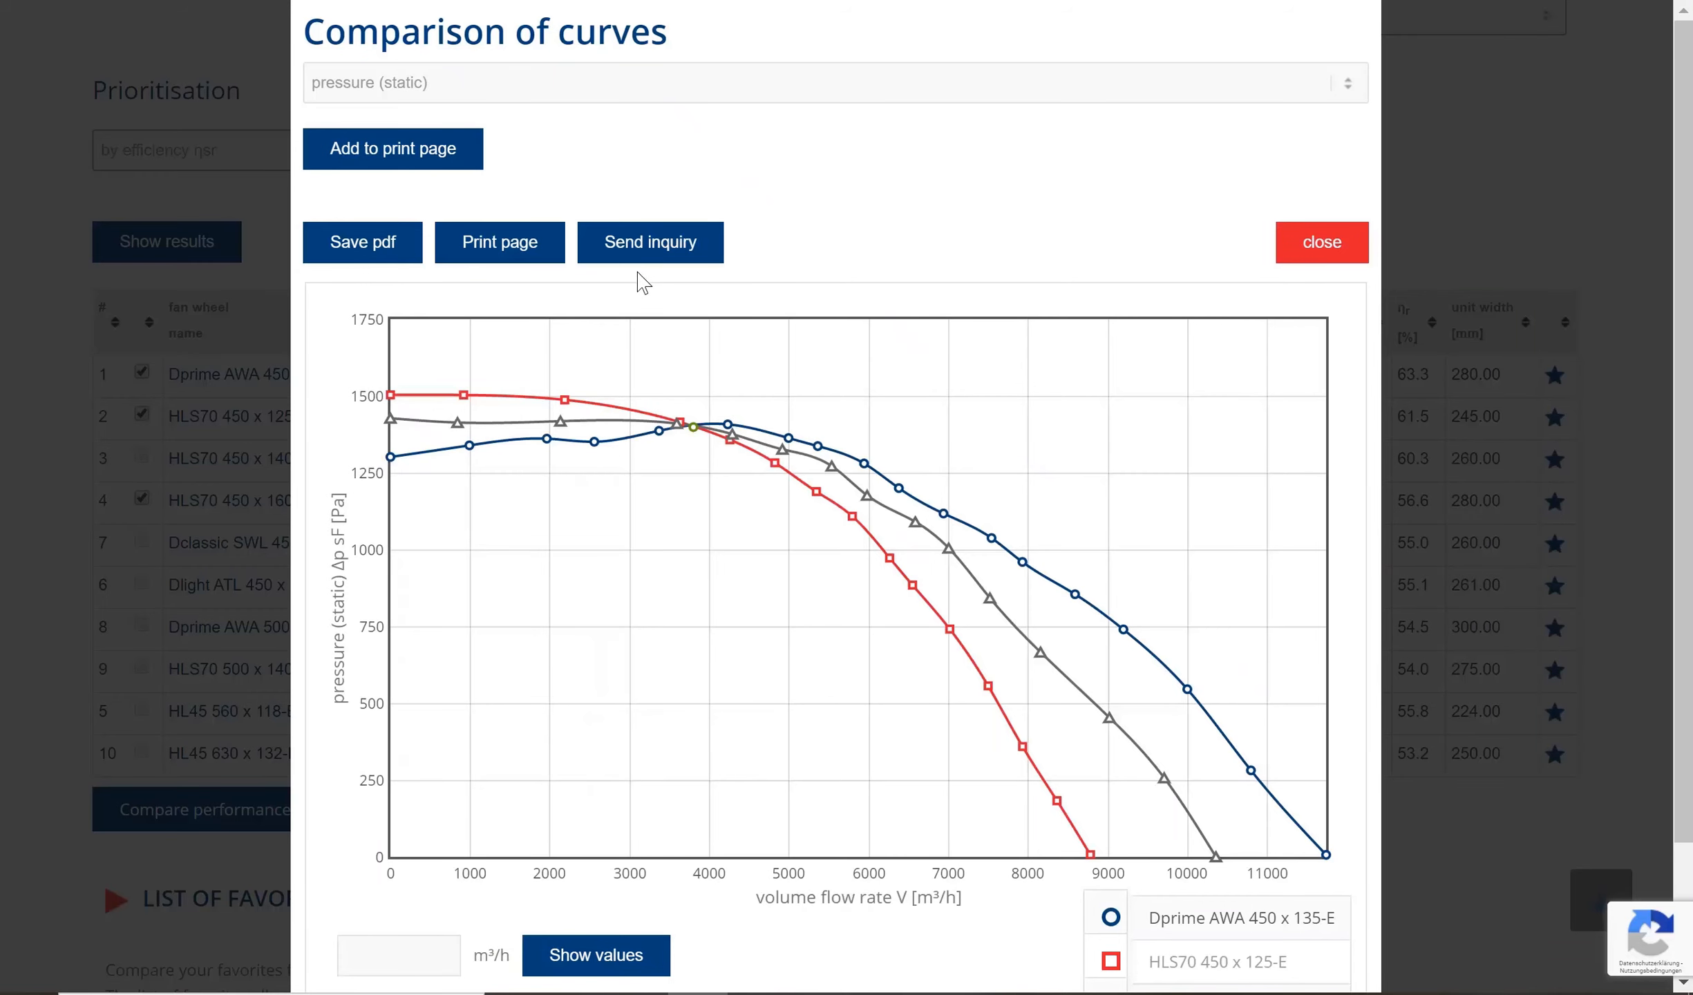
- Set a marker at about 3777 m³/h on the pressure (static) comparison and add that chart to the print page
scroll(642, 291, down, 3)
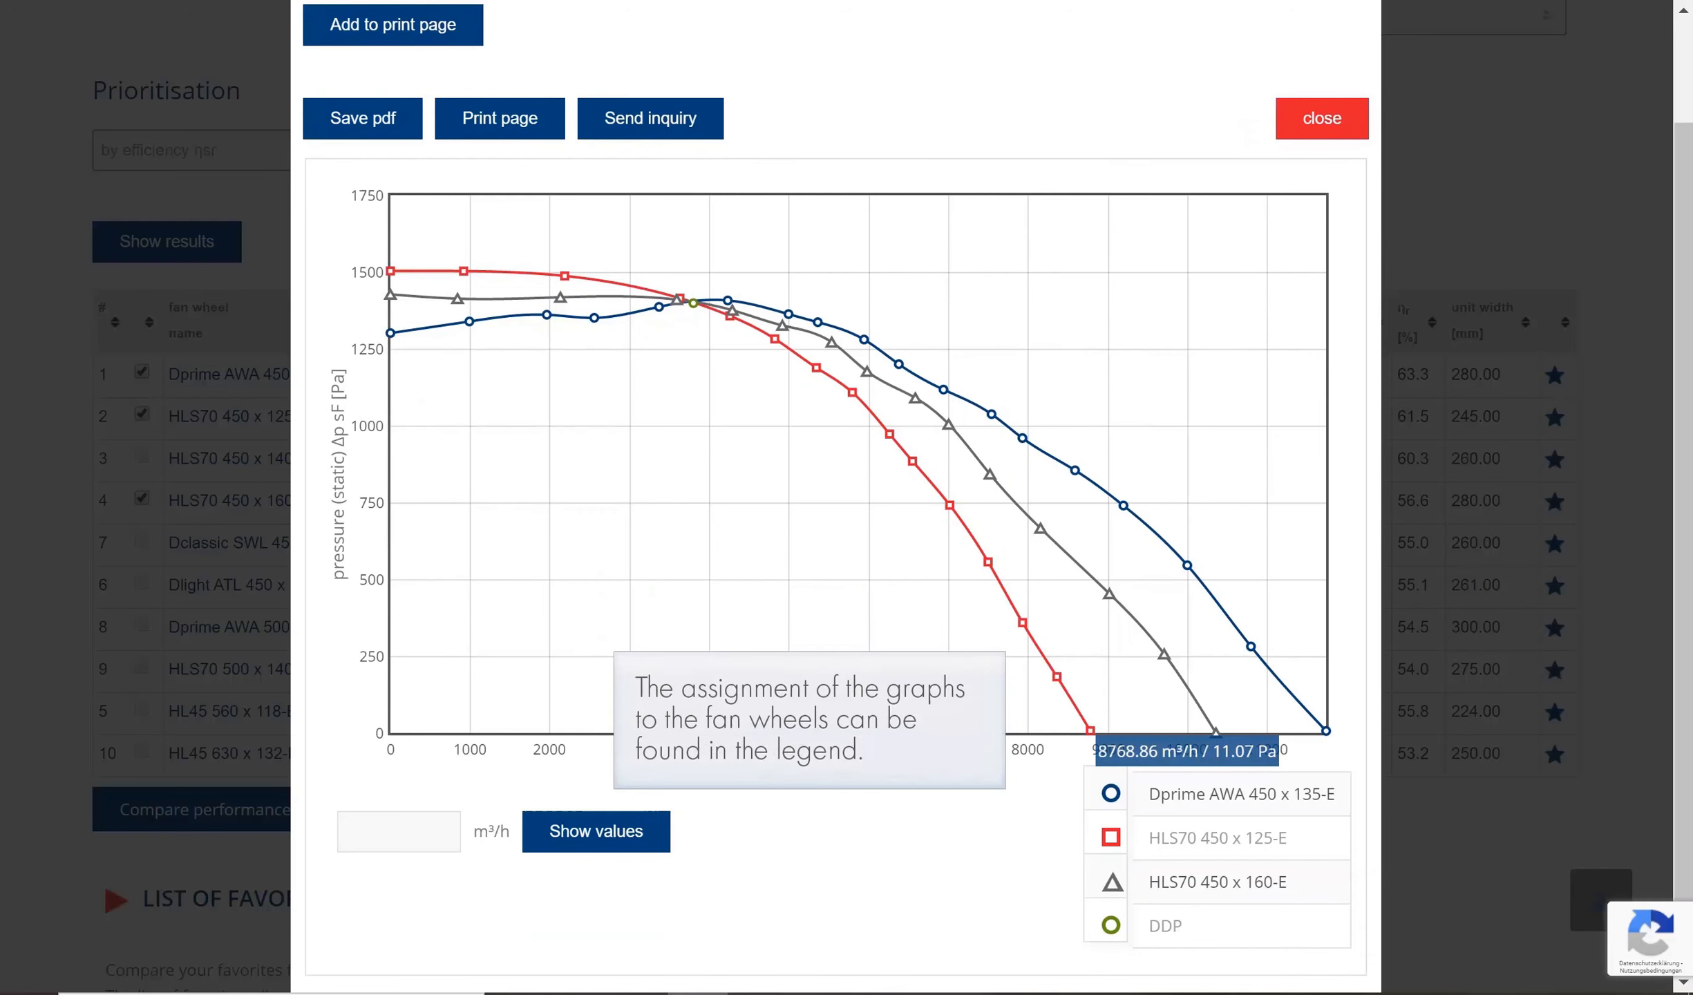
click(693, 622)
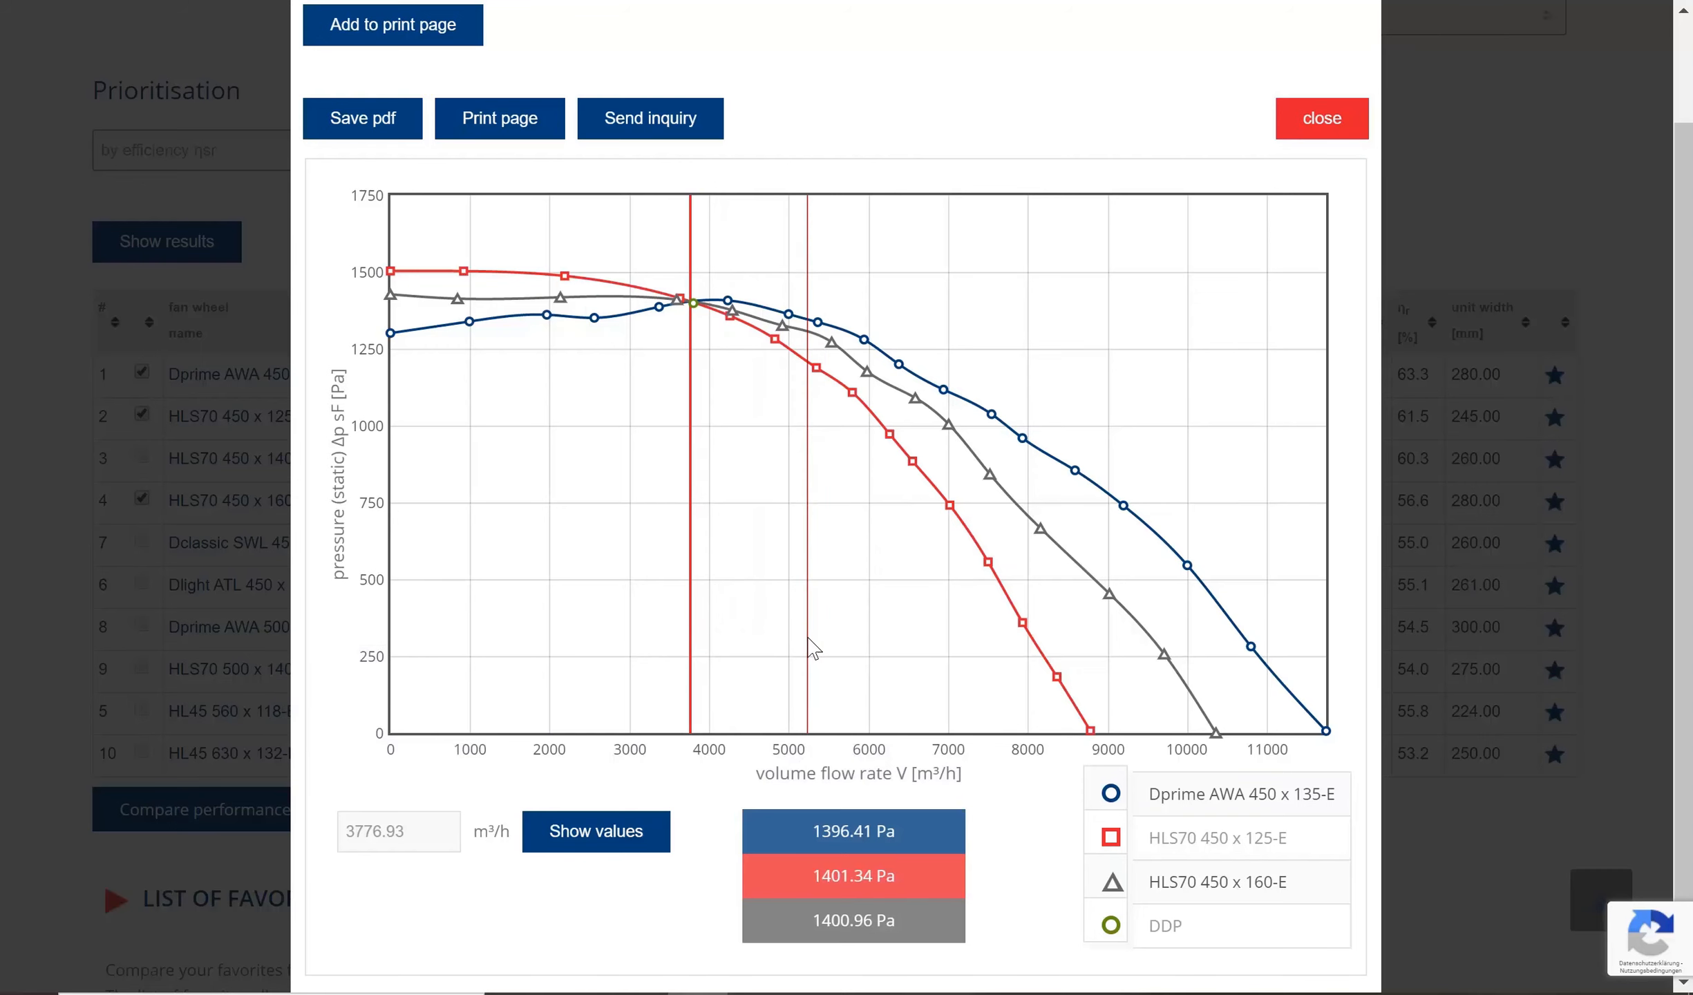
scroll(813, 646, up, 2)
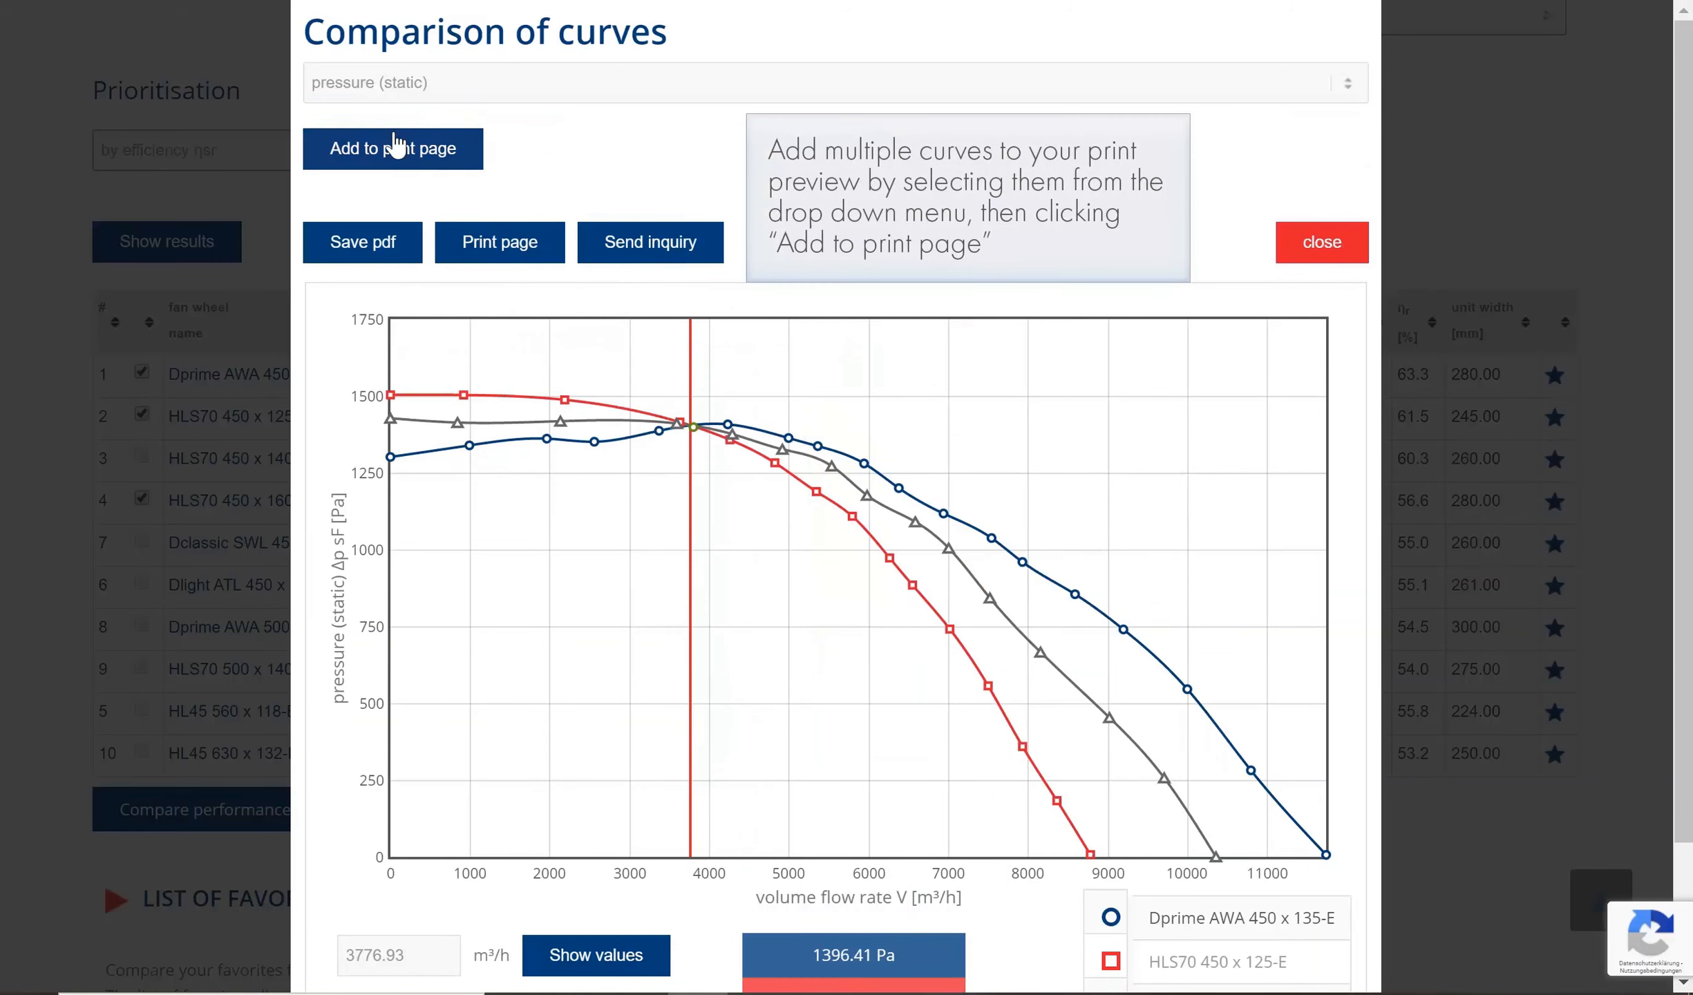
click(385, 152)
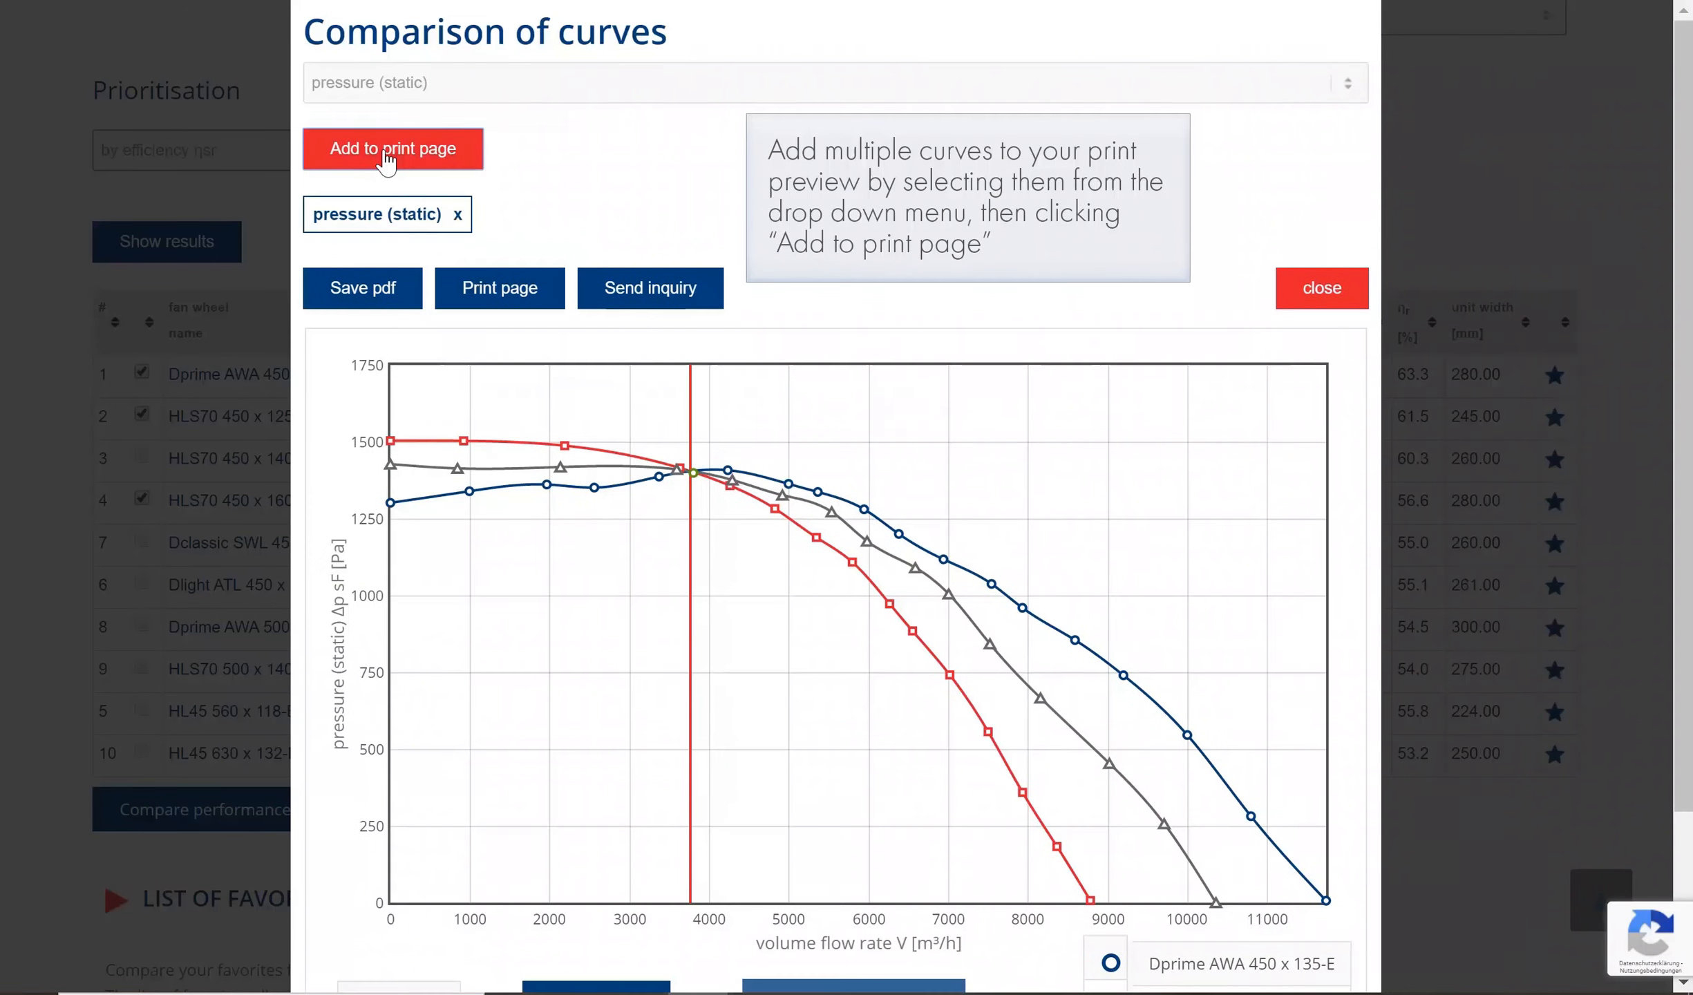
- Switch the comparison to shaft power, set a marker at about 4741 m³/h and add the chart to the print page
click(392, 90)
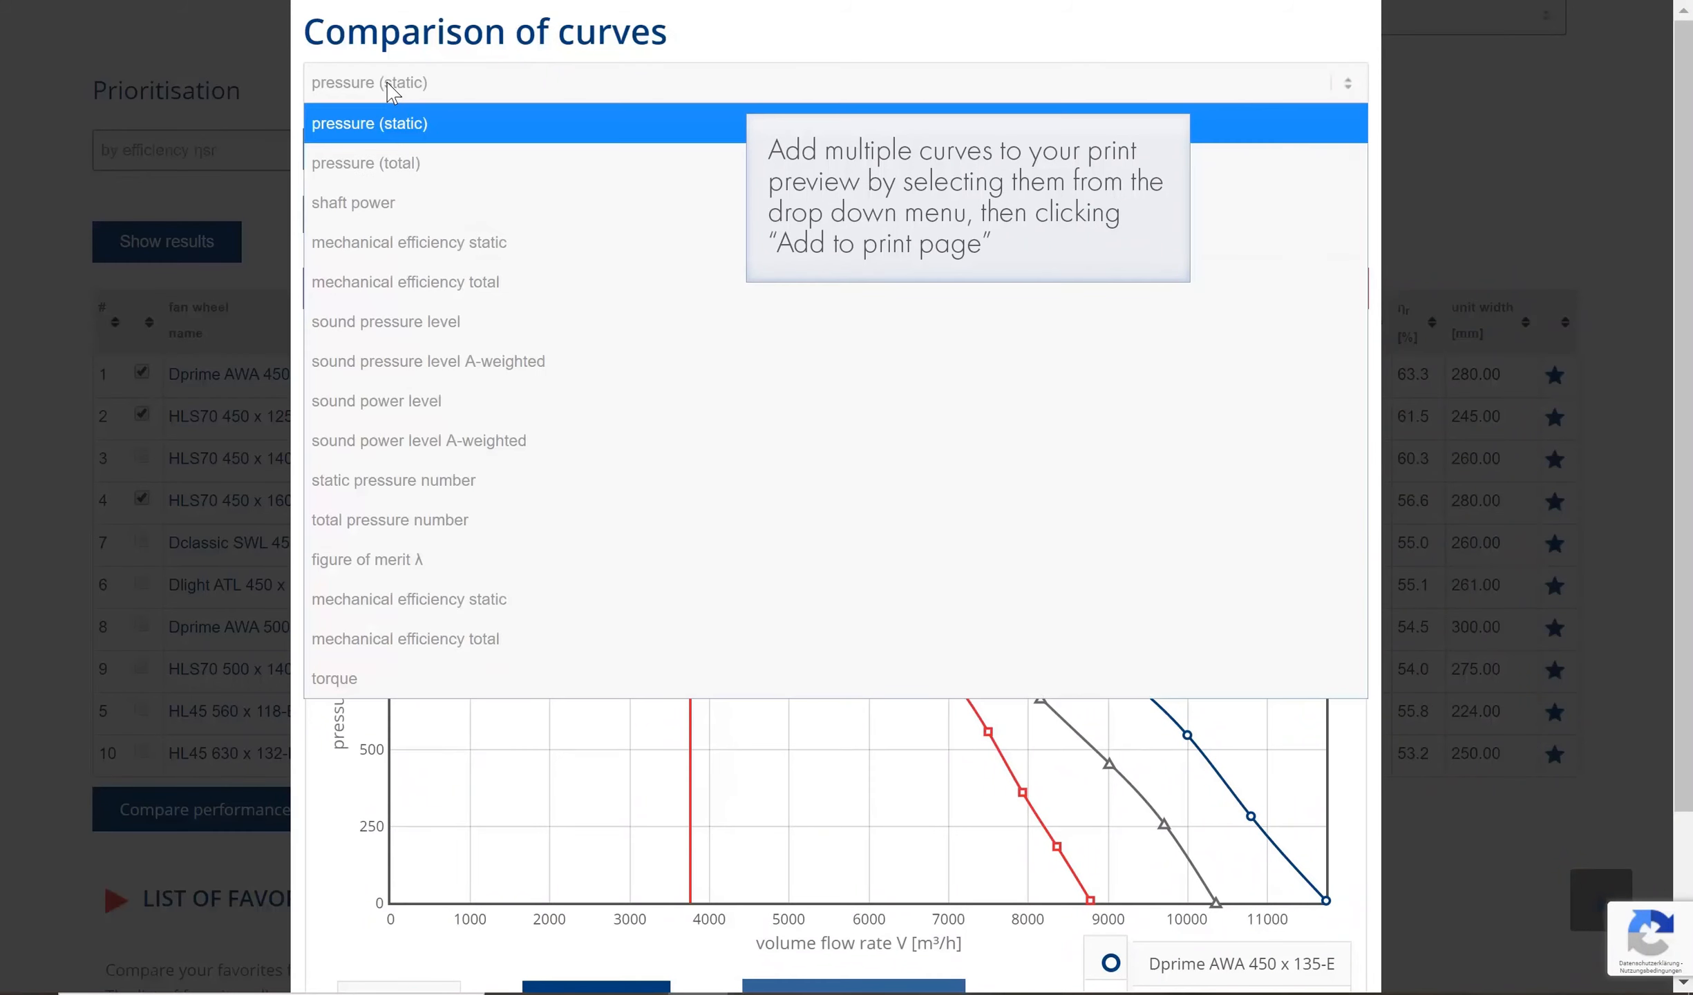
click(371, 193)
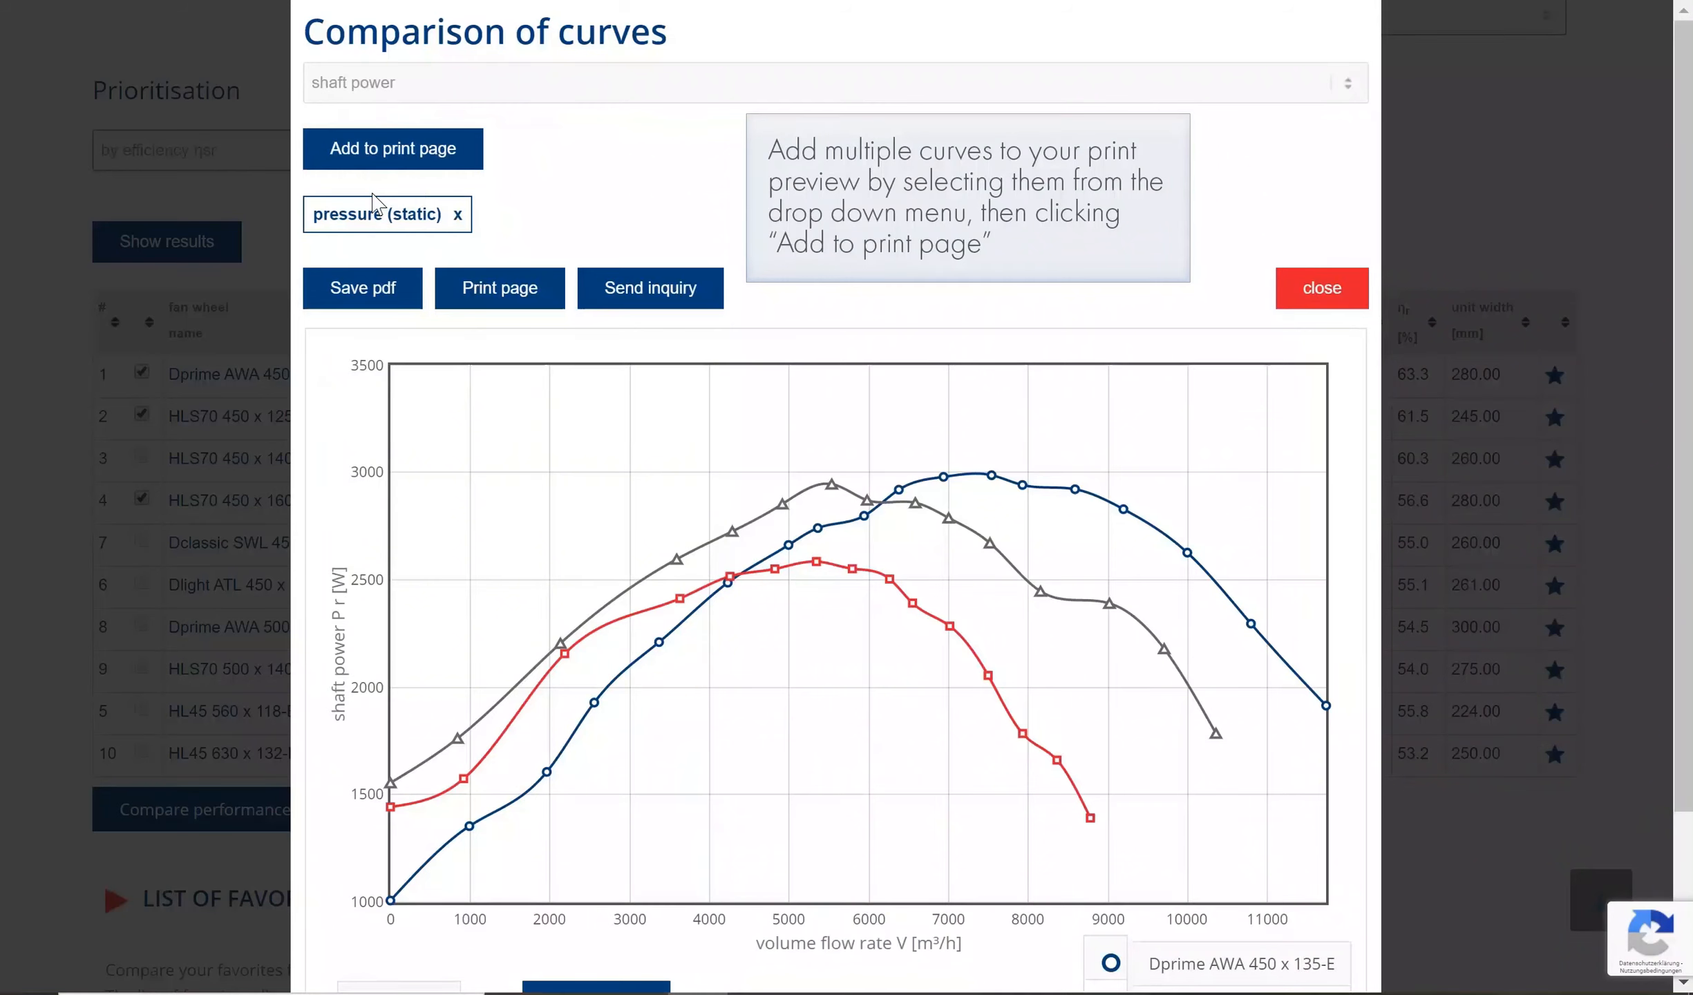
scroll(664, 449, down, 2)
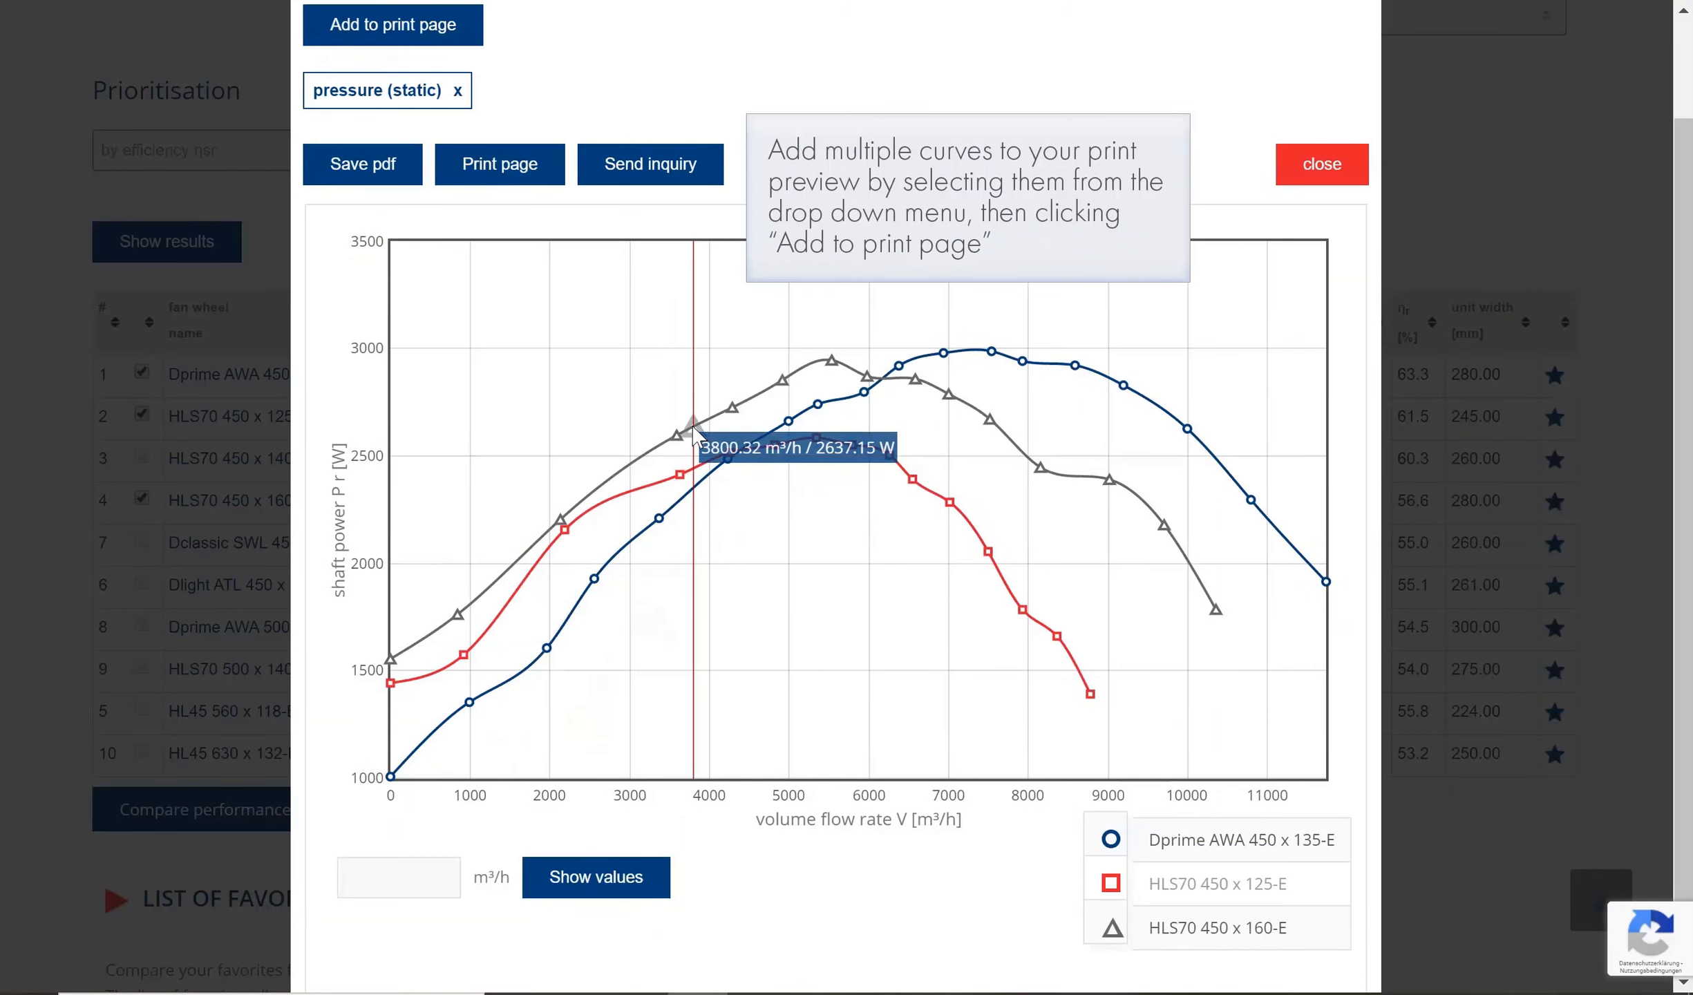
scroll(763, 528, up, 2)
click(768, 546)
scroll(746, 442, down, 1)
scroll(749, 443, down, 3)
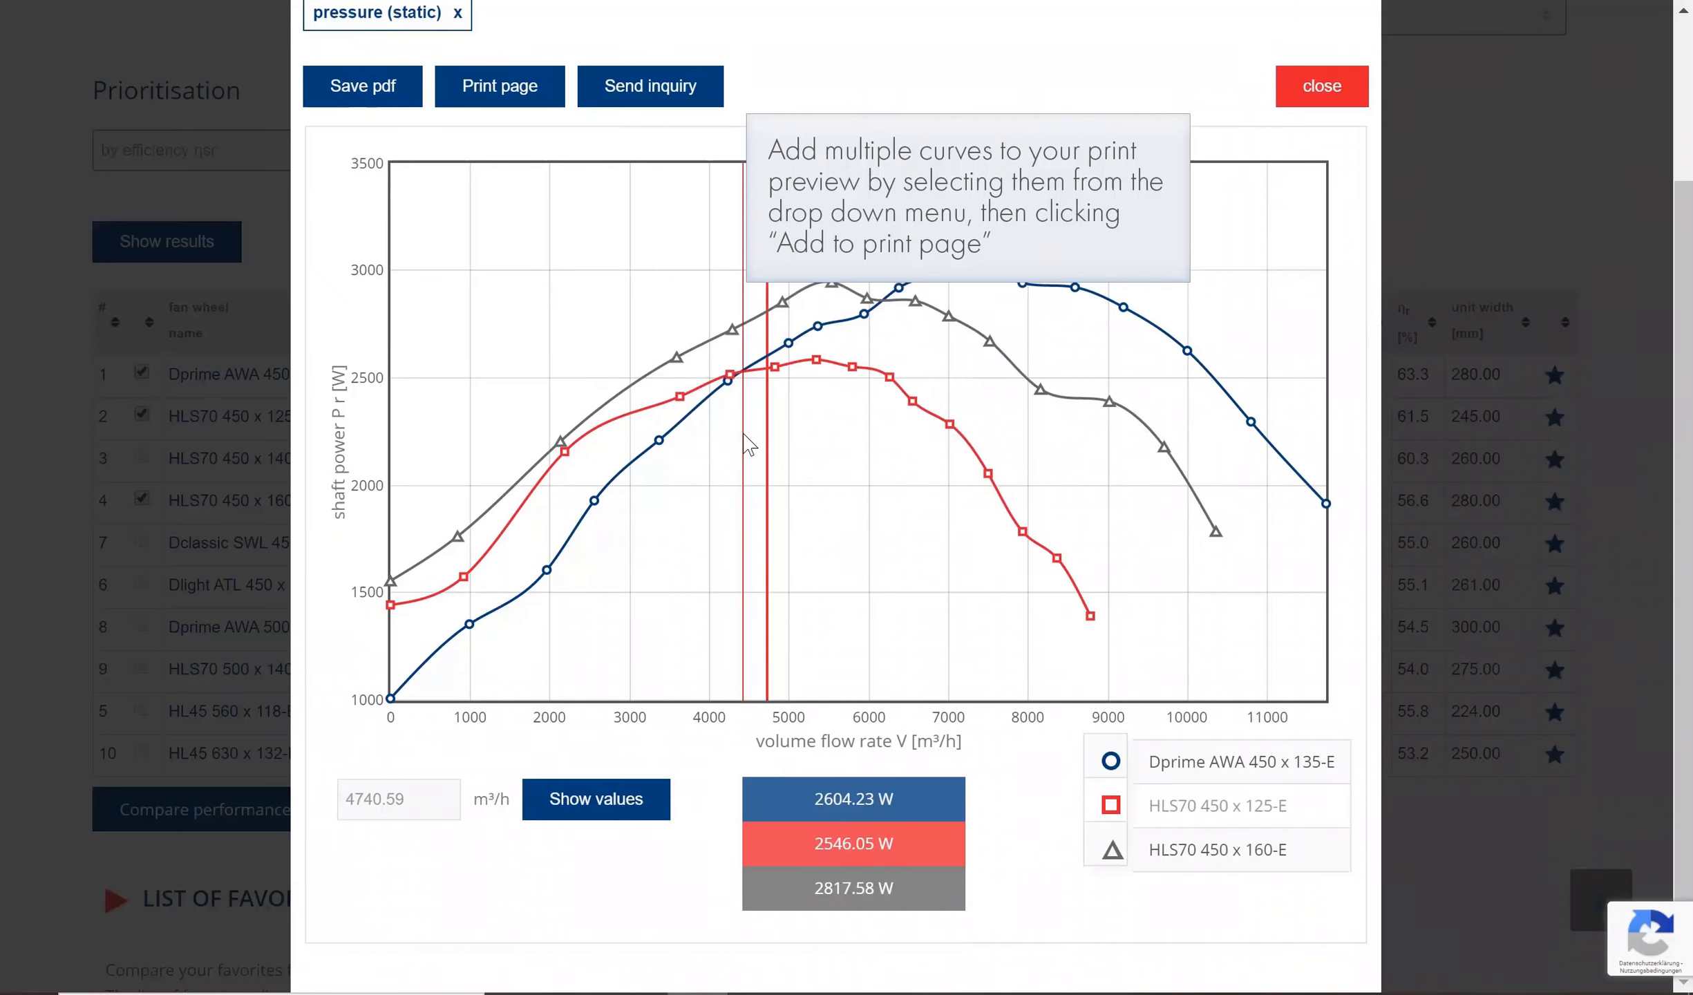
scroll(745, 437, up, 3)
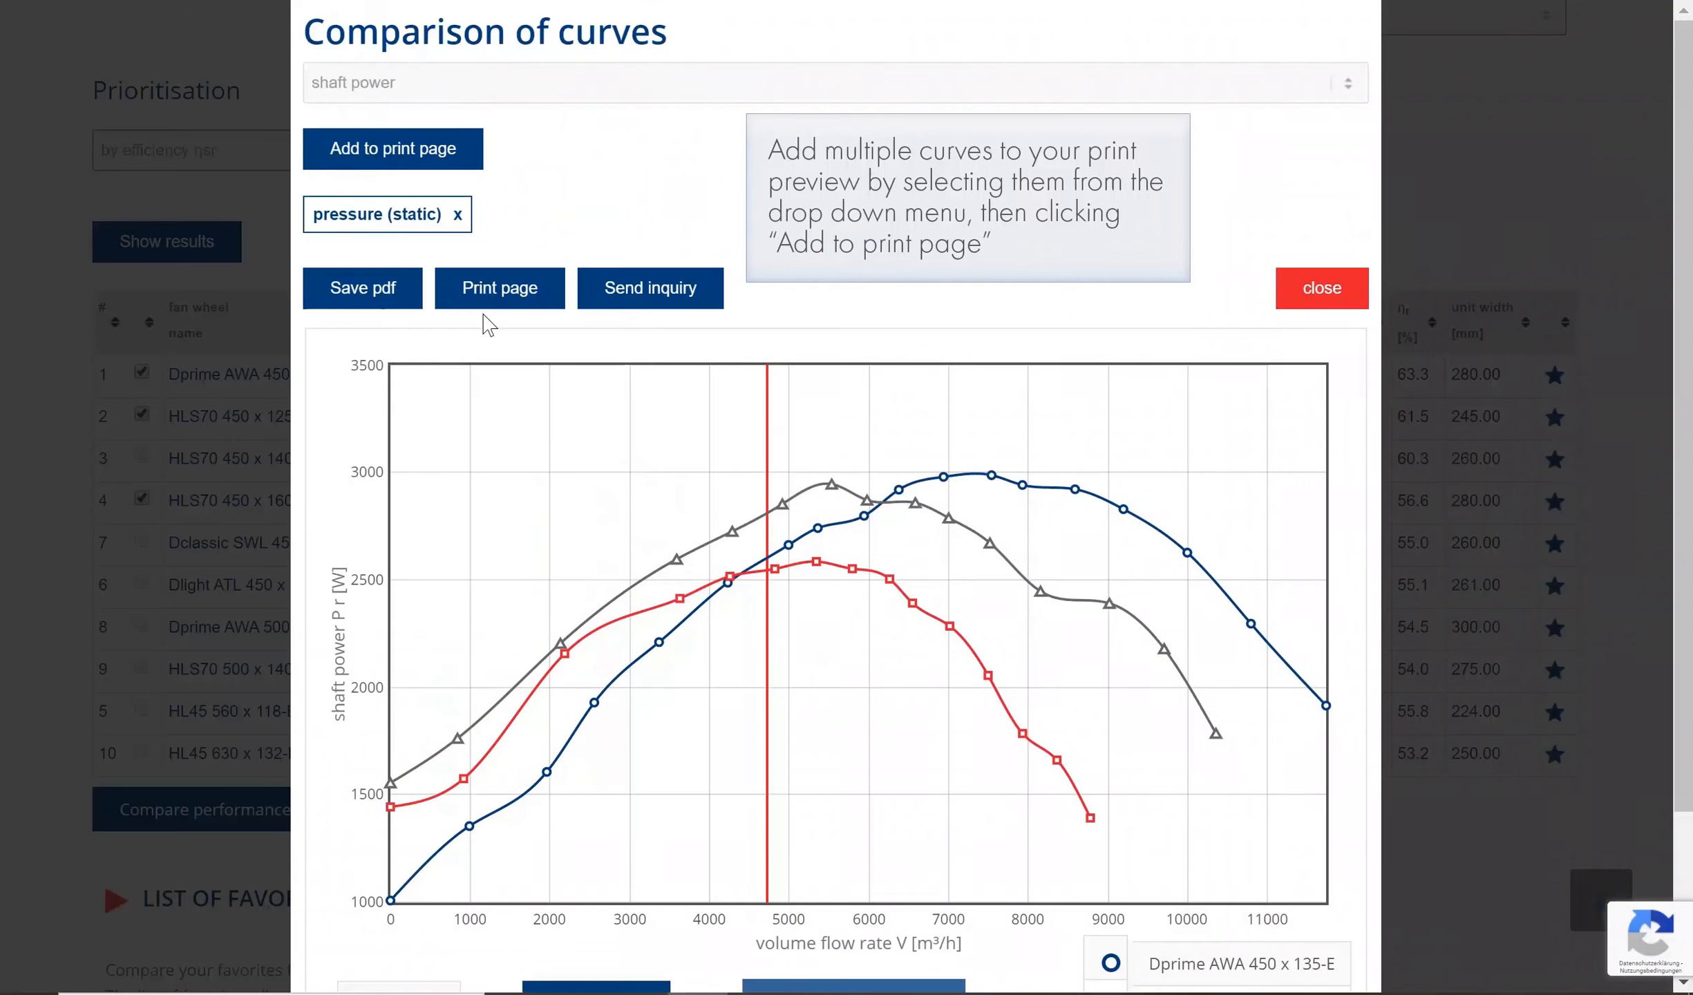
click(389, 160)
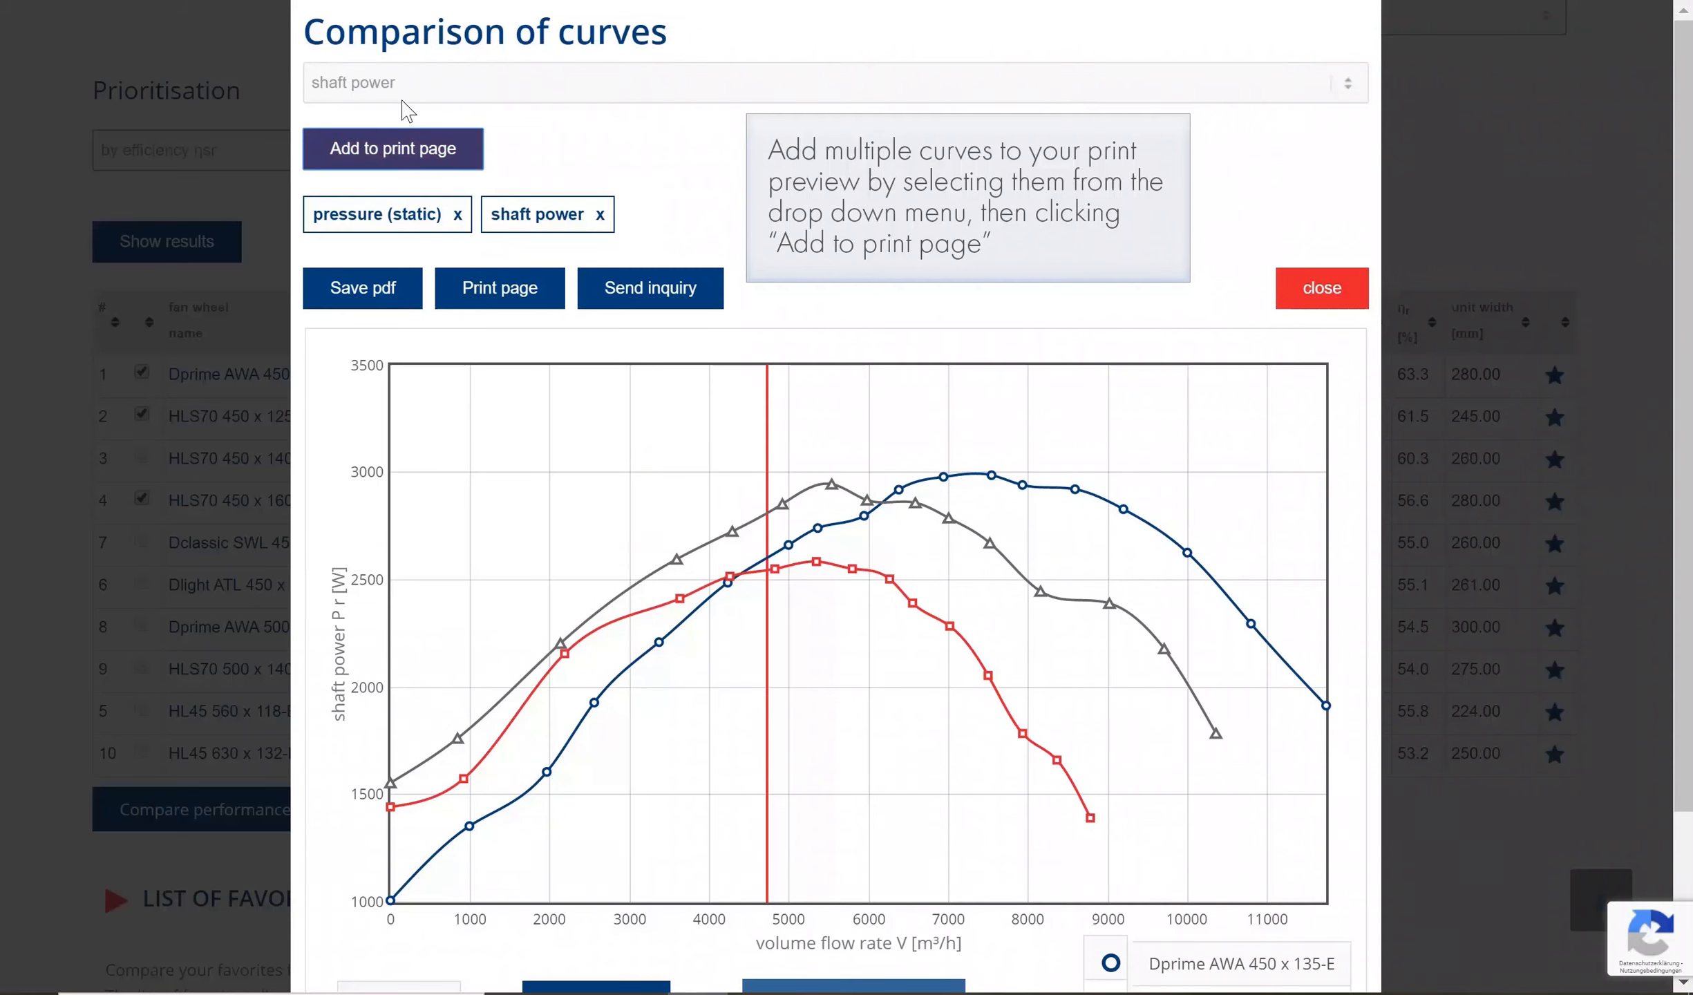
- Switch the comparison to mechanical efficiency static, set a marker at about 3728 m³/h and add the chart to the print page
click(409, 83)
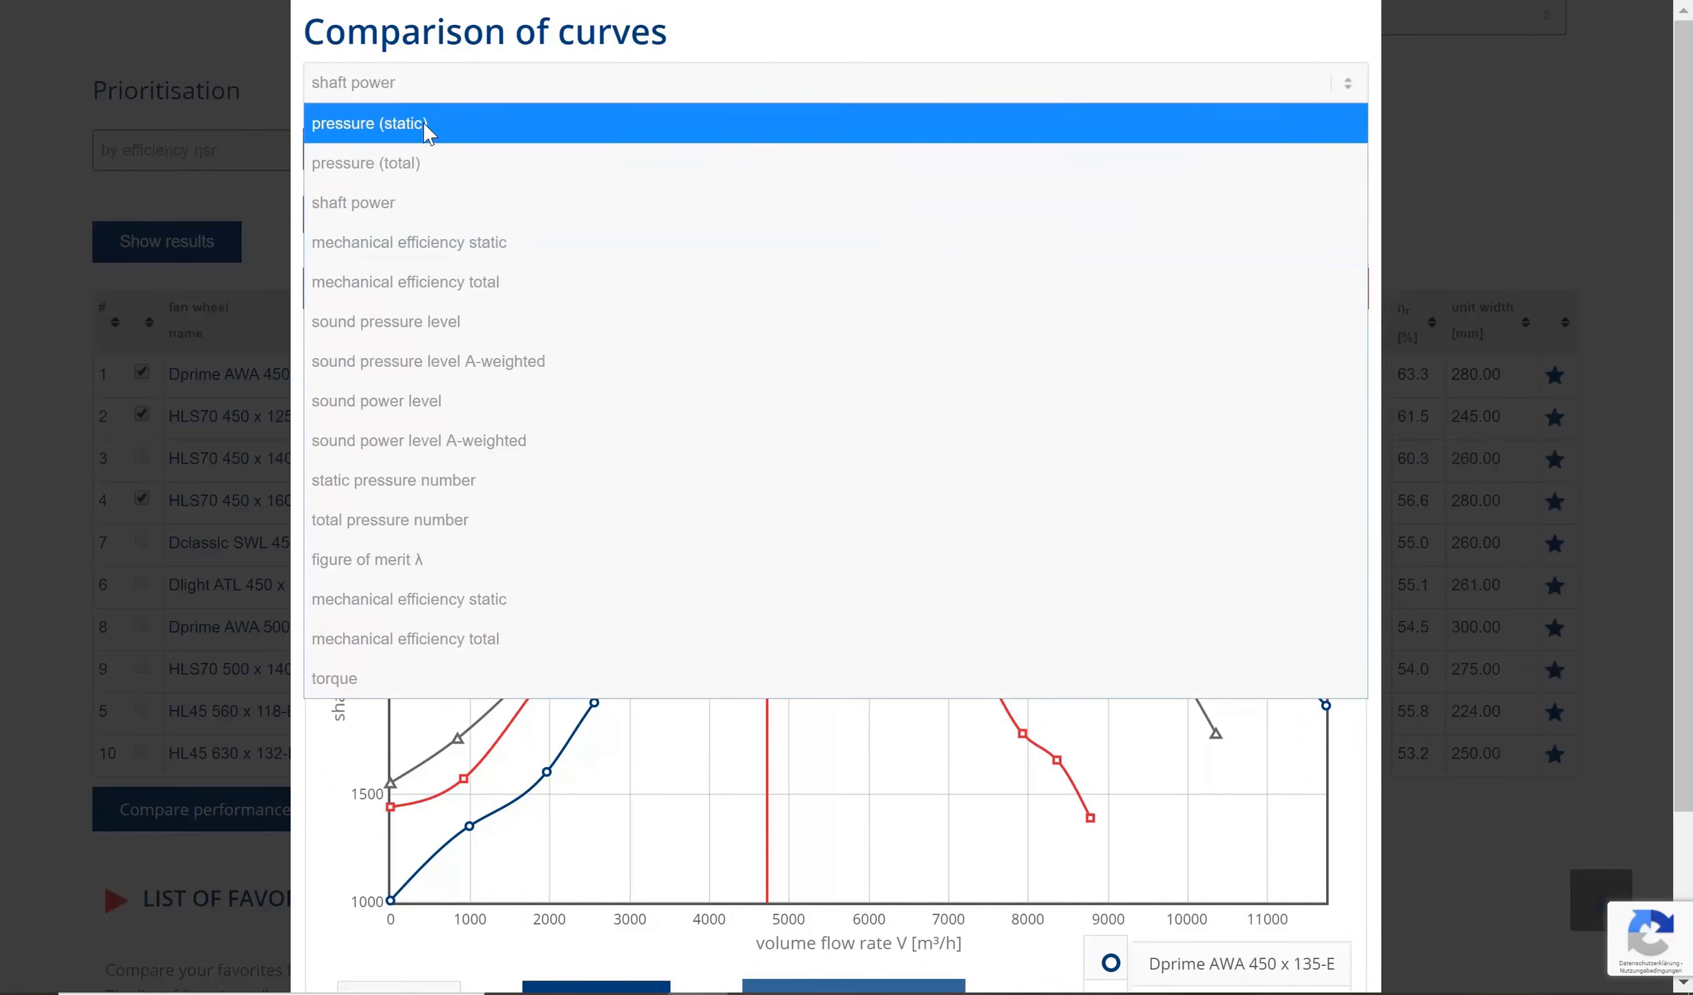
click(407, 242)
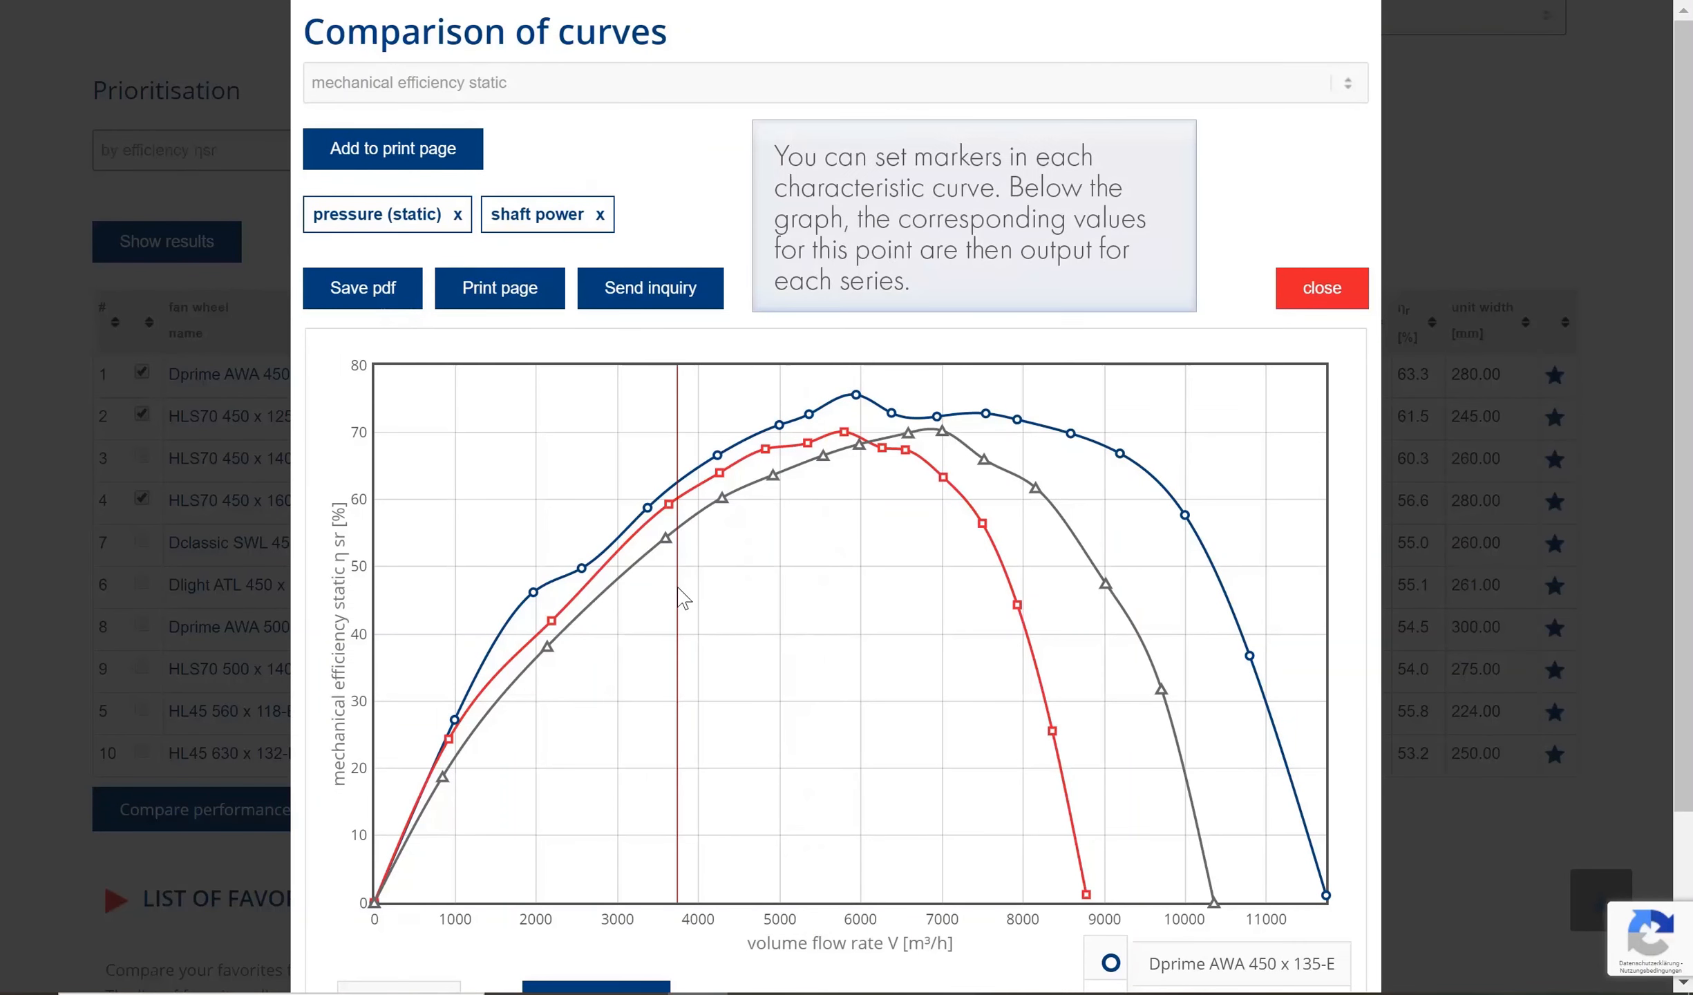
click(681, 598)
scroll(681, 598, down, 3)
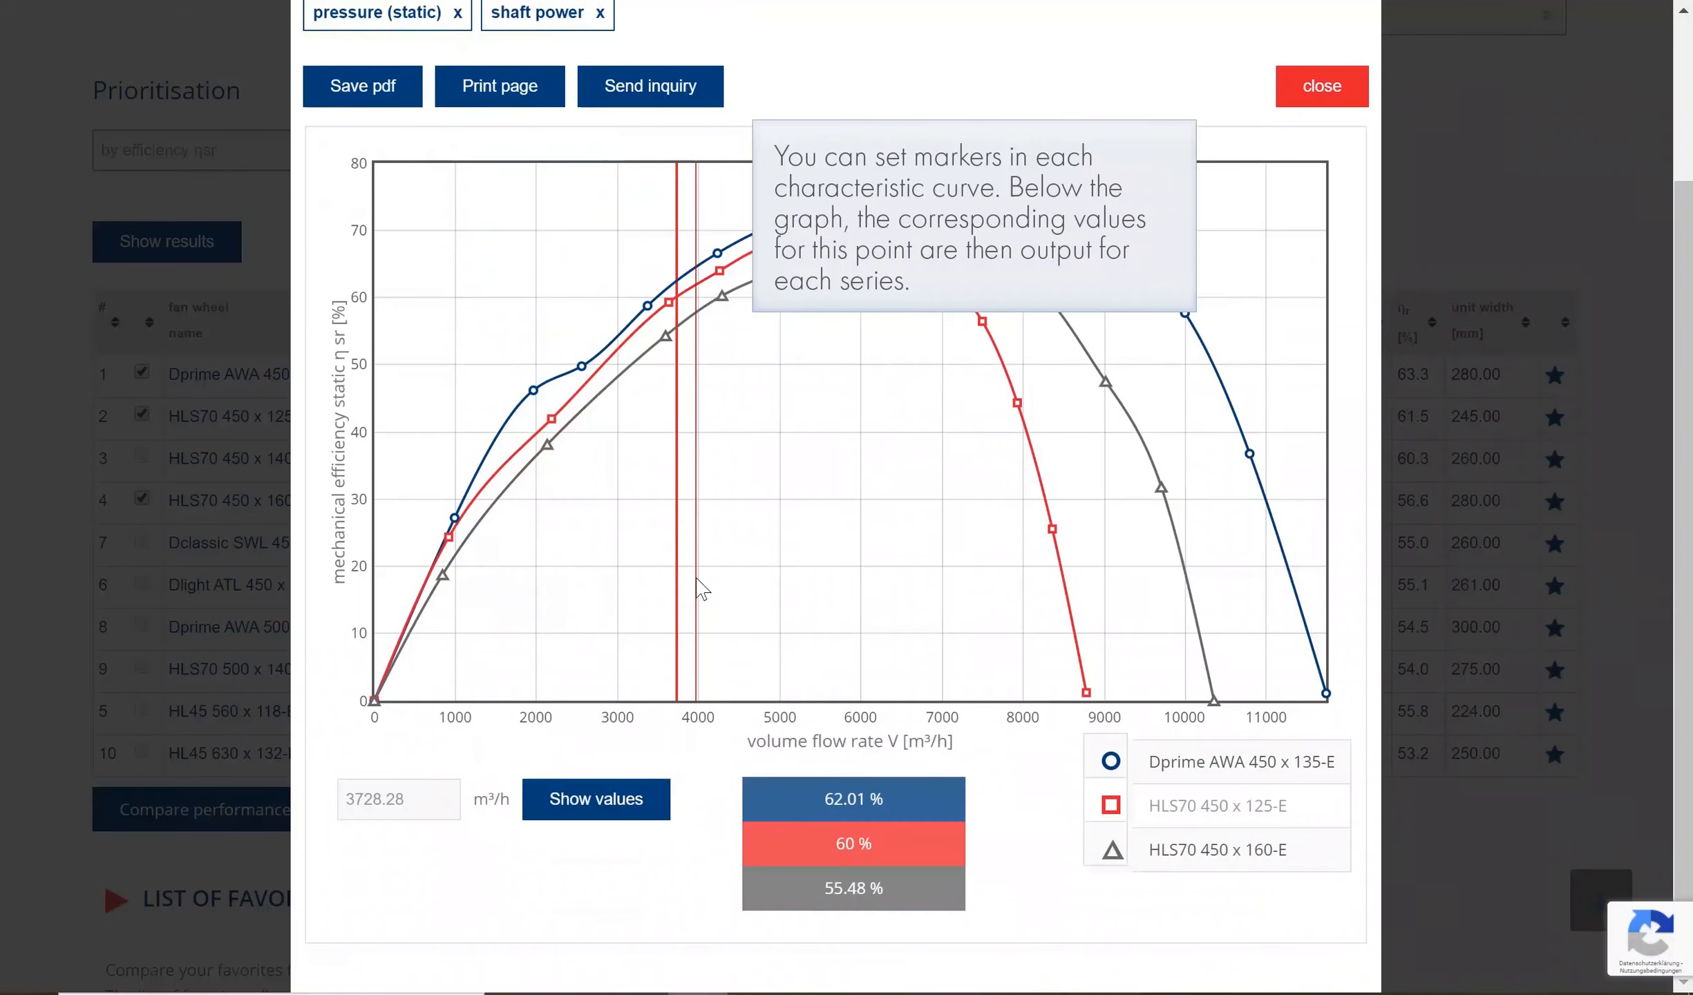
scroll(699, 586, up, 2)
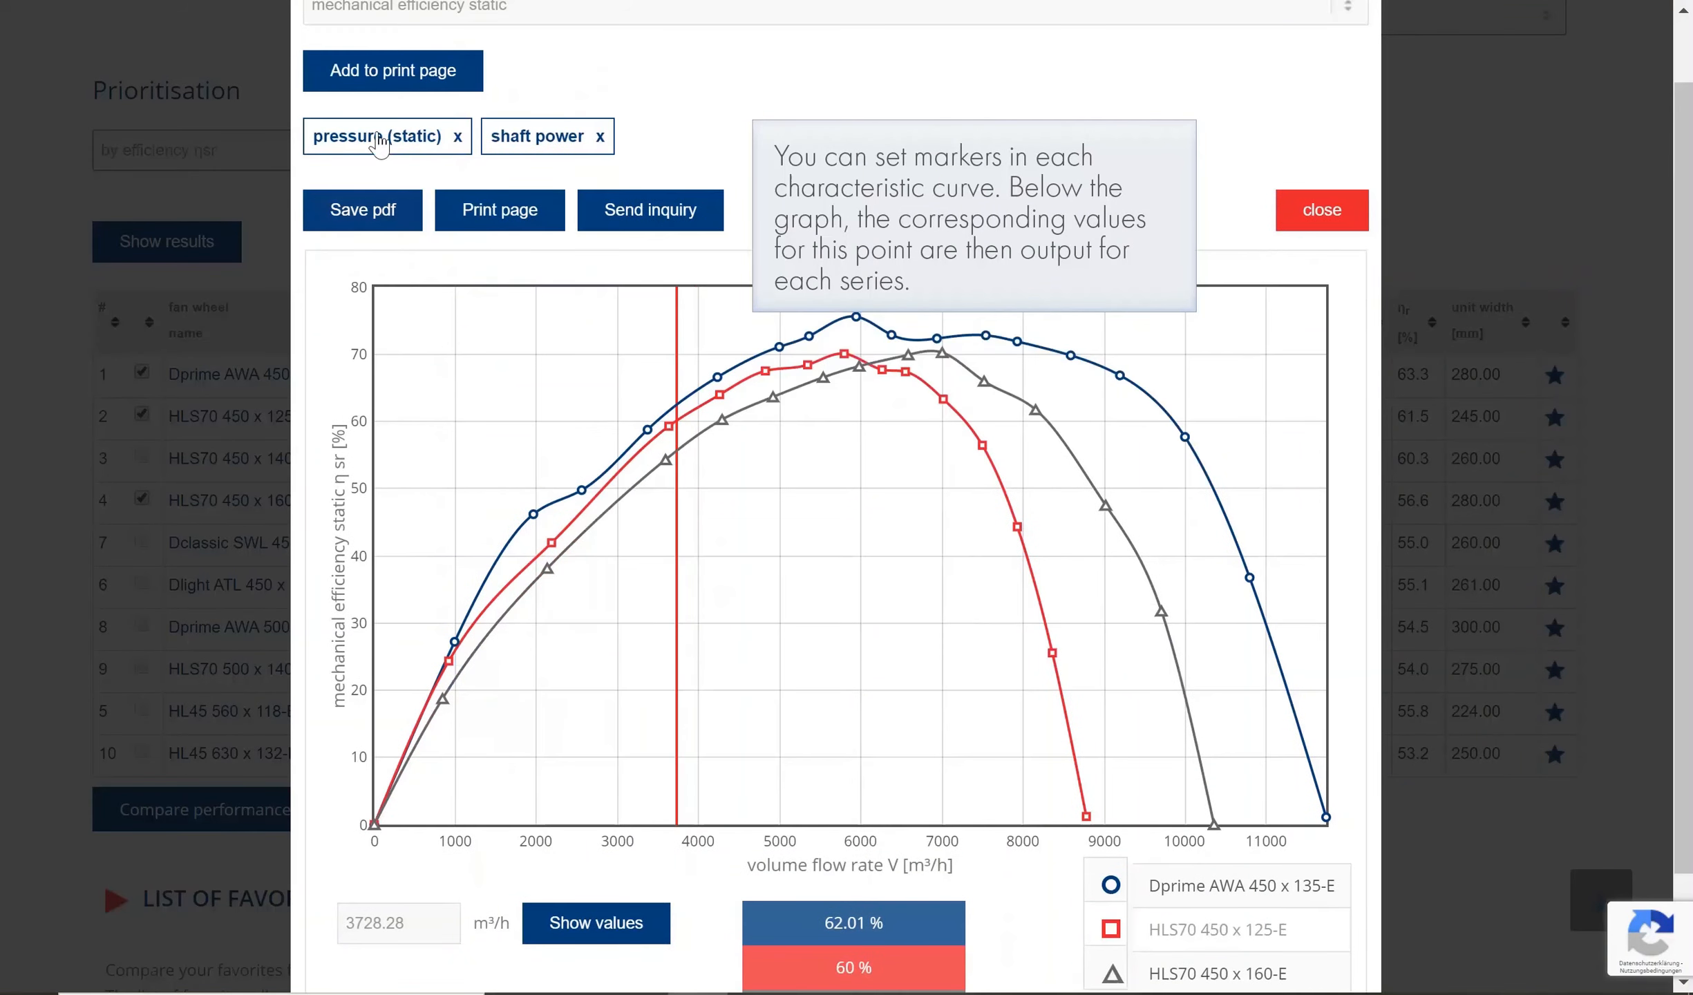
click(381, 81)
scroll(465, 221, up, 1)
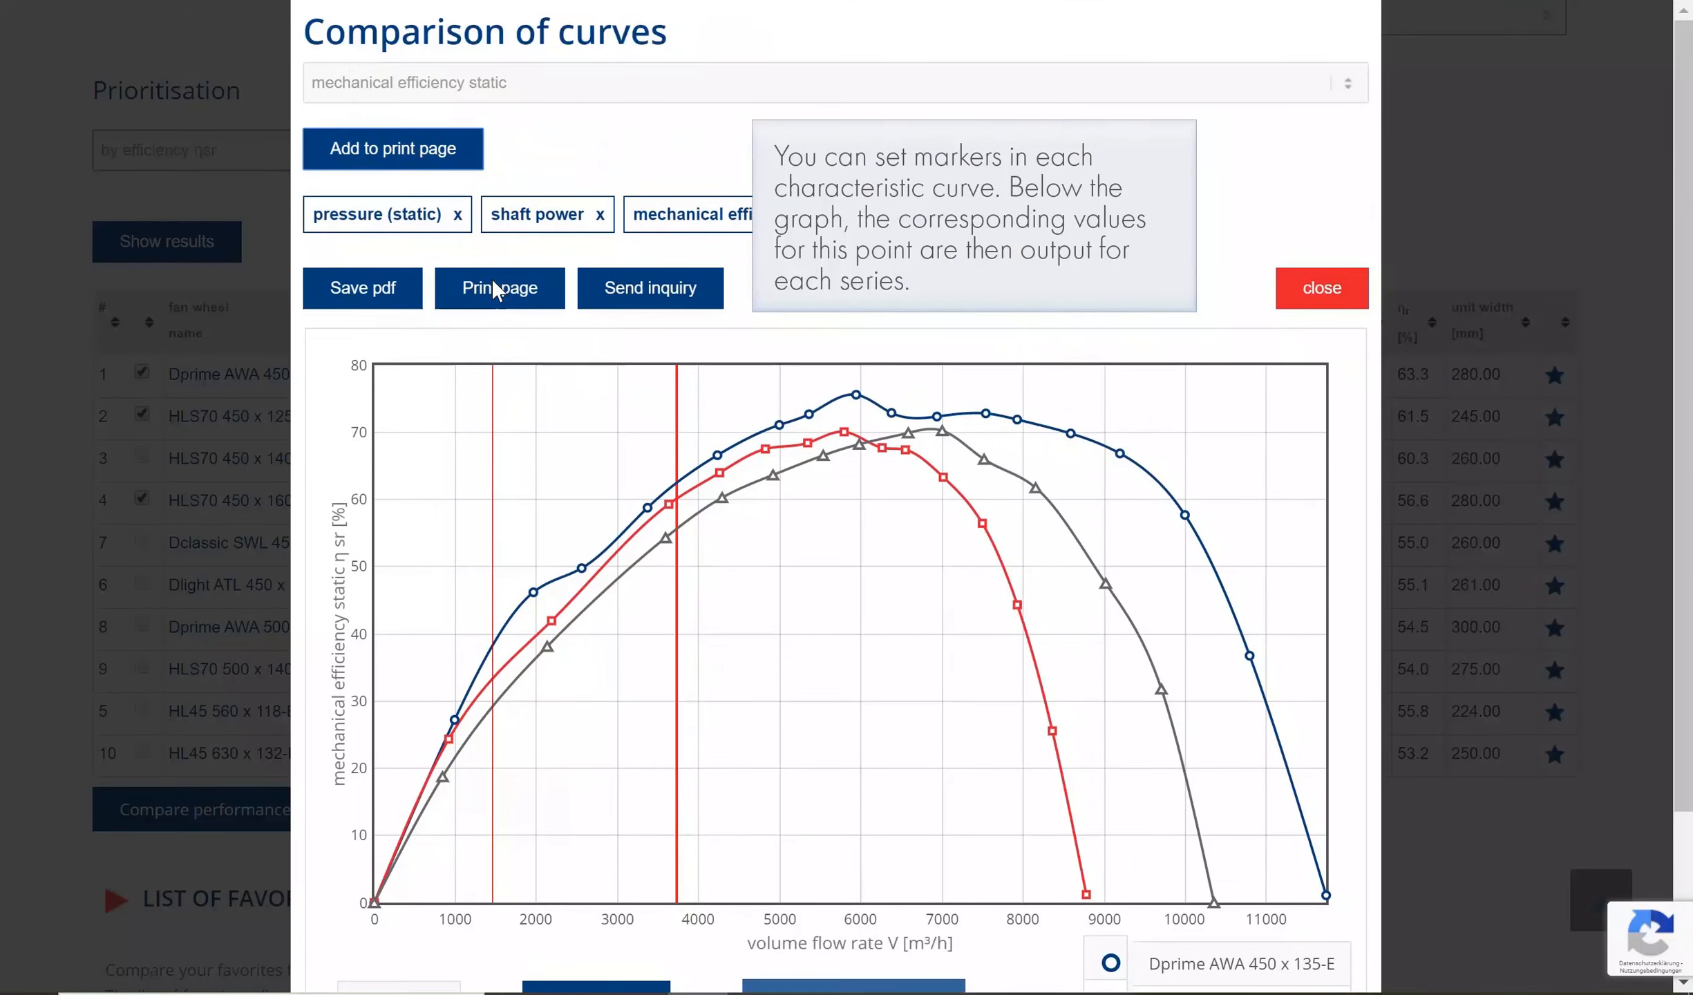
- Display the sound pressure level A-weighted comparison, check its legend and add the chart to the print page
click(474, 88)
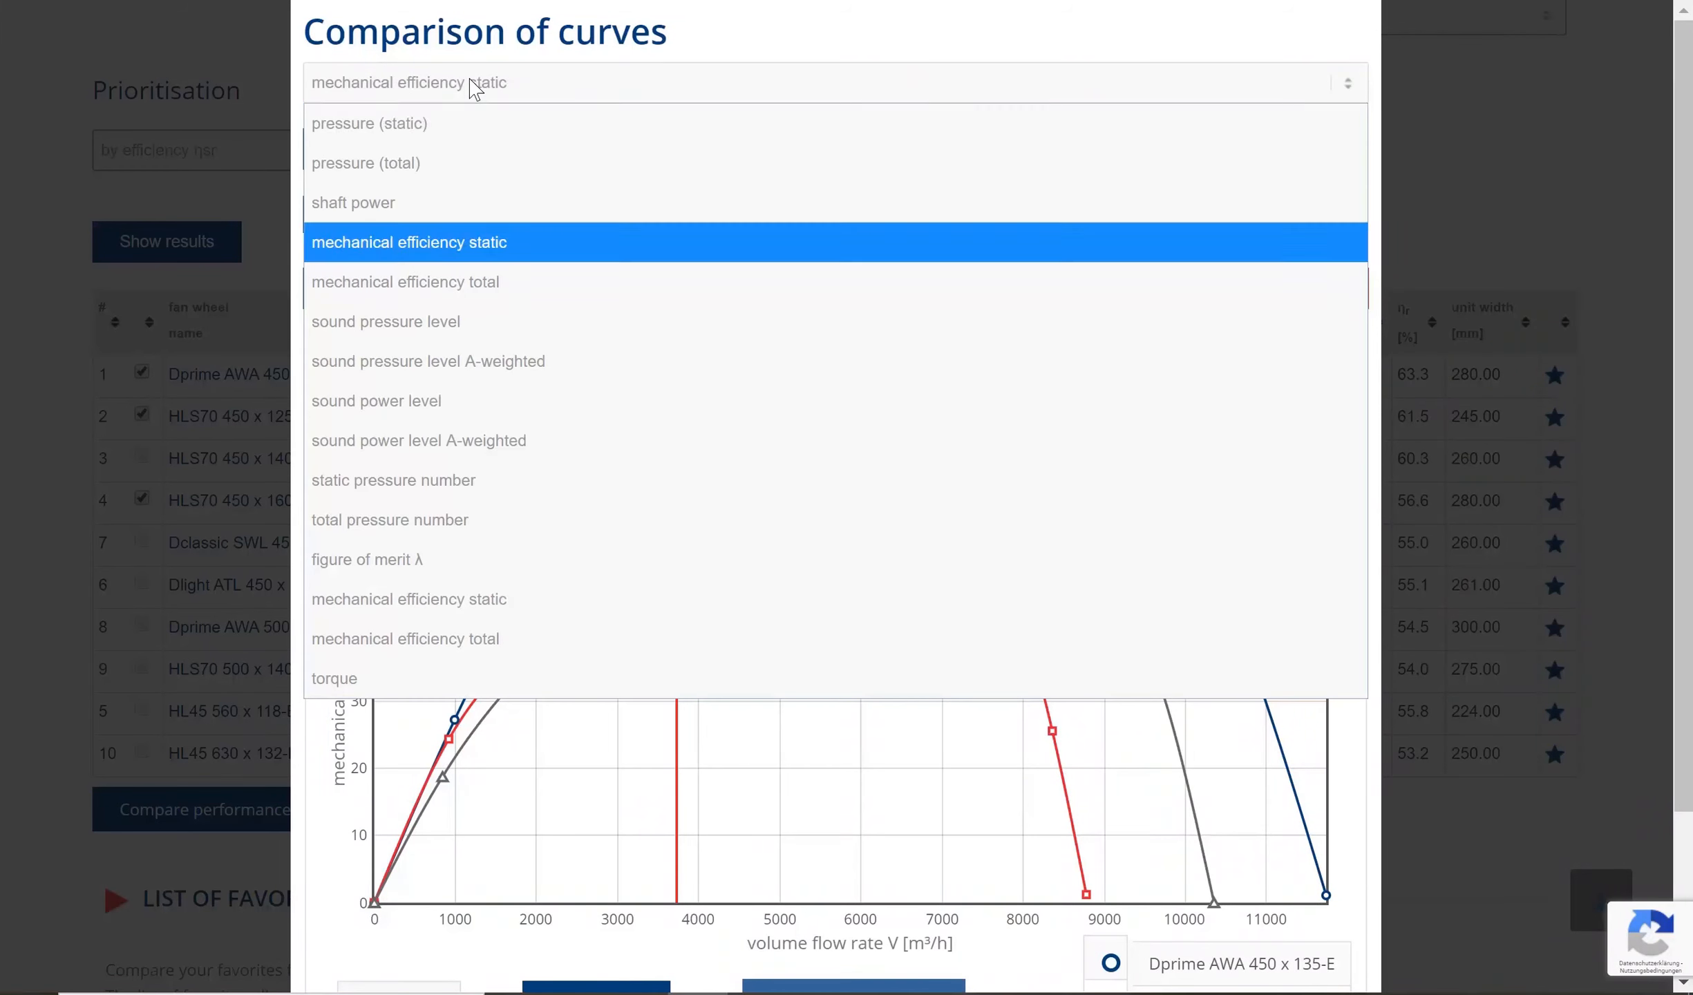
click(476, 362)
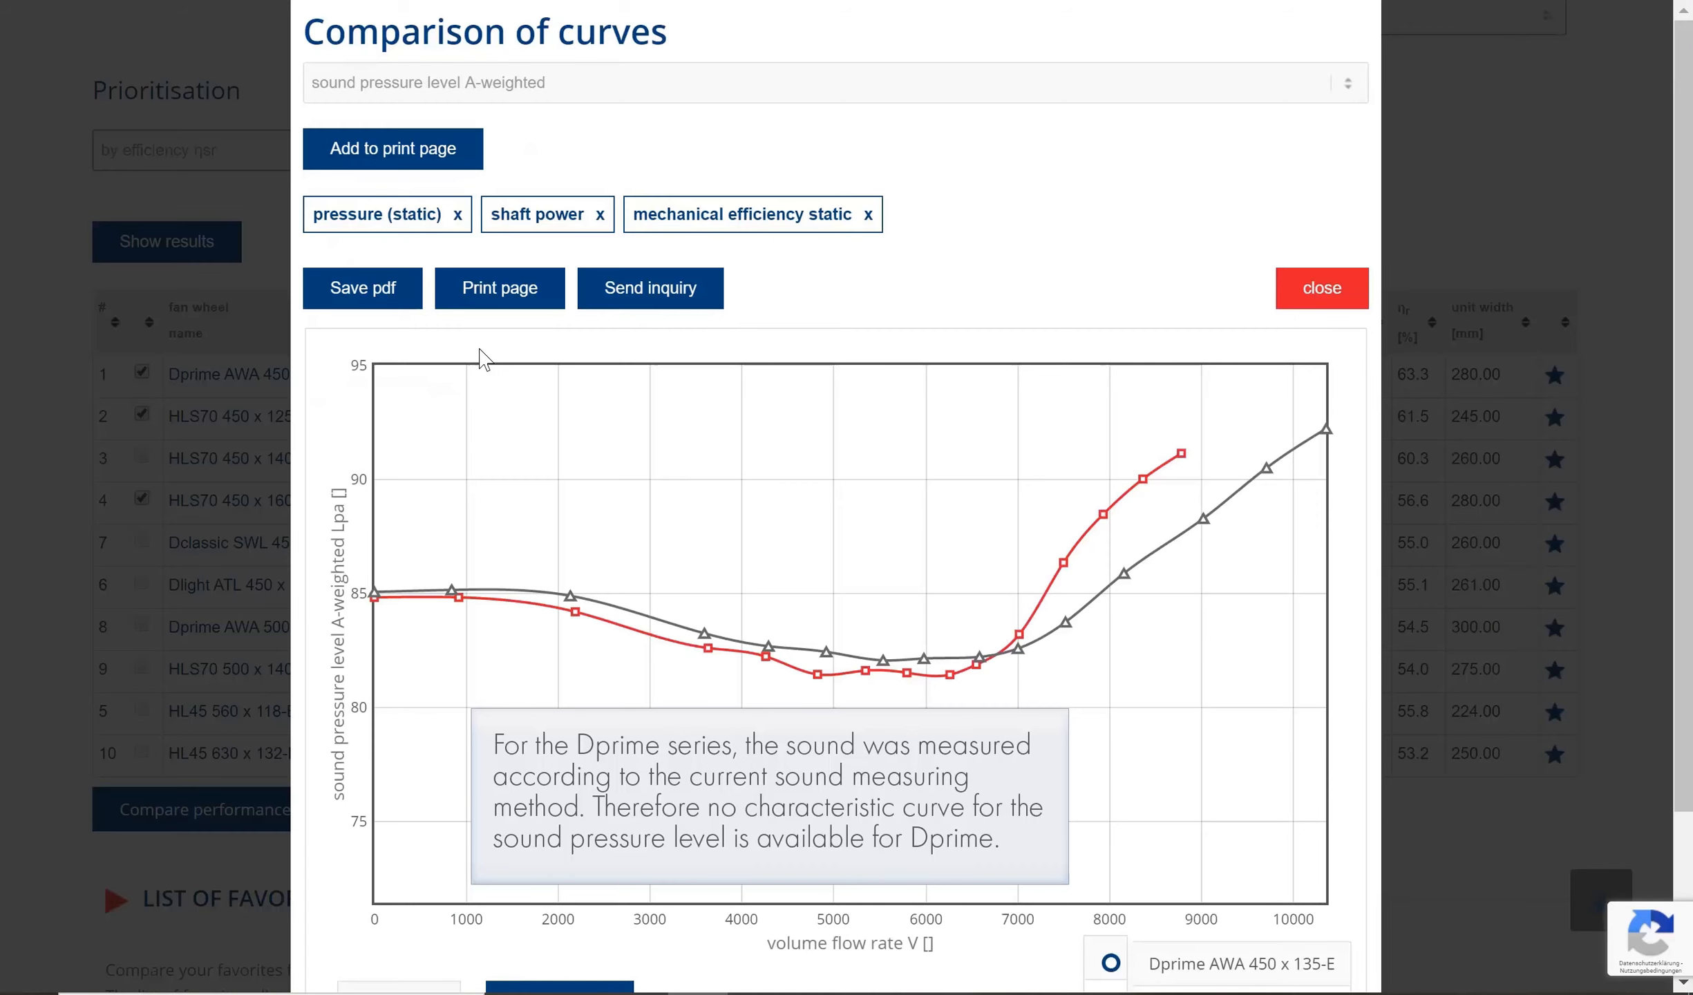
scroll(486, 358, down, 2)
scroll(487, 357, down, 1)
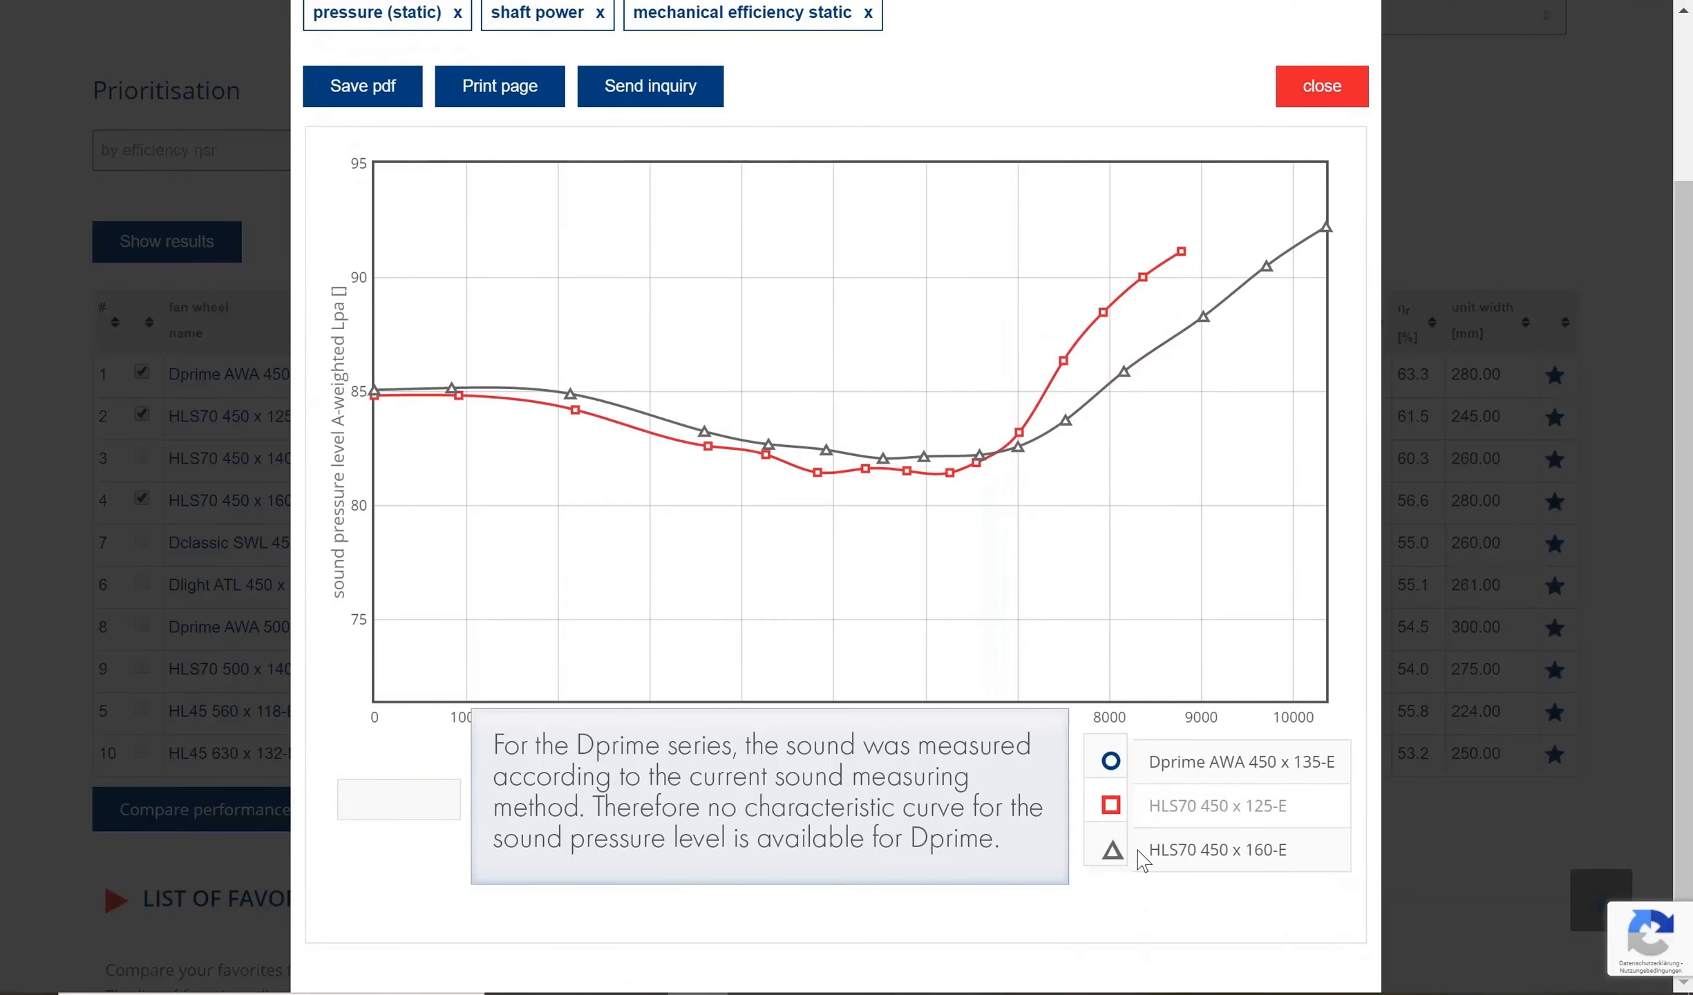
scroll(539, 345, up, 2)
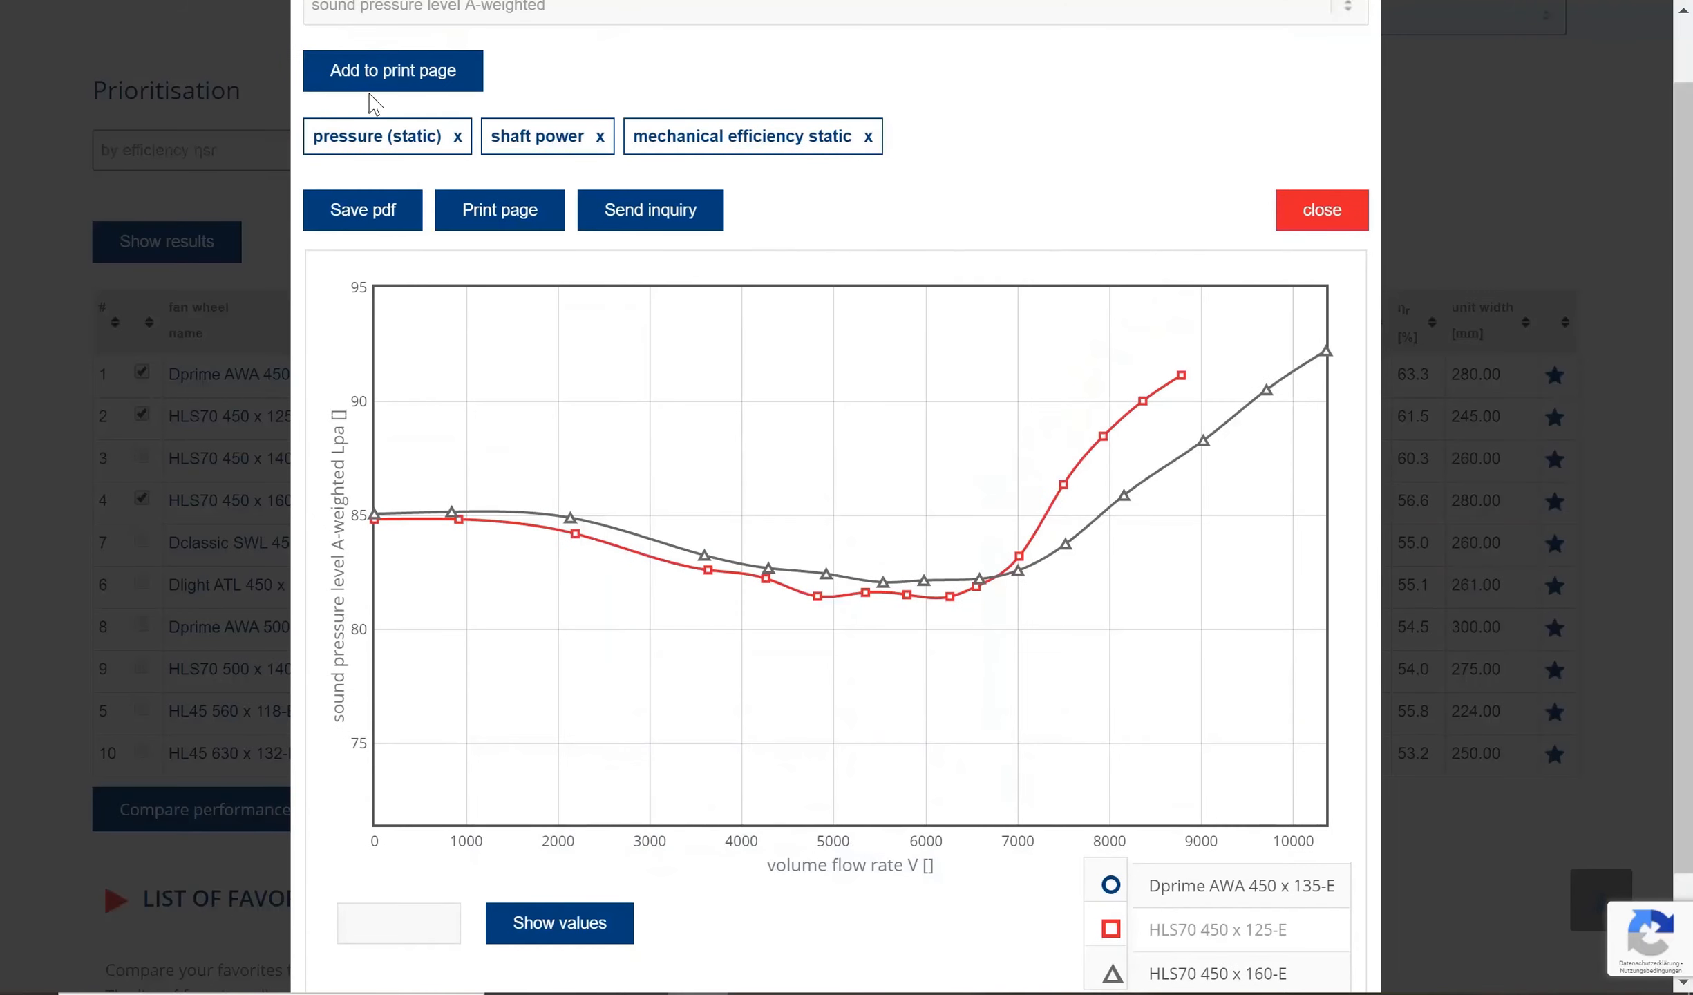
click(376, 86)
scroll(414, 95, up, 1)
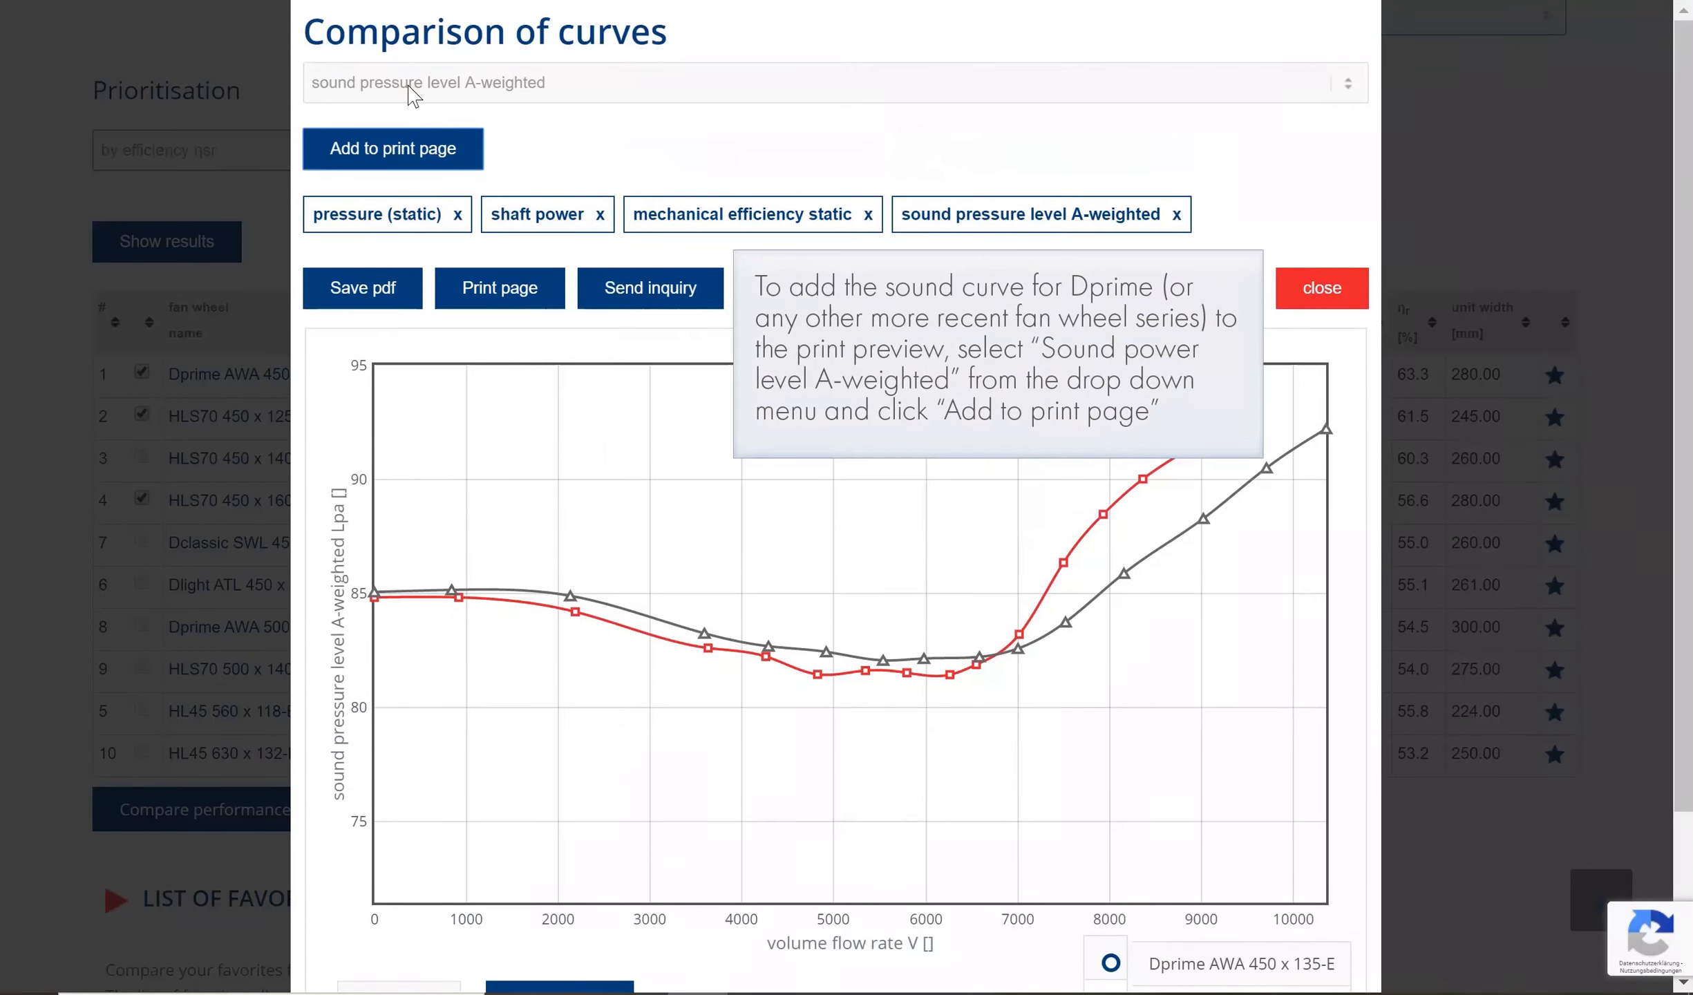
- Add the sound power level A-weighted chart to the print page and save the selected comparison charts as a PDF
click(414, 96)
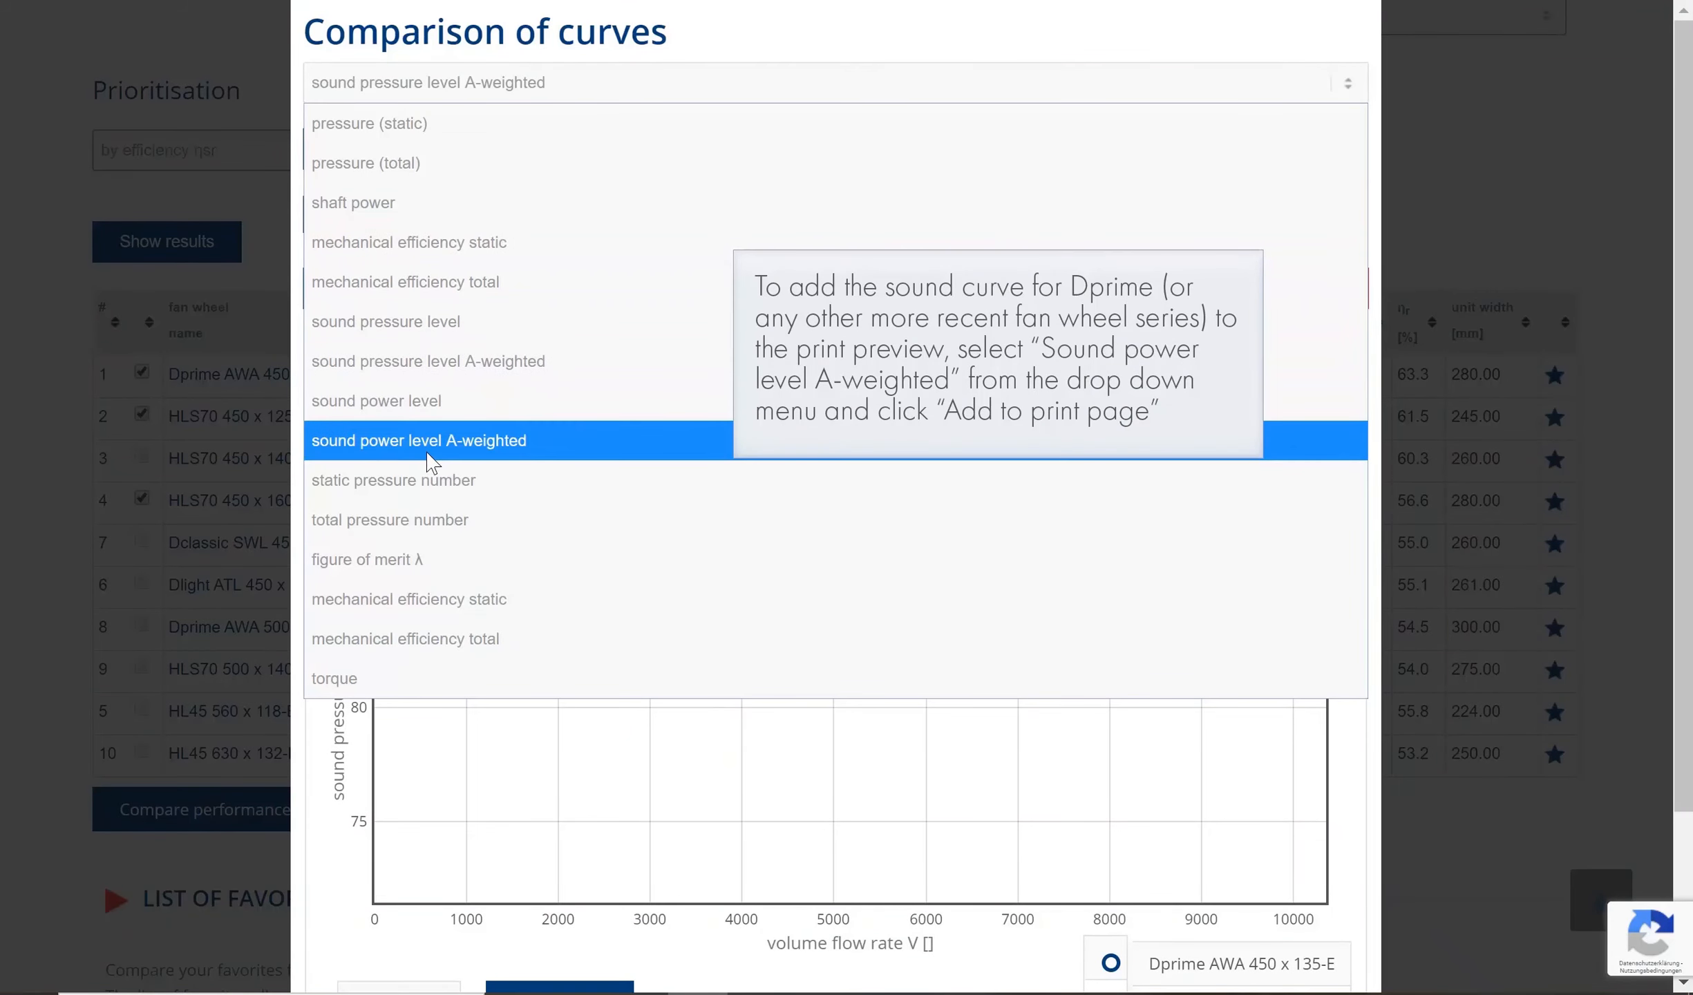
click(432, 442)
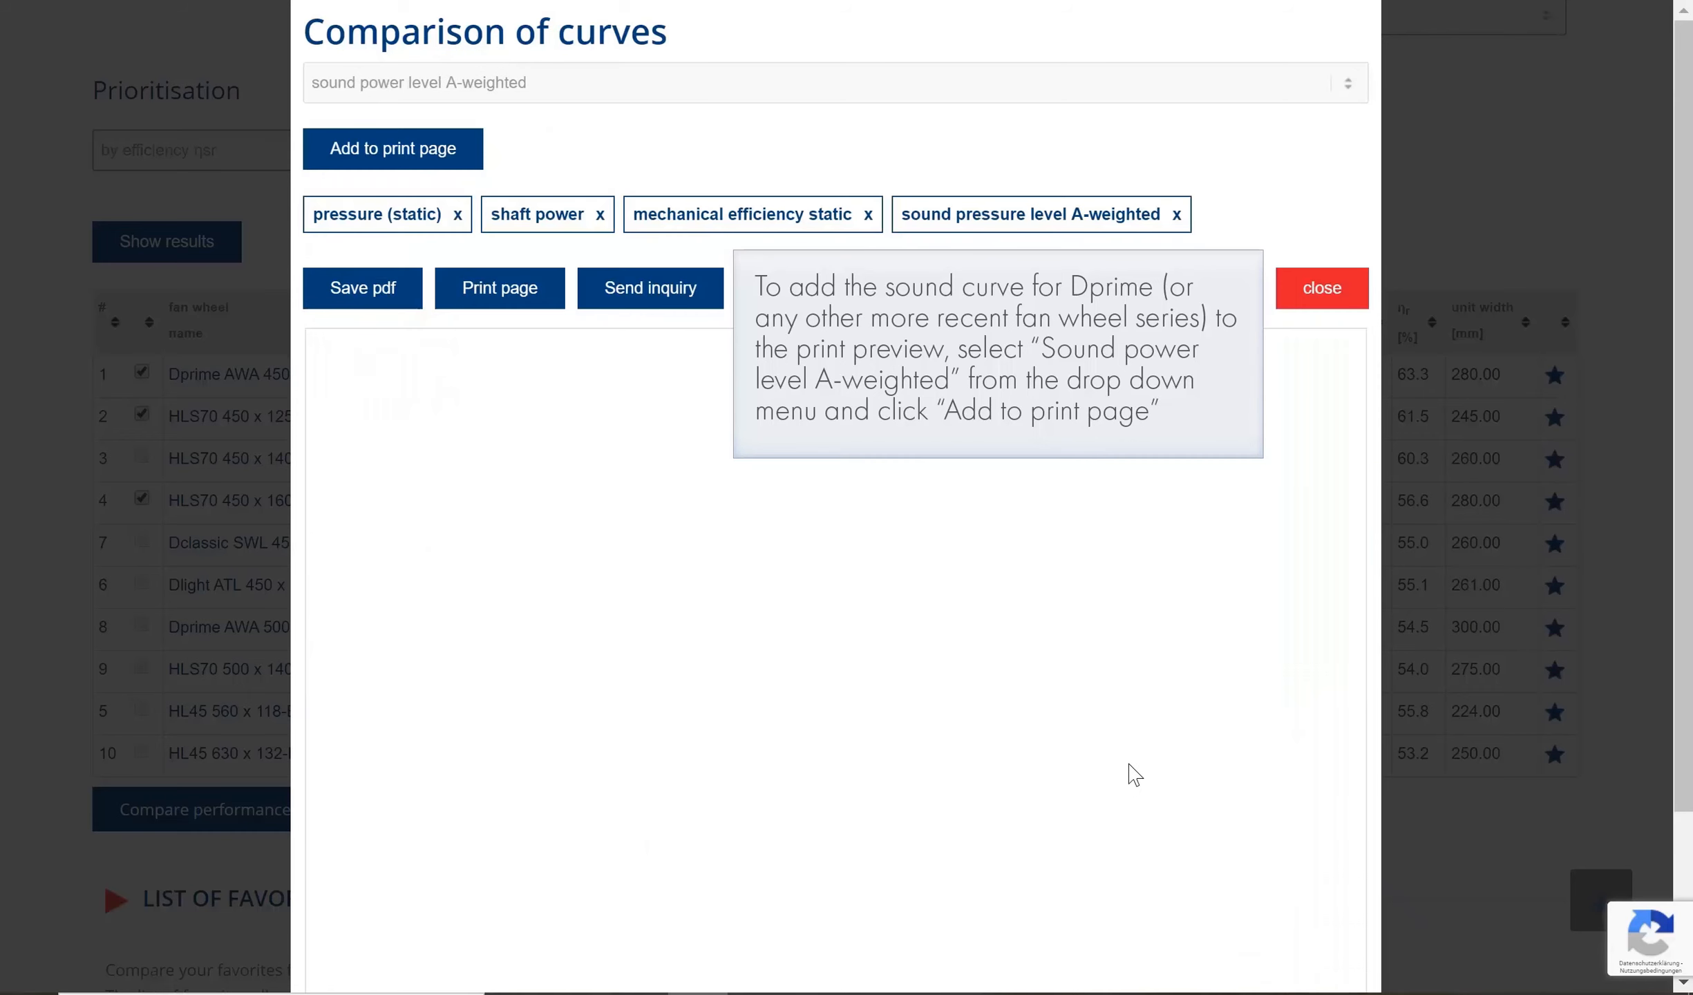
scroll(1133, 767, down, 2)
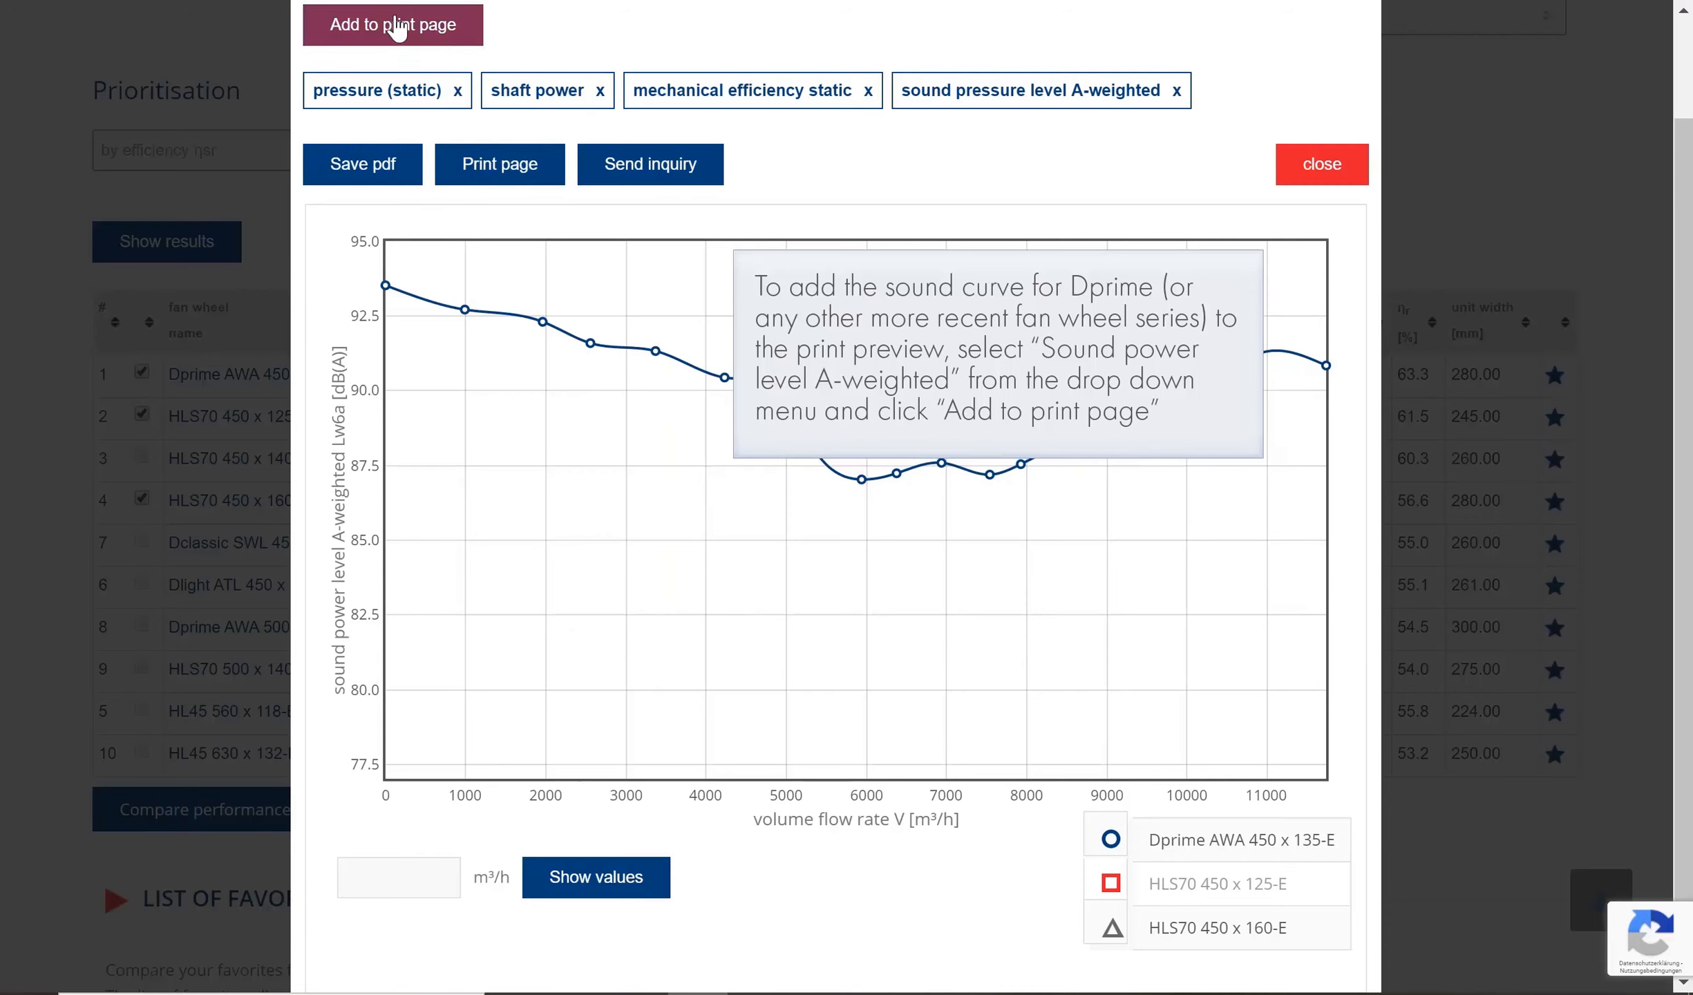
click(397, 26)
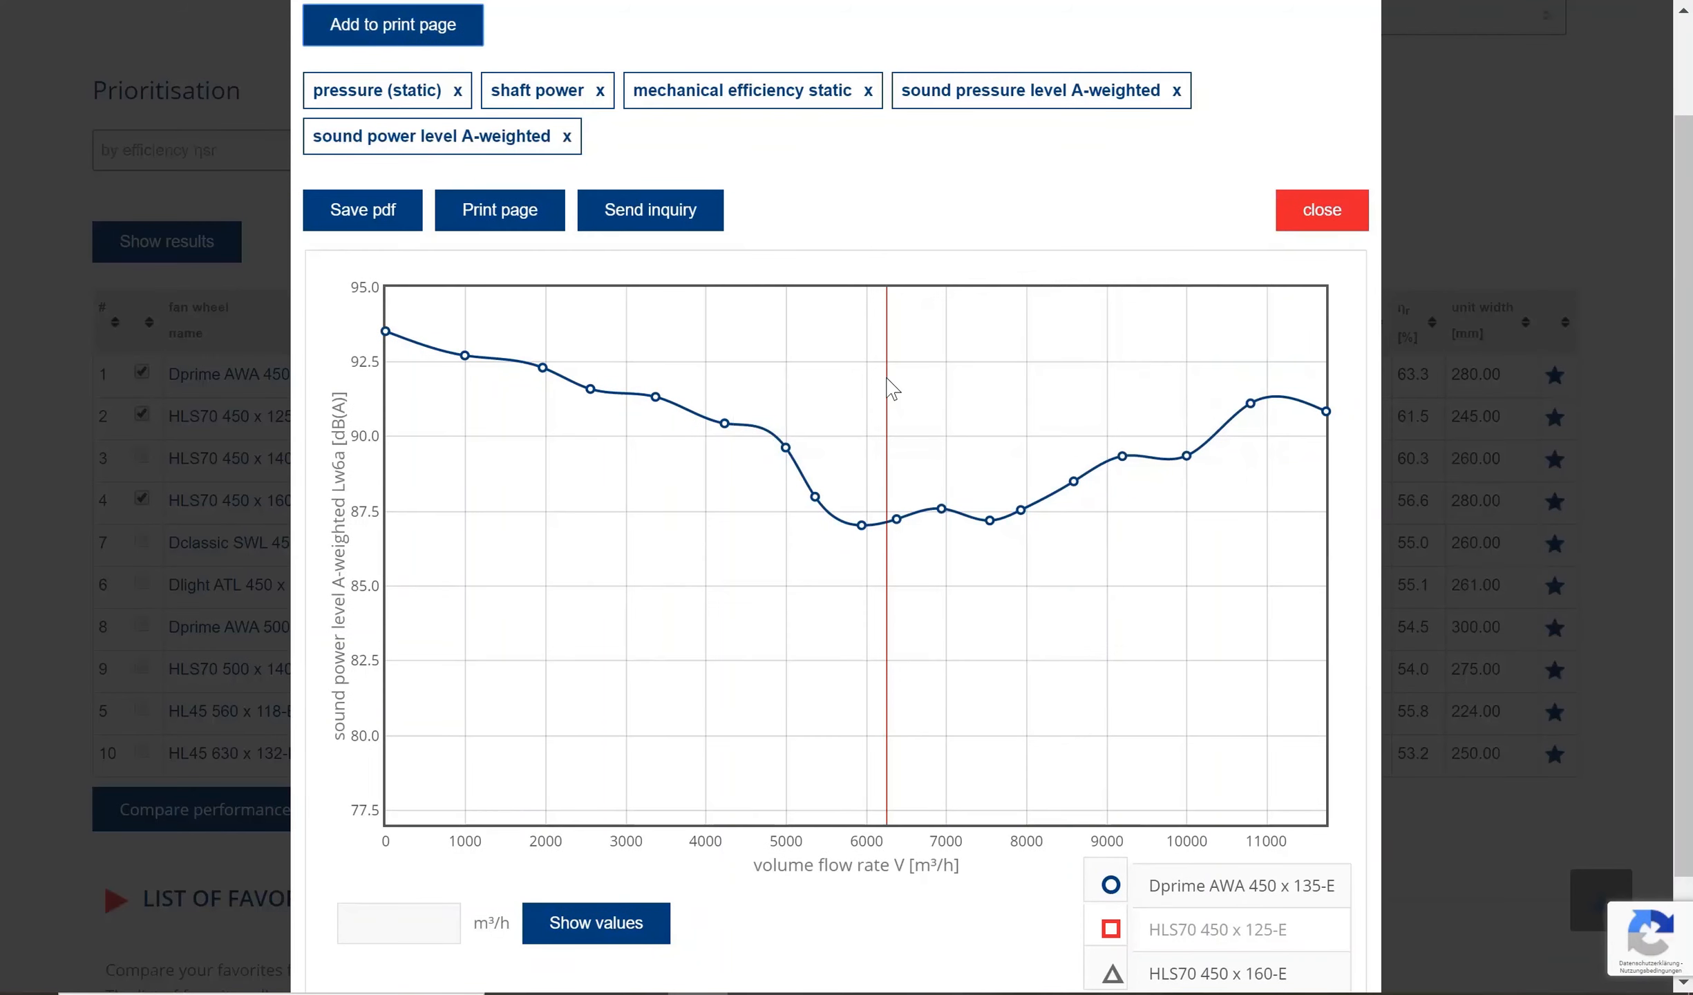
scroll(891, 386, up, 2)
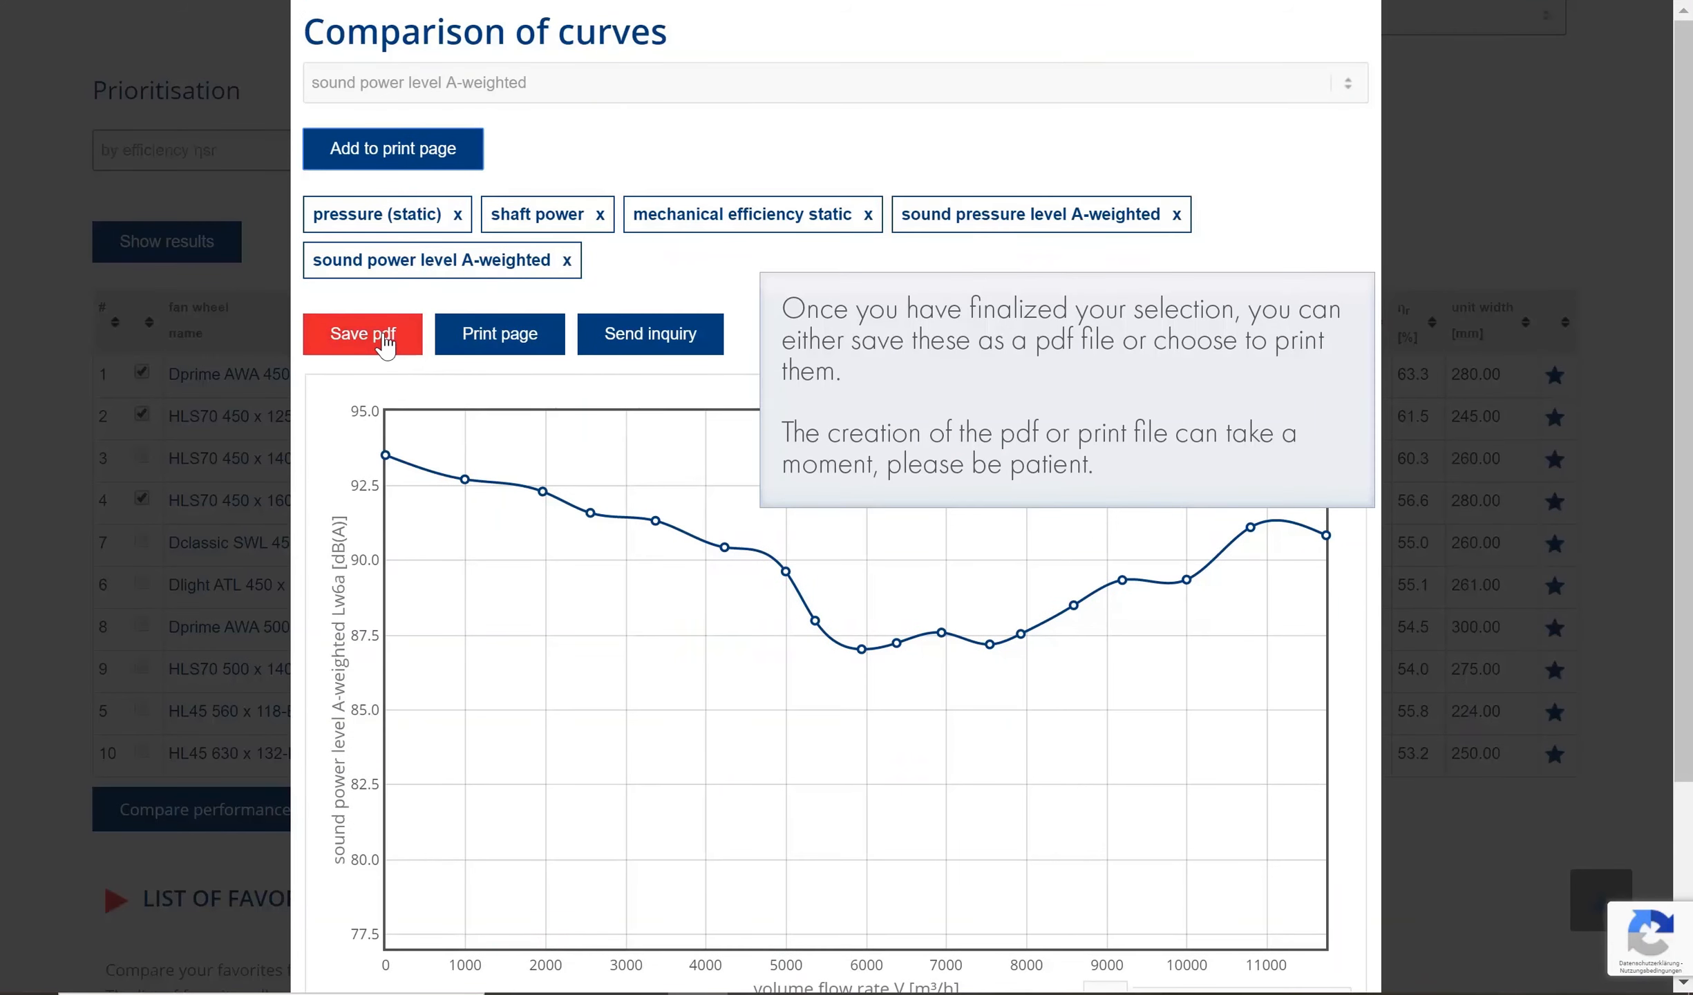
click(385, 340)
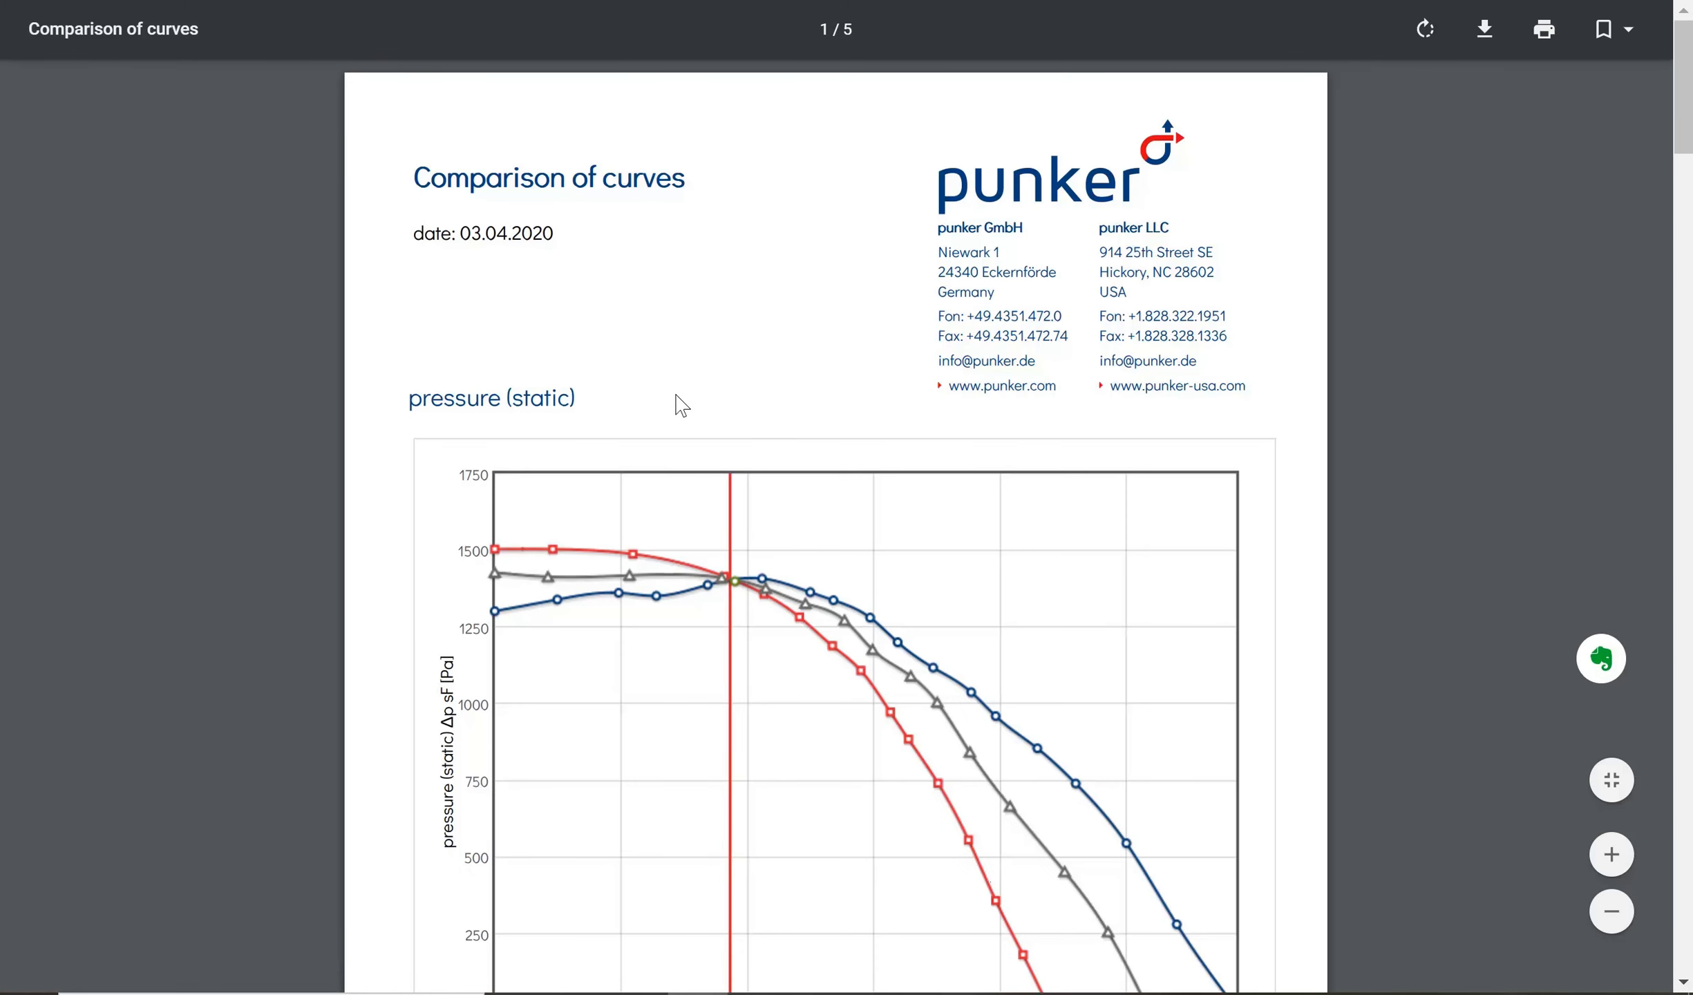
- Examine all comparison charts in the exported PDF, from static pressure to sound power level A-weighted, and close the document
scroll(806, 408, down, 4)
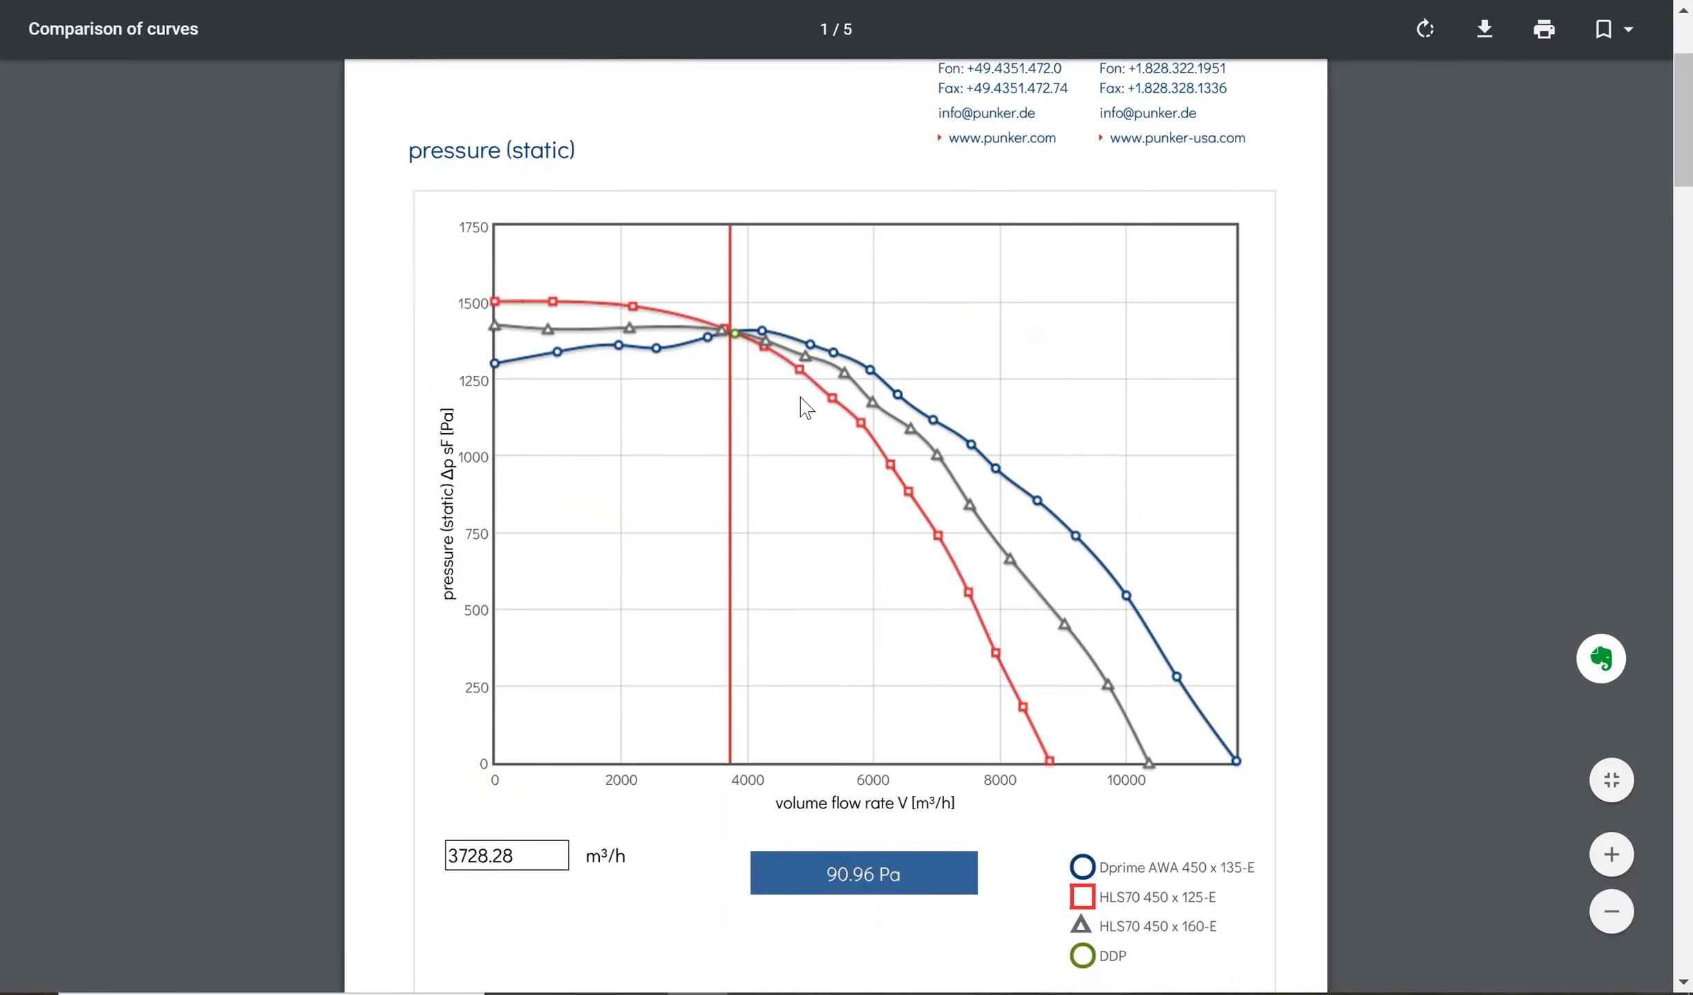
scroll(805, 407, down, 4)
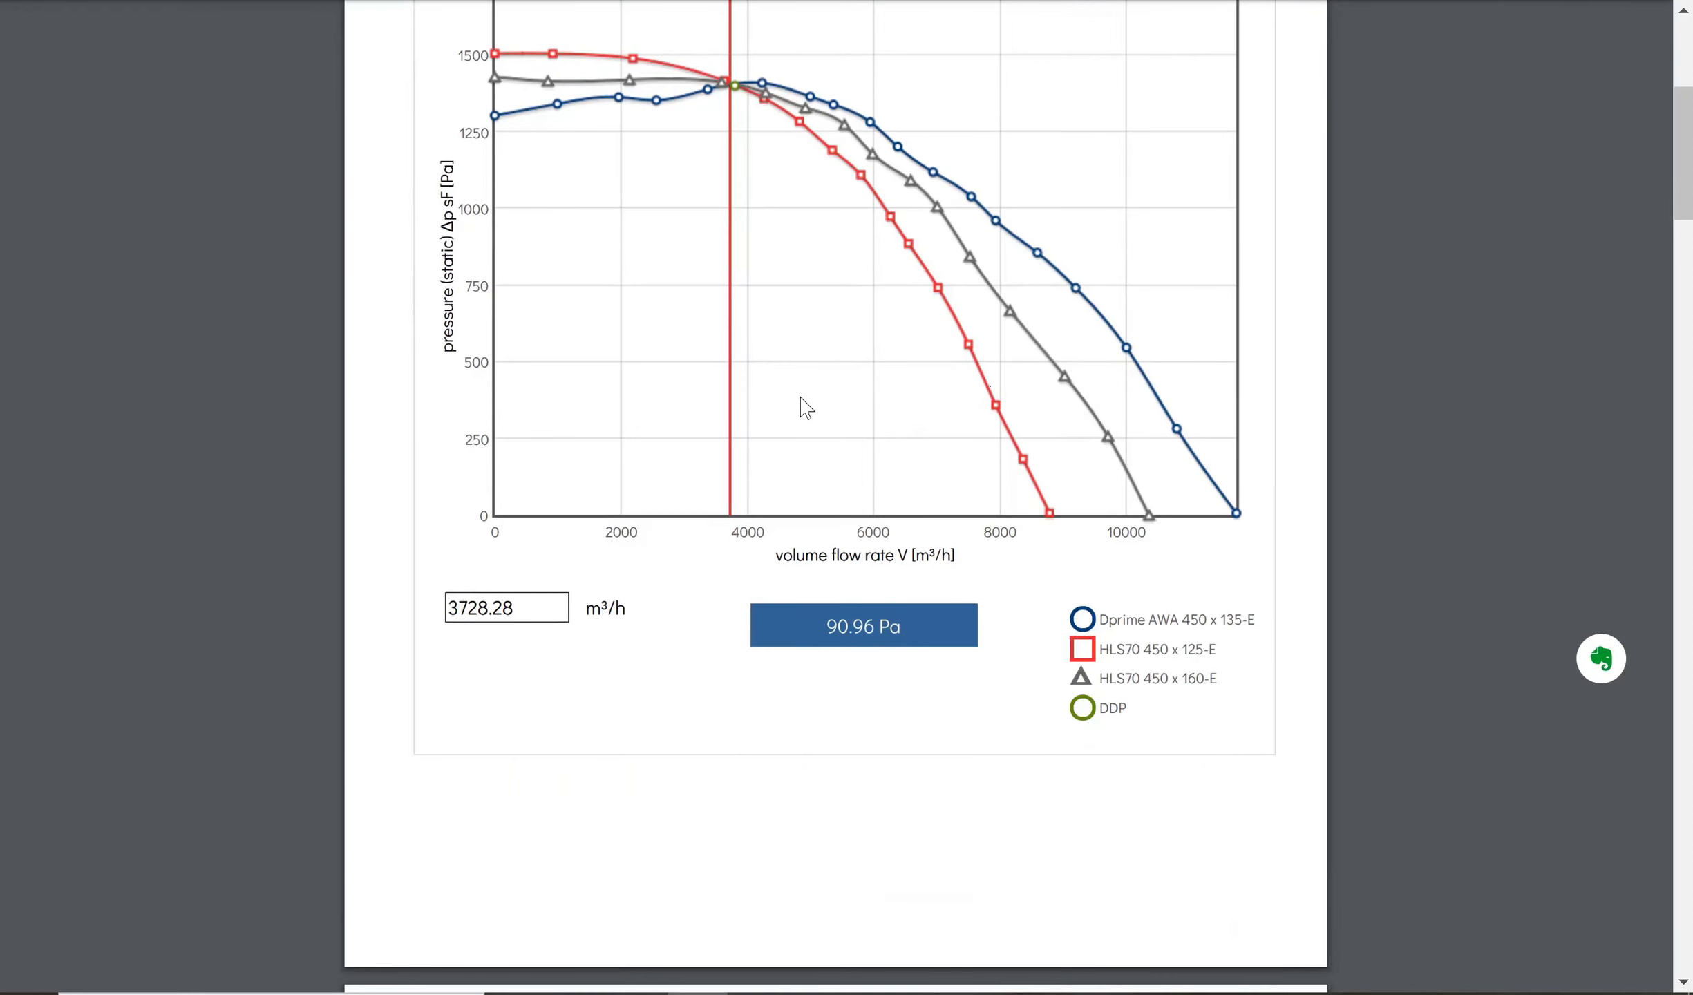
scroll(806, 408, down, 8)
scroll(806, 408, down, 8)
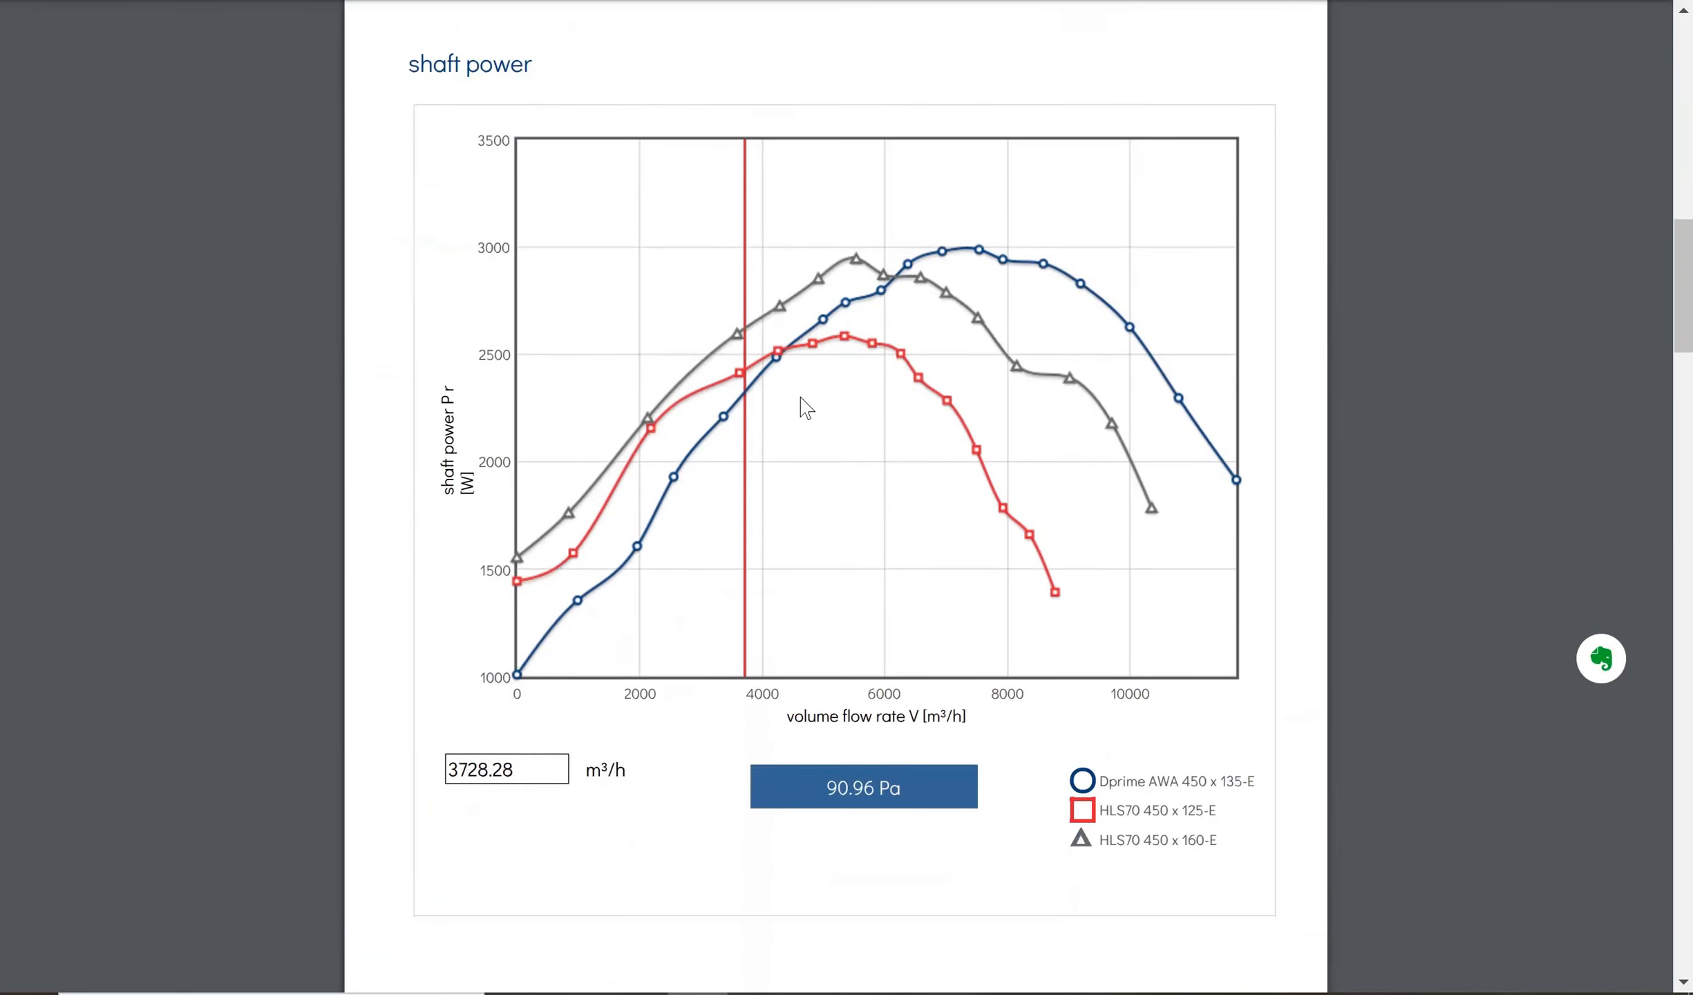
scroll(806, 407, down, 2)
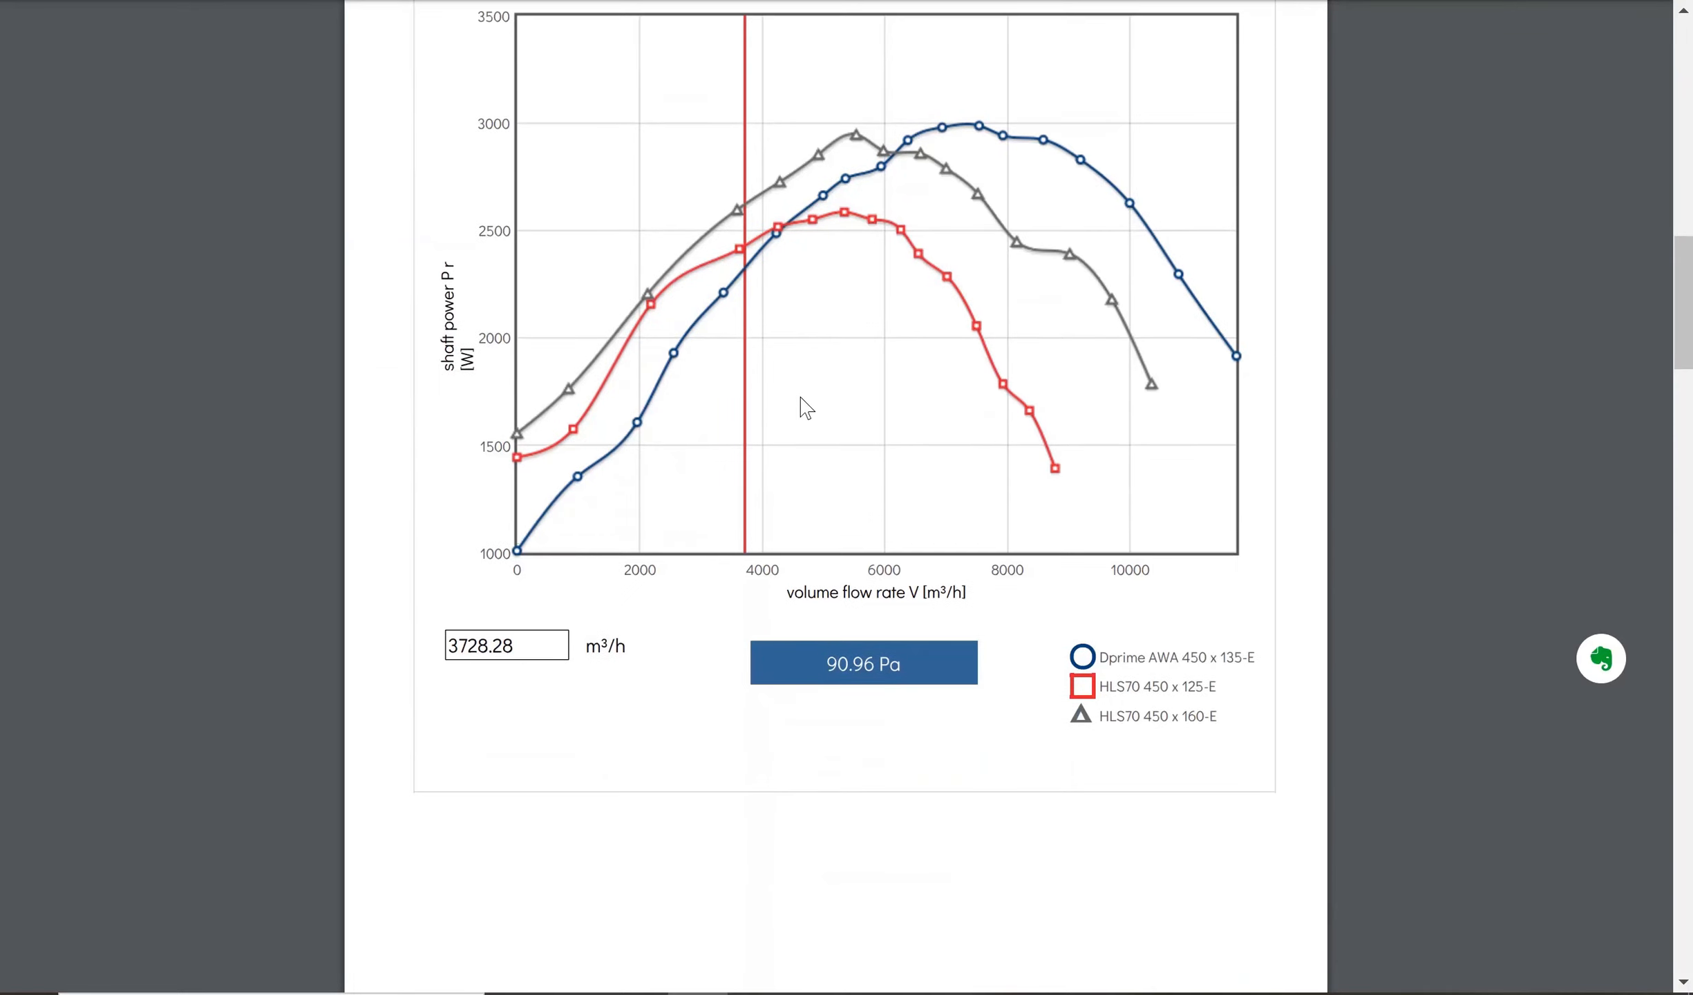
scroll(806, 408, down, 11)
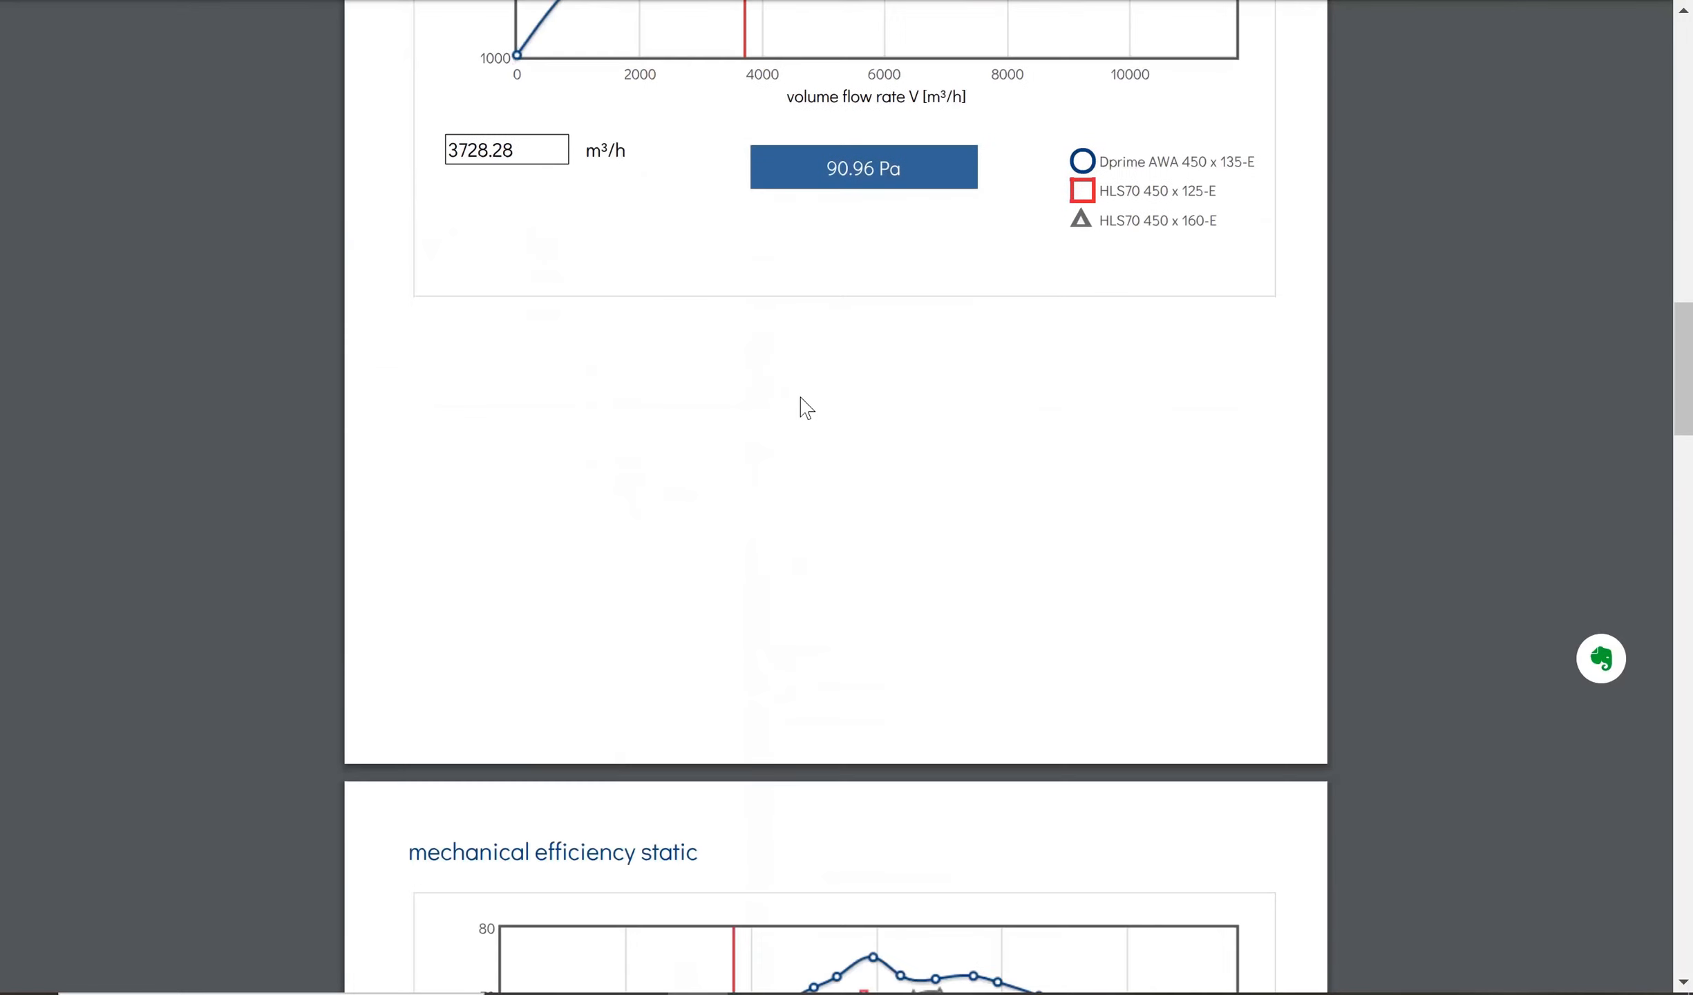
scroll(805, 408, down, 15)
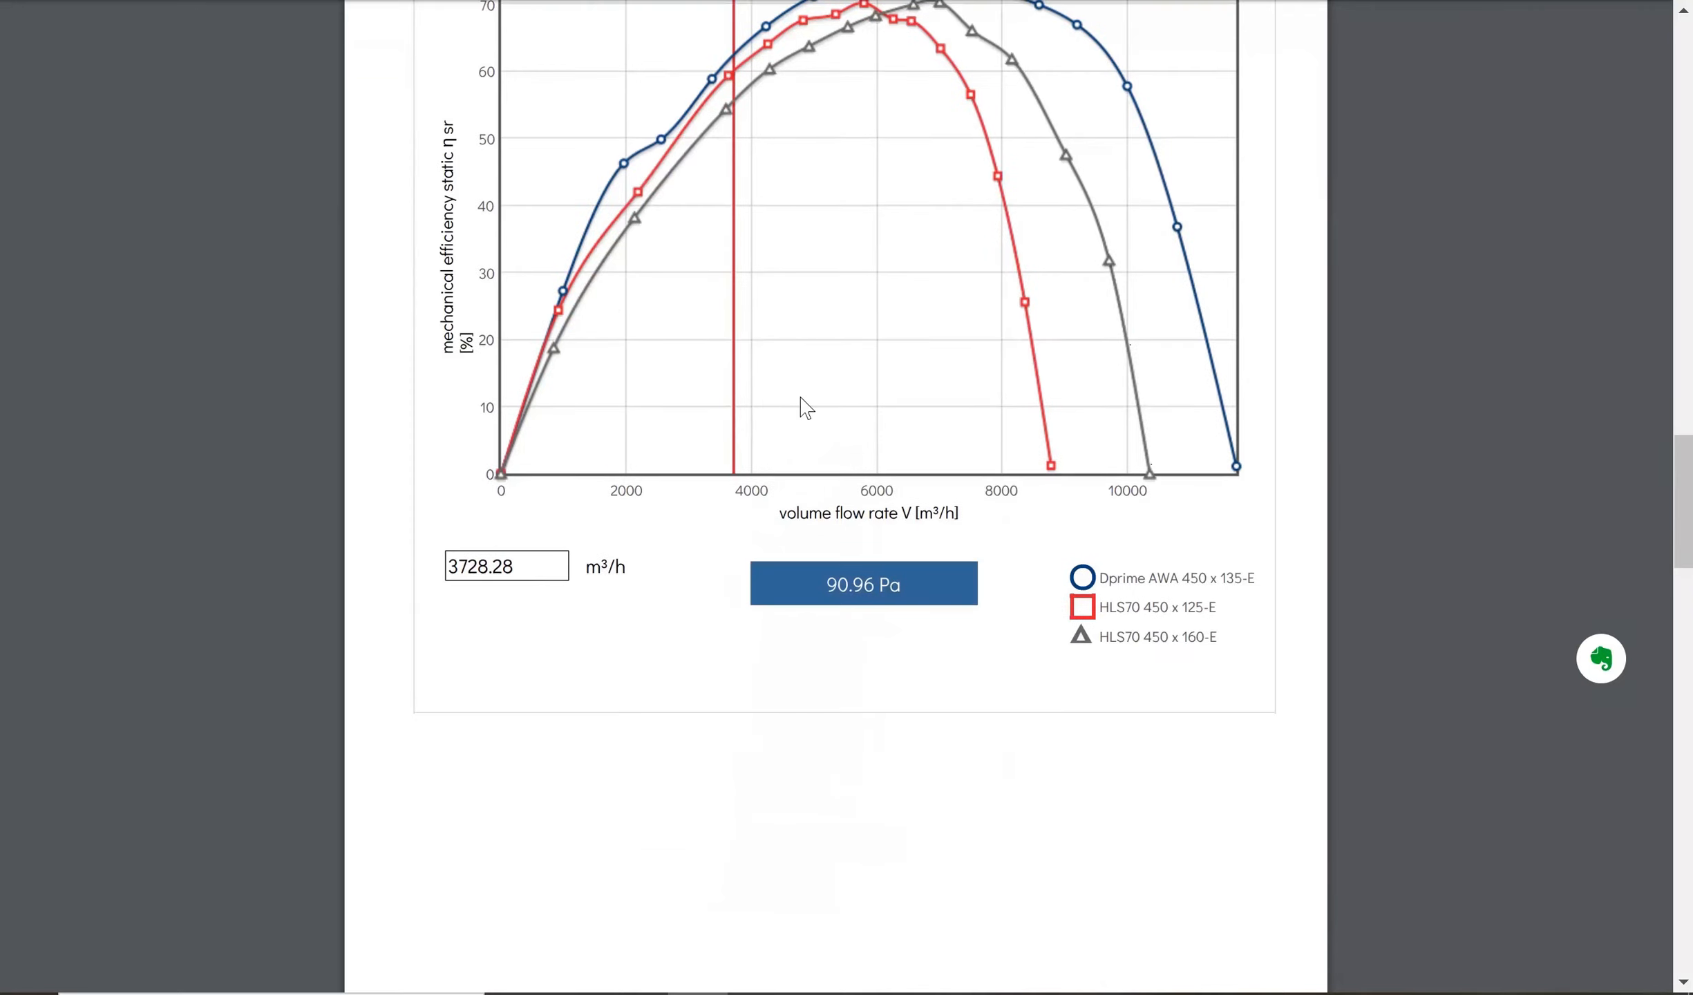
scroll(806, 408, down, 20)
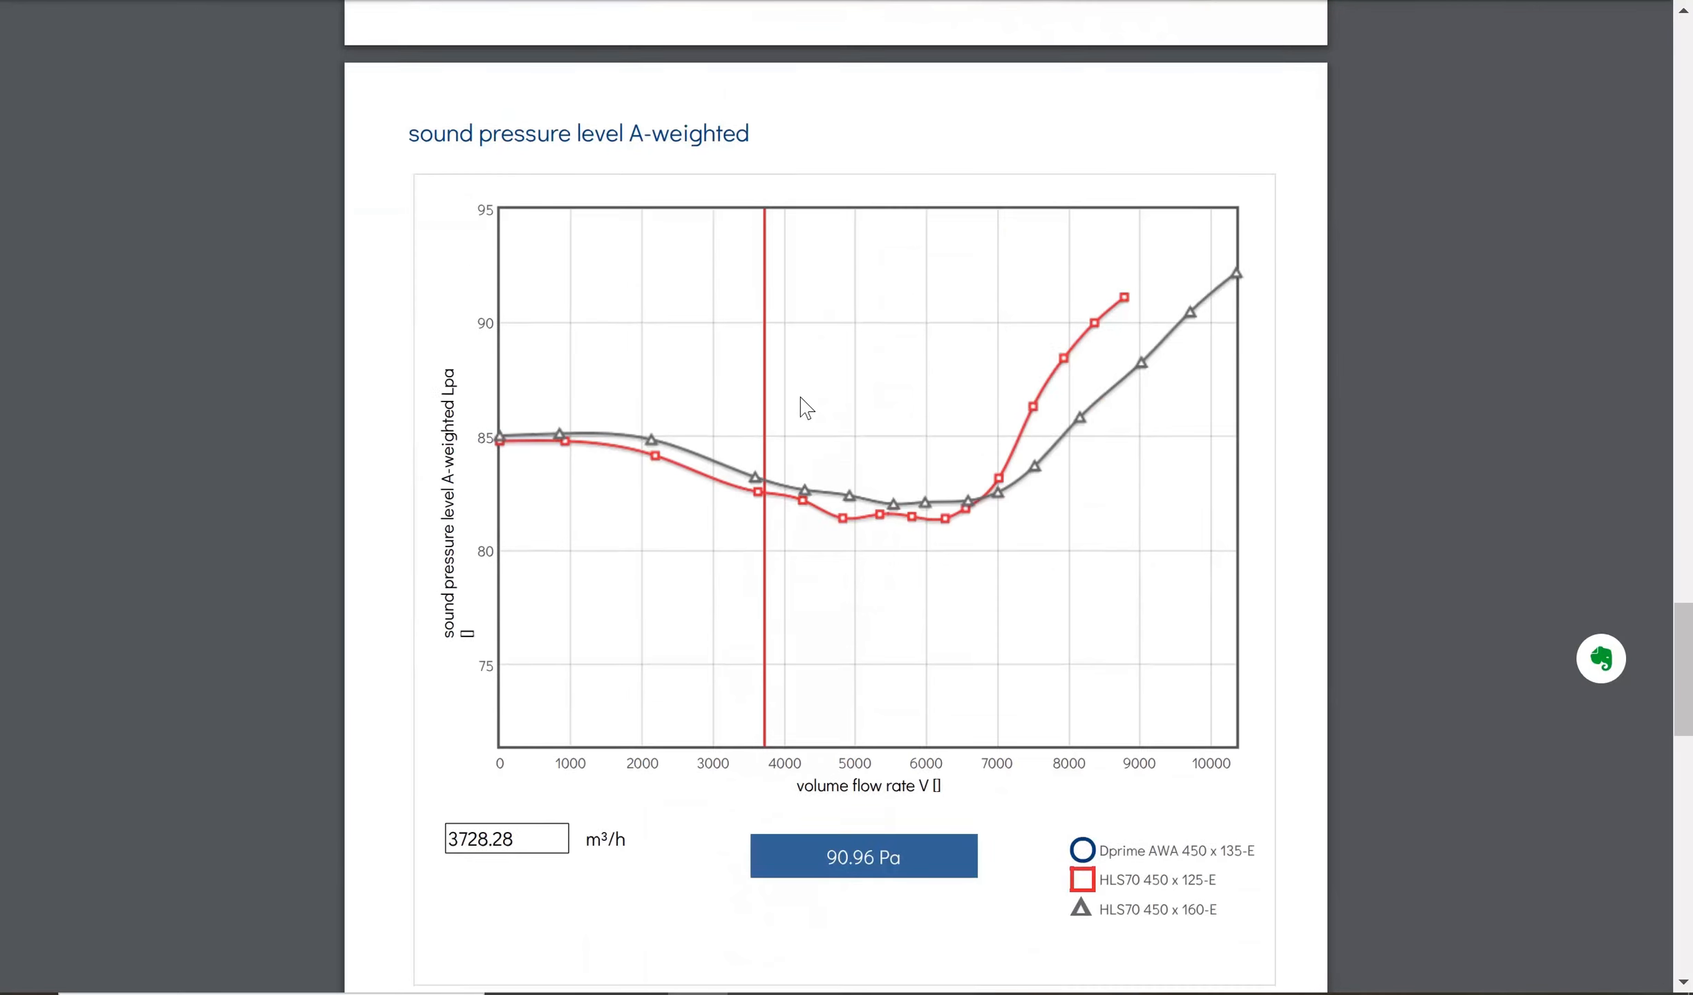
scroll(806, 408, down, 20)
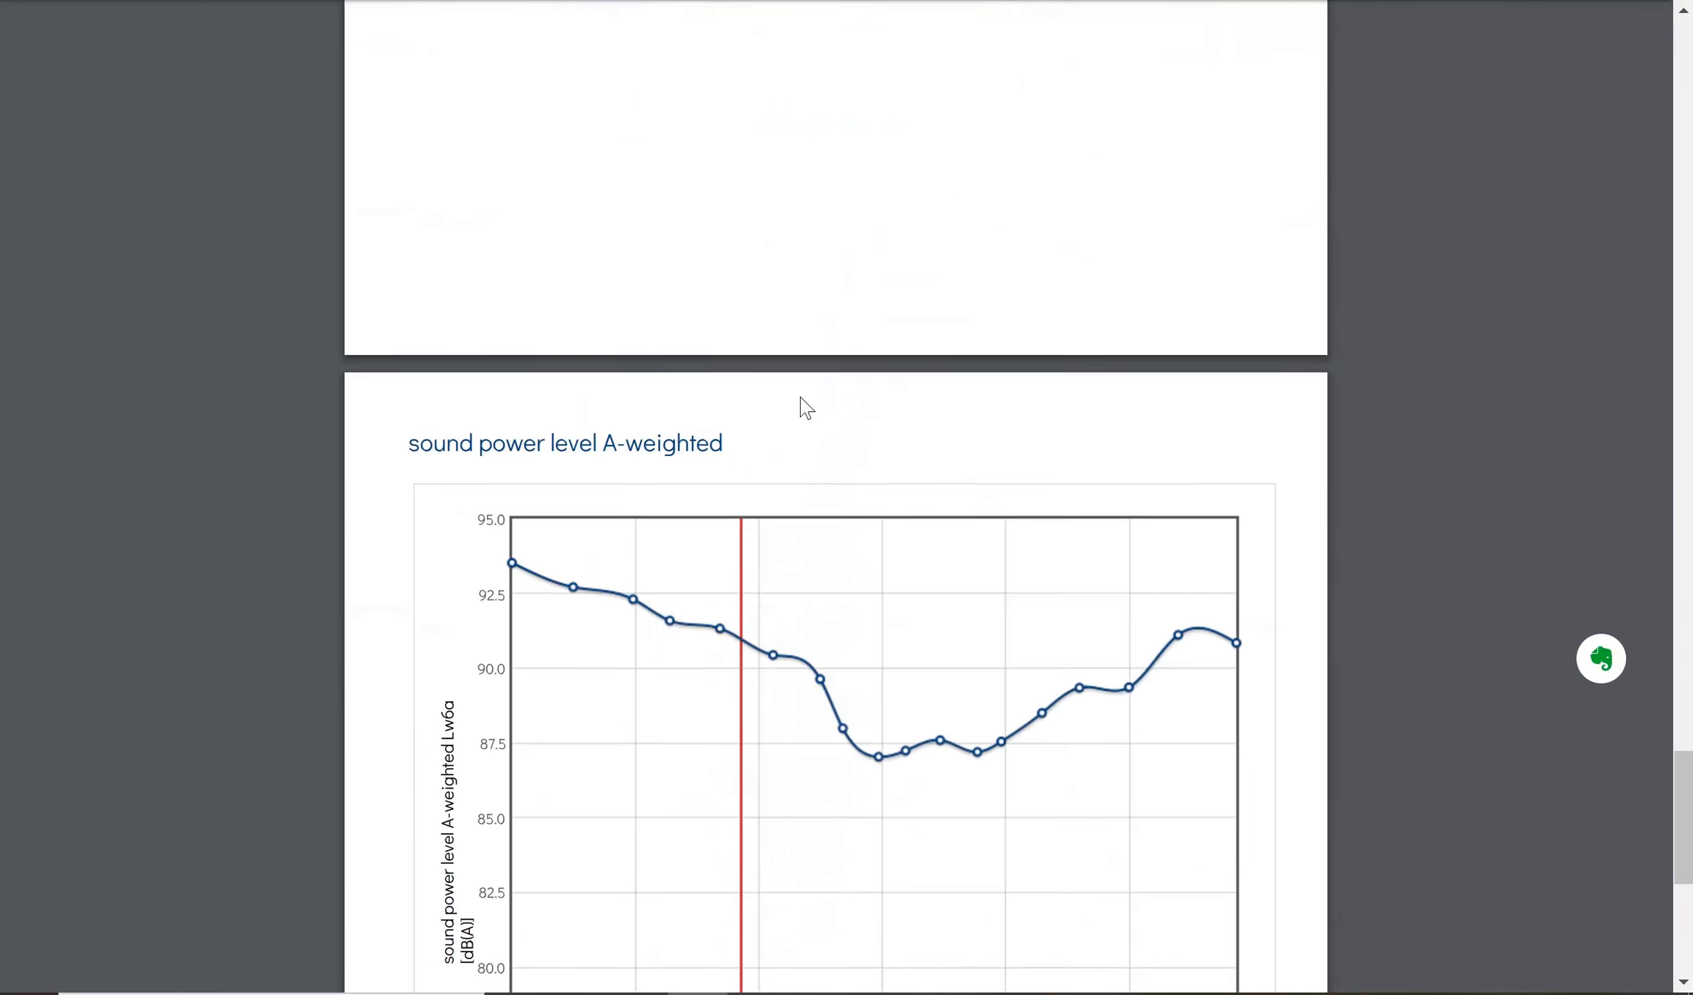
scroll(806, 408, down, 5)
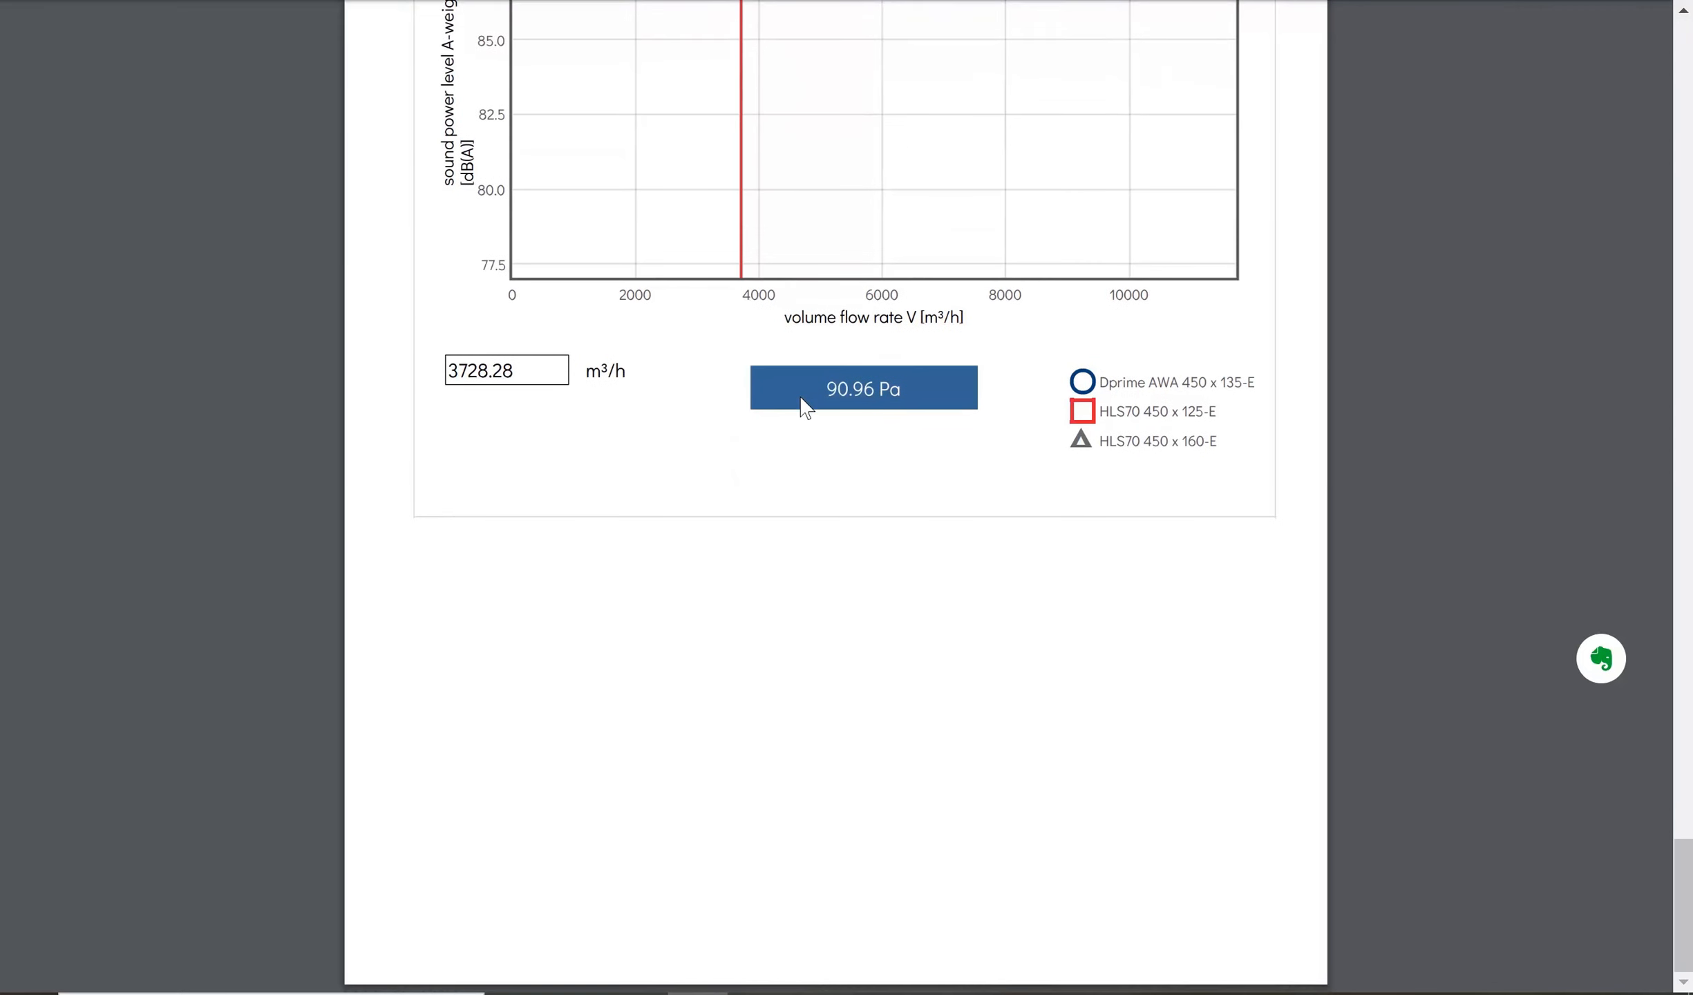
scroll(320, 235, up, 6)
key(ctrl+w)
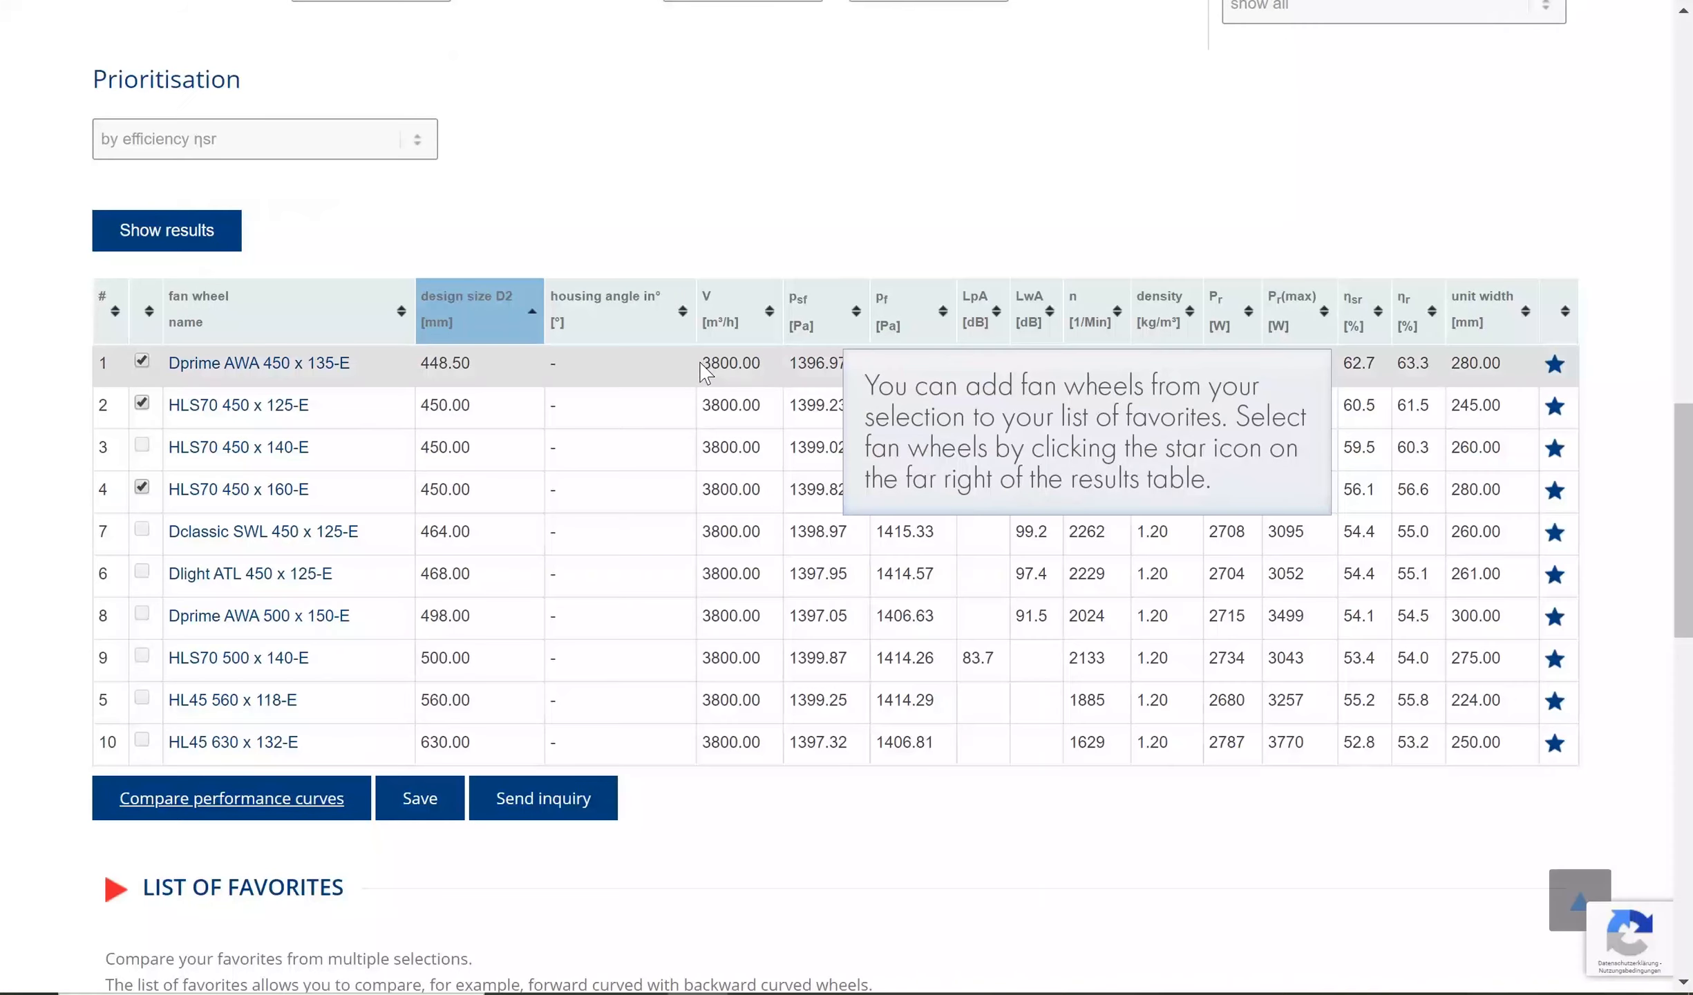
- Add the Dprime AWA 450 x 135-E wheel from the results table to the list of favorites
scroll(657, 378, down, 2)
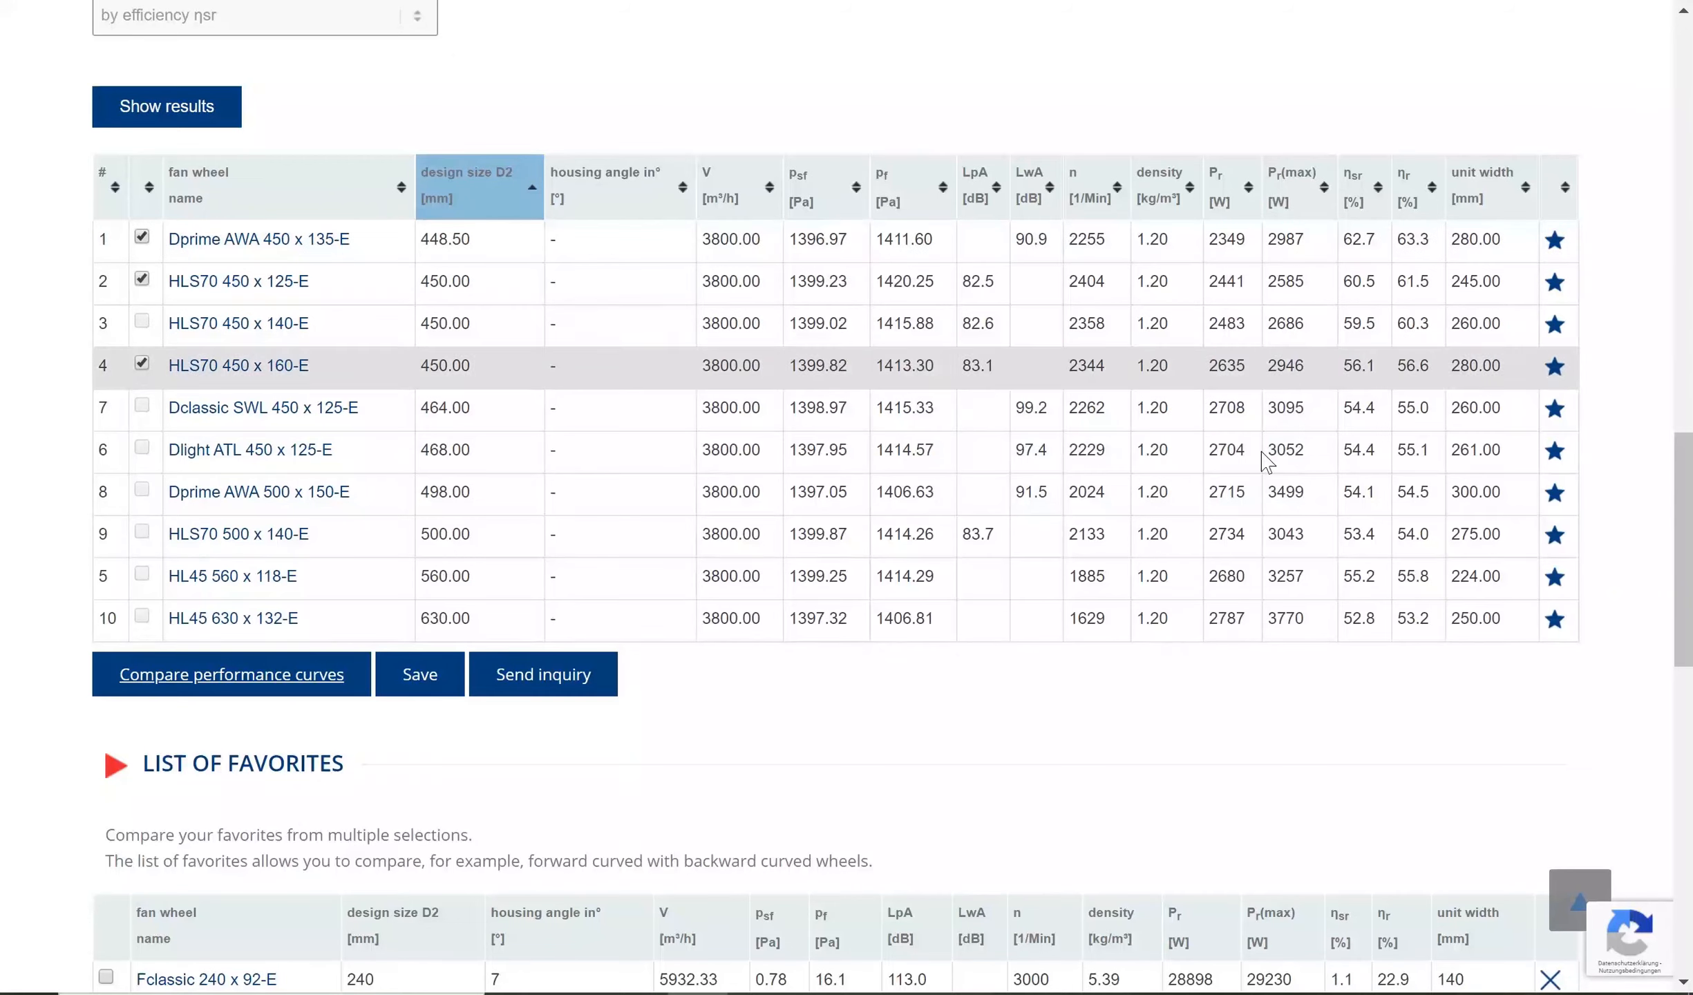
scroll(964, 681, down, 2)
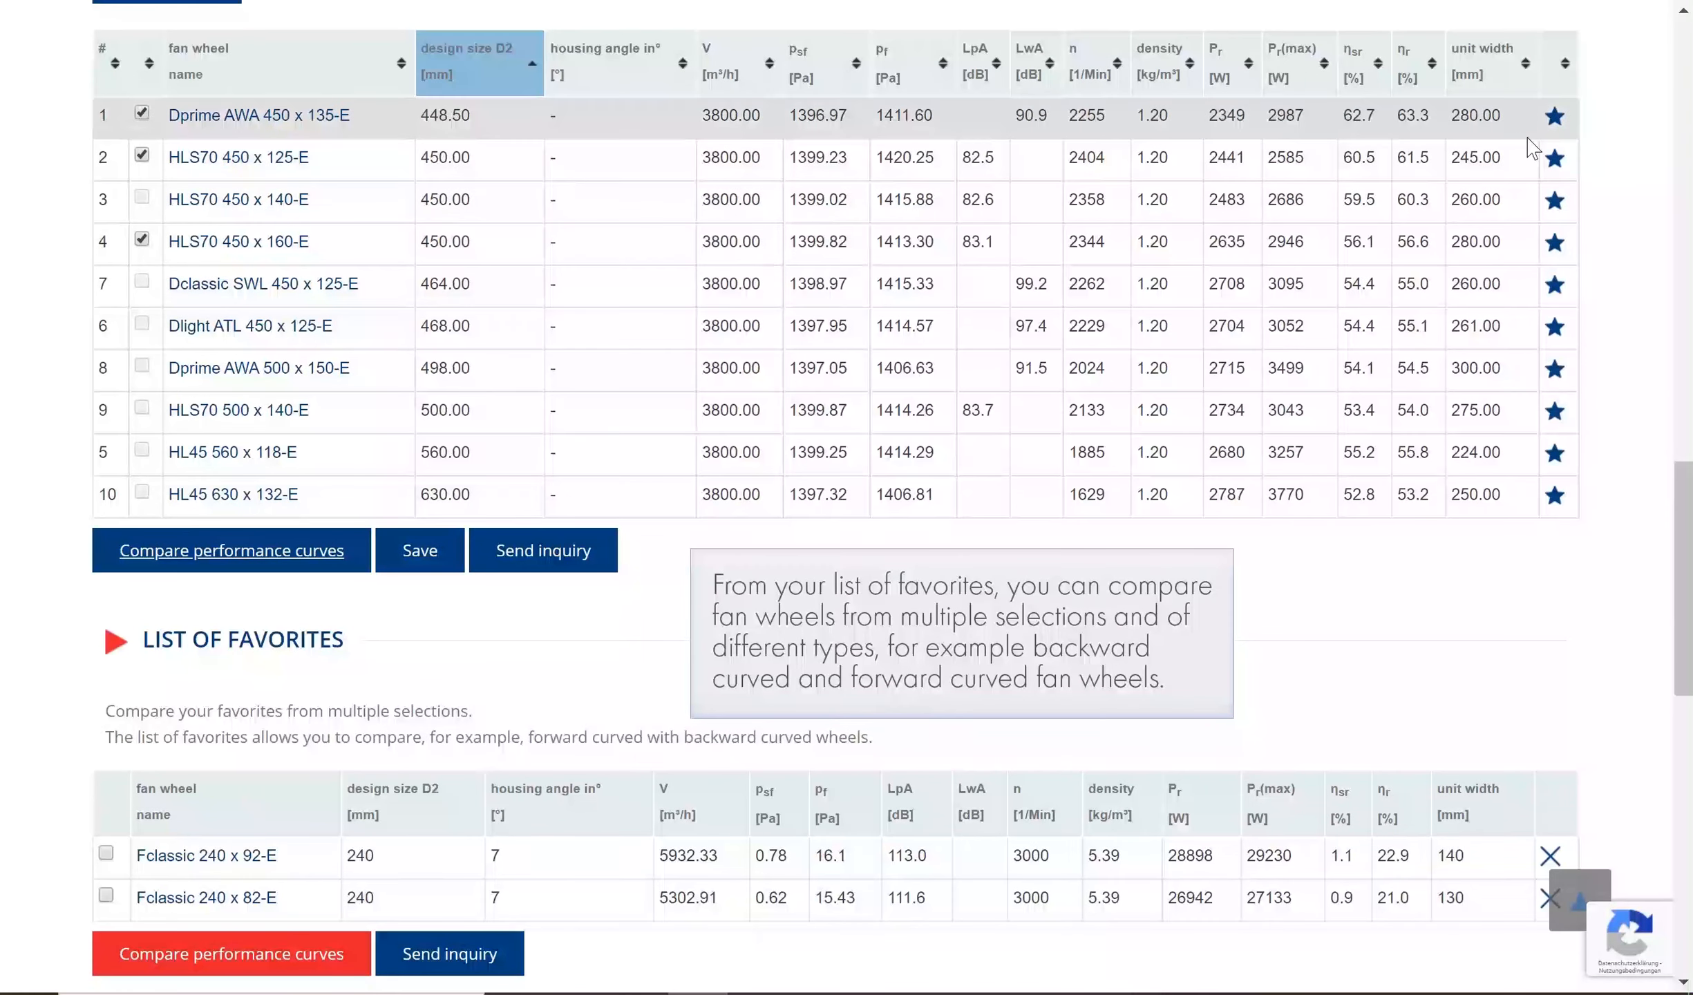
click(1558, 123)
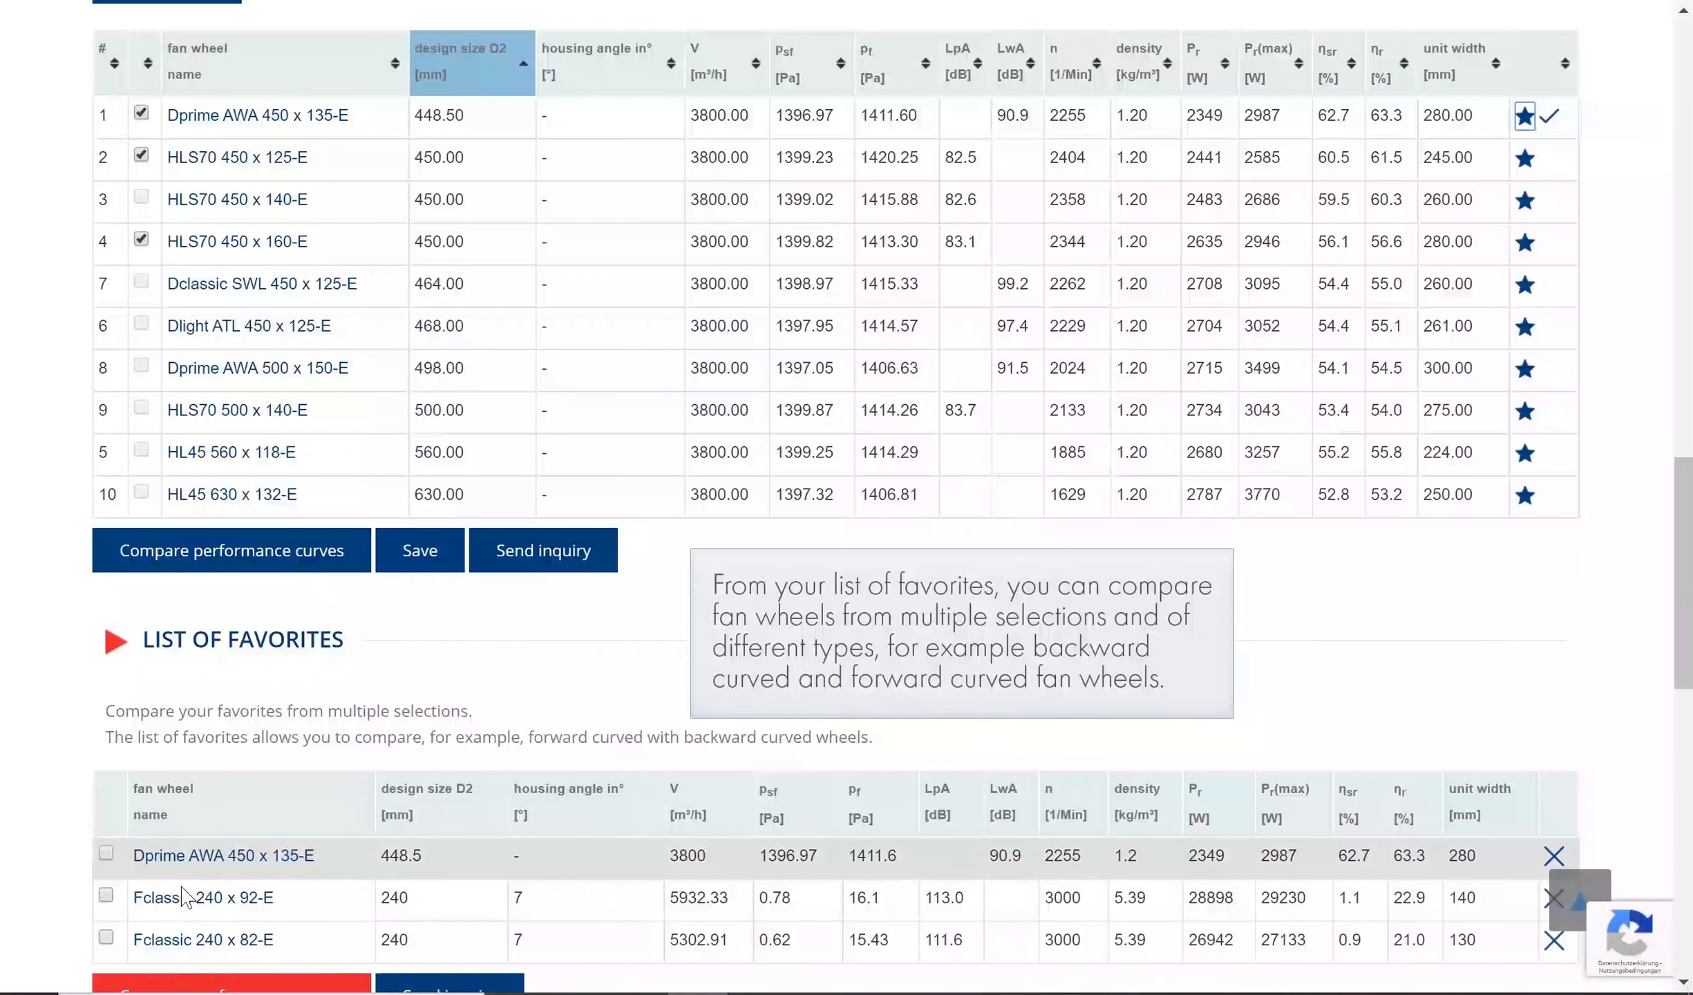
- Compare the static pressure curves of the favorites Dprime AWA 450 x 135-E, Fclassic 240 x 92-E and Fclassic 240 x 82-E, and close the comparison
scroll(425, 691, down, 3)
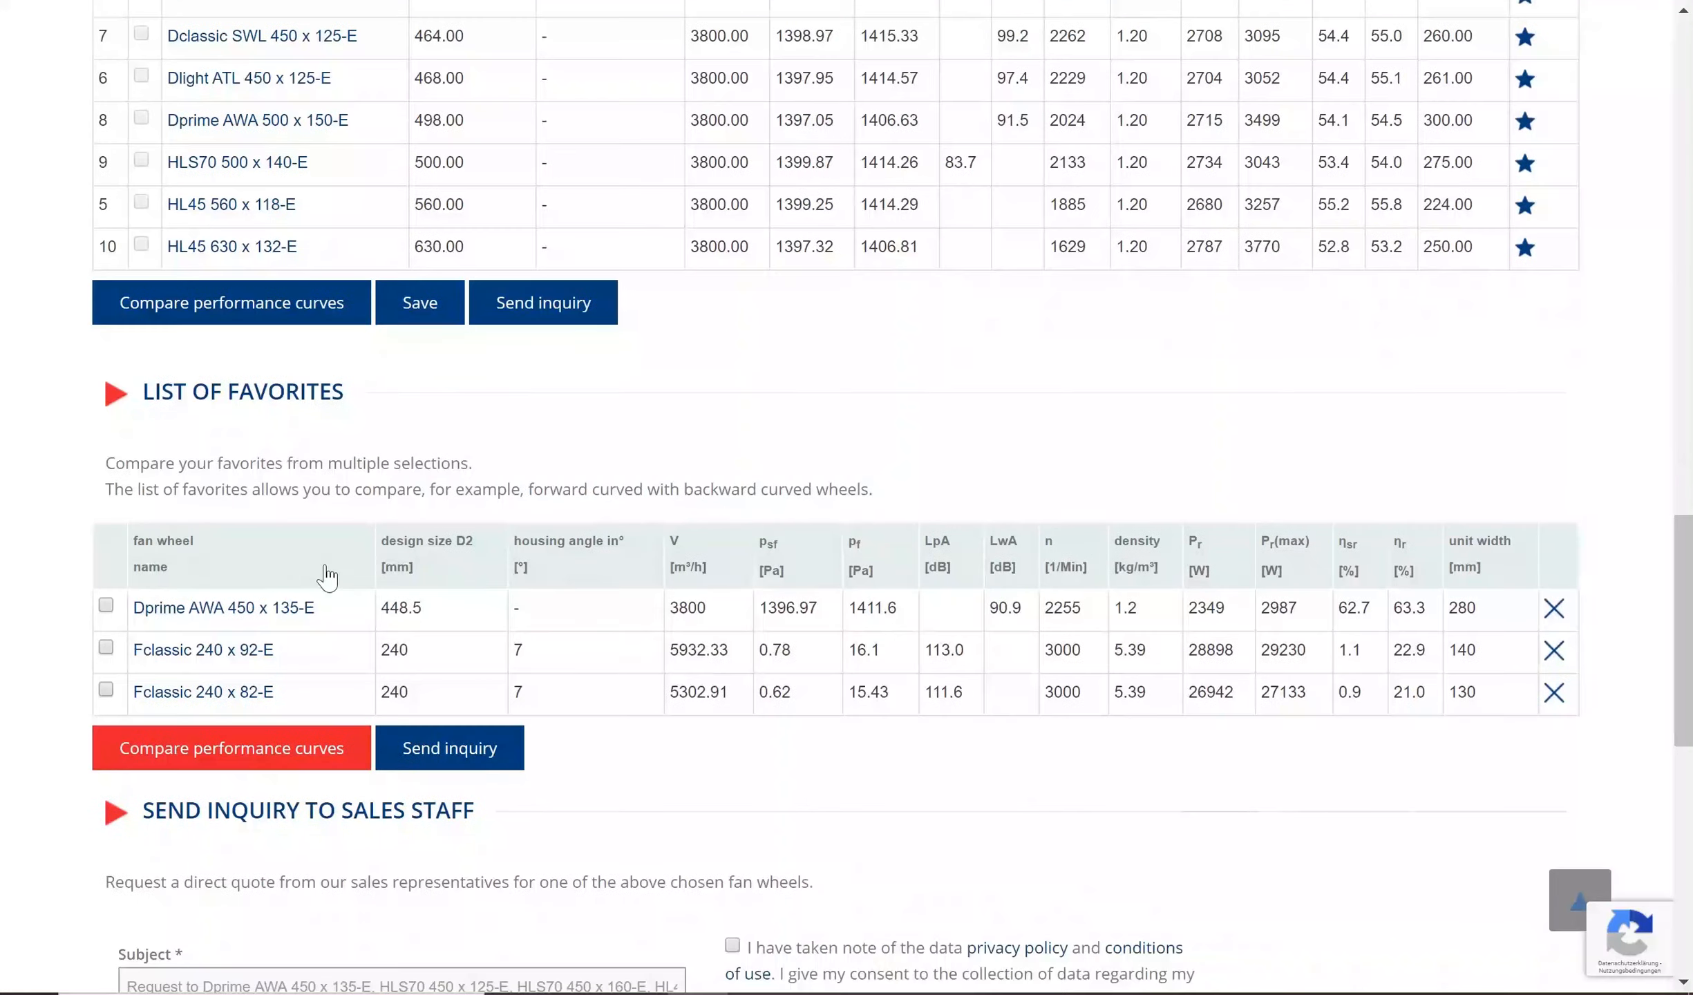
click(106, 606)
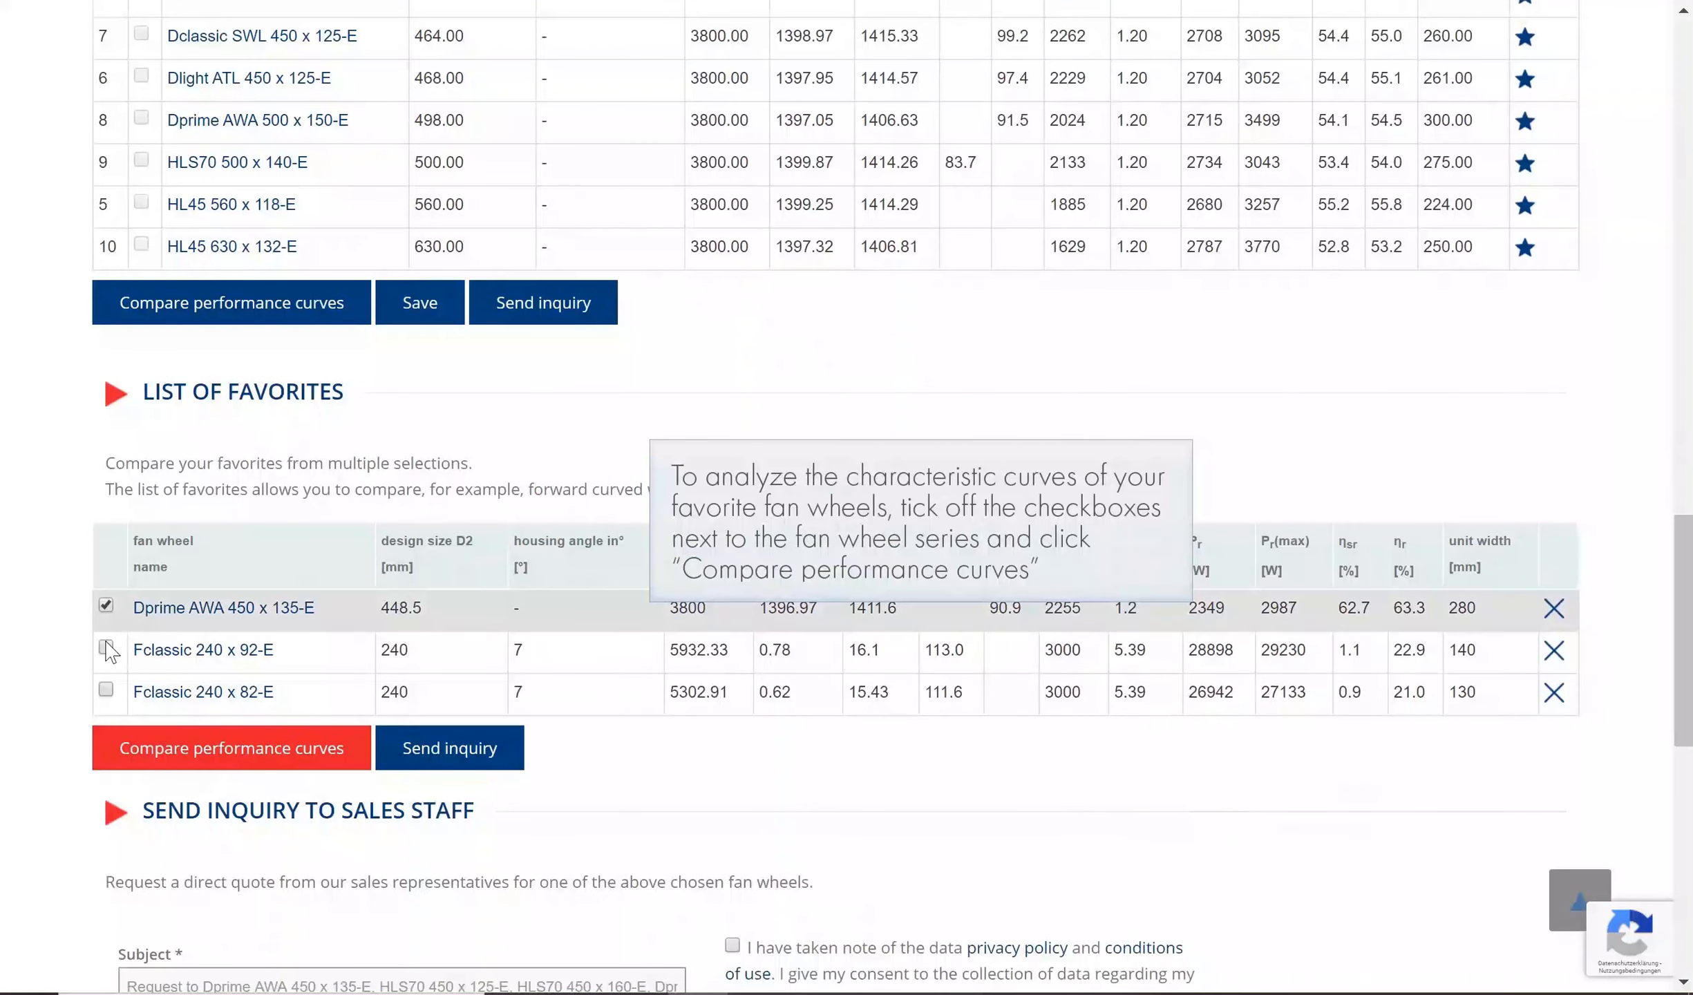
click(106, 648)
click(105, 690)
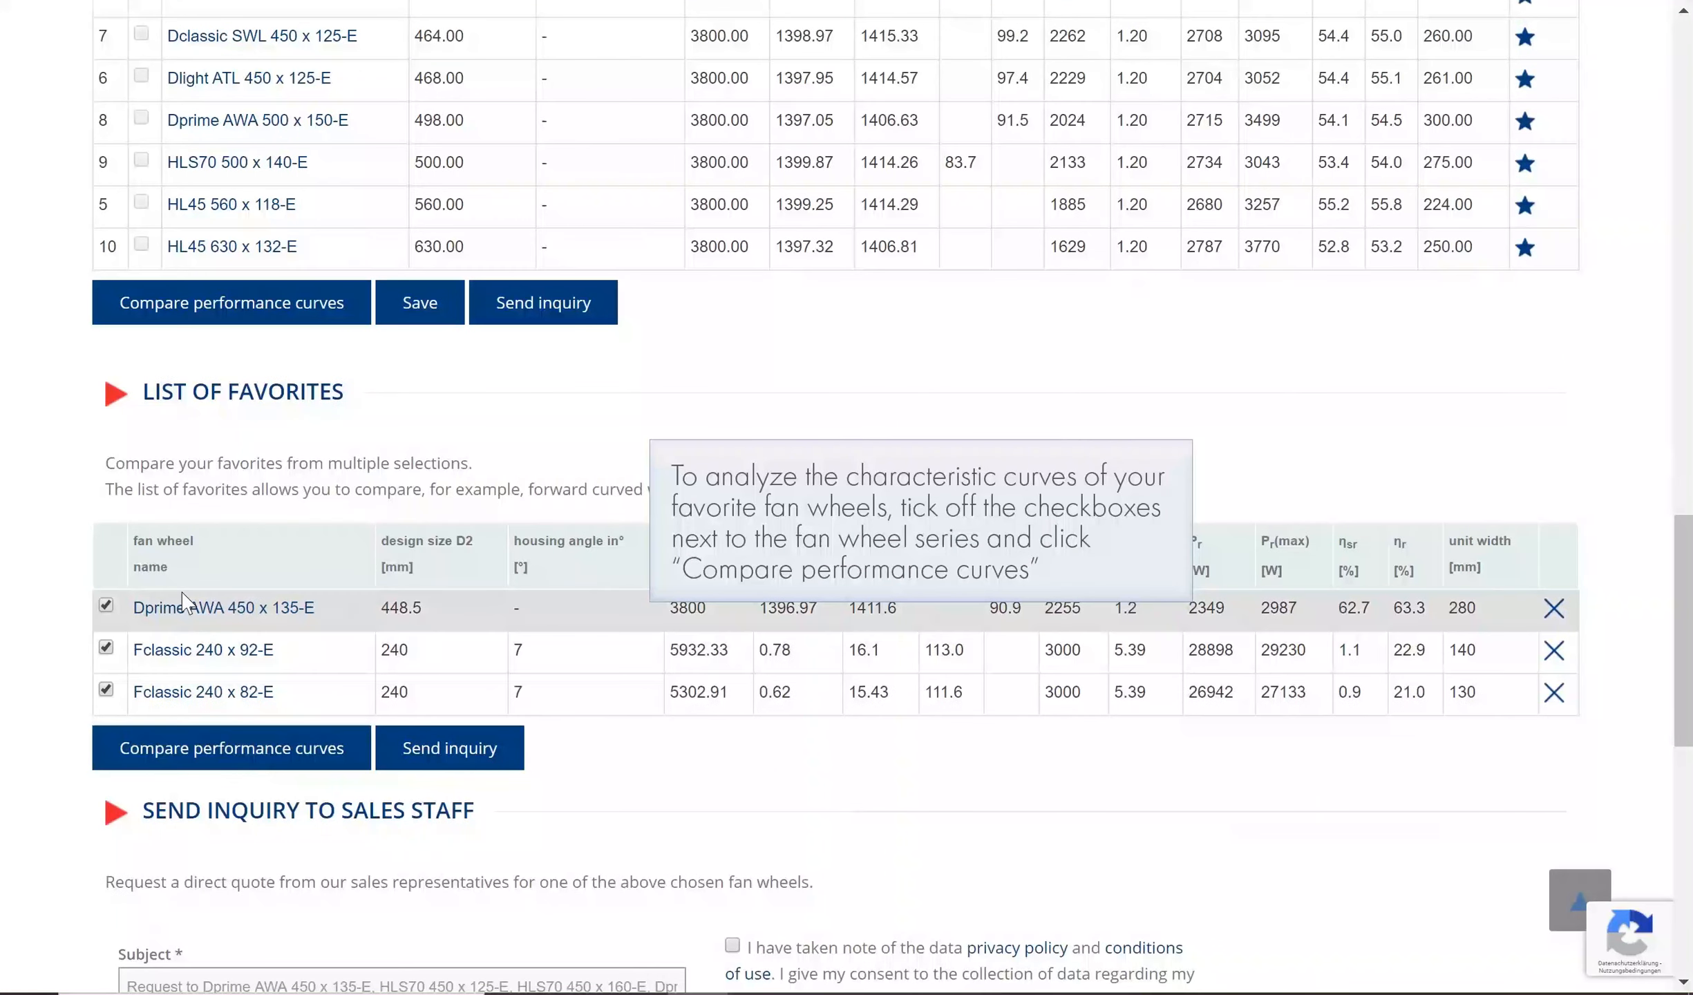
click(171, 748)
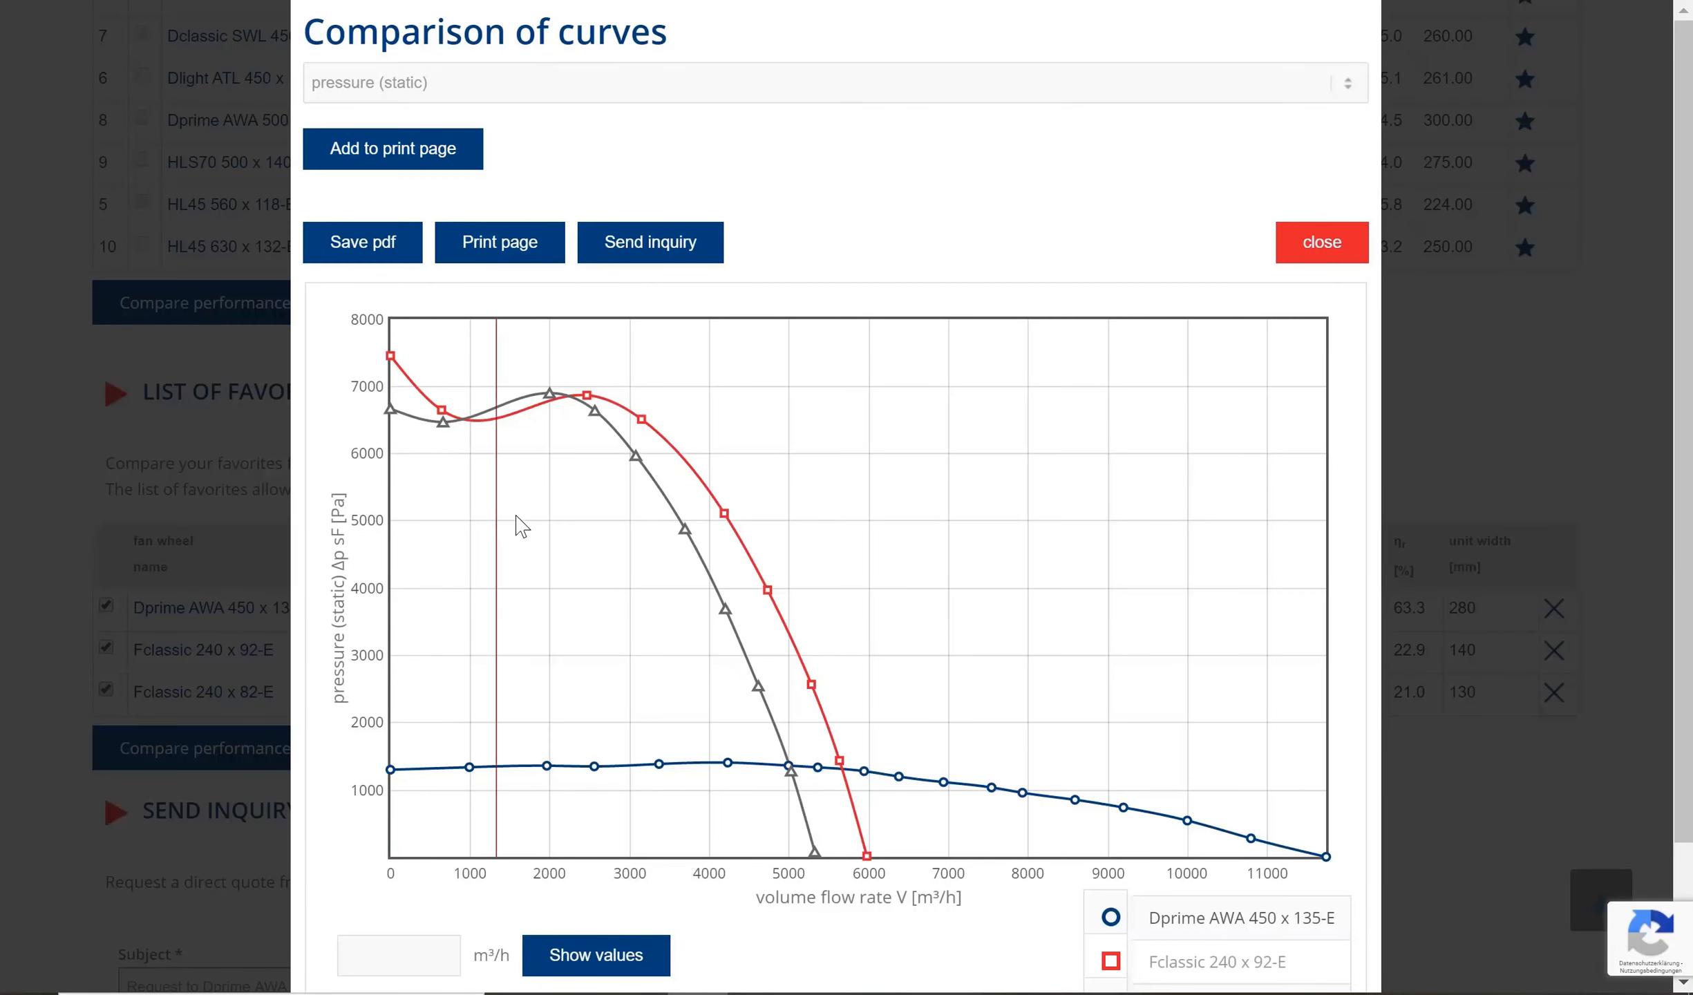
scroll(1108, 862, down, 2)
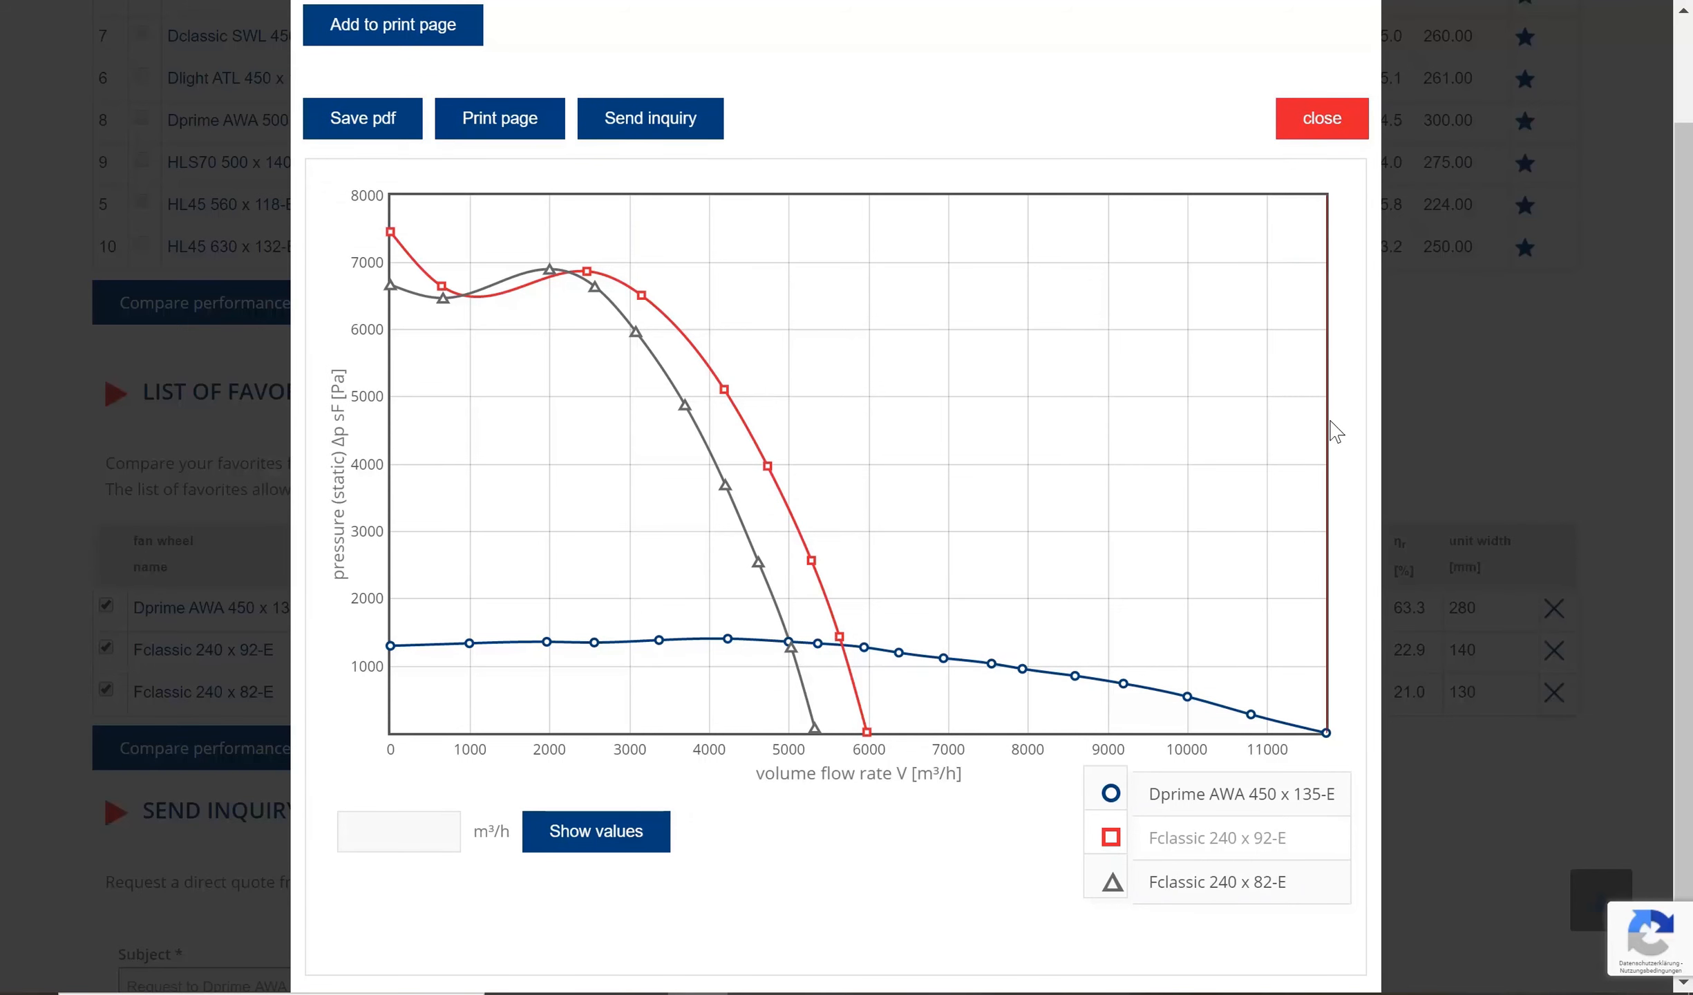
scroll(1297, 307, up, 2)
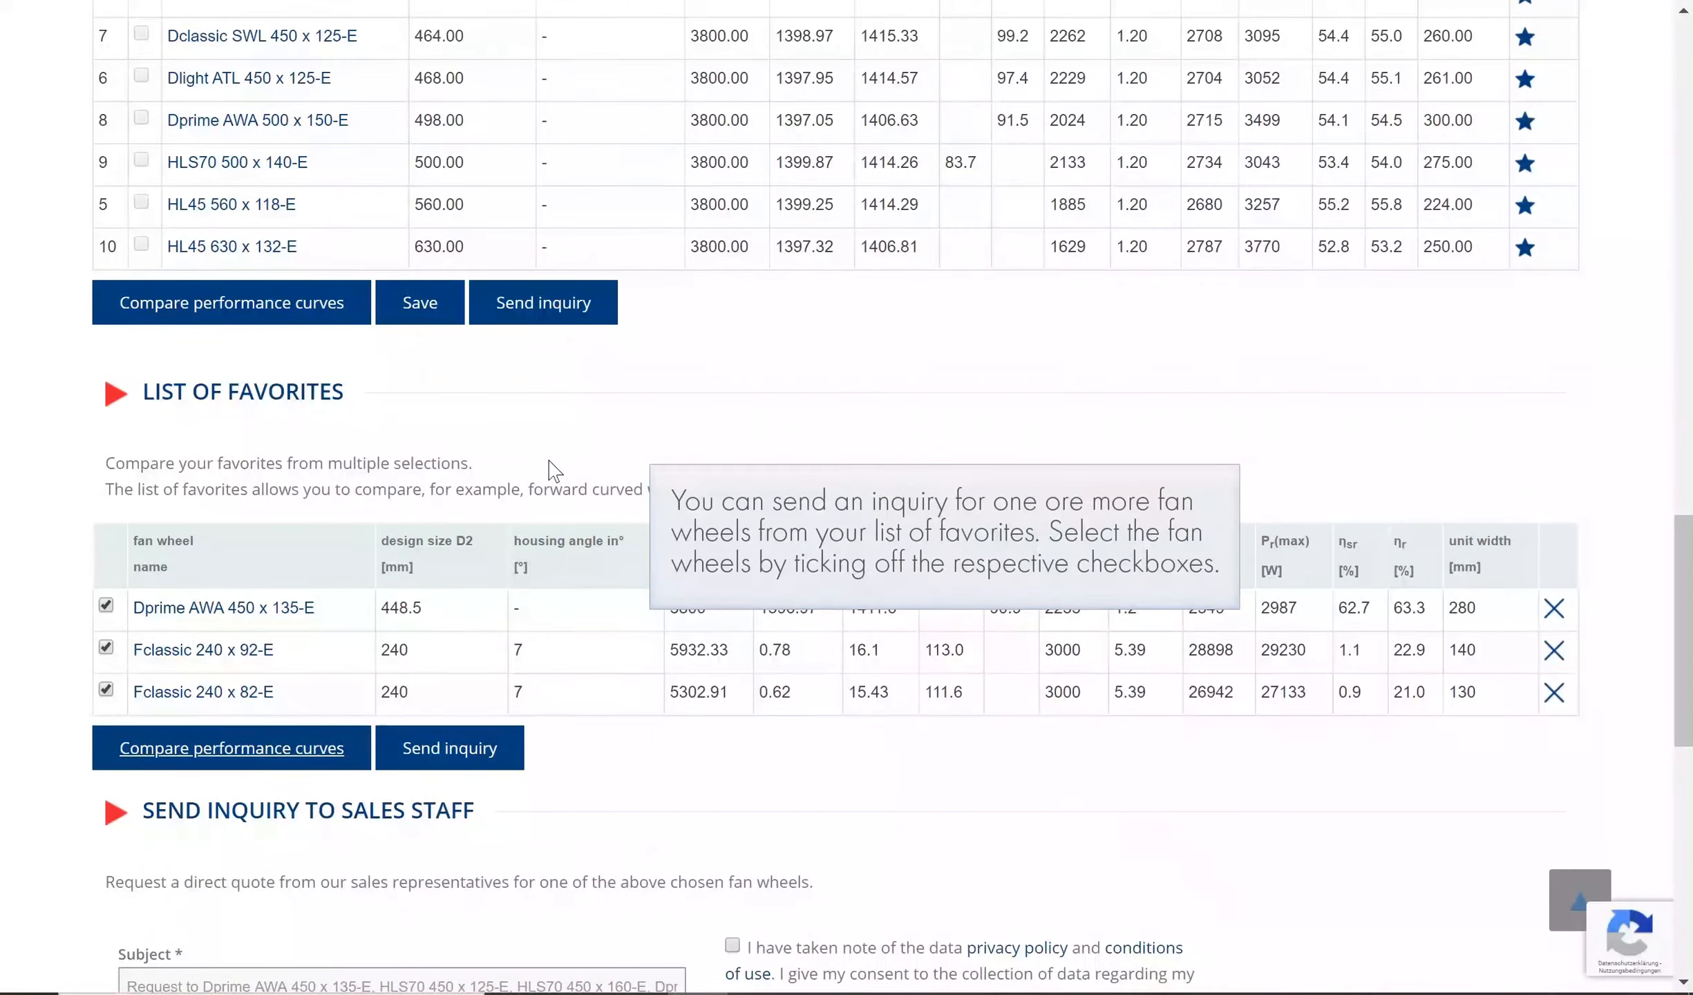
- Deselect both Fclassic favorites, start a sales inquiry for the Dprime AWA 450 x 135-E only and begin writing its message
scroll(539, 476, down, 3)
scroll(166, 544, down, 2)
click(105, 318)
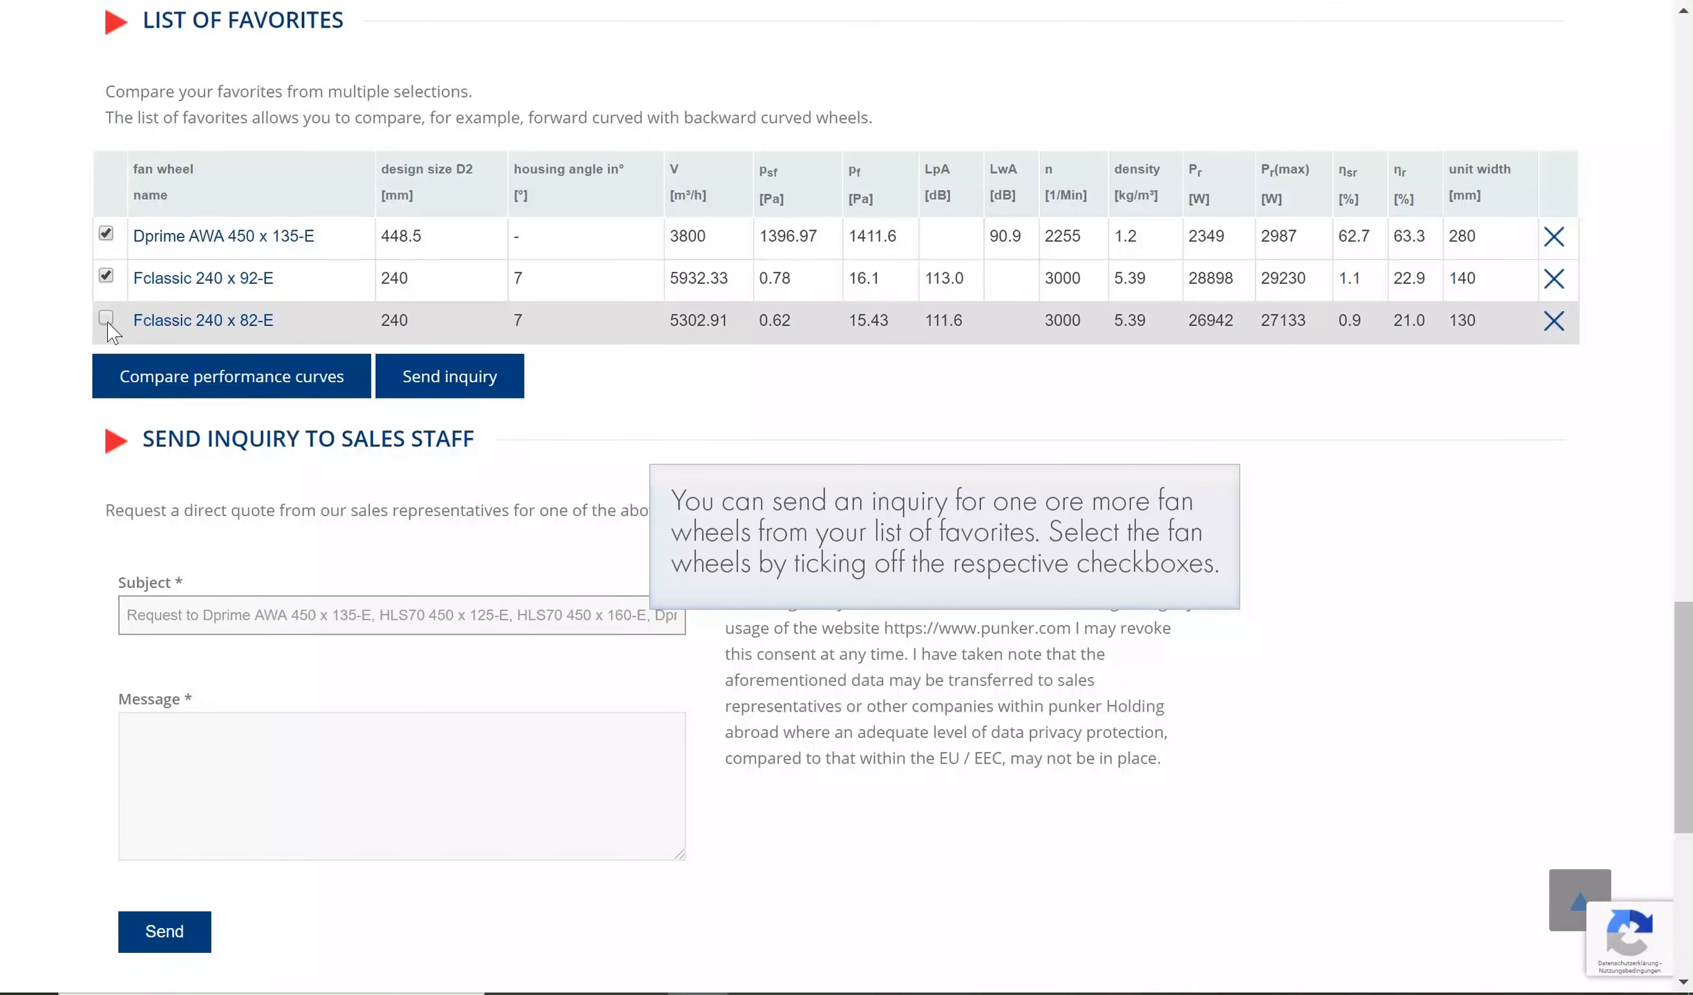
click(106, 275)
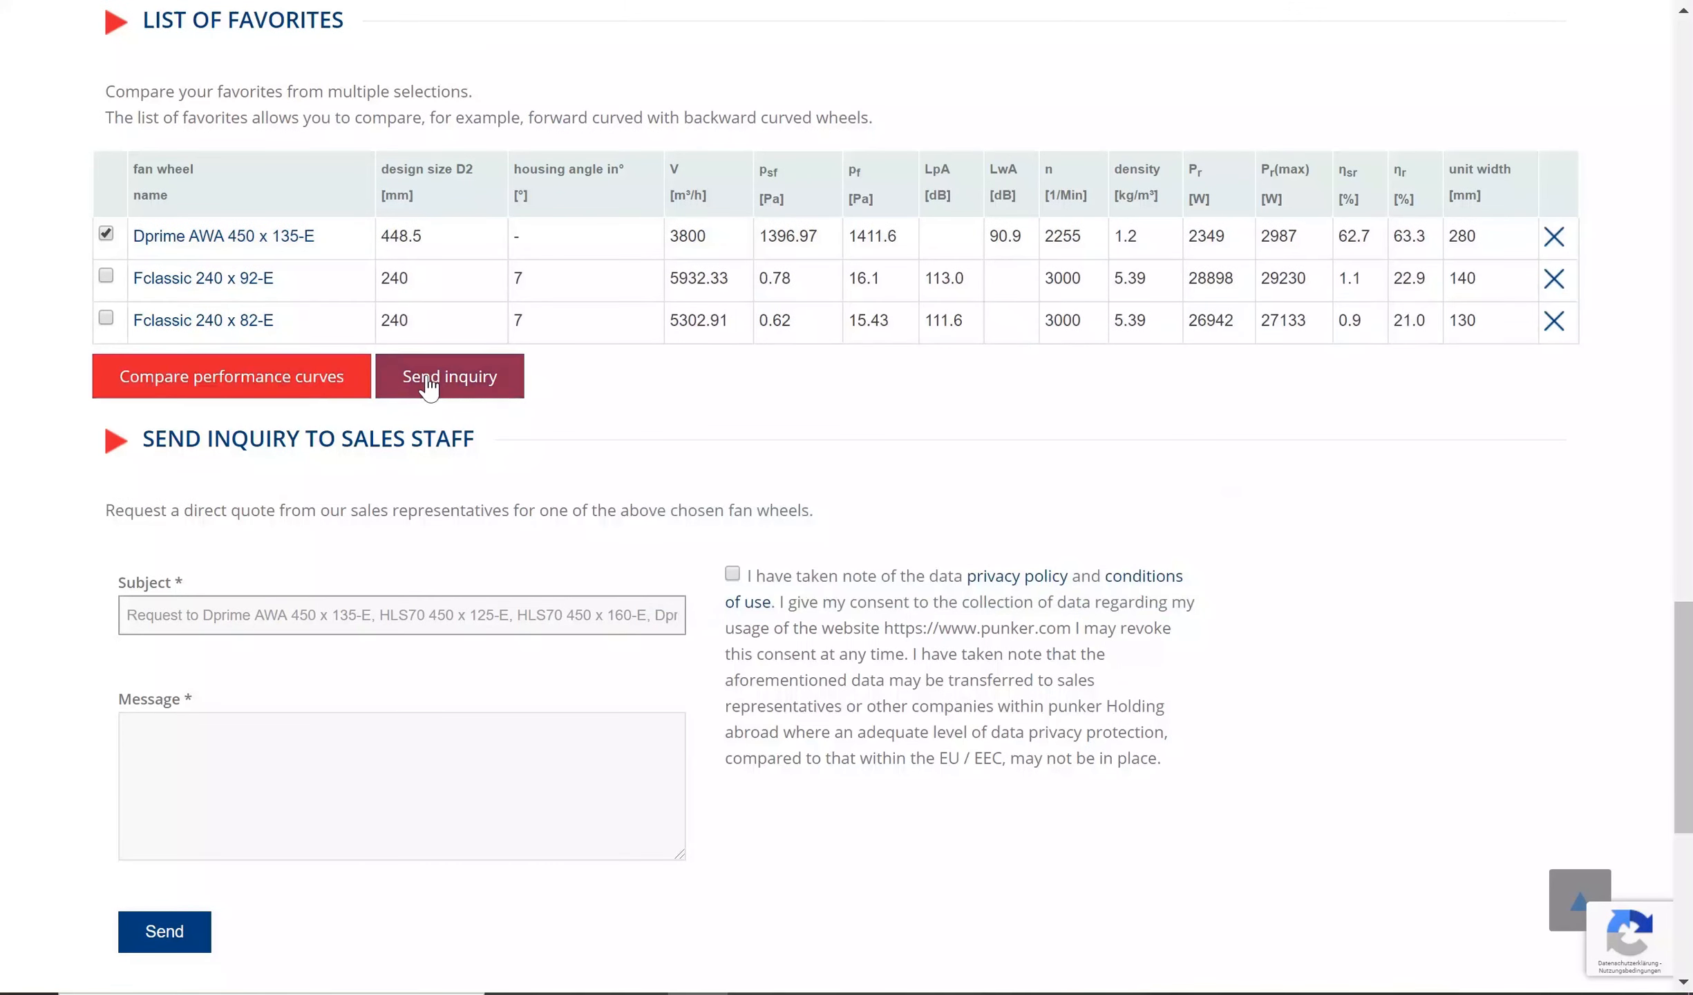
click(420, 380)
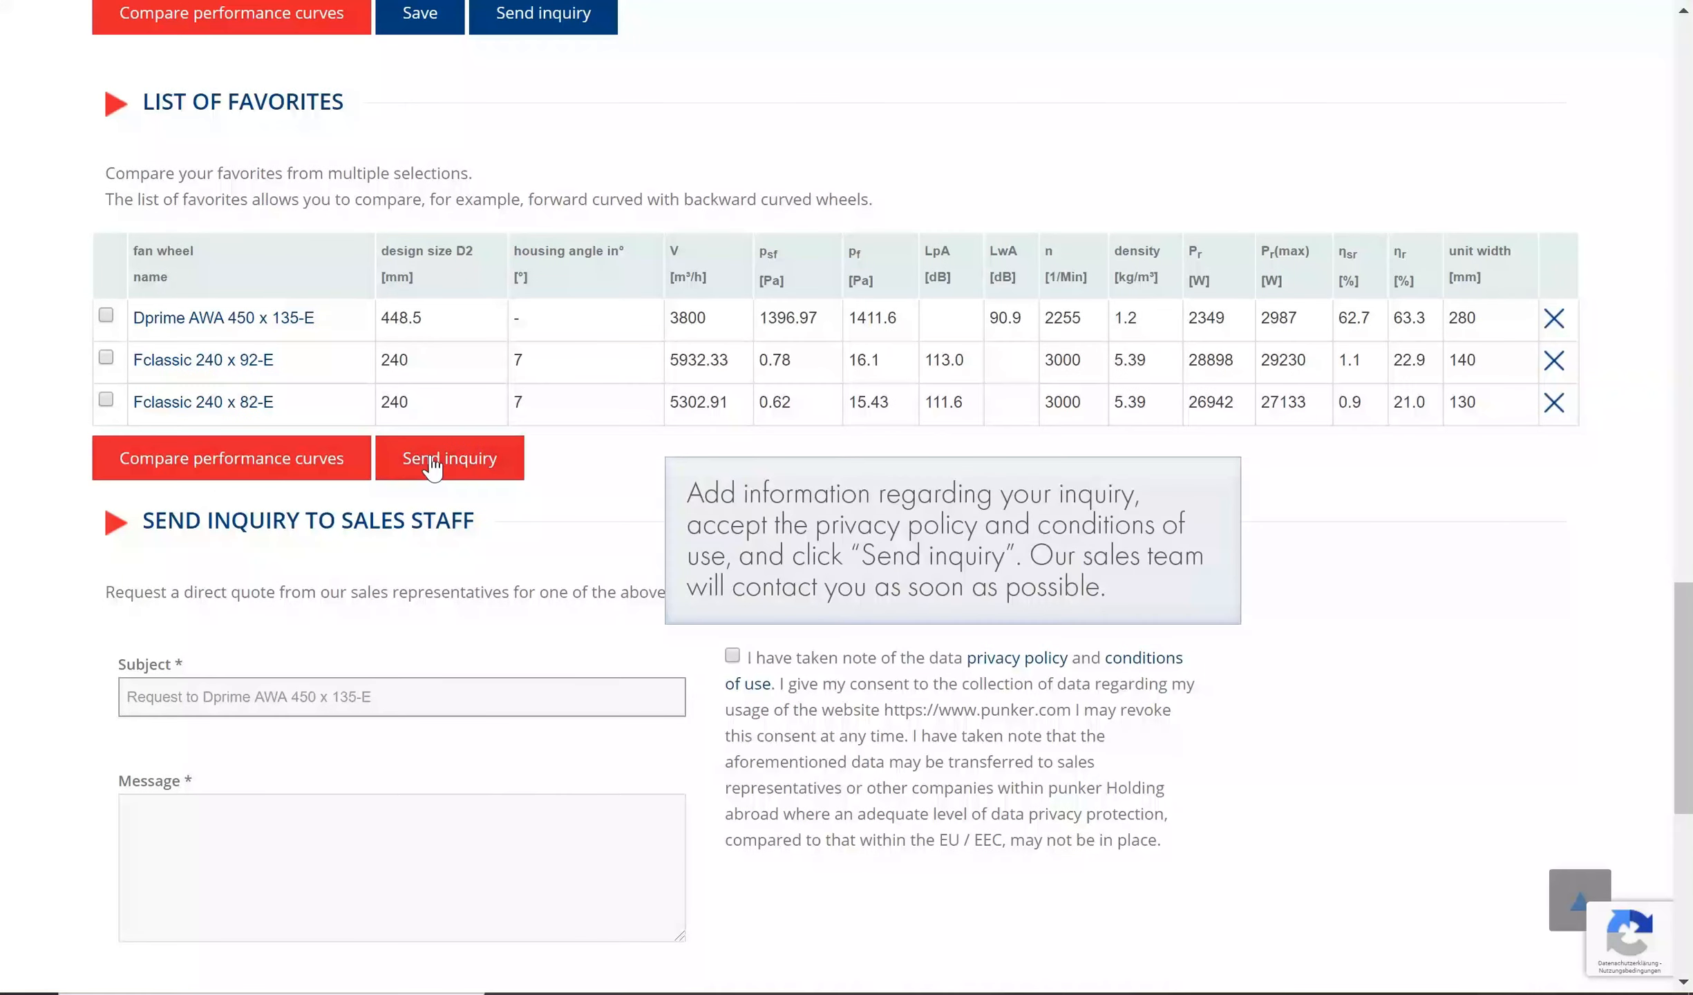
scroll(332, 746, down, 1)
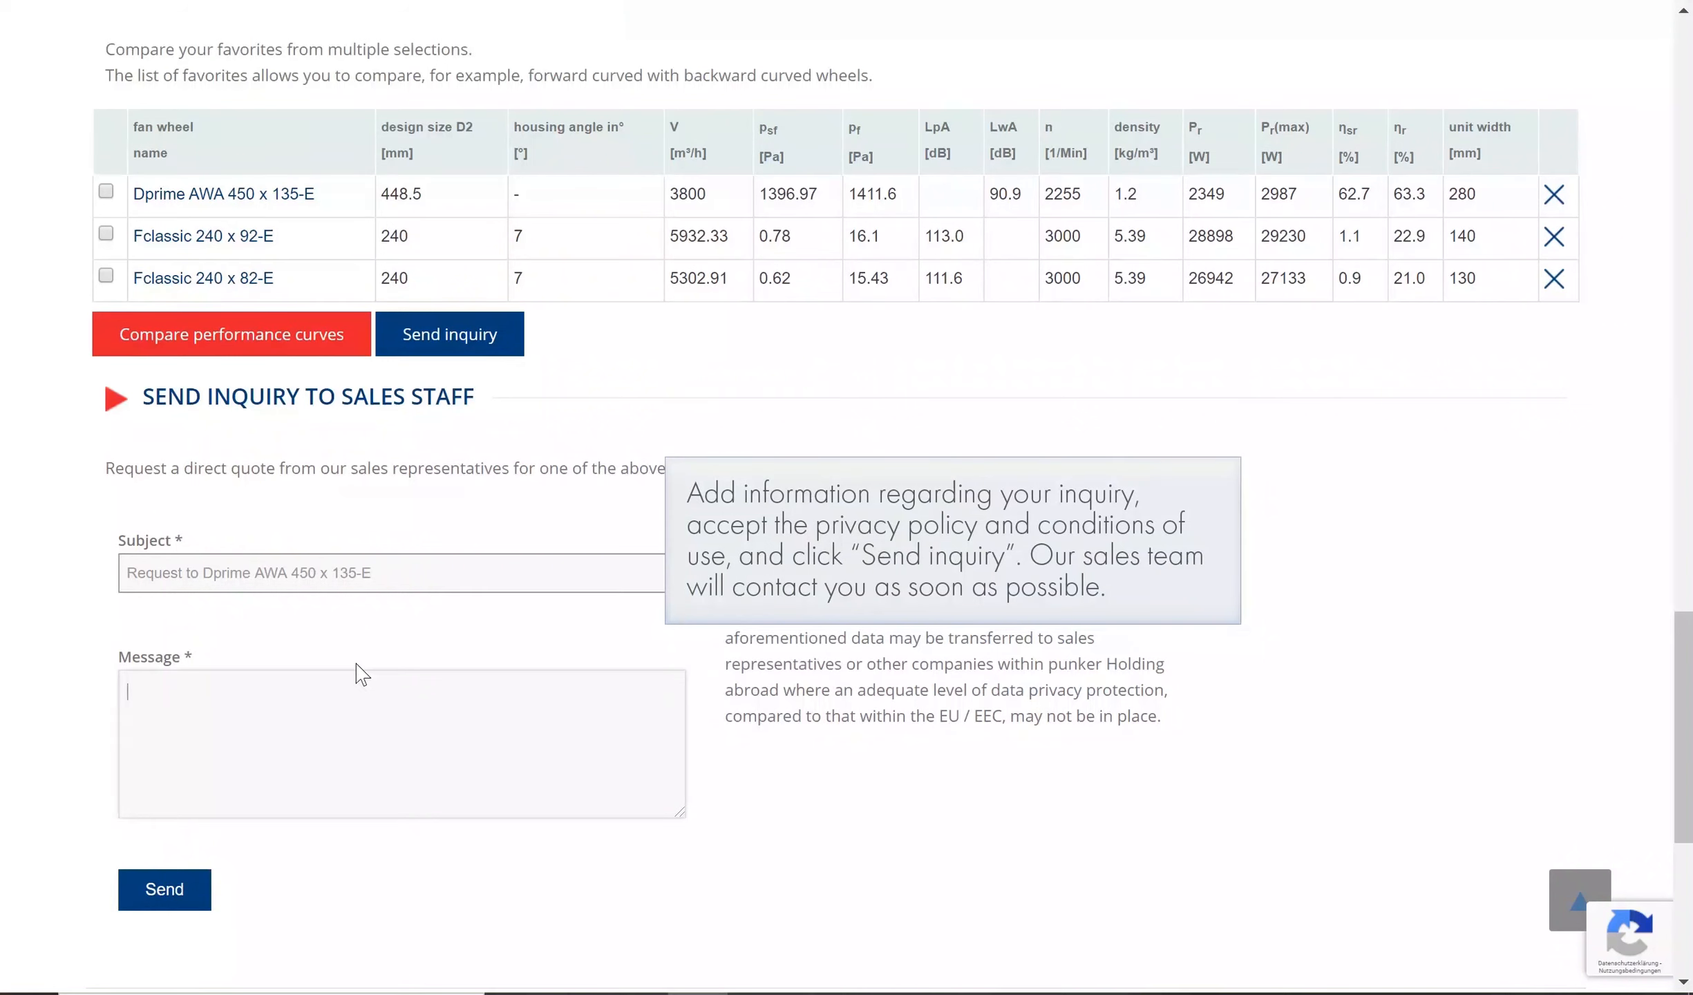
text(e se)
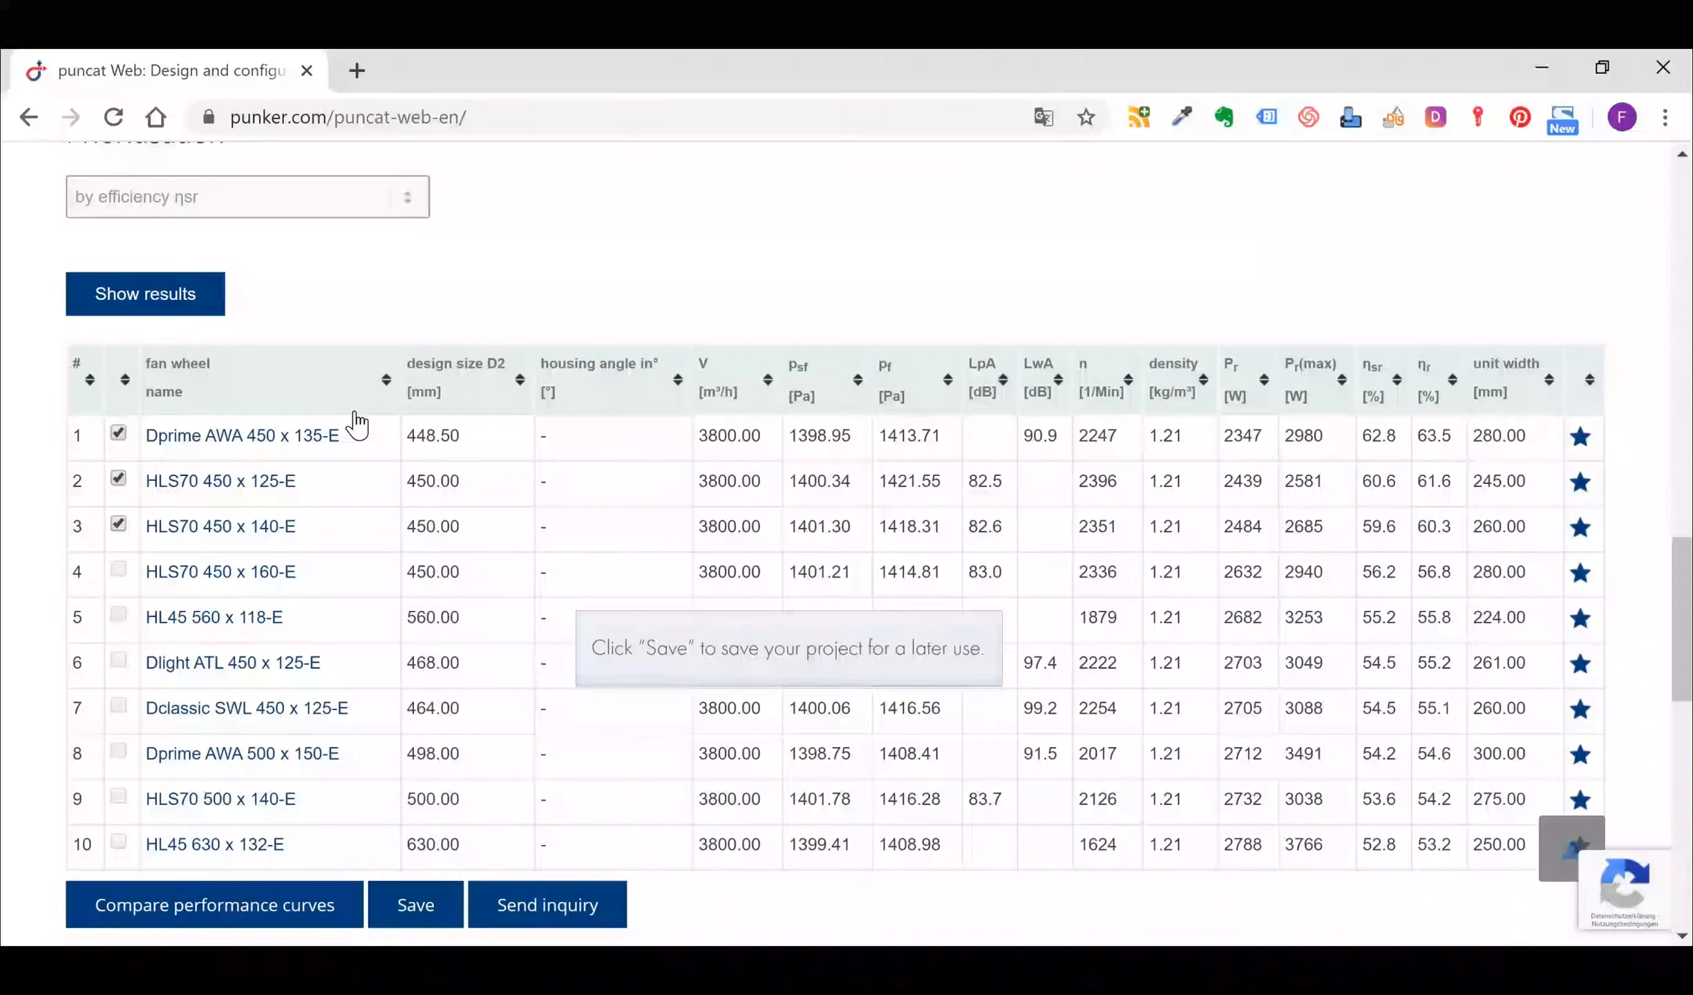
- Save the current search under the name "AHU Server Room 06.05.2020" and close the save dialog
scroll(357, 424, down, 2)
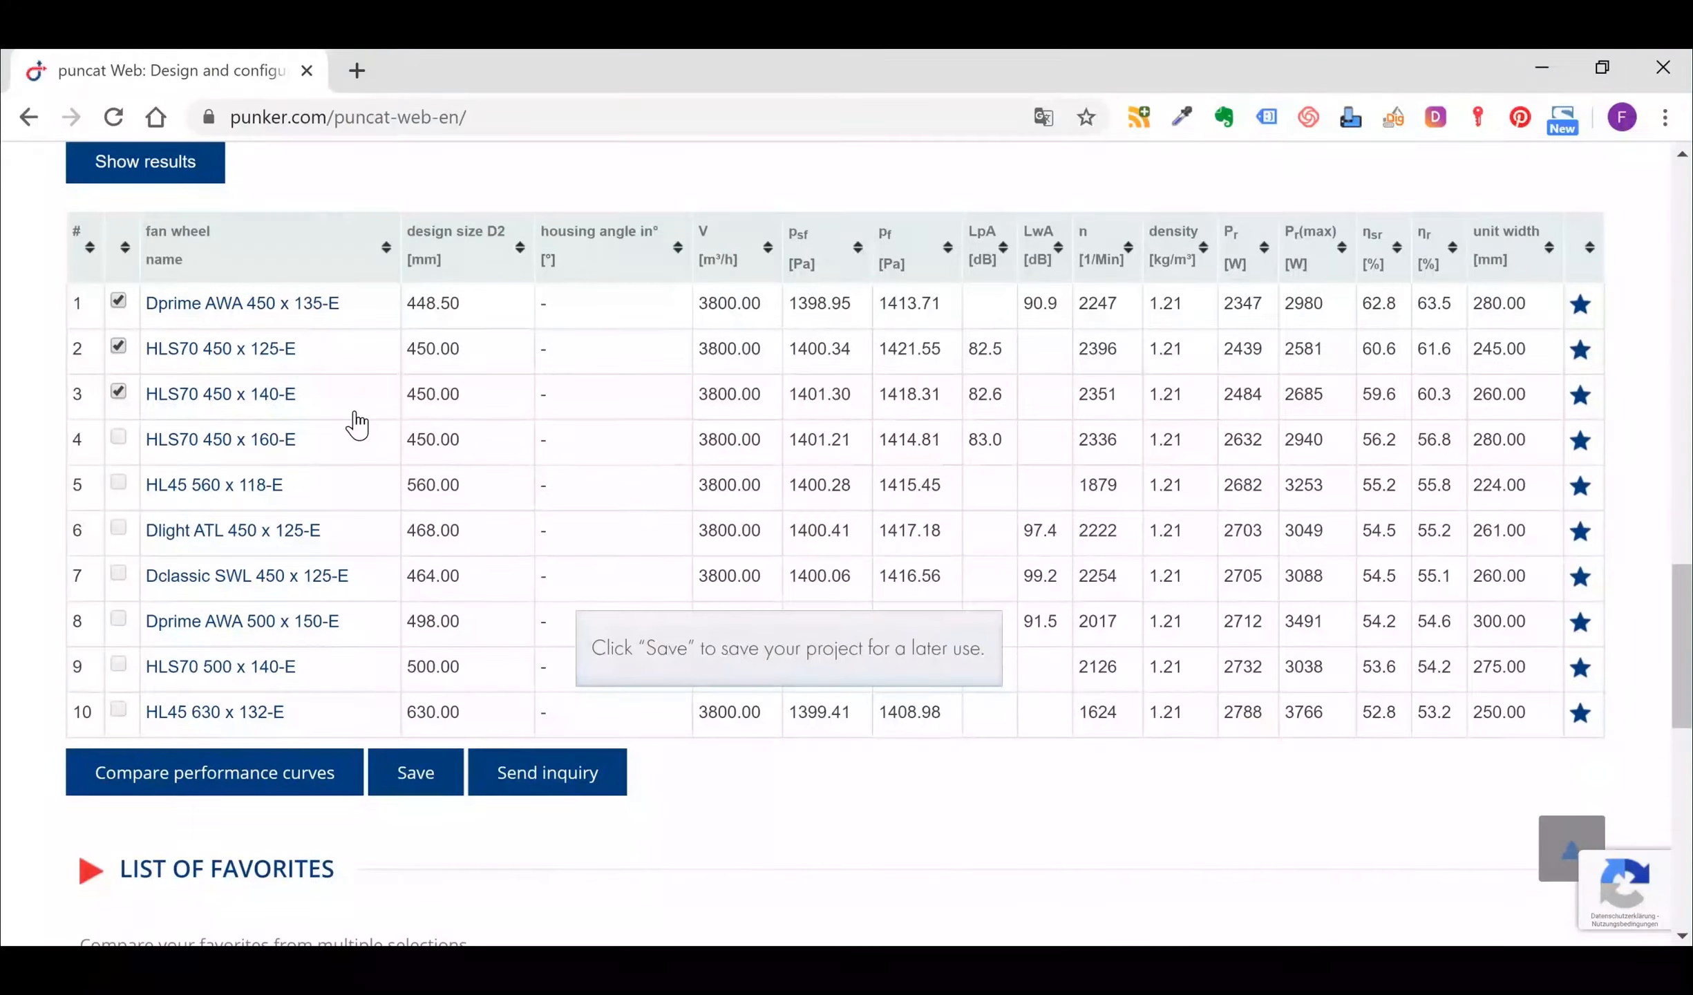
click(395, 767)
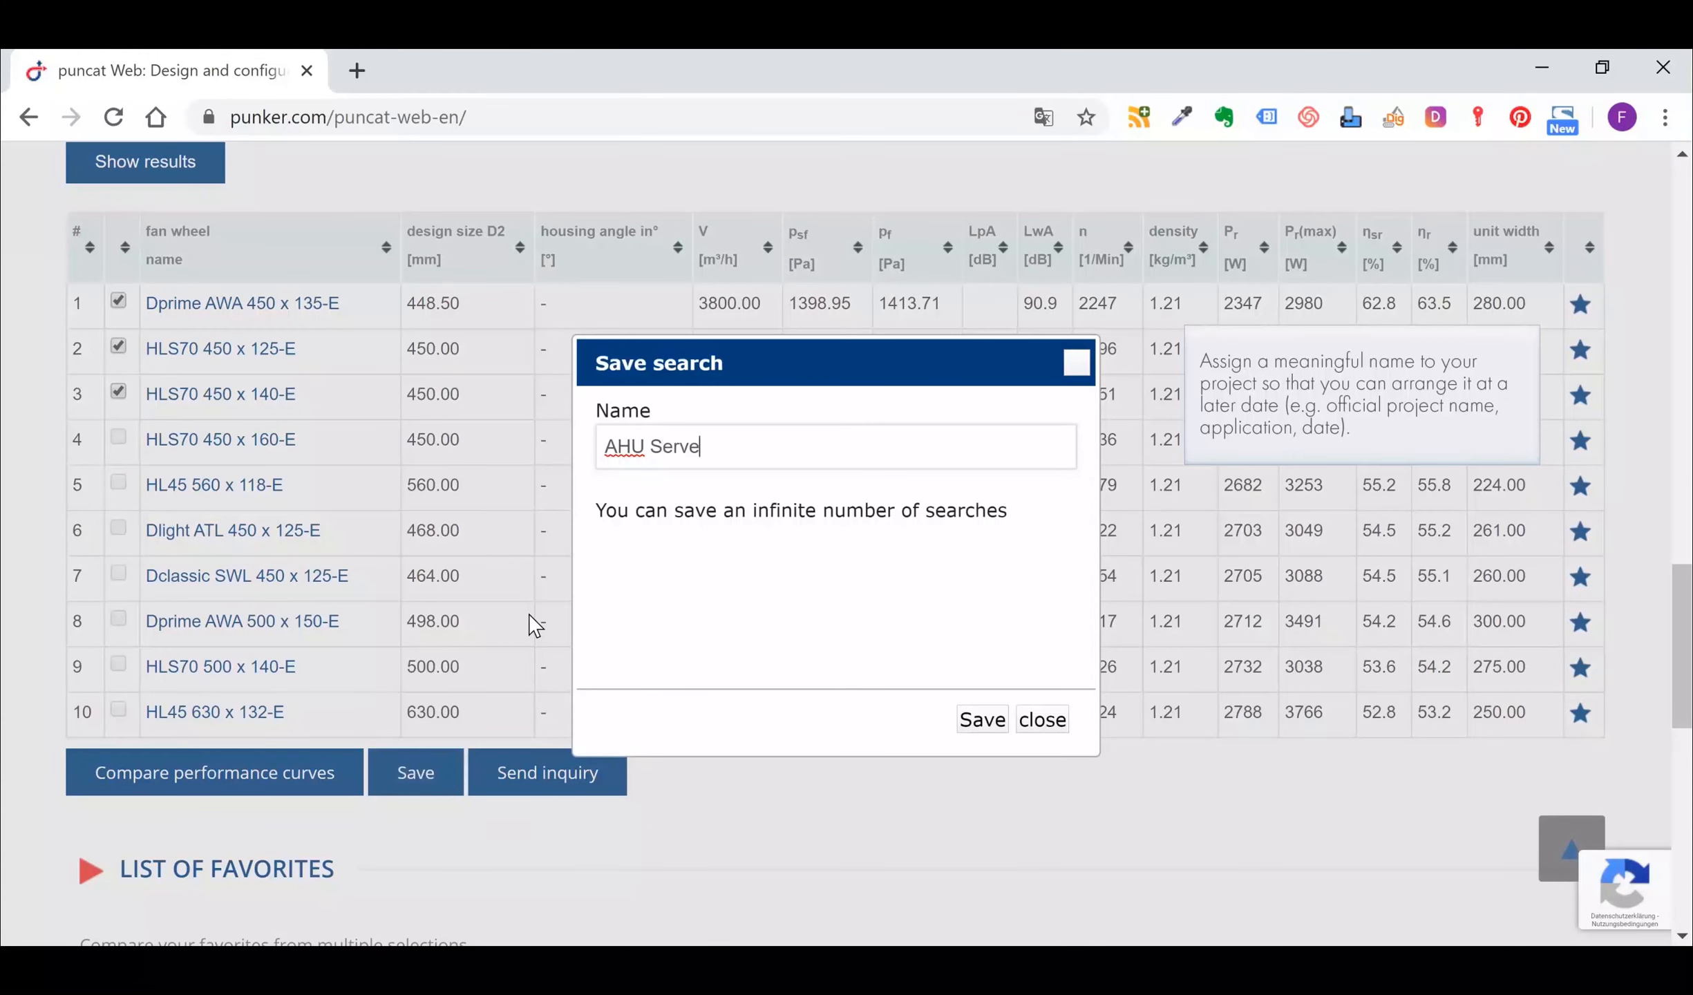
text(AHU Server Room 06.05.2020)
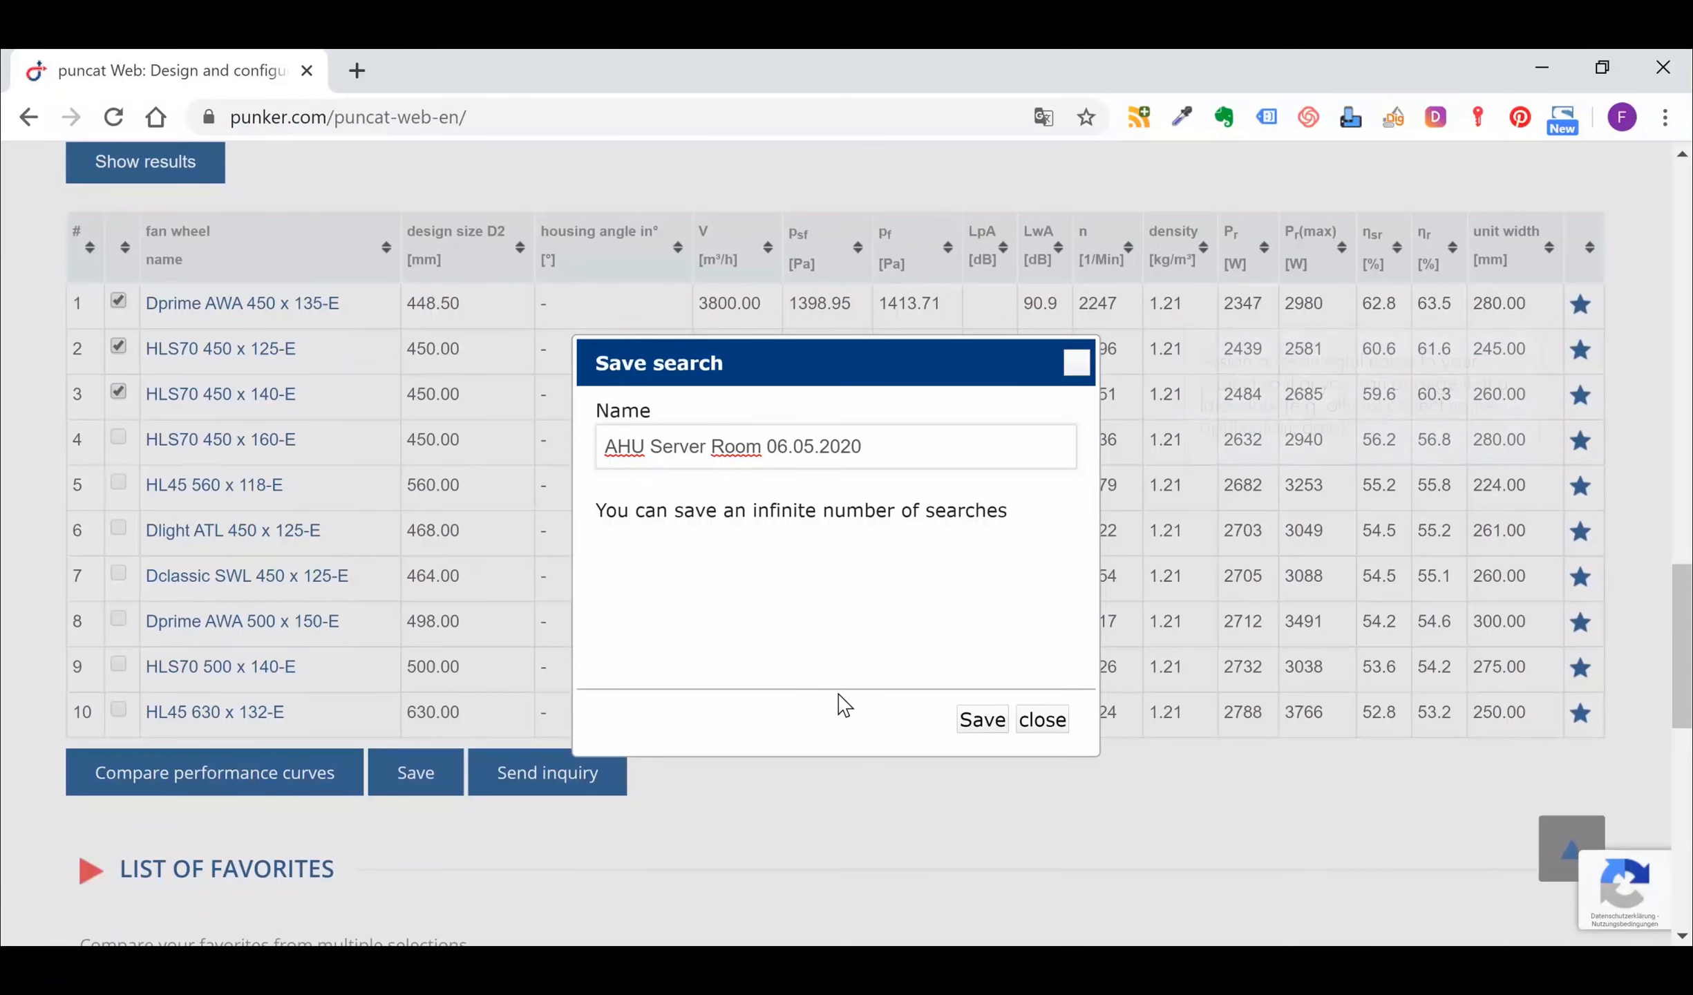
click(980, 722)
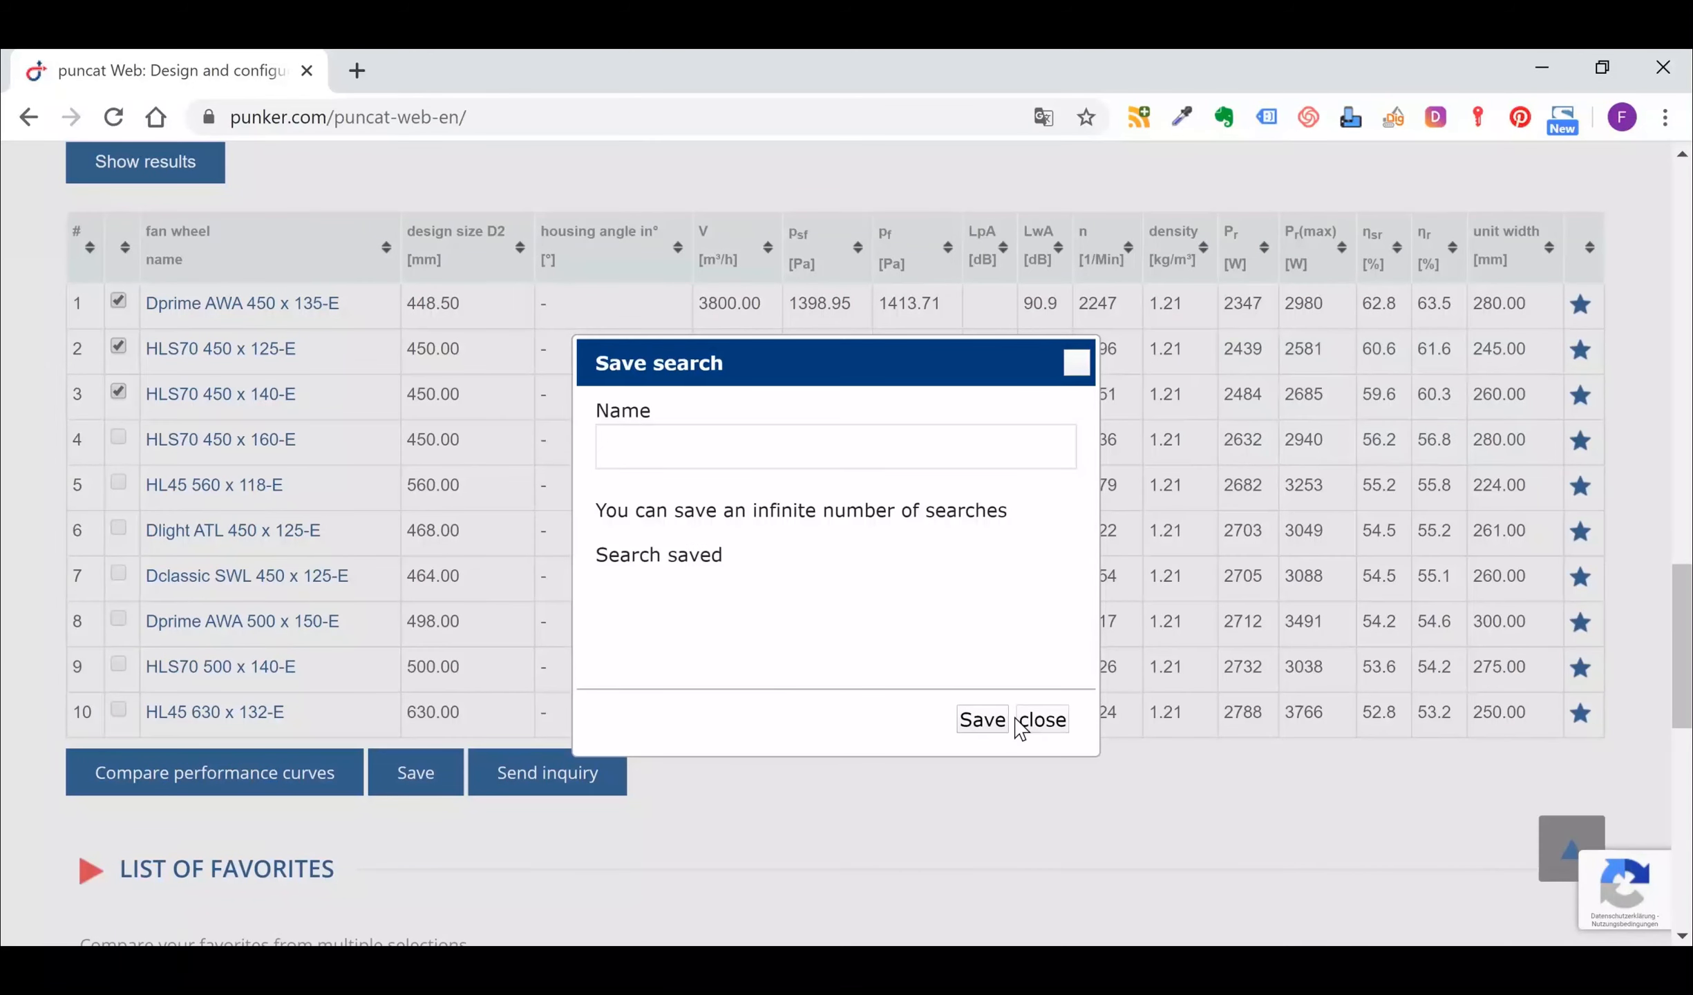
click(1041, 720)
- Check the list of saved searches above the duty point settings without loading any of them
scroll(892, 578, up, 10)
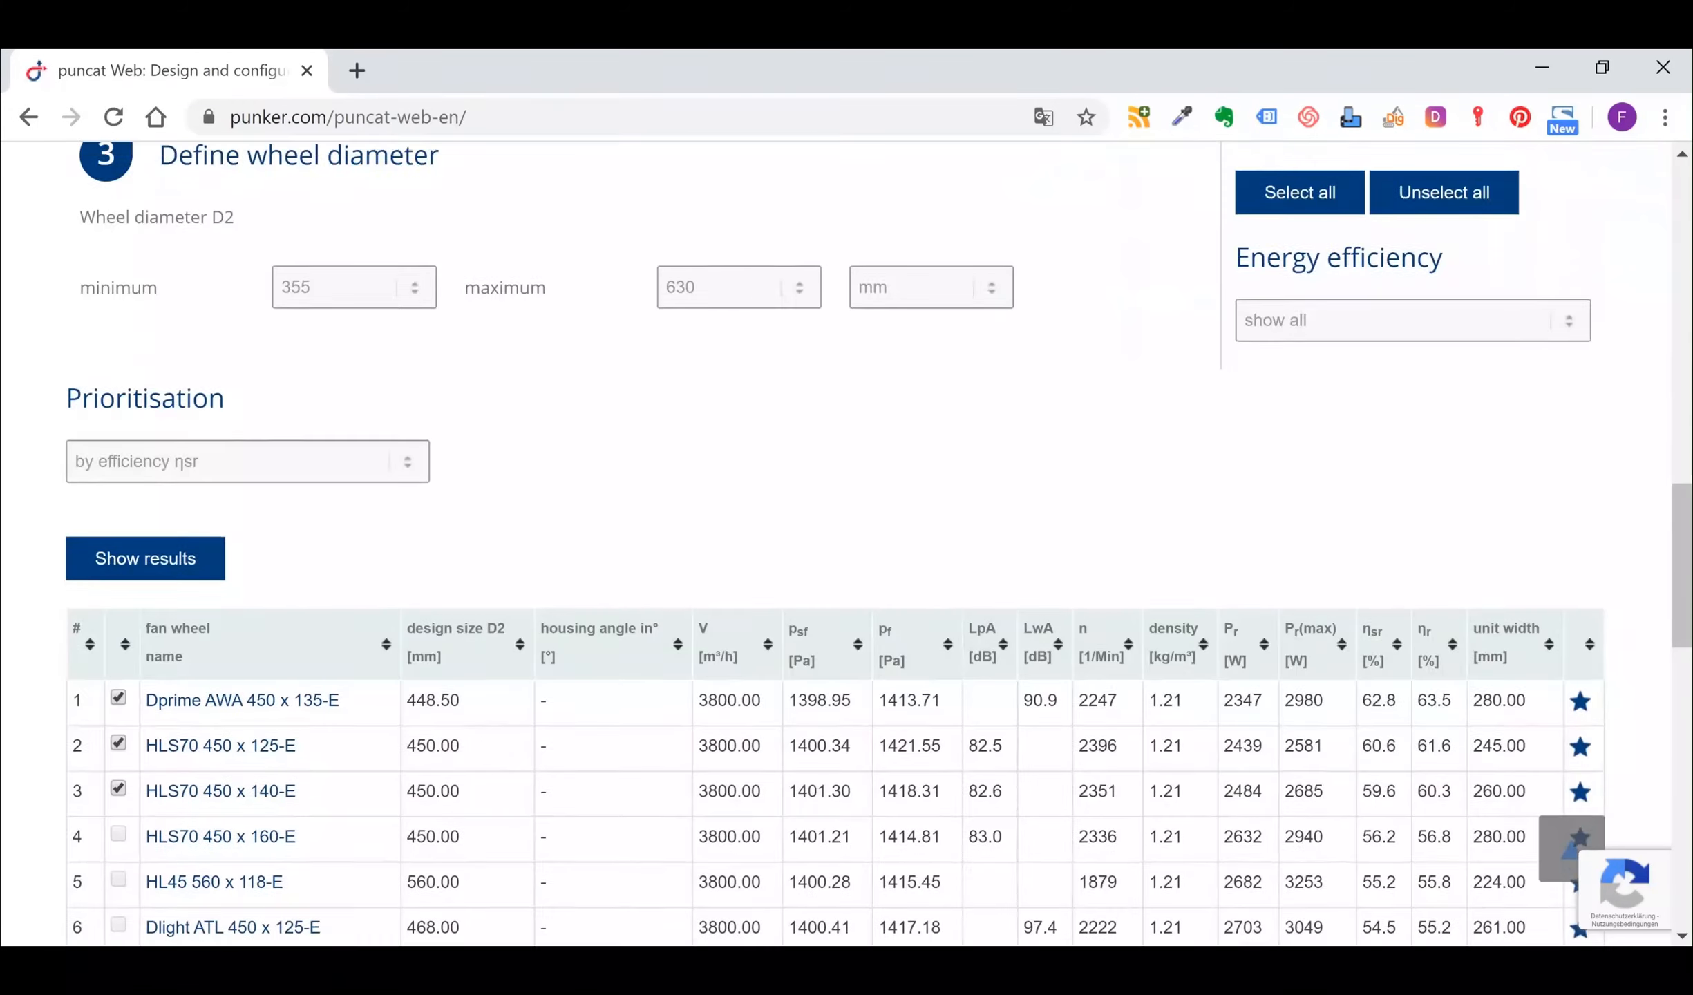
scroll(829, 539, up, 8)
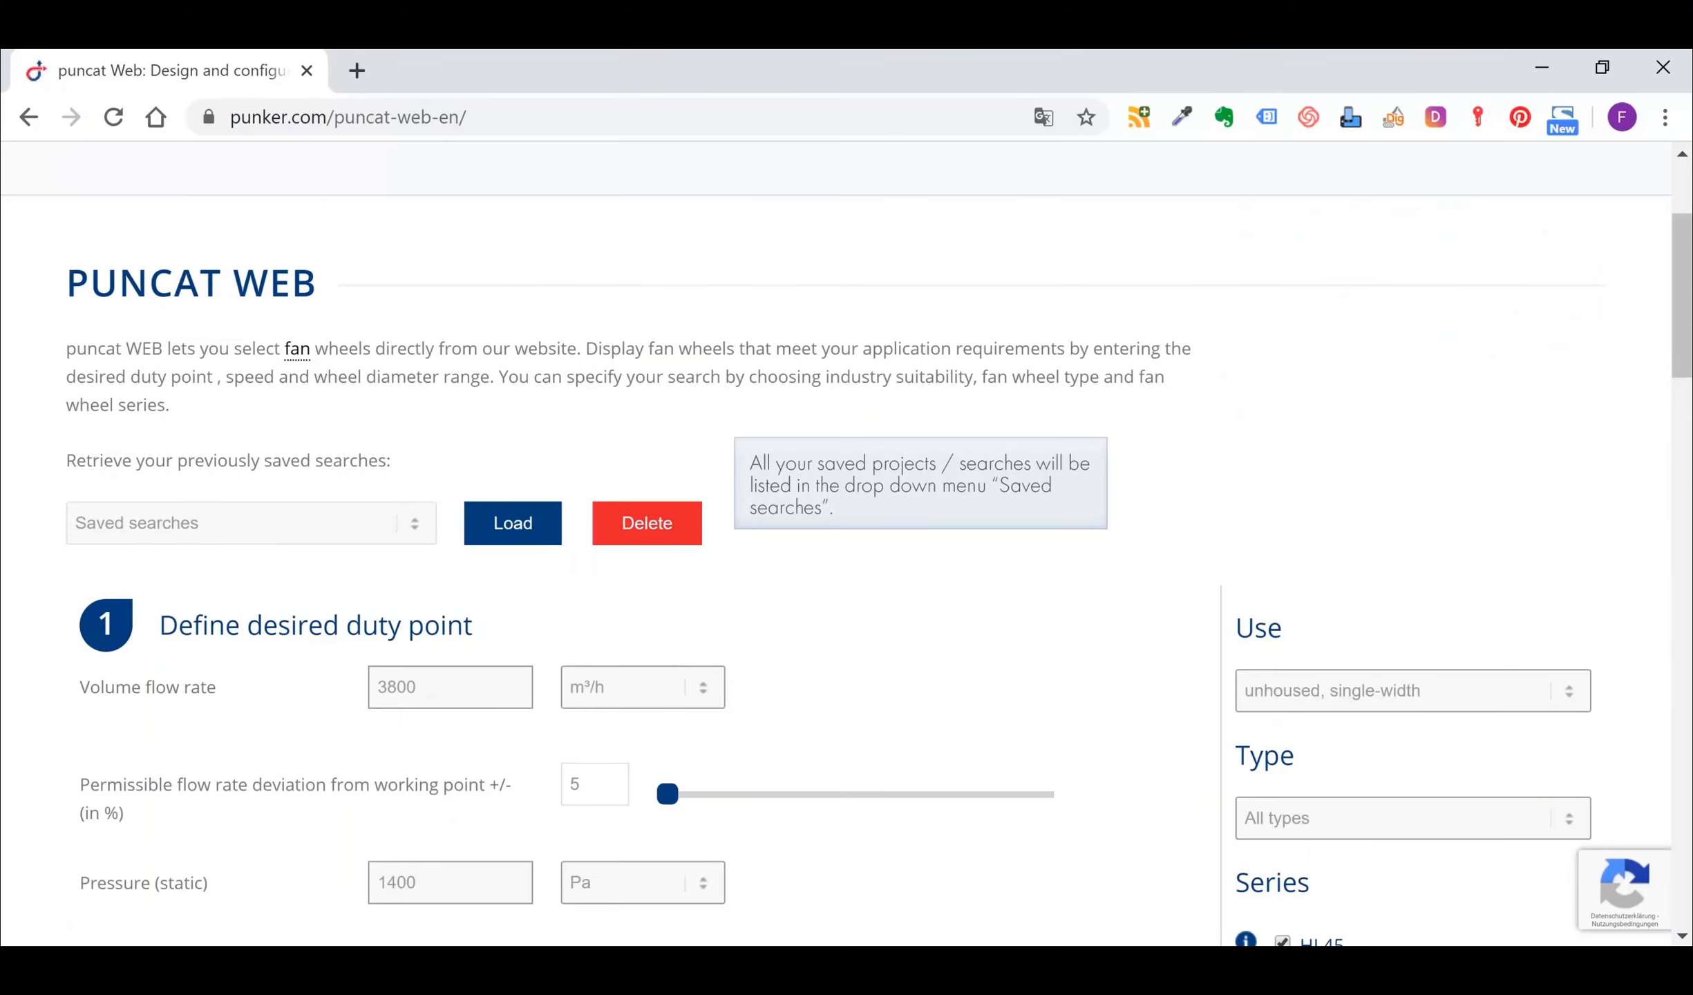
click(344, 534)
click(343, 535)
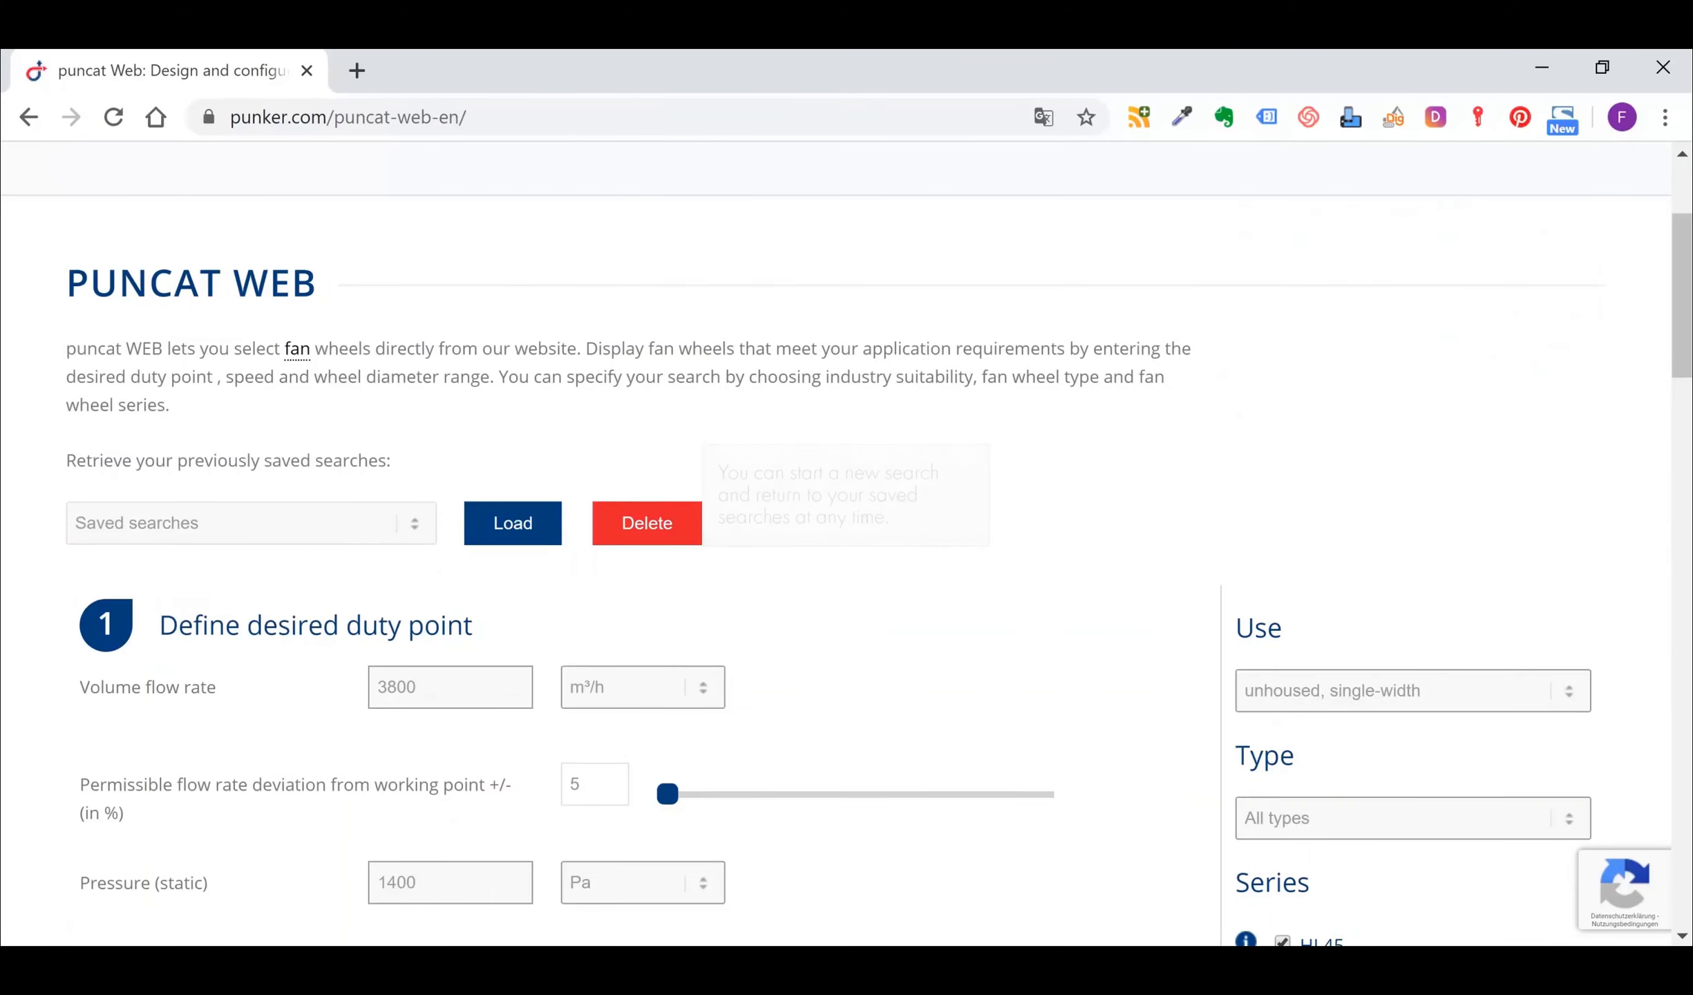
- Set the duty point to a 2000 m³/h volume flow rate with 9 % permissible deviation and 1000 Pa static pressure
scroll(844, 496, down, 3)
drag(675, 532, 721, 536)
drag(449, 423, 309, 434)
text(2000)
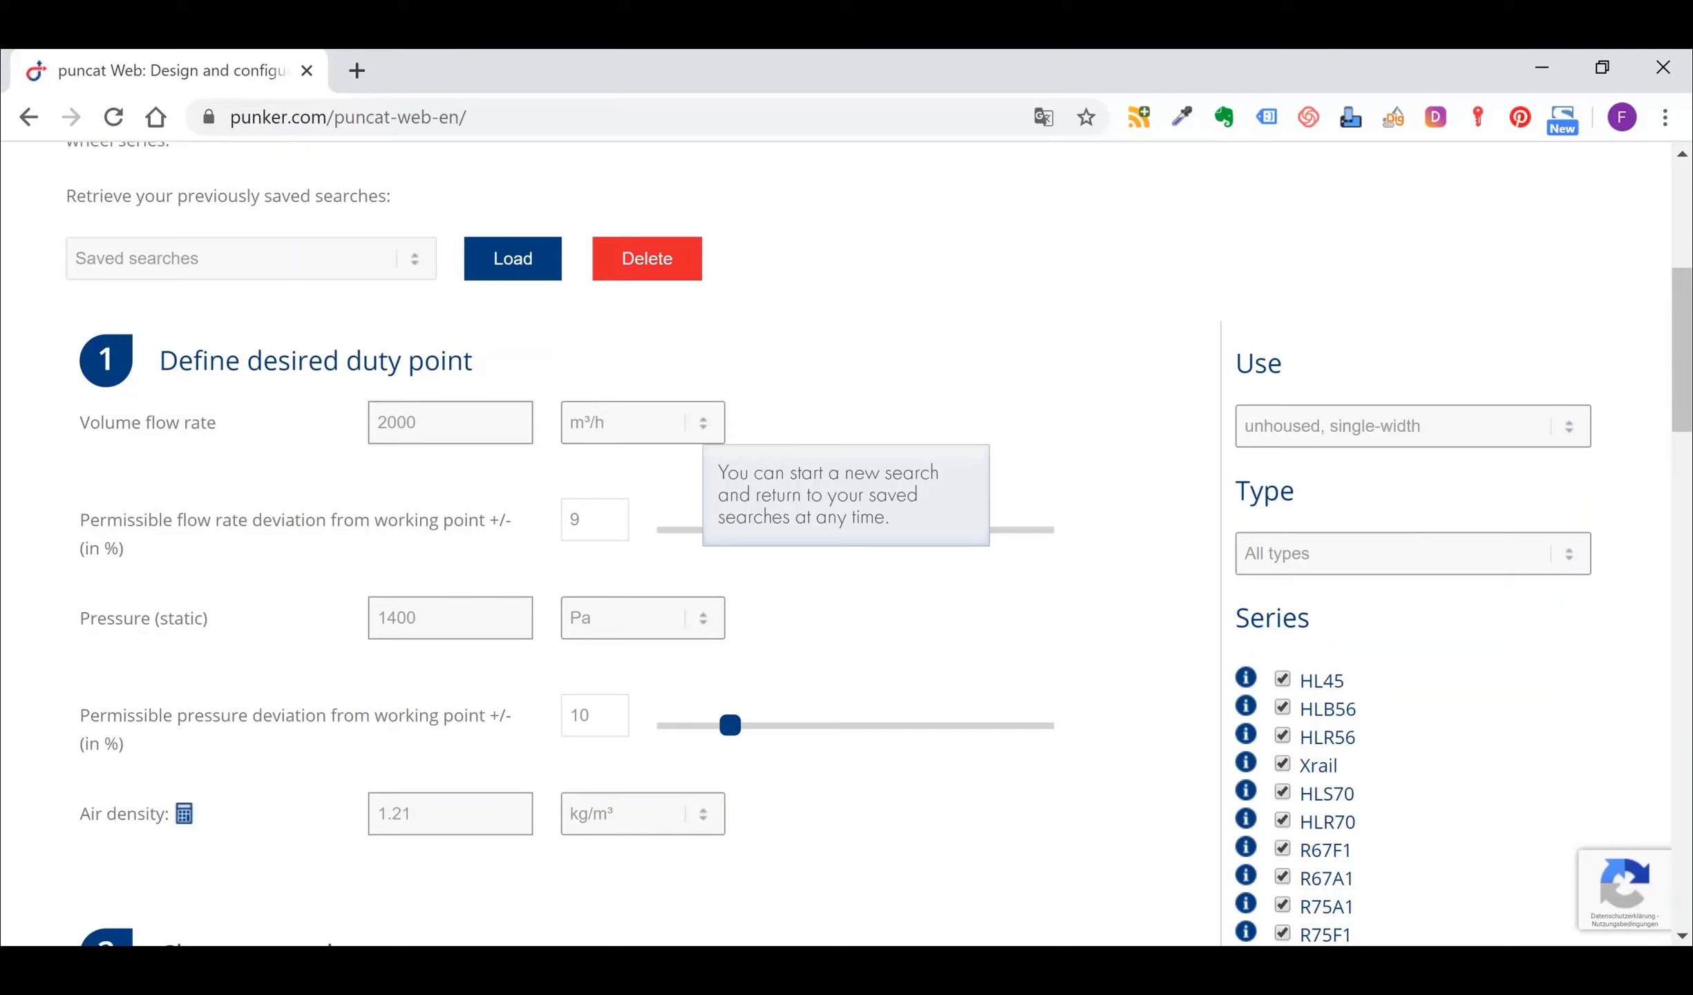
drag(428, 617, 366, 620)
text(1000)
- Switch the speed selection from variable-speed drive to a defined speed
scroll(427, 718, down, 5)
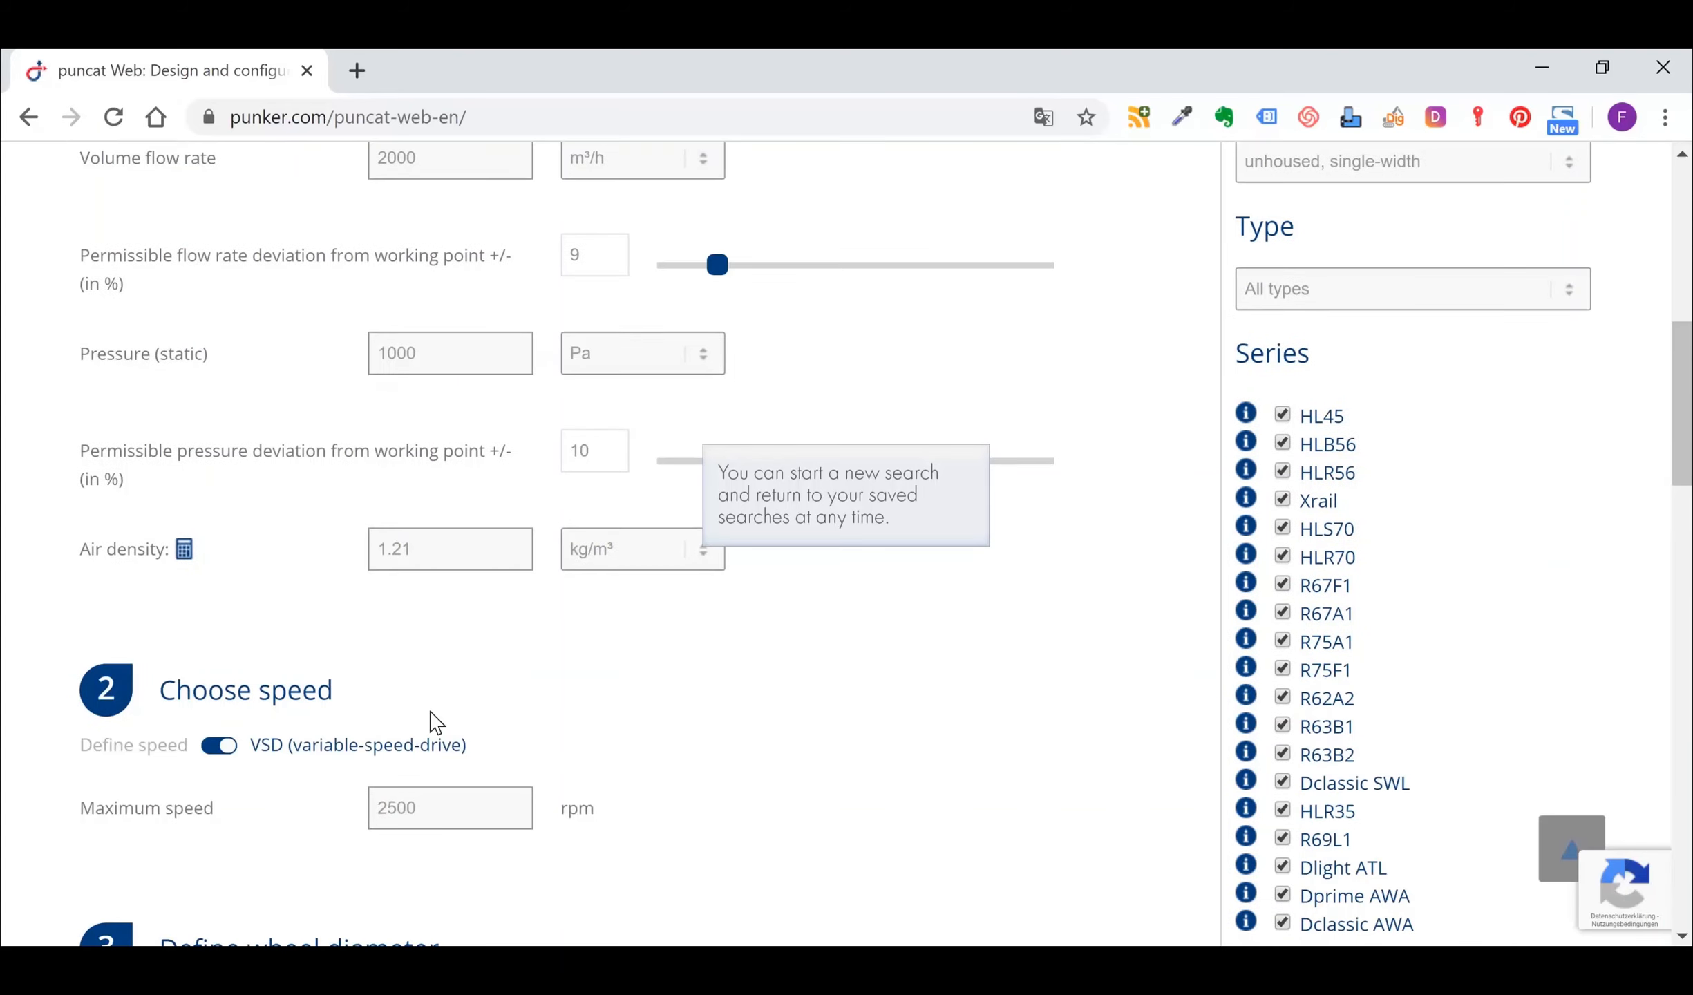
drag(425, 676, 321, 683)
click(219, 613)
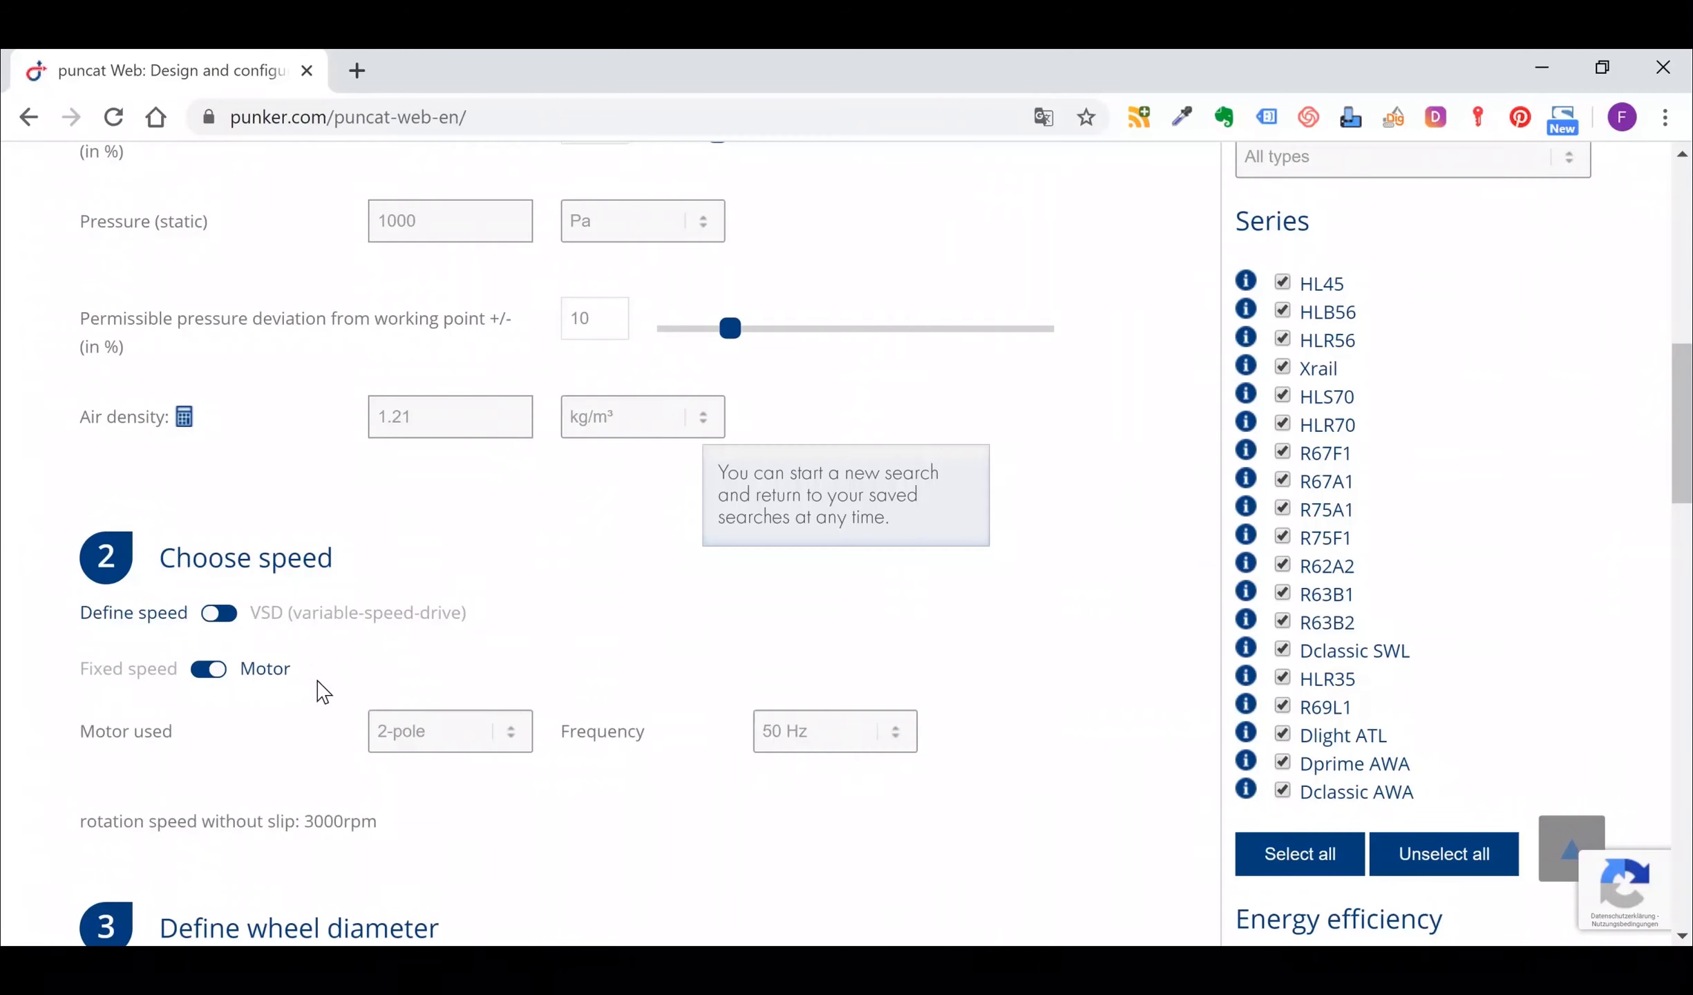
- Set the minimum wheel diameter to 140 mm and show the matching fan wheels for the new search
scroll(442, 737, down, 3)
click(382, 796)
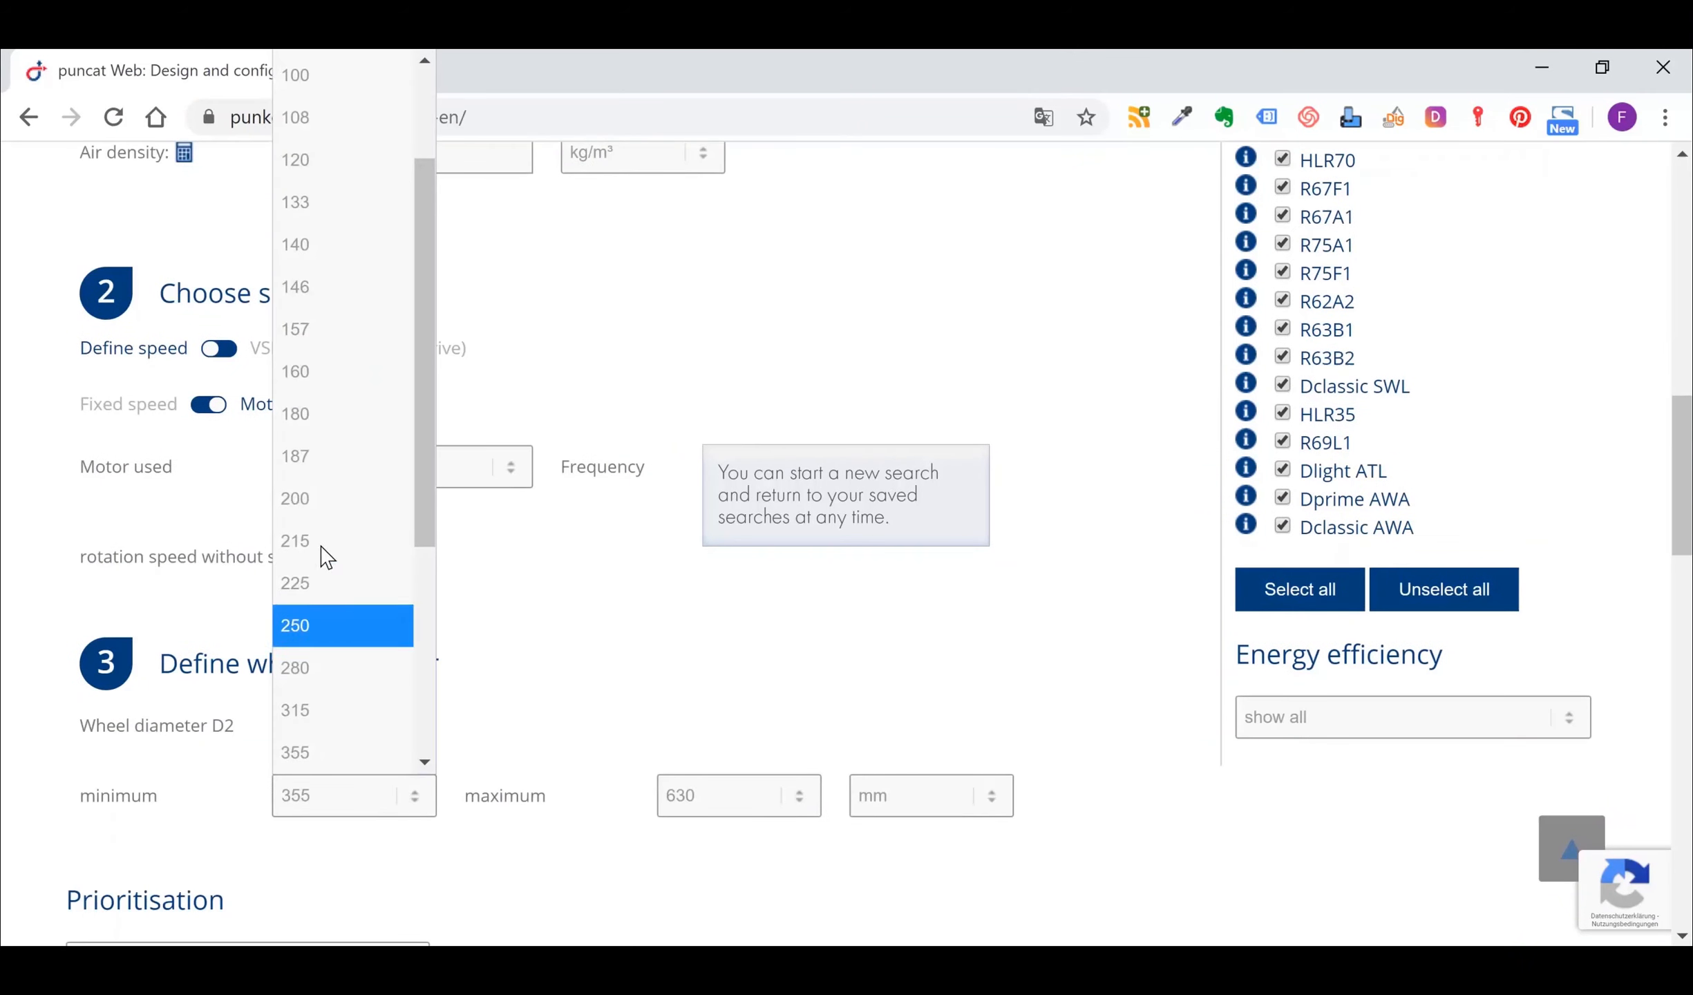
click(336, 278)
scroll(341, 269, down, 5)
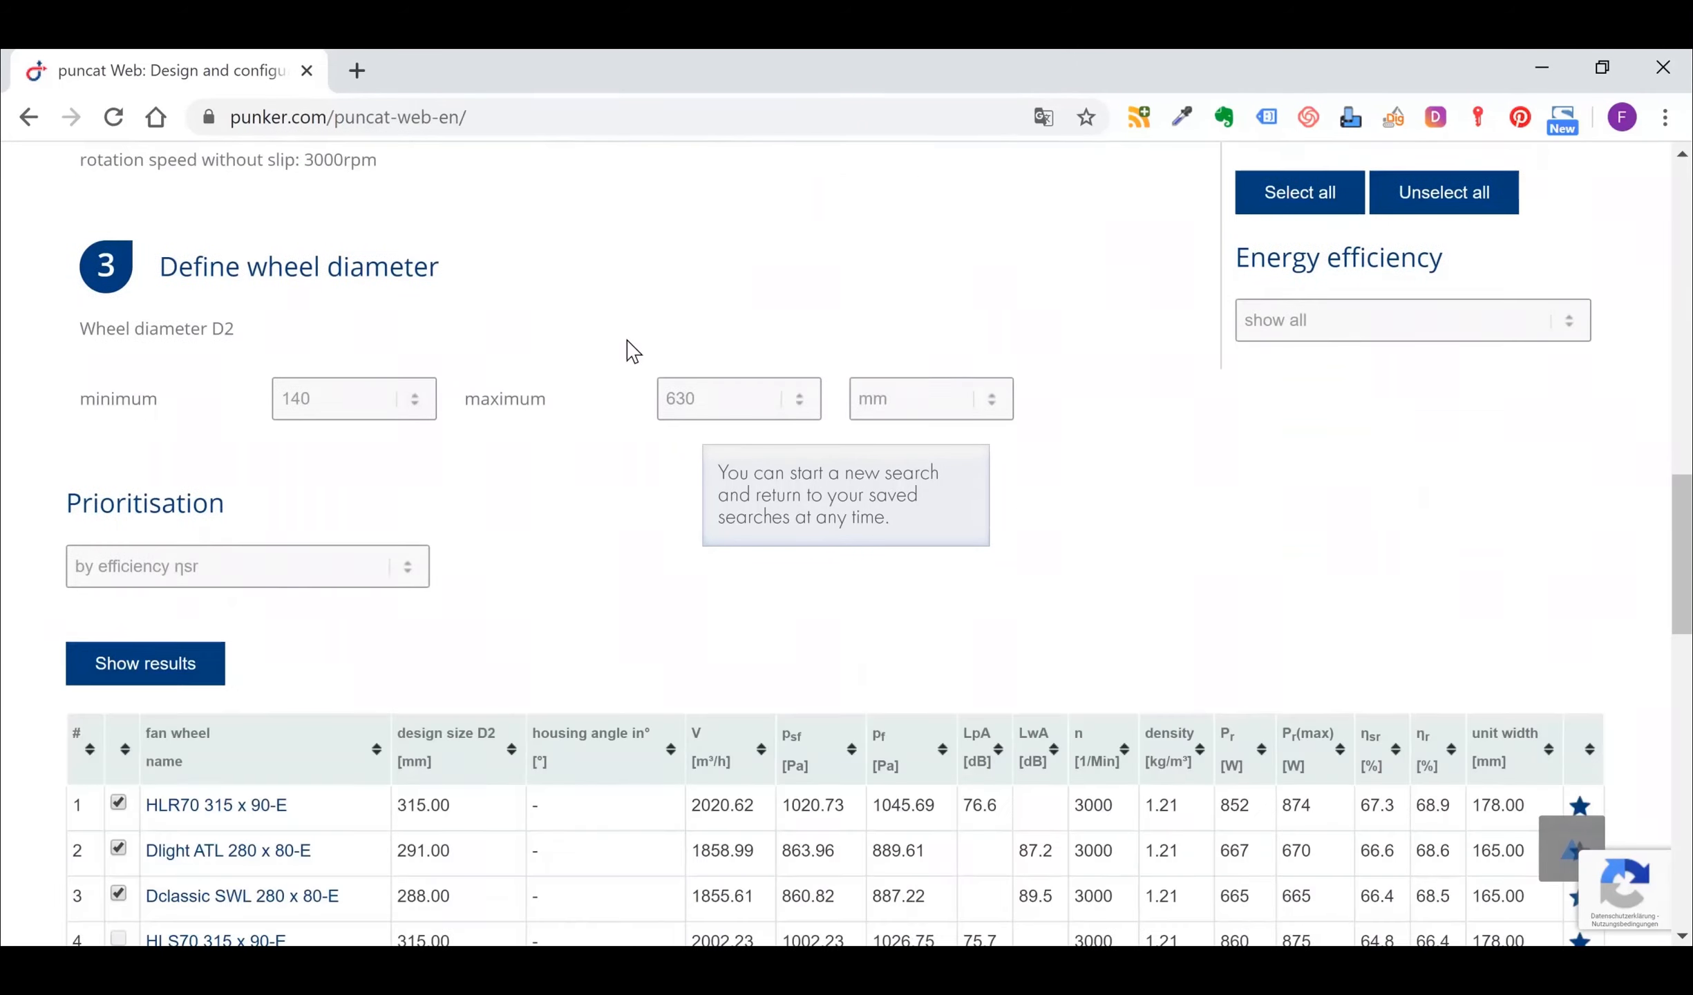
click(192, 670)
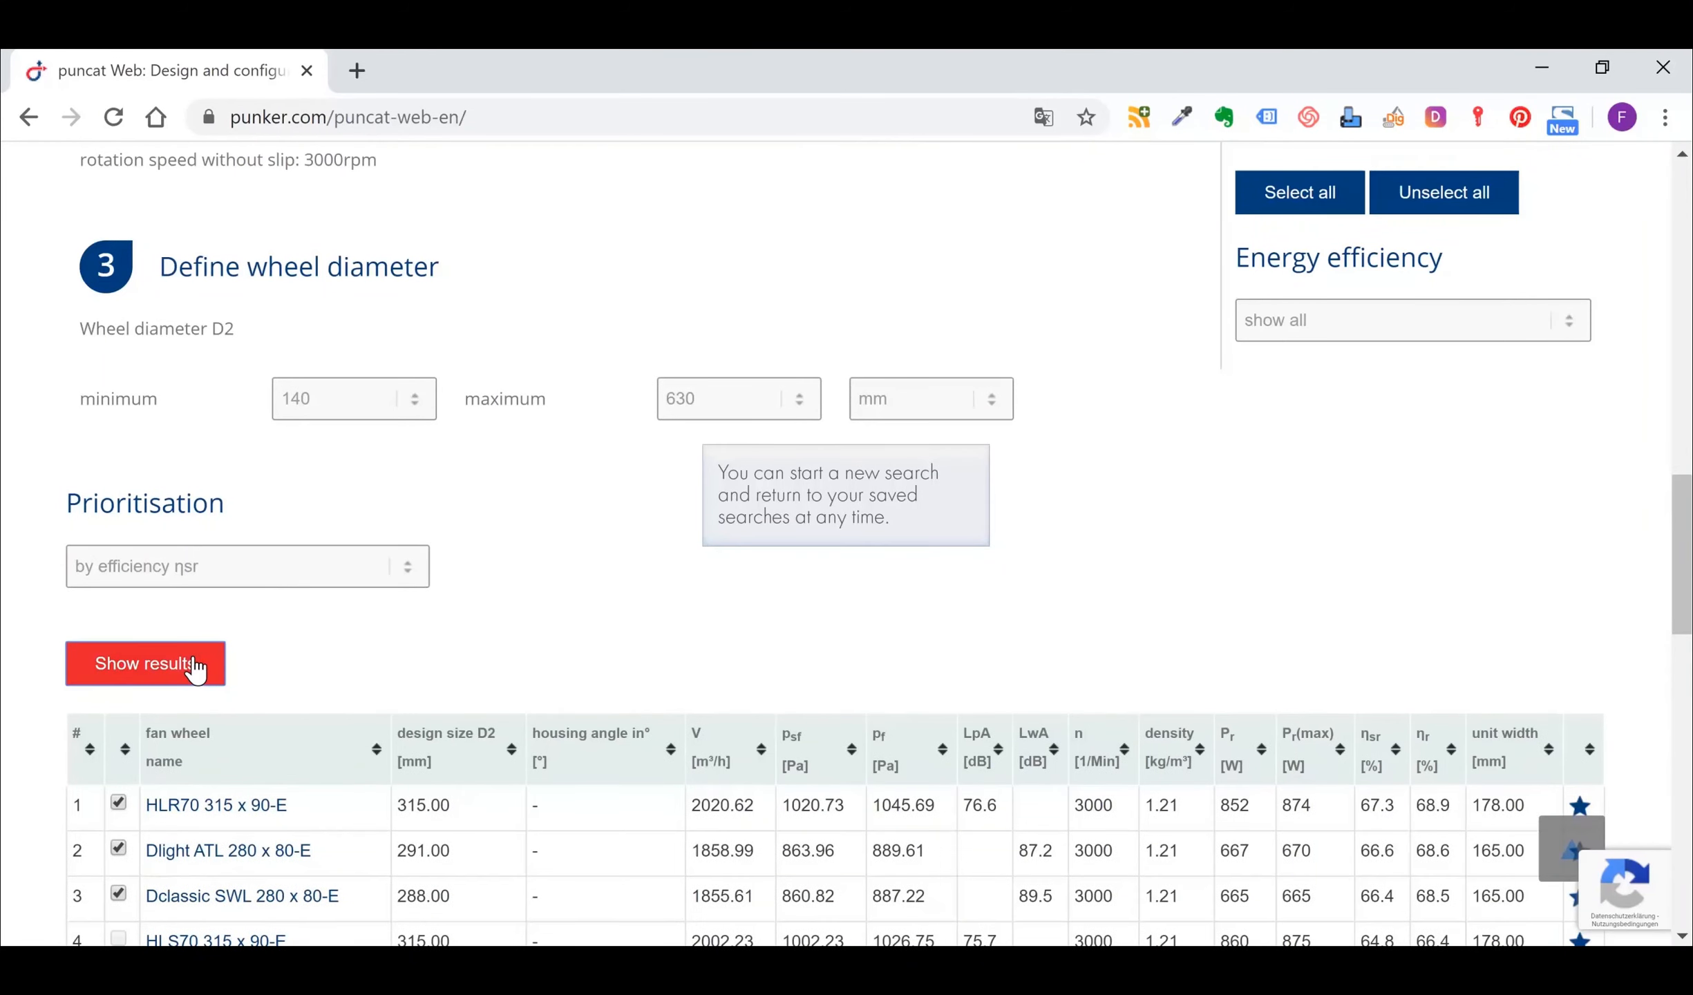
scroll(207, 752, down, 4)
- Load the saved search "AHU Server Room 06.05.2020" and review its restored parameters down to the results table
scroll(211, 752, up, 15)
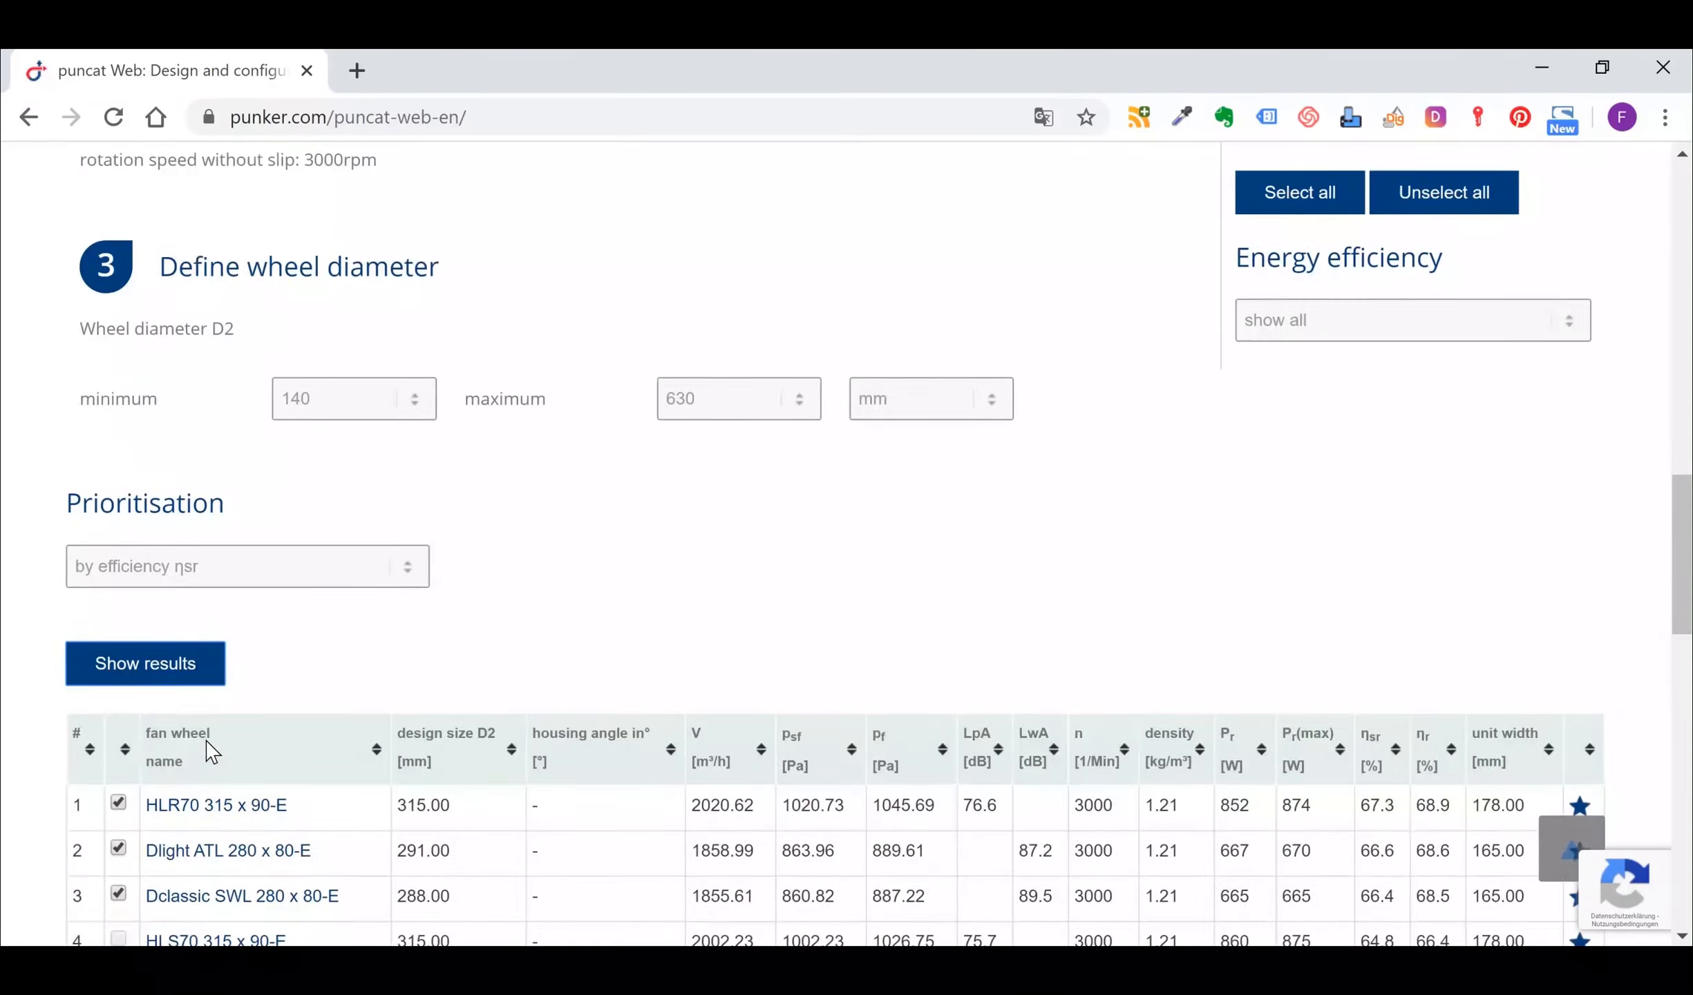
scroll(210, 752, up, 2)
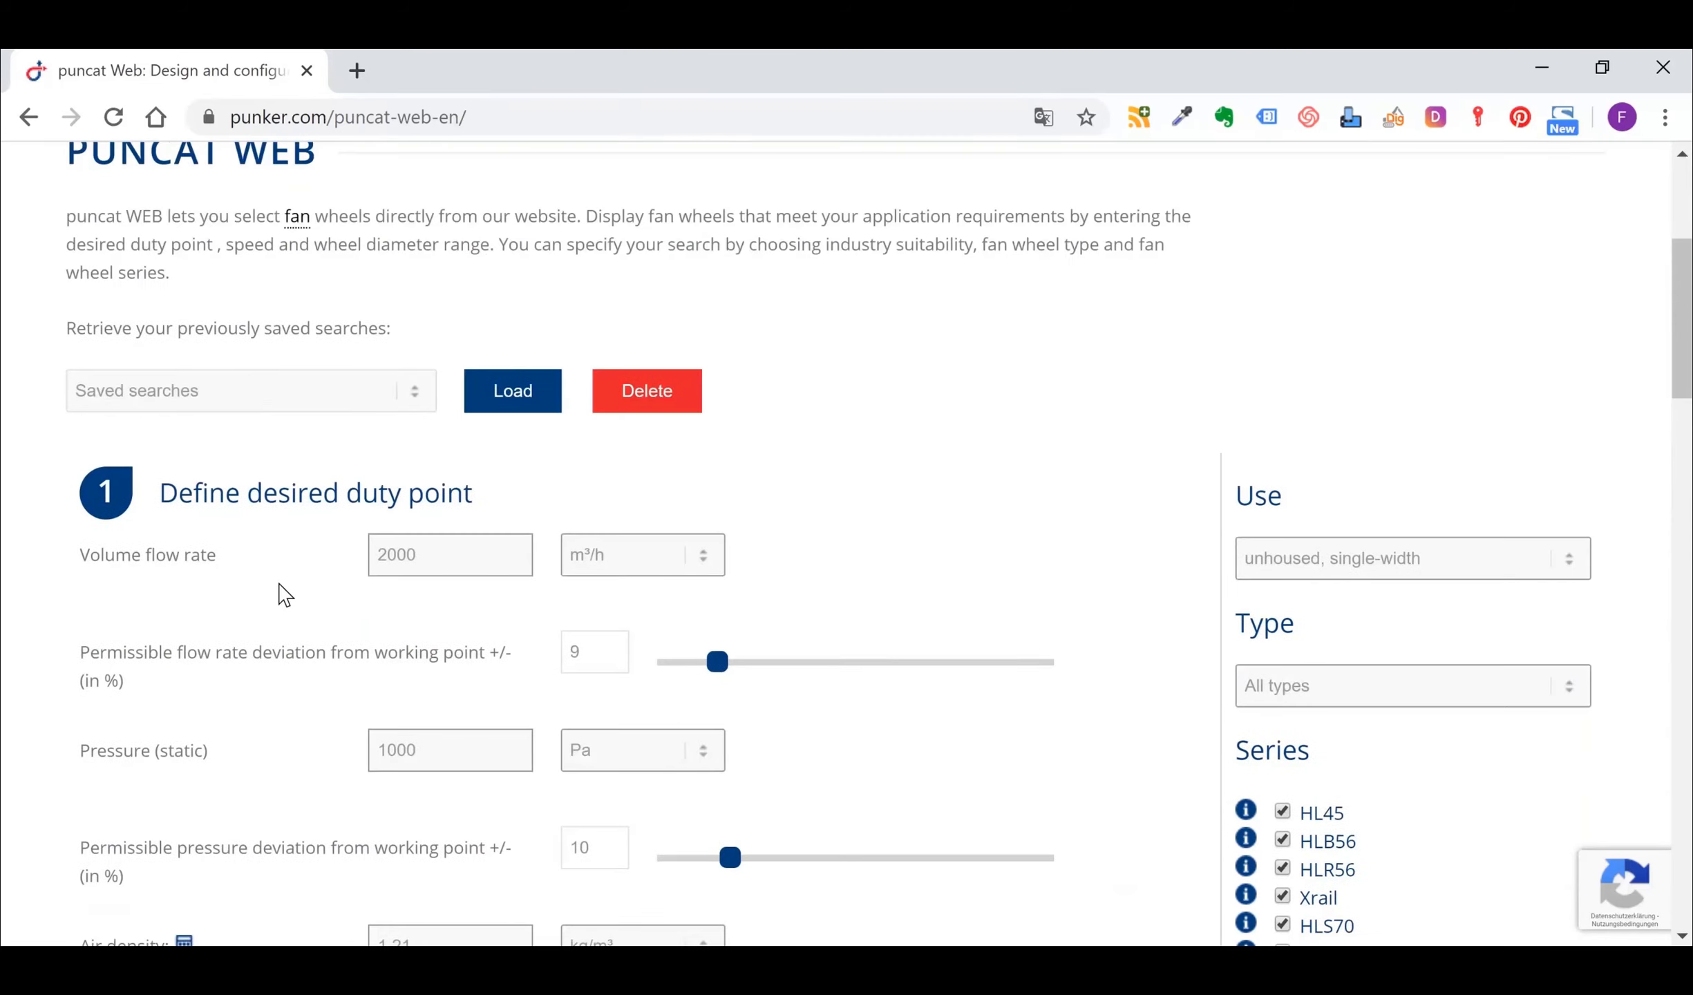
click(302, 390)
click(221, 477)
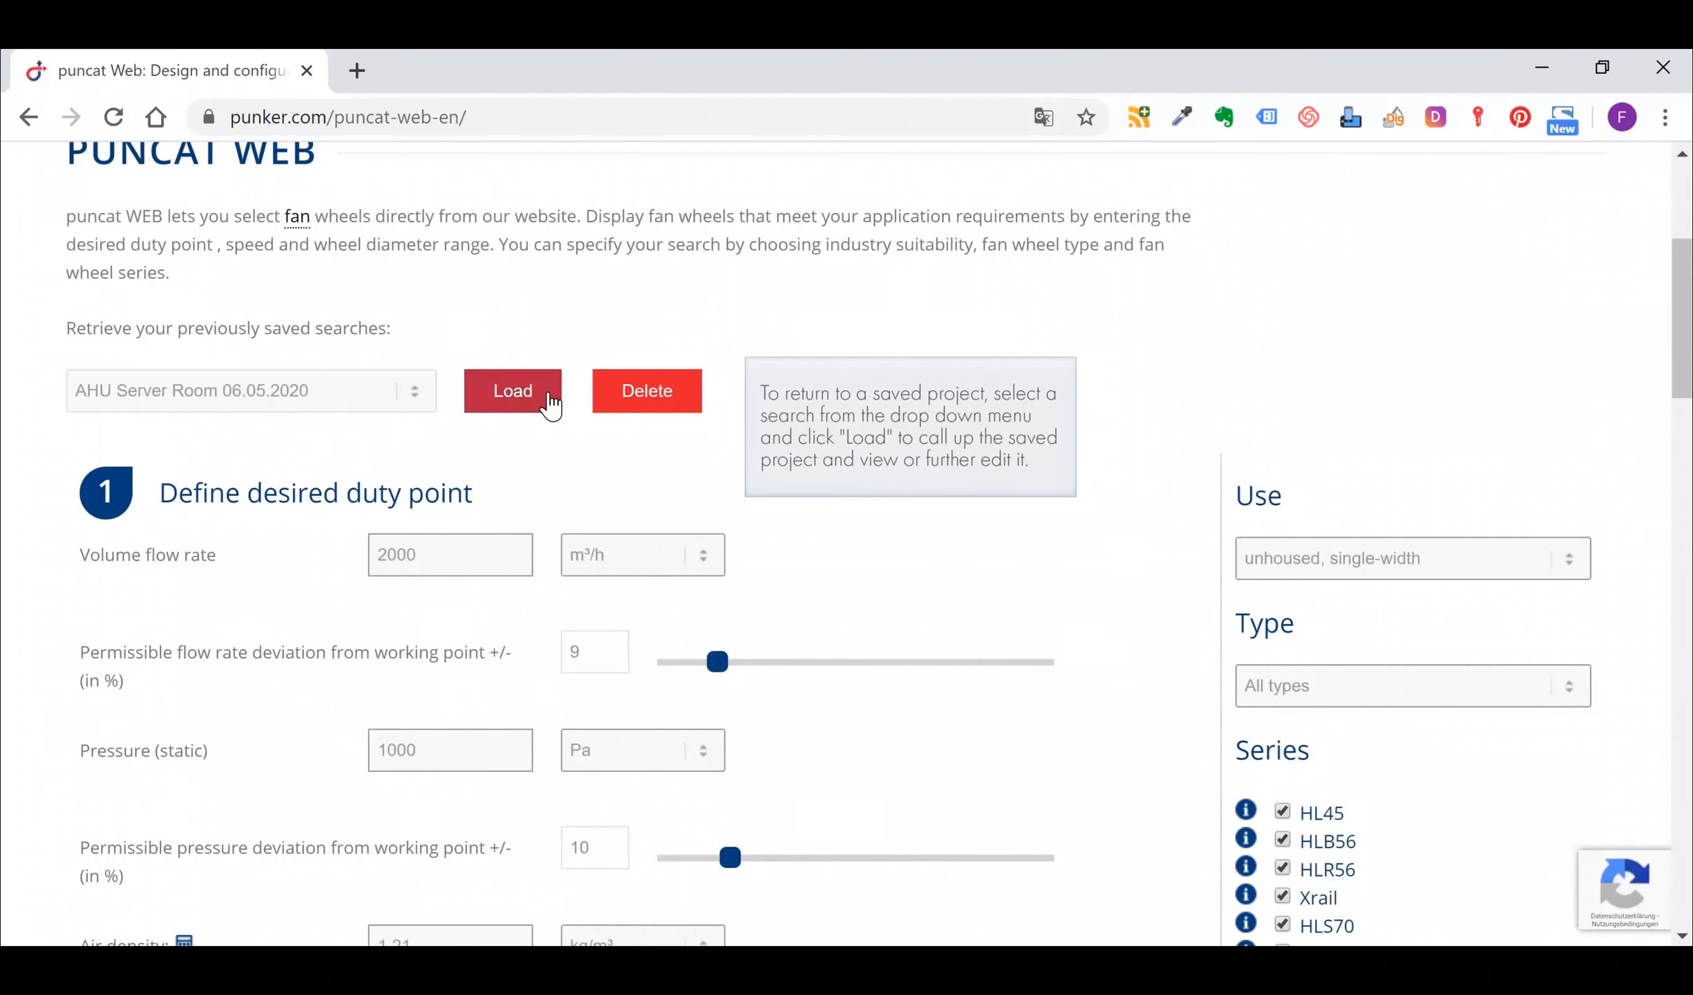
click(530, 400)
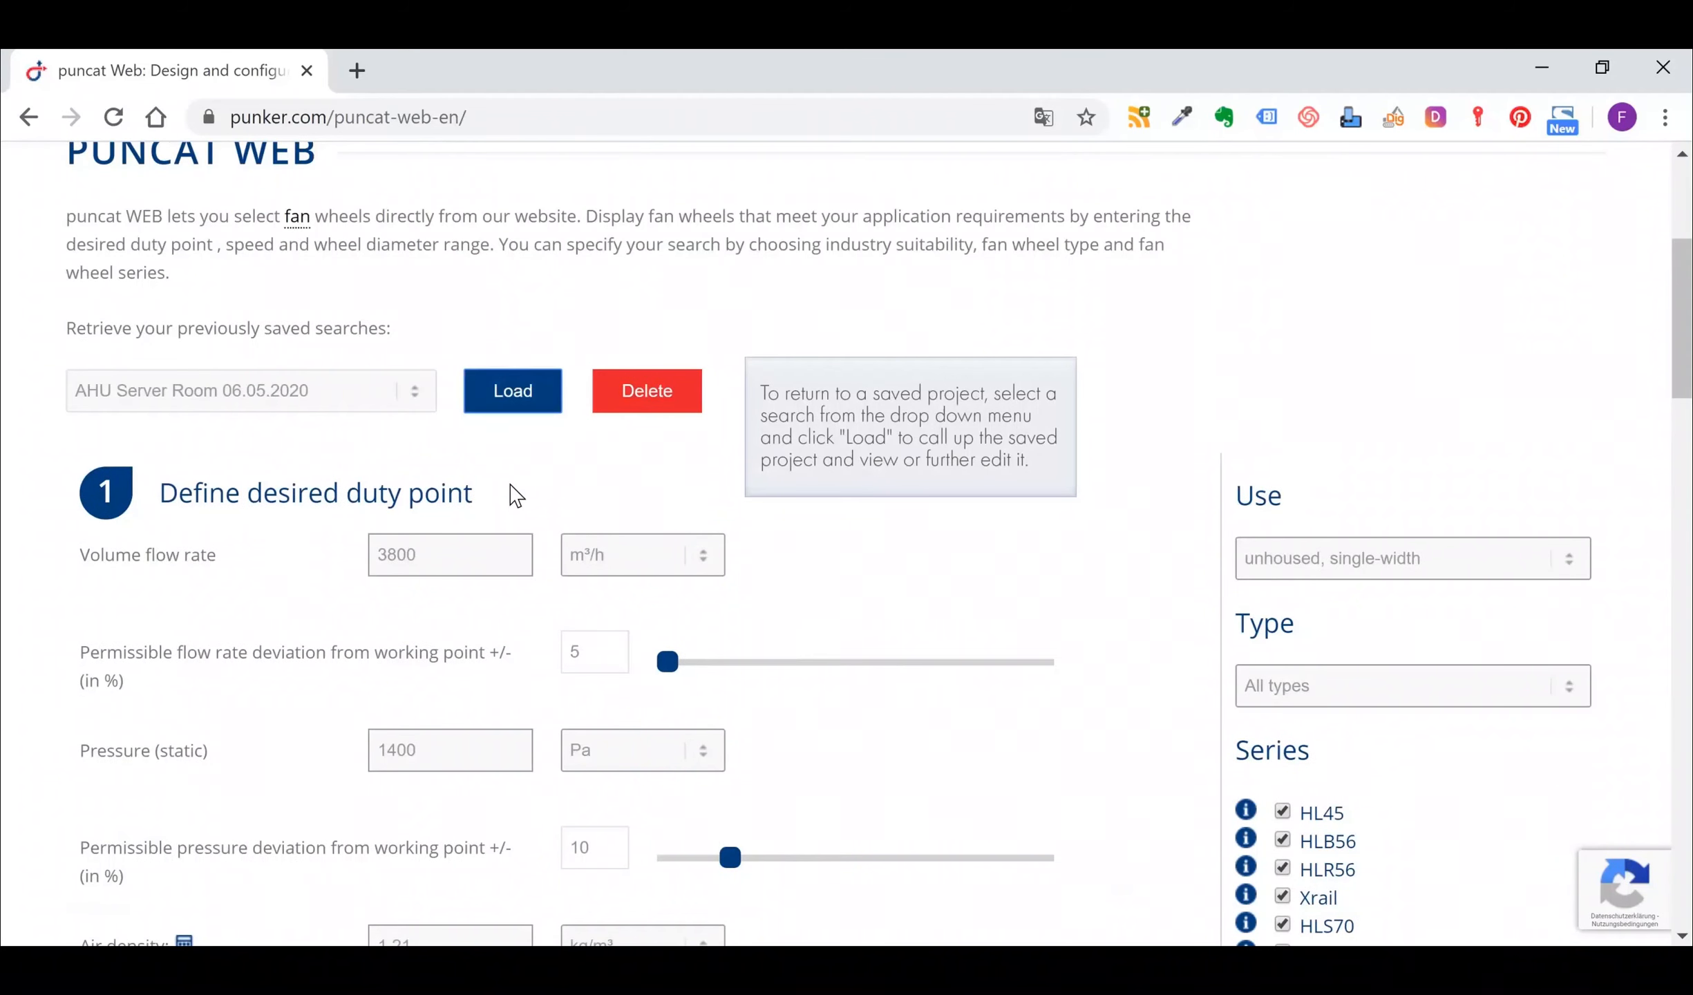
scroll(512, 492, down, 9)
scroll(512, 493, down, 9)
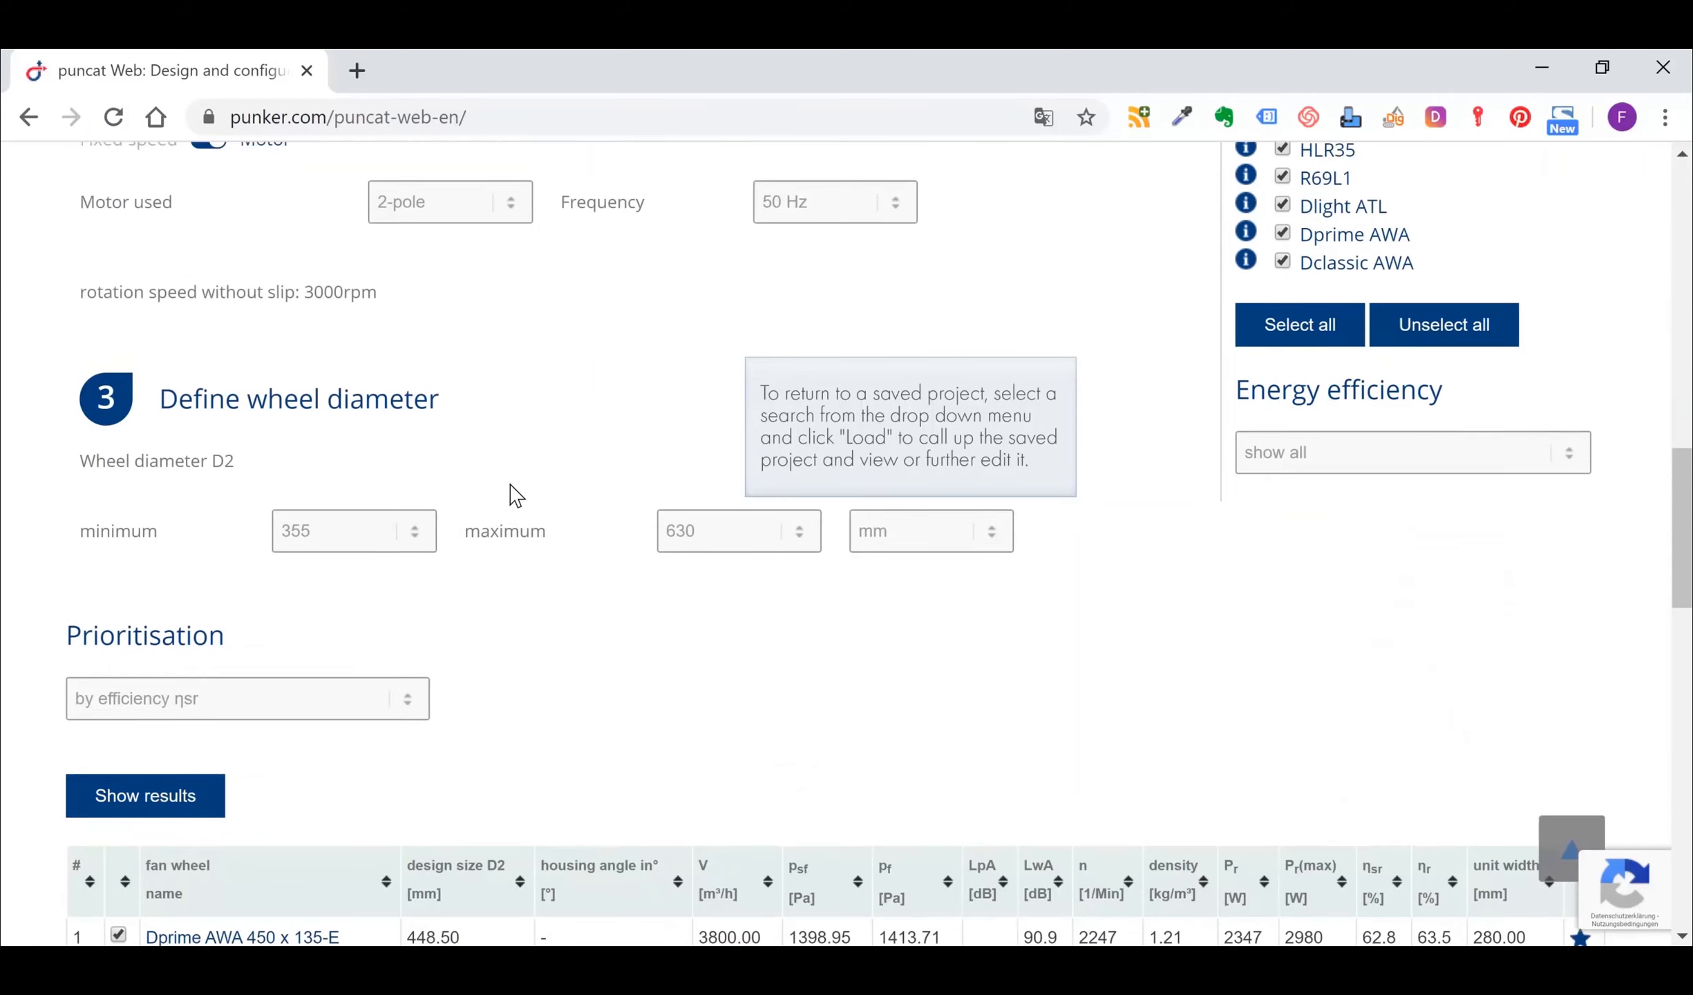